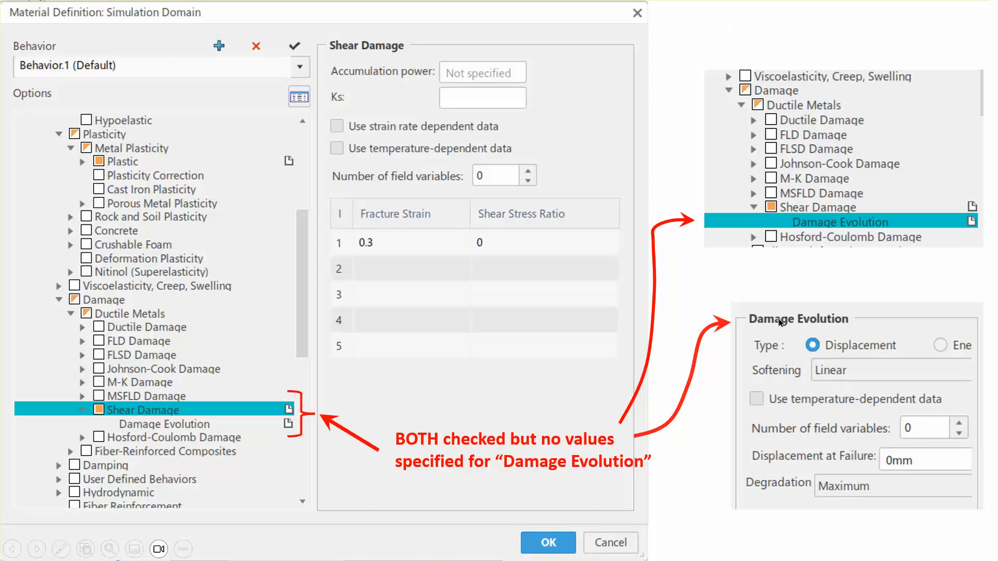
pyautogui.click(738, 21)
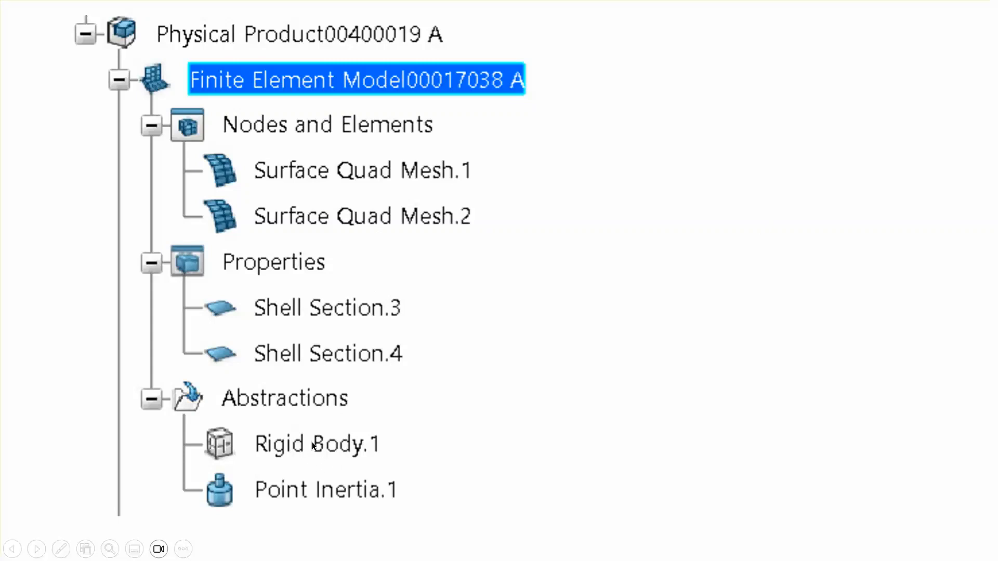
pyautogui.click(834, 306)
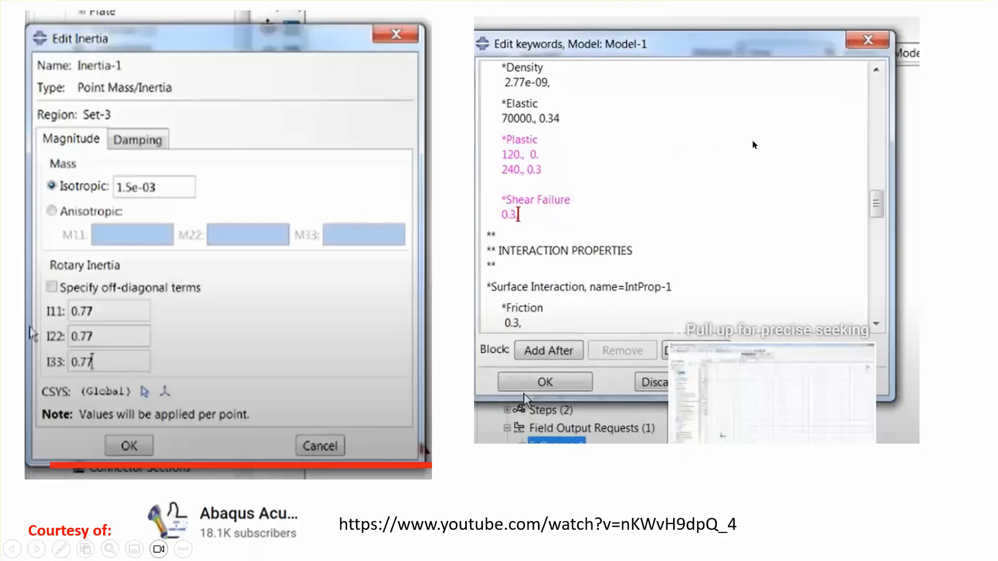
pyautogui.click(931, 155)
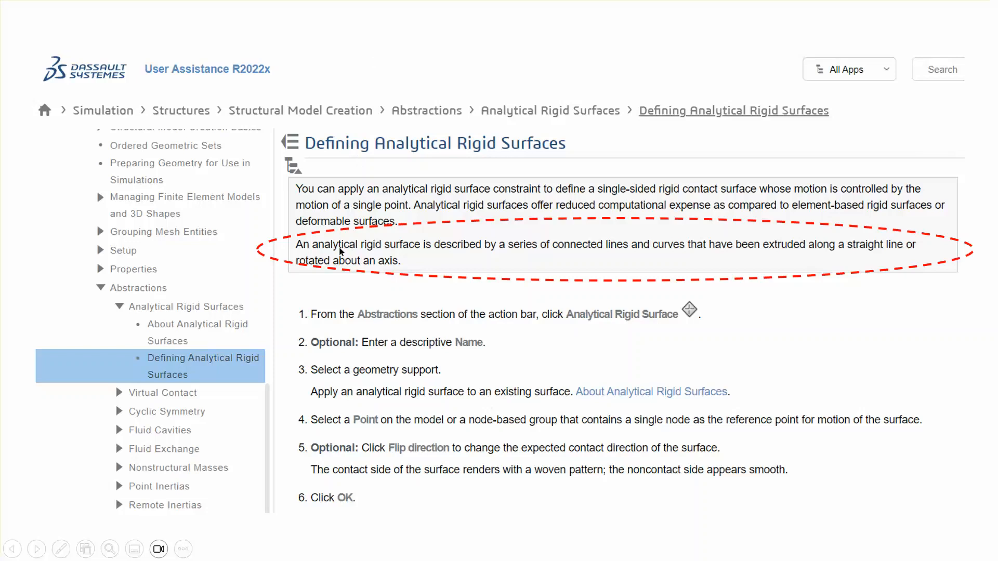
pyautogui.click(698, 31)
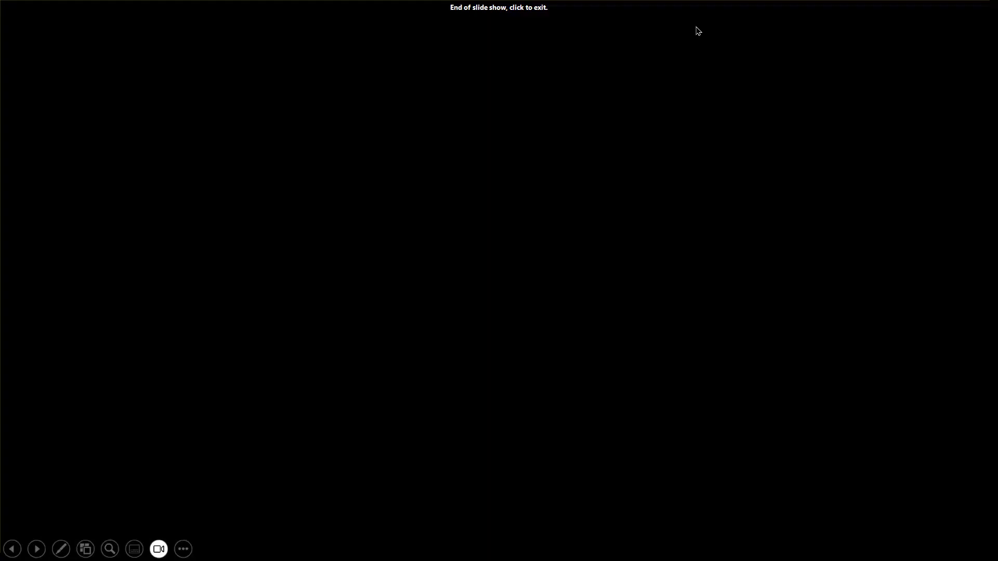
pyautogui.click(622, 101)
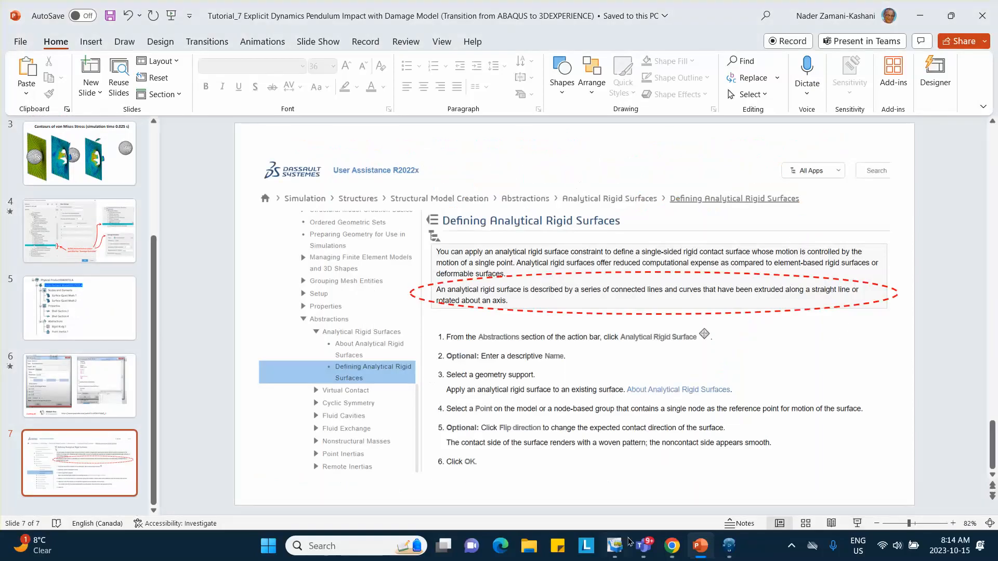
# Step: Switch to 3DEXPERIENCE and save the empty physical product
pyautogui.click(726, 548)
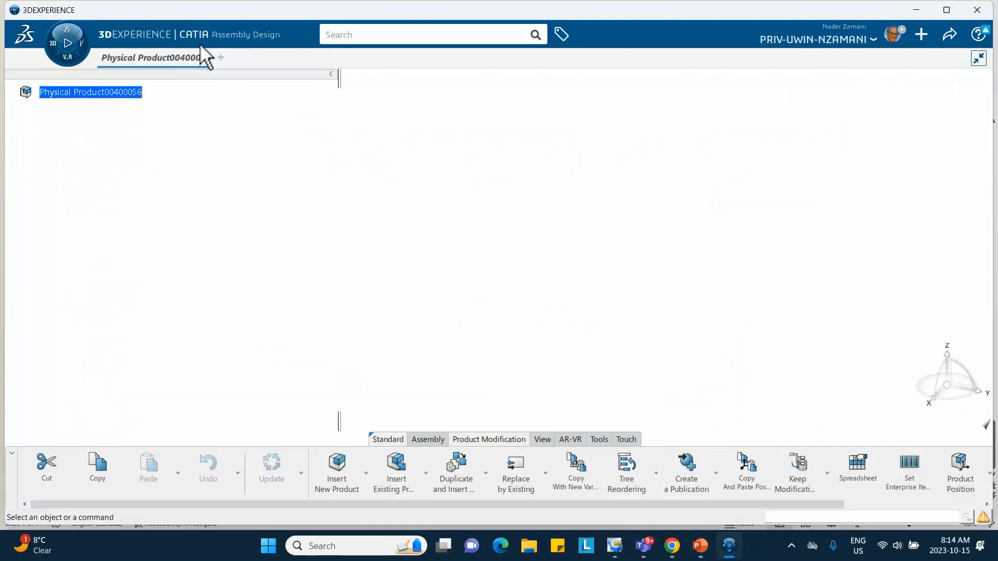
pyautogui.click(950, 36)
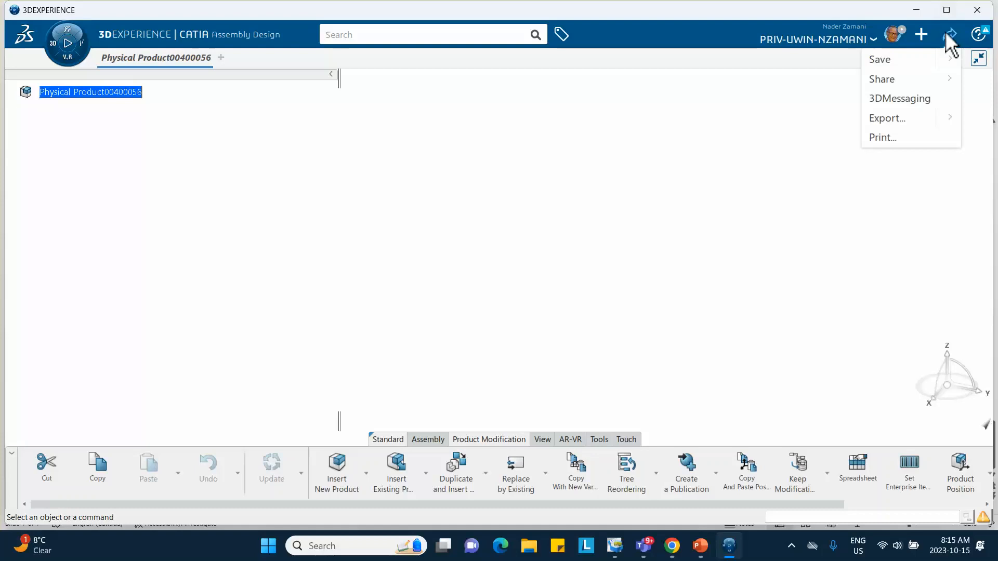
pyautogui.click(884, 62)
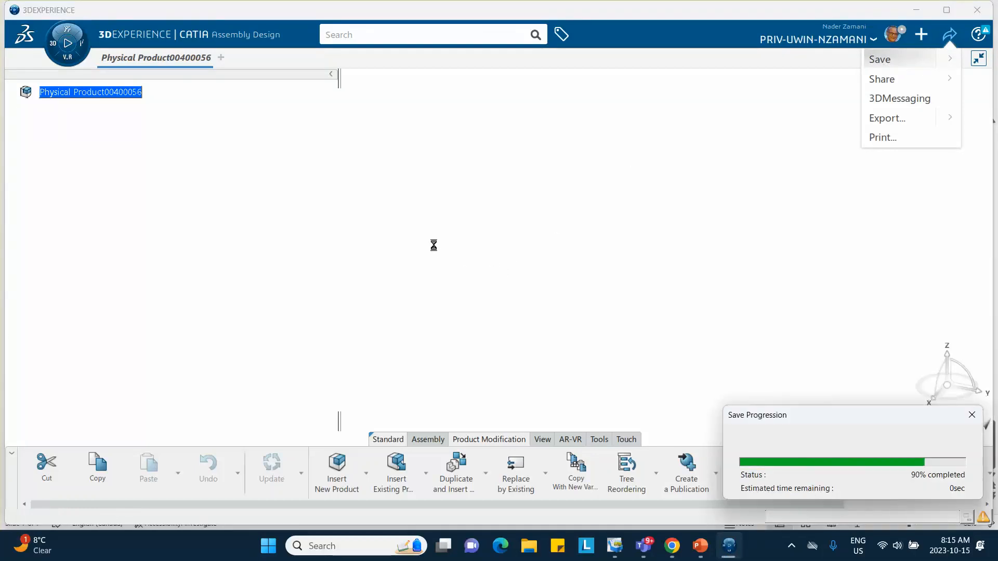
# Step: Insert a new 3D Part under the root physical product
pyautogui.click(93, 95)
pyautogui.rightClick(93, 95)
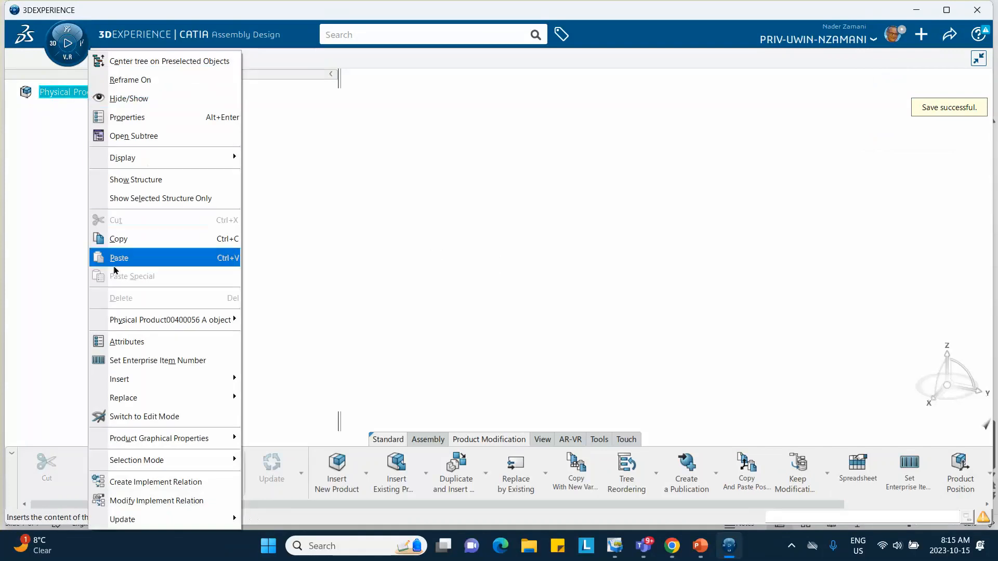
pyautogui.moveTo(135, 379)
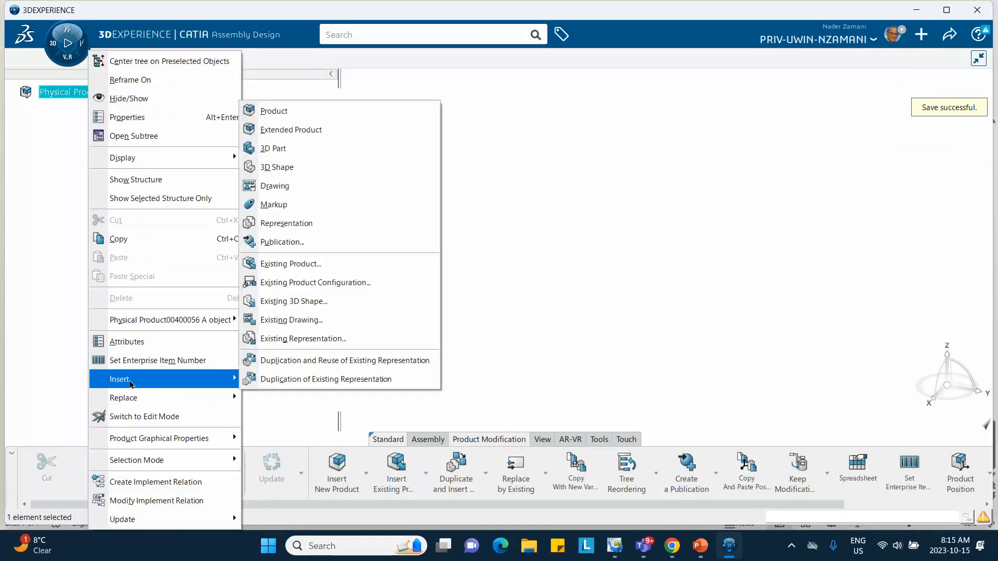
pyautogui.click(295, 152)
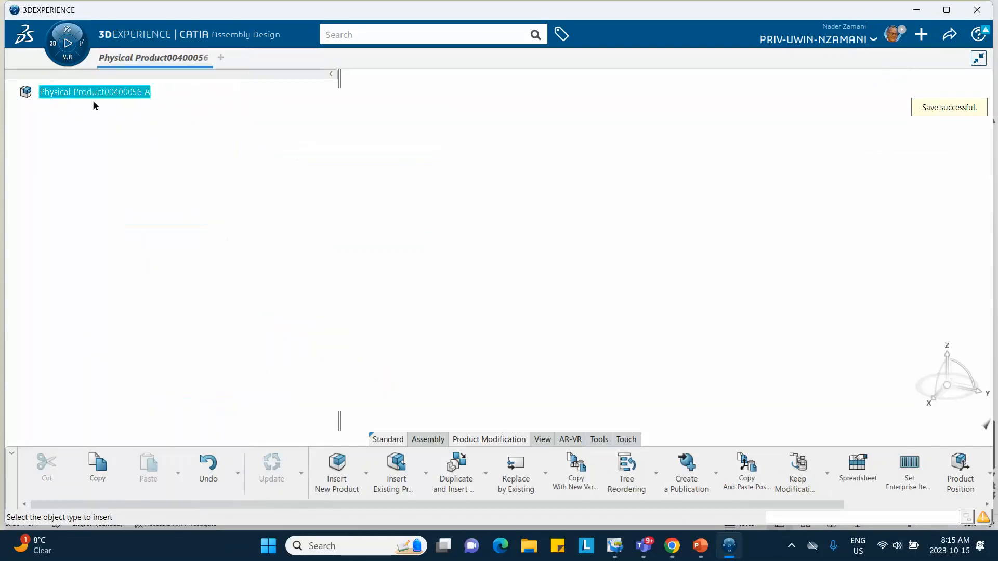
pyautogui.click(55, 94)
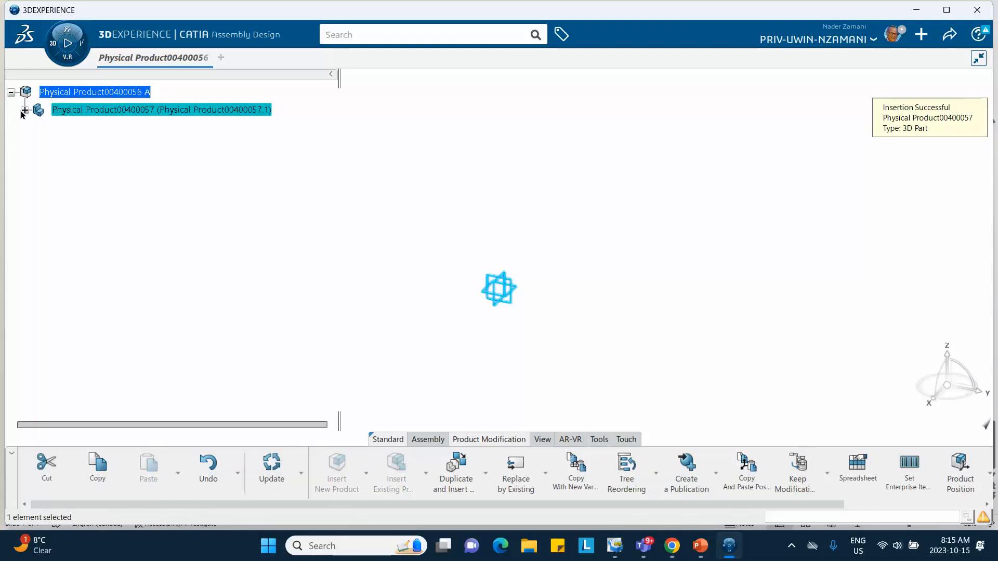
# Step: Expand the inserted 3D part and set its reference title to "Plate Oct 15 2023" in its properties
pyautogui.click(22, 111)
pyautogui.rightClick(85, 110)
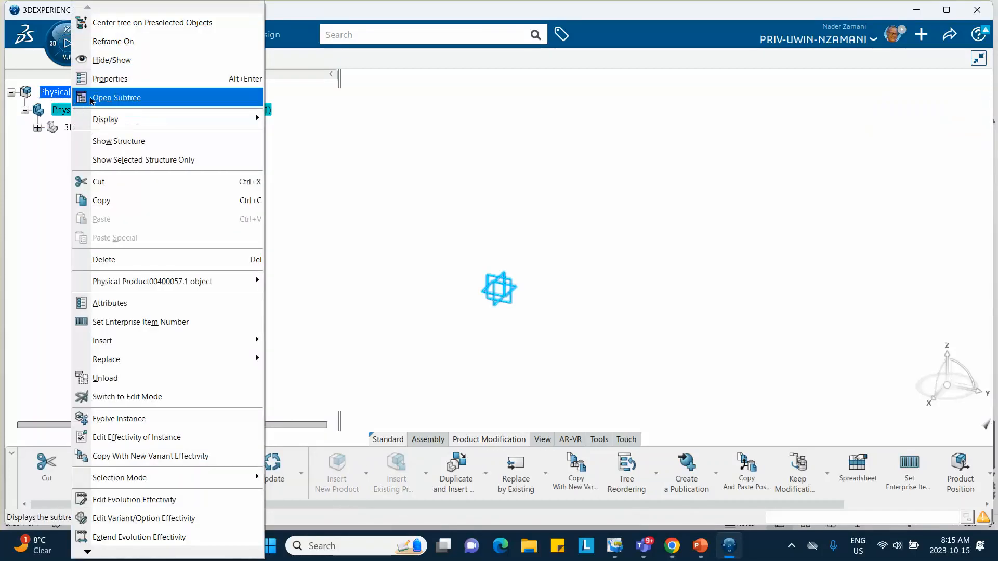
pyautogui.click(102, 83)
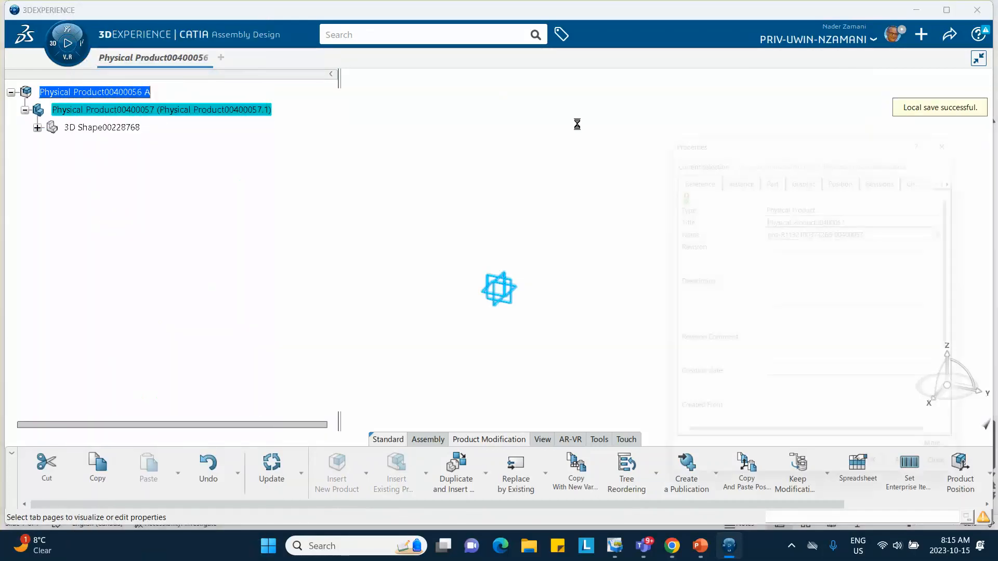
pyautogui.moveTo(887, 215); pyautogui.dragTo(610, 193)
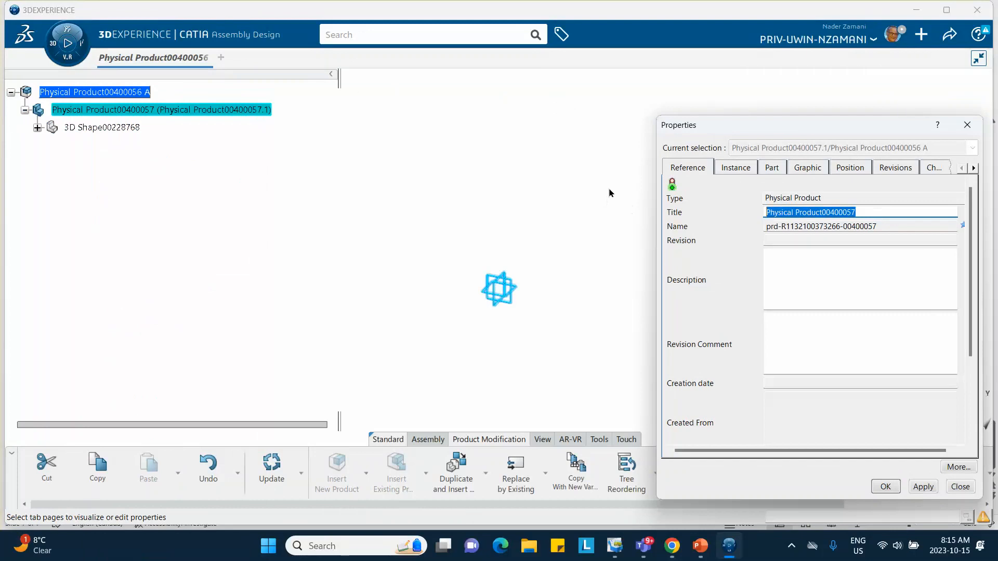
pyautogui.write('Plate')
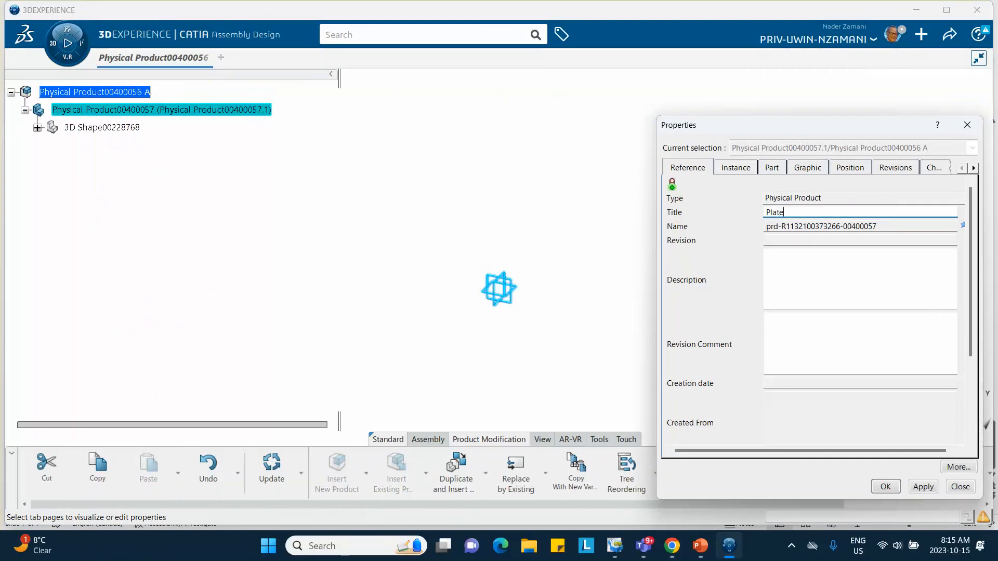
pyautogui.write(' Oct 15 2023')
# Step: Copy the reference title "Plate Oct 15 2023" into the part's instance title and apply the properties
pyautogui.moveTo(830, 211); pyautogui.dragTo(734, 228)
pyautogui.rightClick(775, 214)
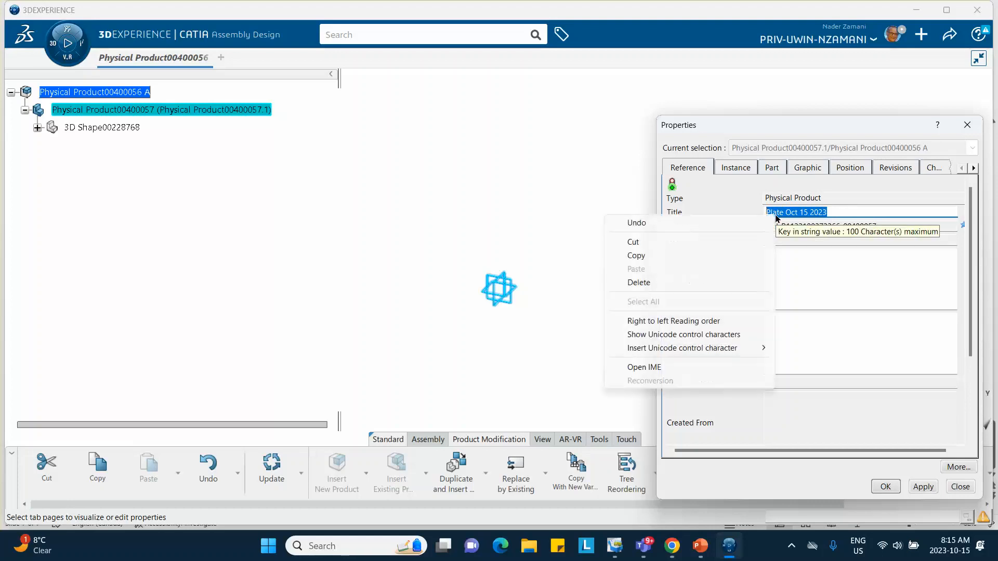
pyautogui.click(664, 256)
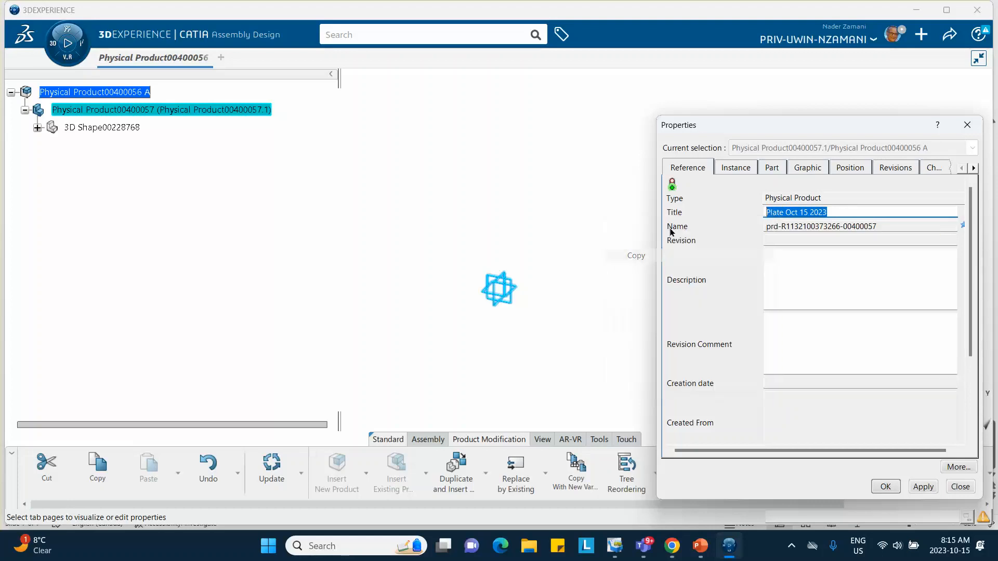
pyautogui.click(735, 168)
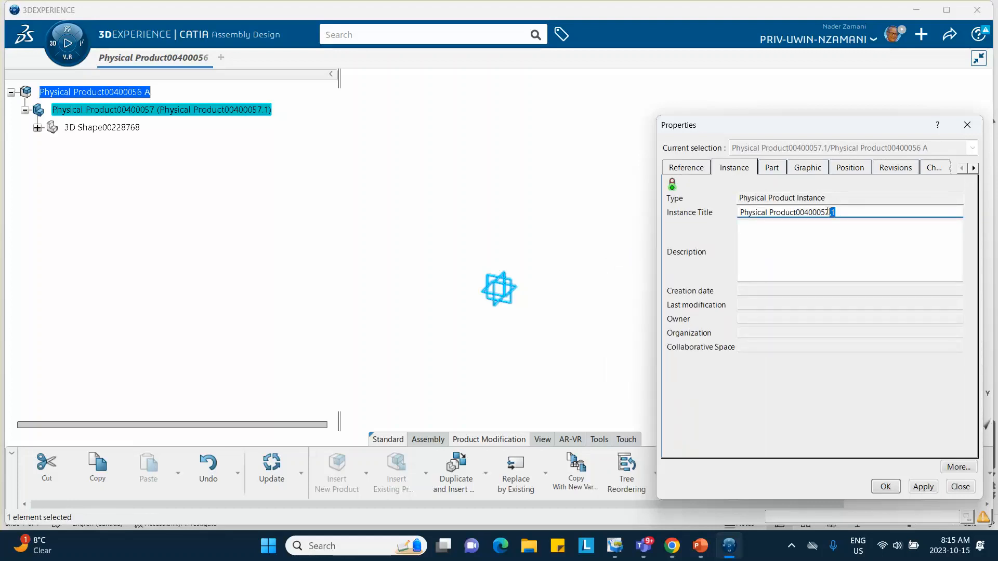
pyautogui.moveTo(832, 212); pyautogui.dragTo(721, 233)
pyautogui.rightClick(769, 215)
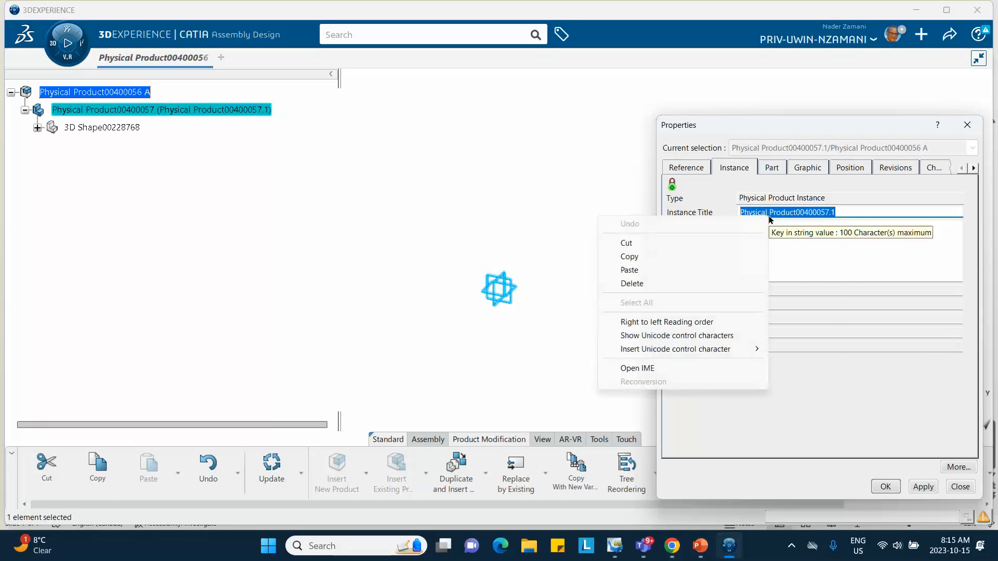
pyautogui.click(654, 268)
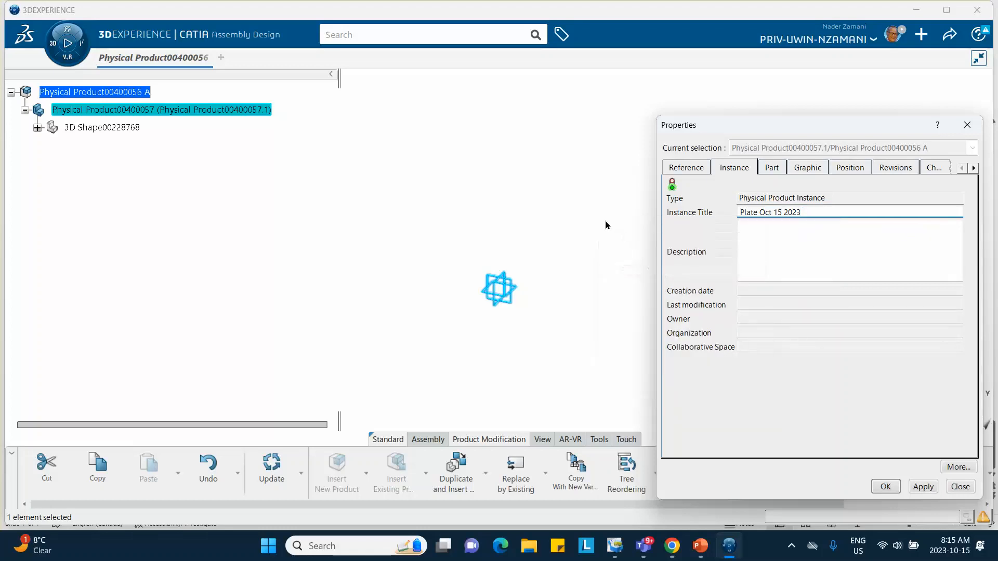
pyautogui.click(885, 487)
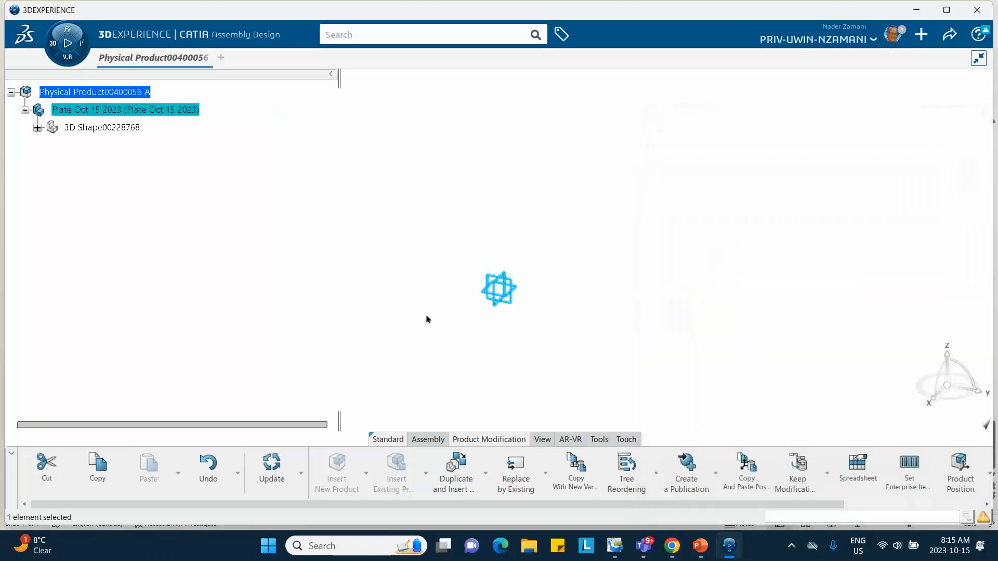
# Step: Expand the plate's 3D shape, open it in Generative Shape Design and dismiss the Make Service promotion
pyautogui.click(38, 127)
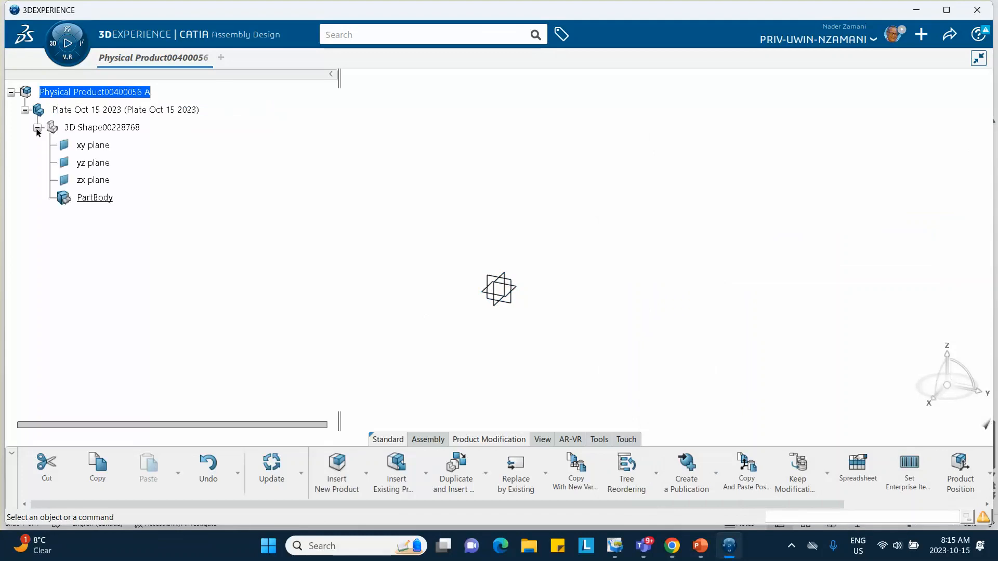
pyautogui.click(91, 128)
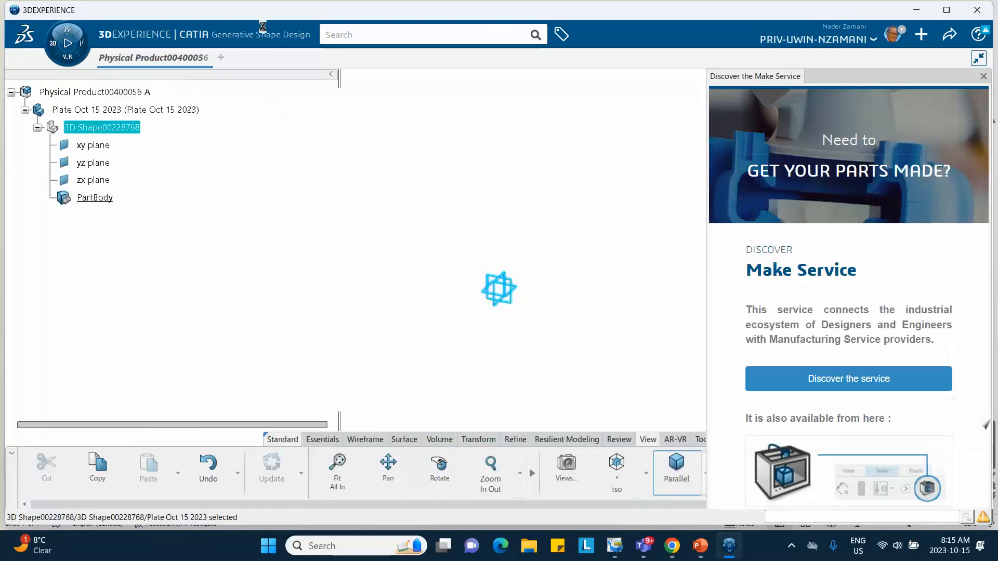
pyautogui.click(983, 77)
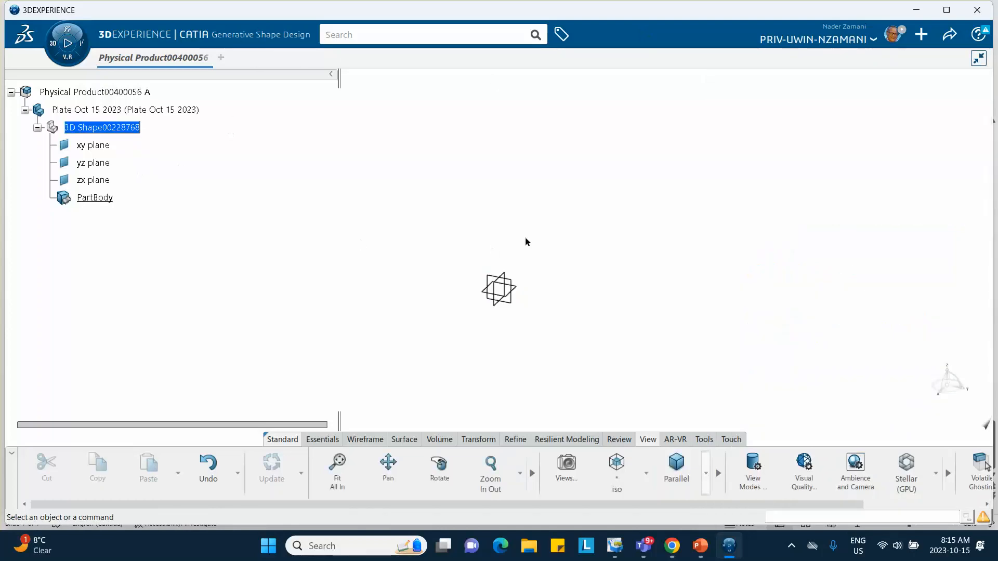
# Step: Start a sketch on the yz plane and draw a centered rectangle at the origin, about 163 mm wide and 119 mm high
pyautogui.click(511, 281)
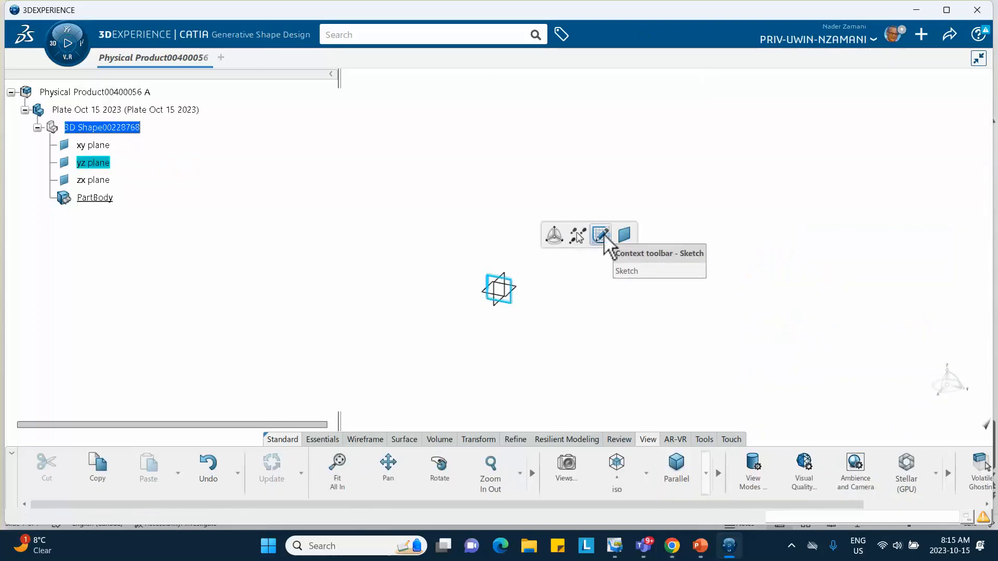
pyautogui.click(601, 235)
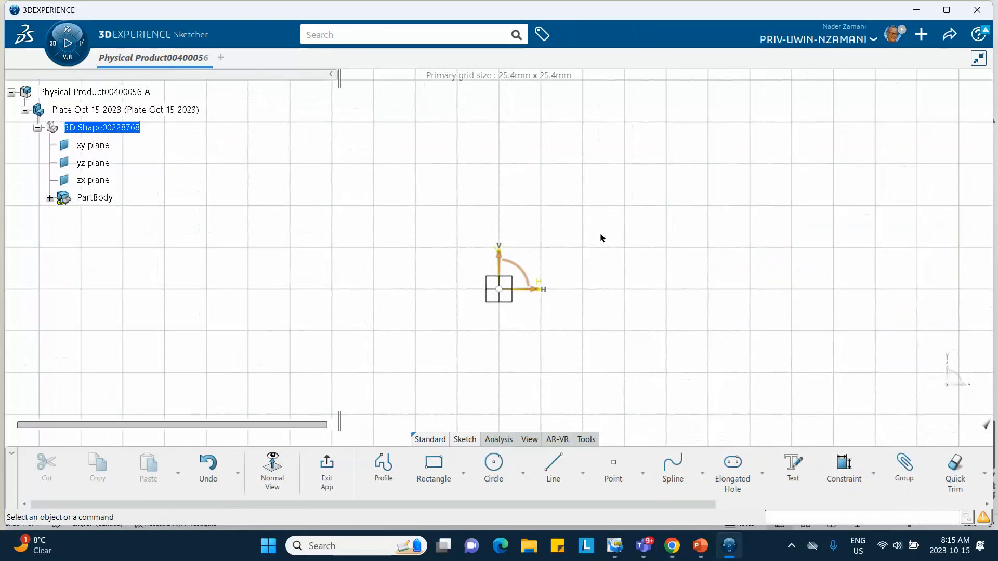
pyautogui.click(463, 473)
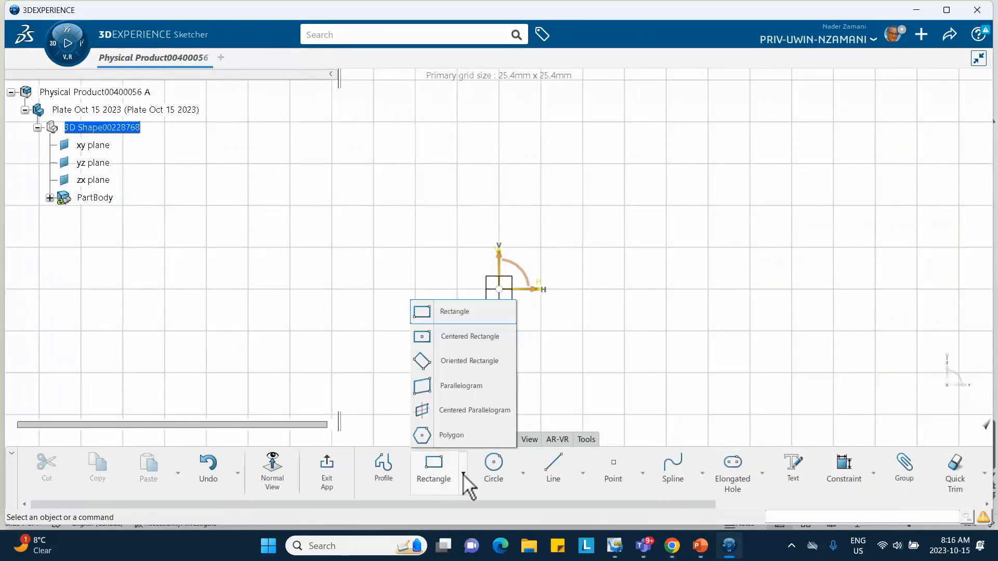
pyautogui.click(450, 345)
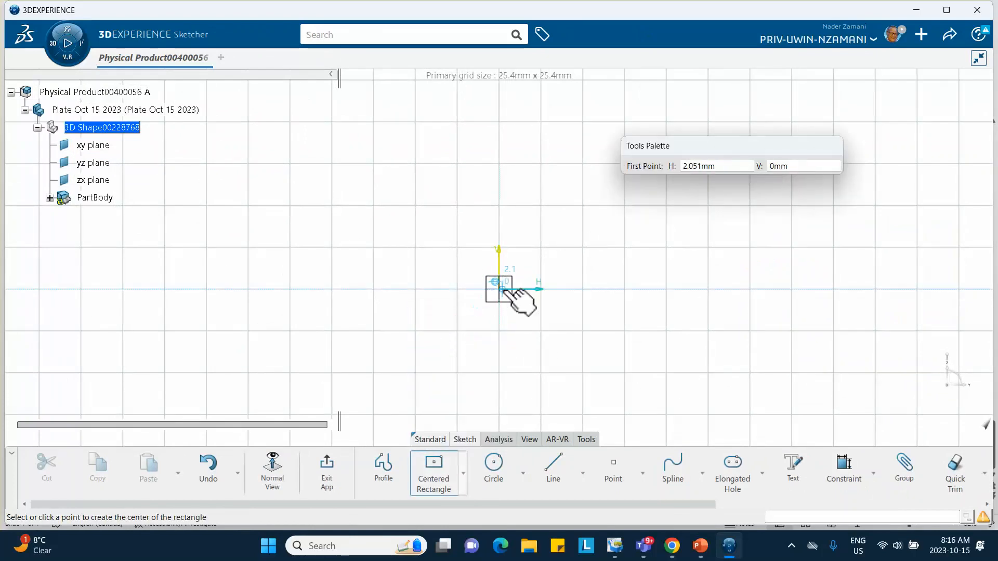
pyautogui.click(499, 289)
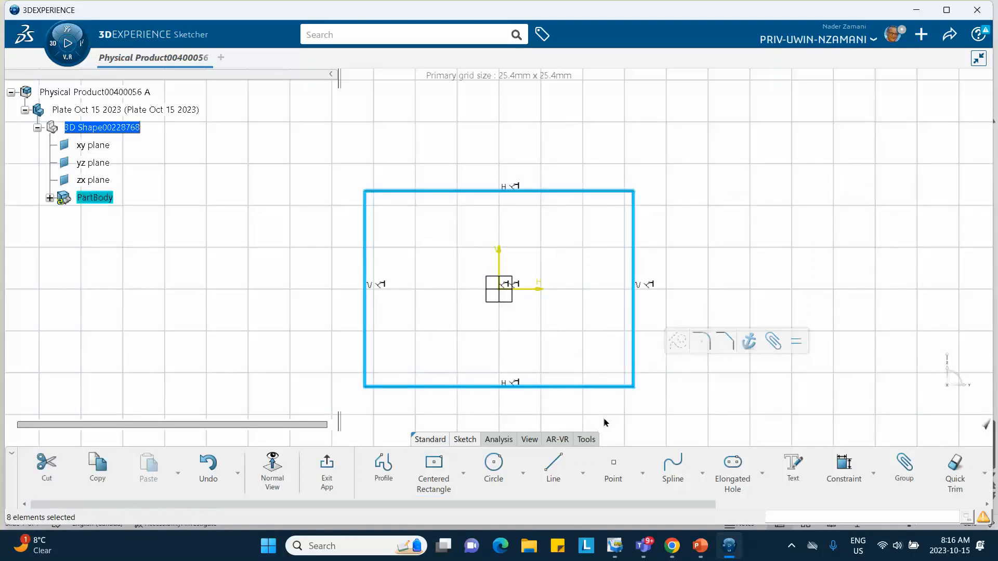
# Step: Constrain the length of the rectangle's right vertical edge to 200 mm
pyautogui.click(840, 466)
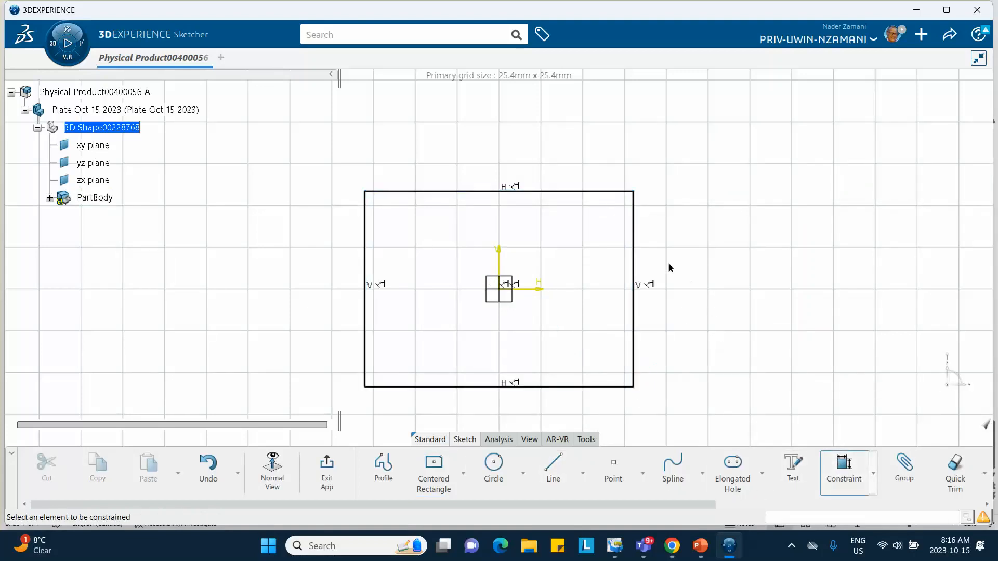
pyautogui.click(637, 272)
pyautogui.click(671, 267)
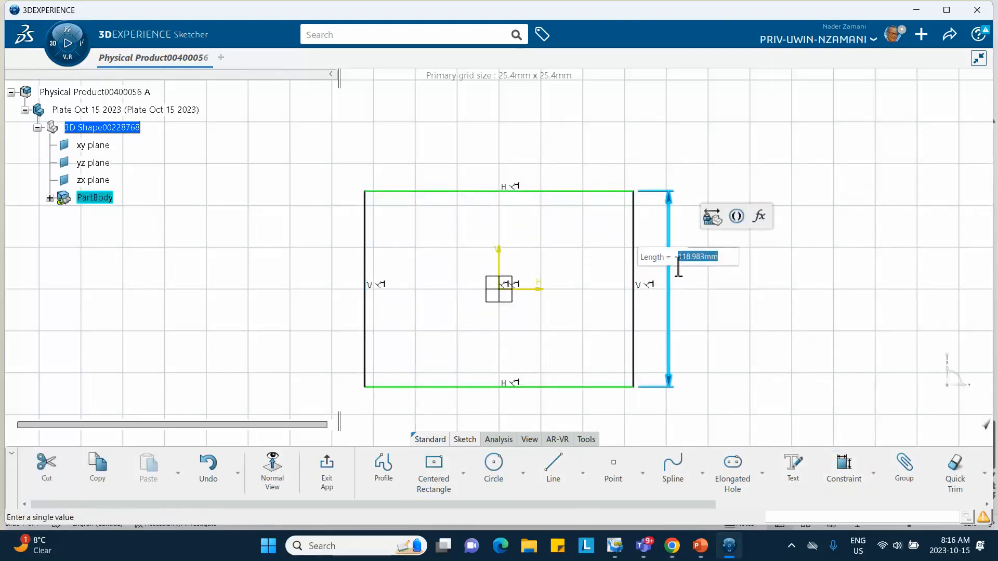
pyautogui.write('200')
pyautogui.press('Return')
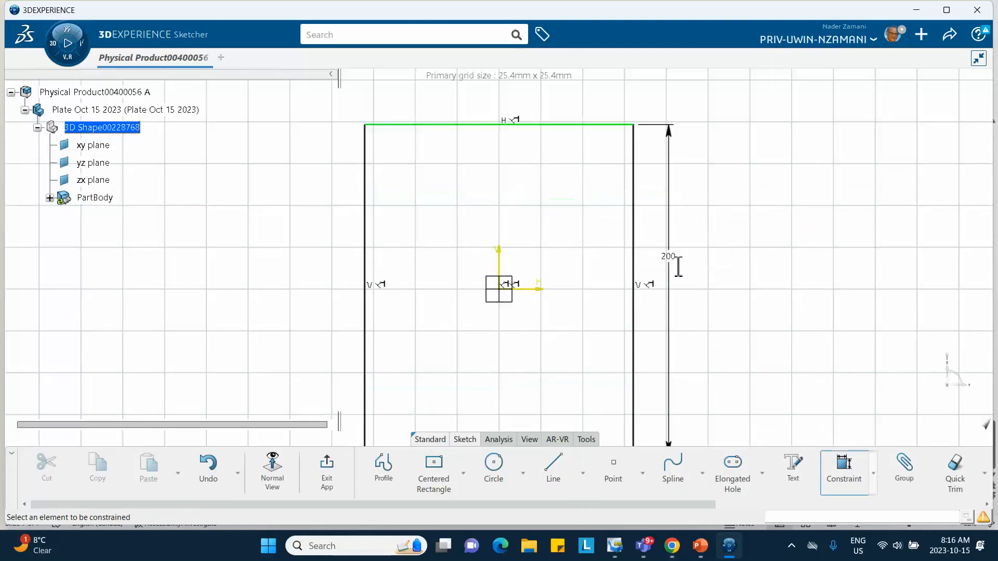
# Step: Constrain the length of the rectangle's upper horizontal edge to 200 mm and exit the sketch
pyautogui.click(526, 125)
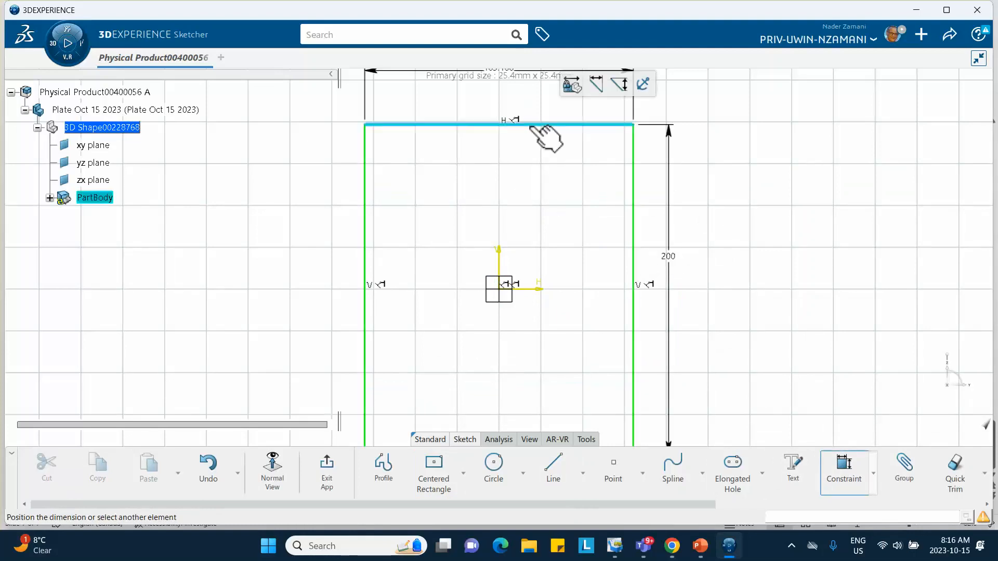
pyautogui.click(542, 128)
pyautogui.write('2')
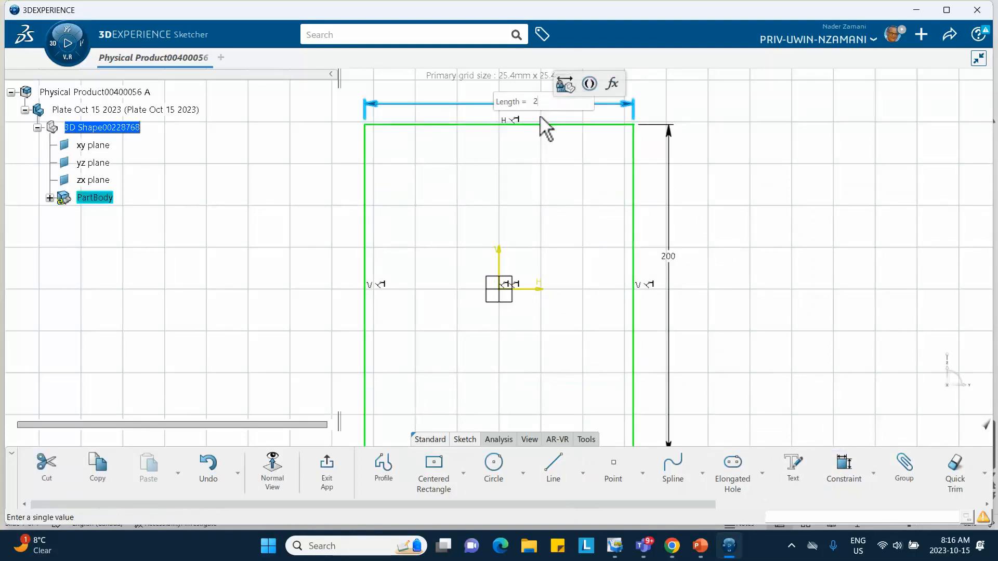
pyautogui.write('00')
pyautogui.press('Return')
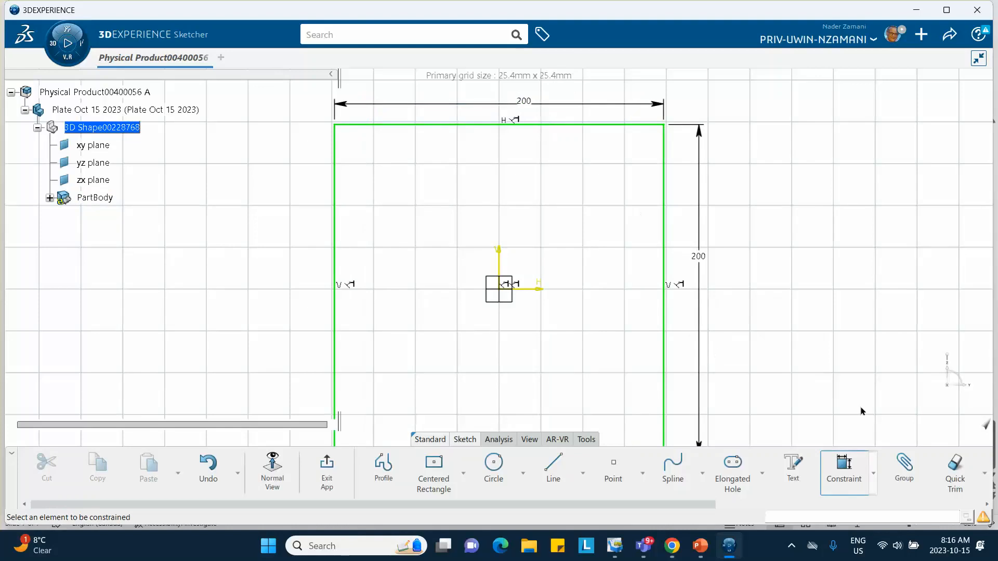
pyautogui.click(318, 470)
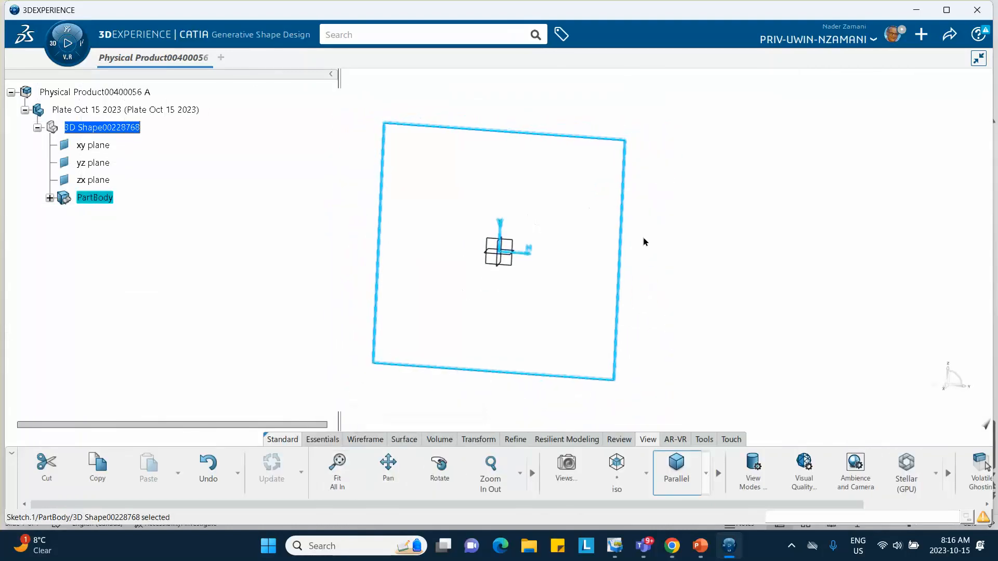
# Step: Create a Fill surface bounded by the square sketch, keeping the default fill options
pyautogui.click(617, 471)
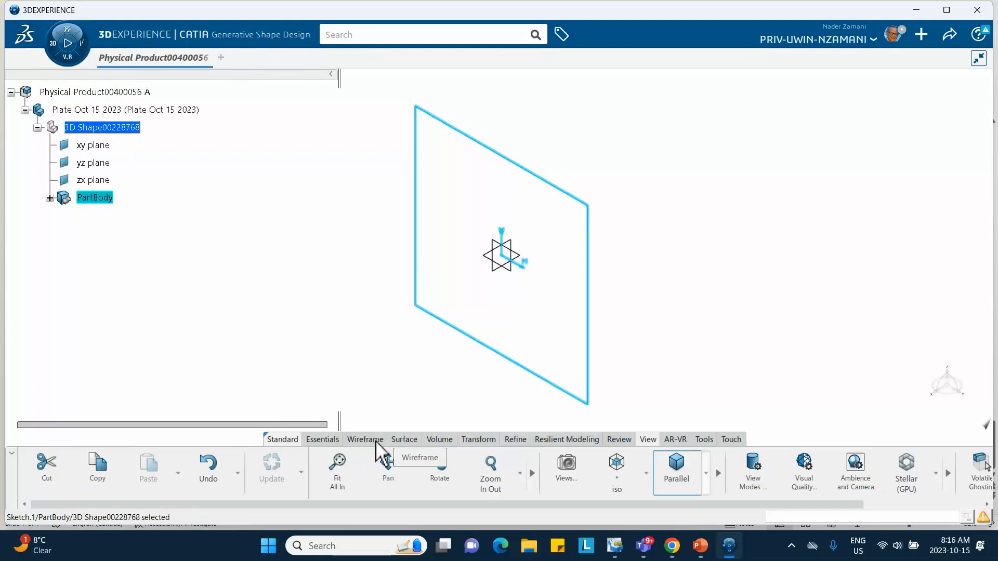
pyautogui.click(407, 440)
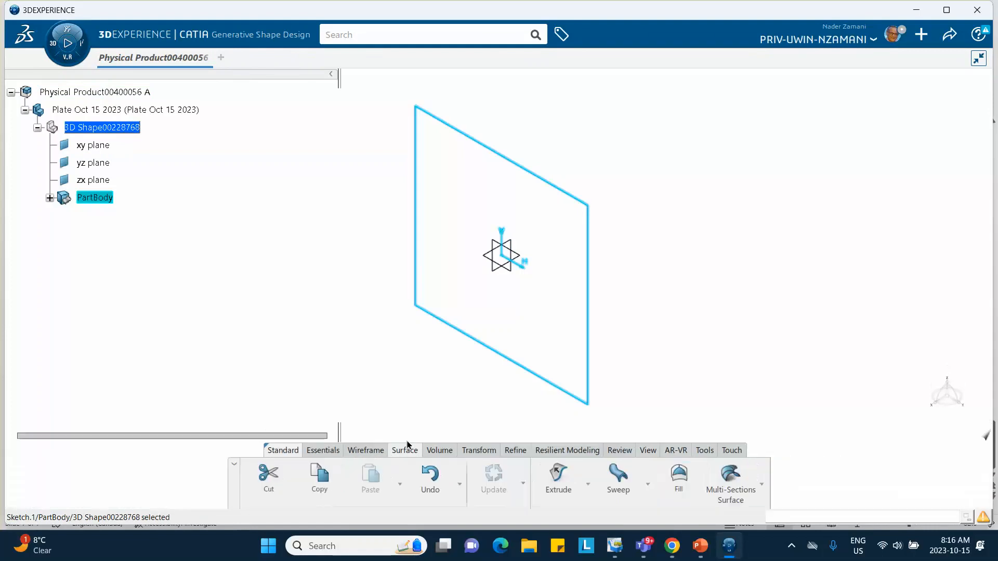
pyautogui.click(685, 491)
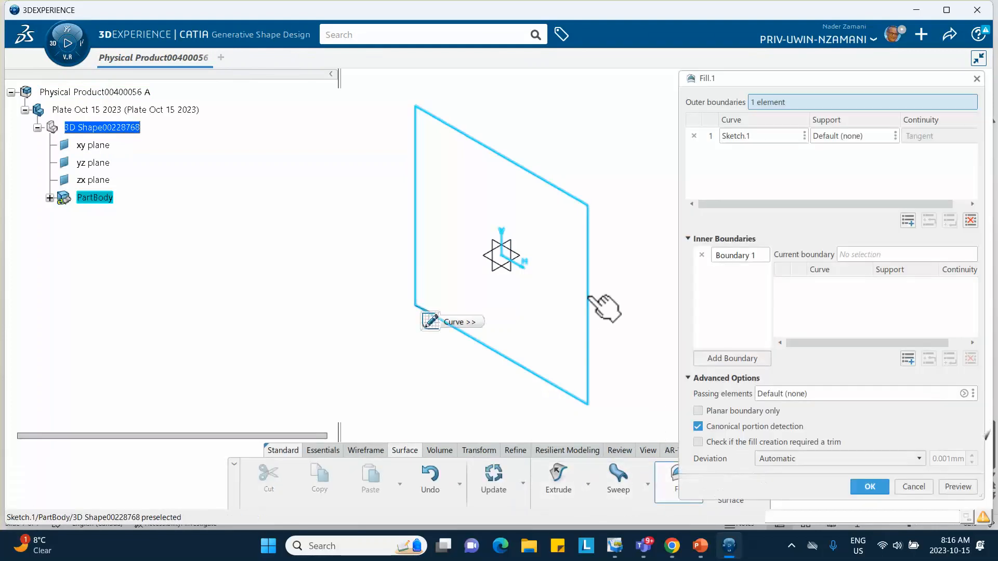
pyautogui.click(869, 488)
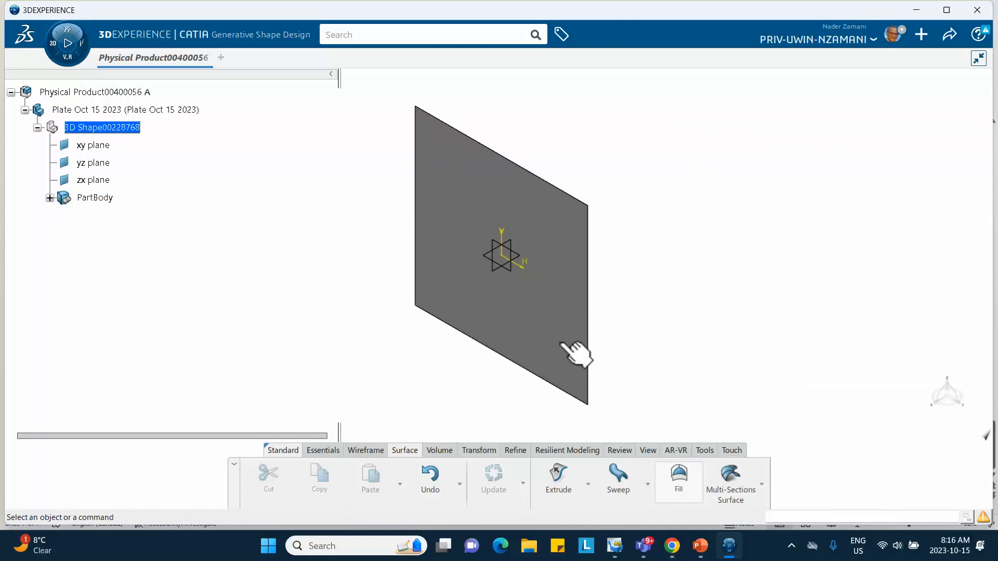
# Step: Create a core material named "Plate Oct 15 2023" with a simulation domain, keeping the default covering material settings
pyautogui.click(704, 450)
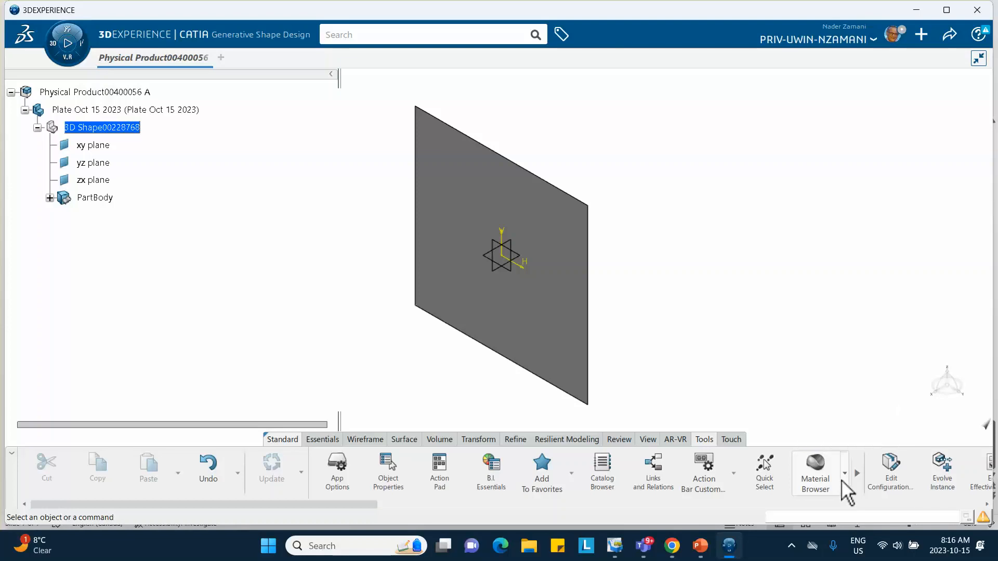
pyautogui.click(846, 474)
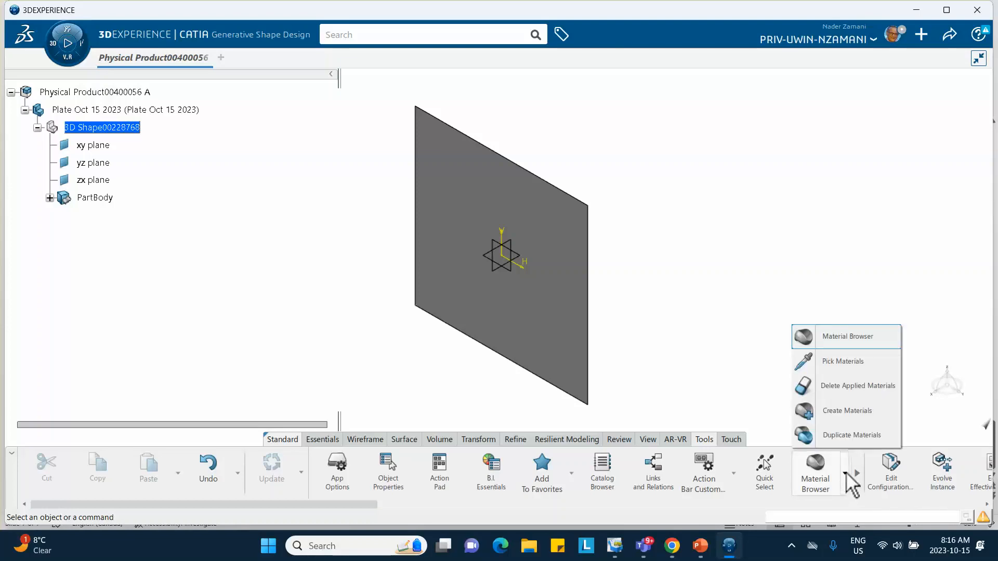
pyautogui.click(838, 411)
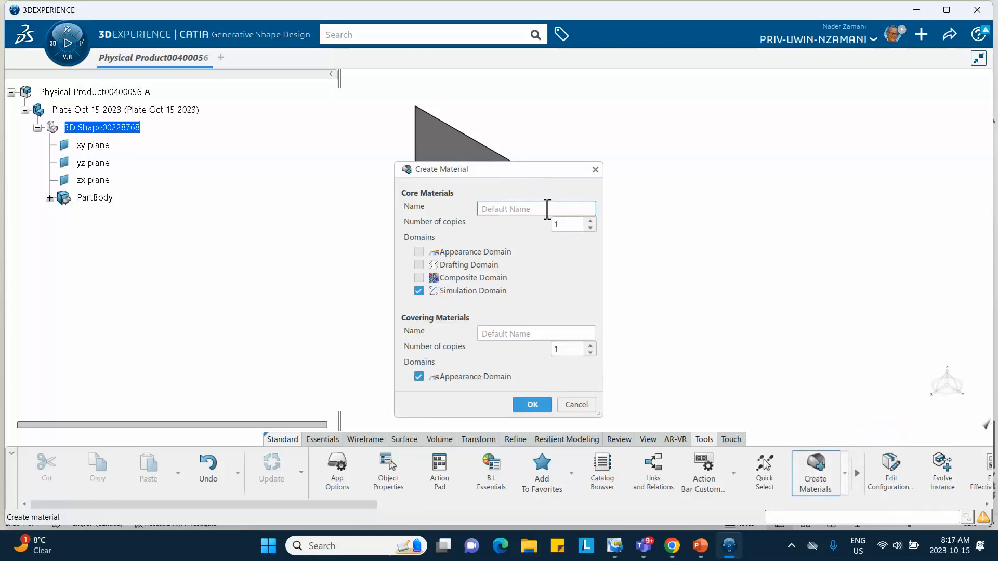
pyautogui.write('Plate Oct 15 2023')
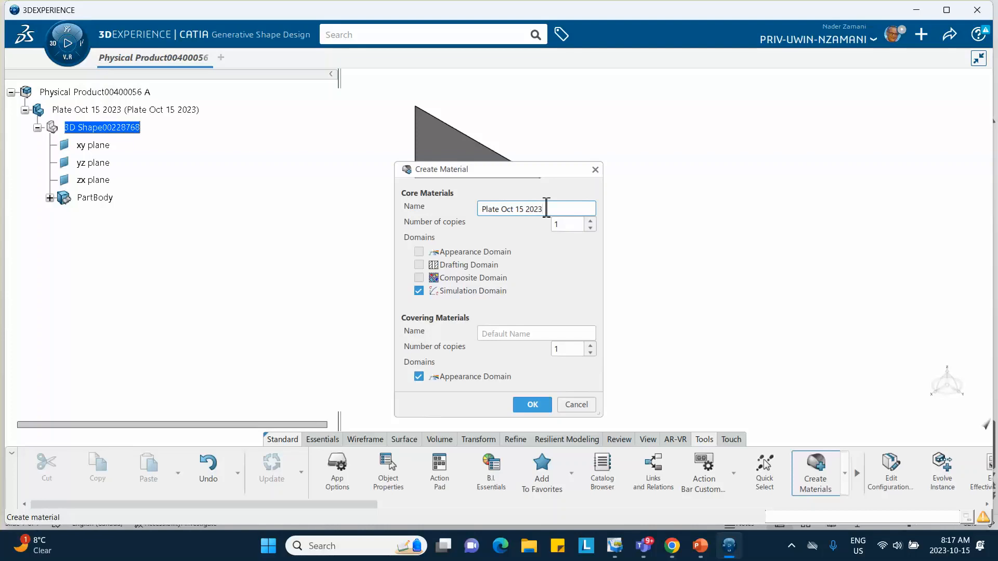
pyautogui.click(532, 405)
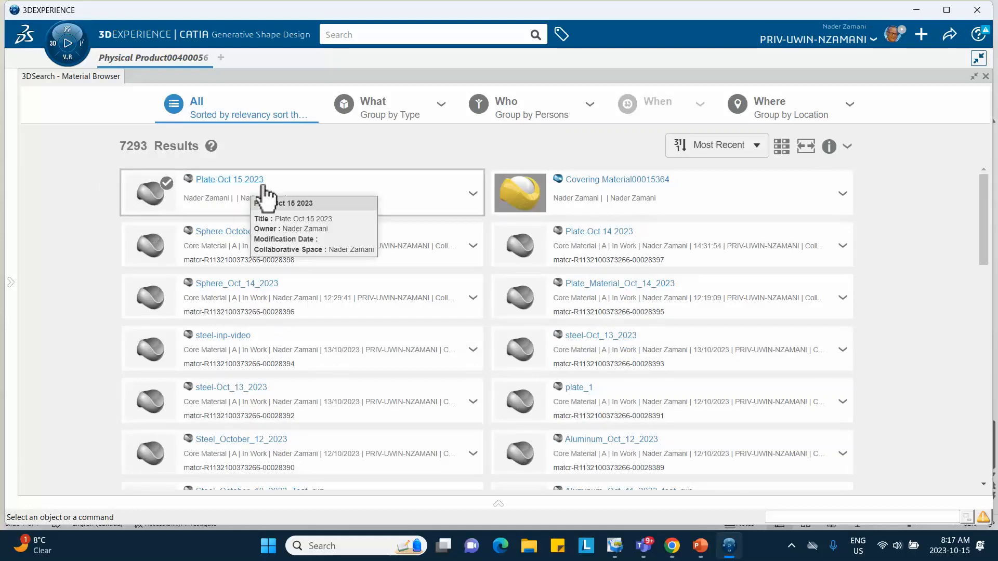
# Step: Apply the "Plate Oct 15 2023" core material to the plate part and accept the assignment
pyautogui.click(473, 194)
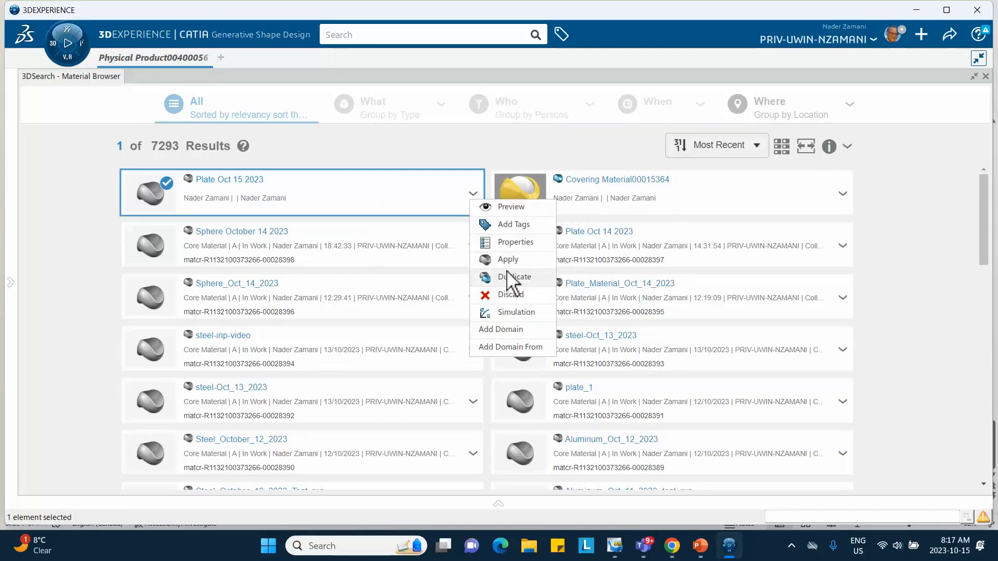
pyautogui.click(508, 261)
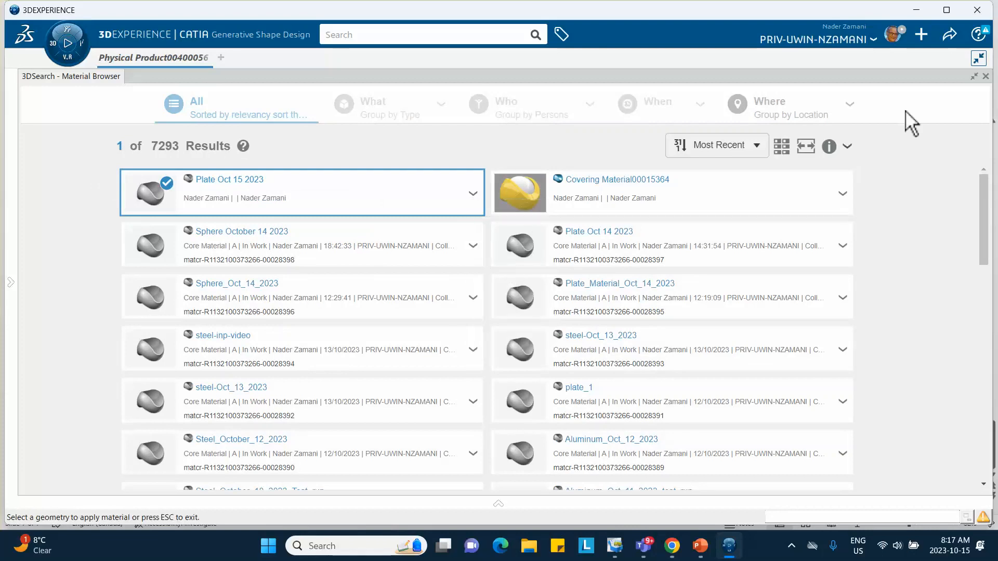
pyautogui.click(985, 76)
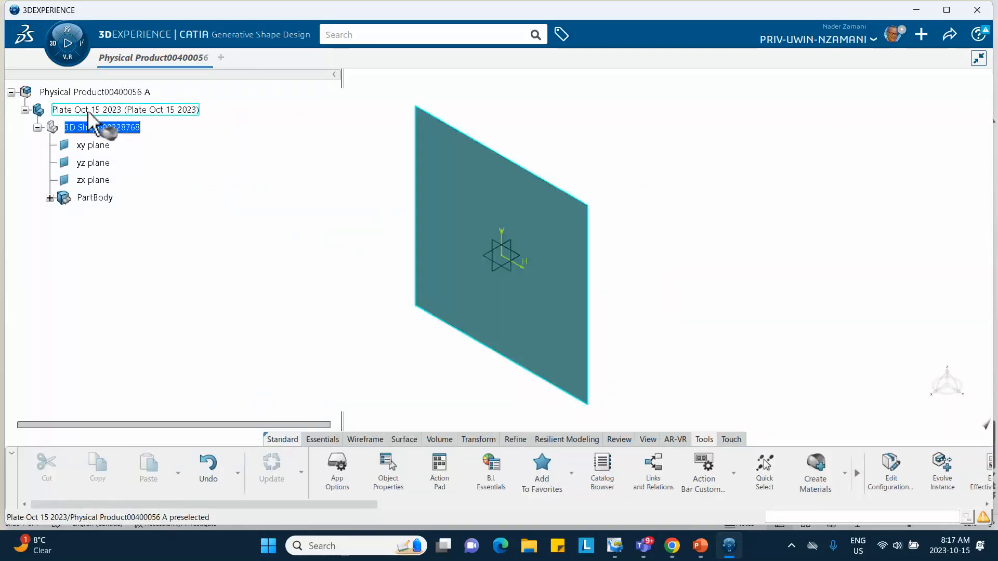
pyautogui.click(100, 127)
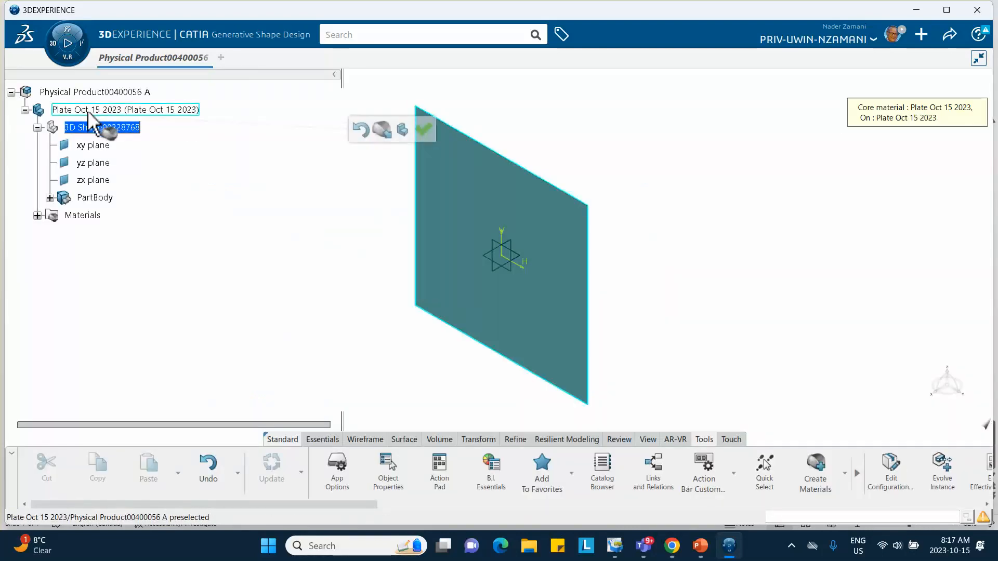
pyautogui.click(422, 129)
# Step: Open the simulation domain of the plate's material and set its density to 2770 kg_m3 under the structural general options
pyautogui.click(38, 216)
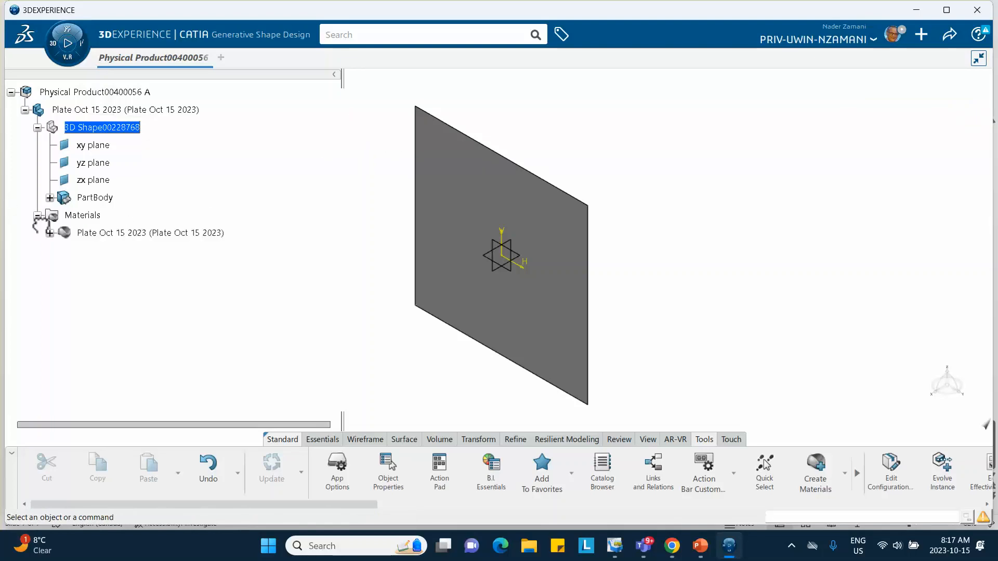
pyautogui.click(49, 232)
pyautogui.click(129, 252)
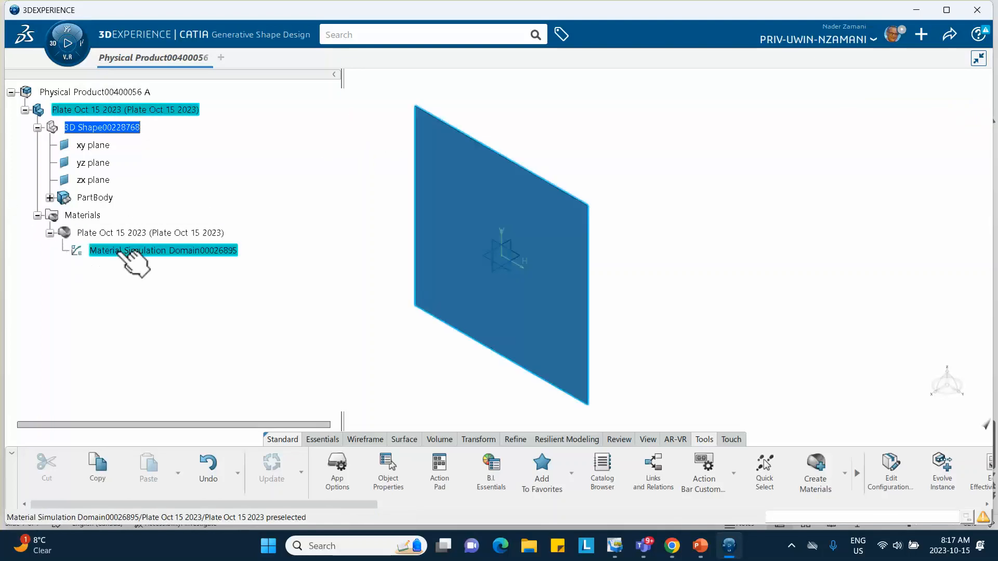
pyautogui.doubleClick(126, 251)
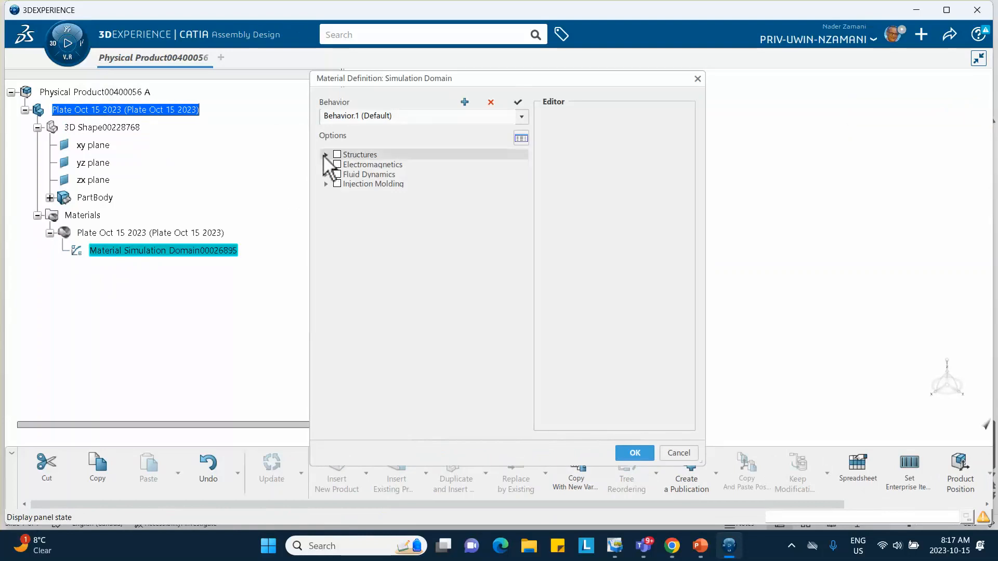
pyautogui.click(326, 154)
pyautogui.click(335, 165)
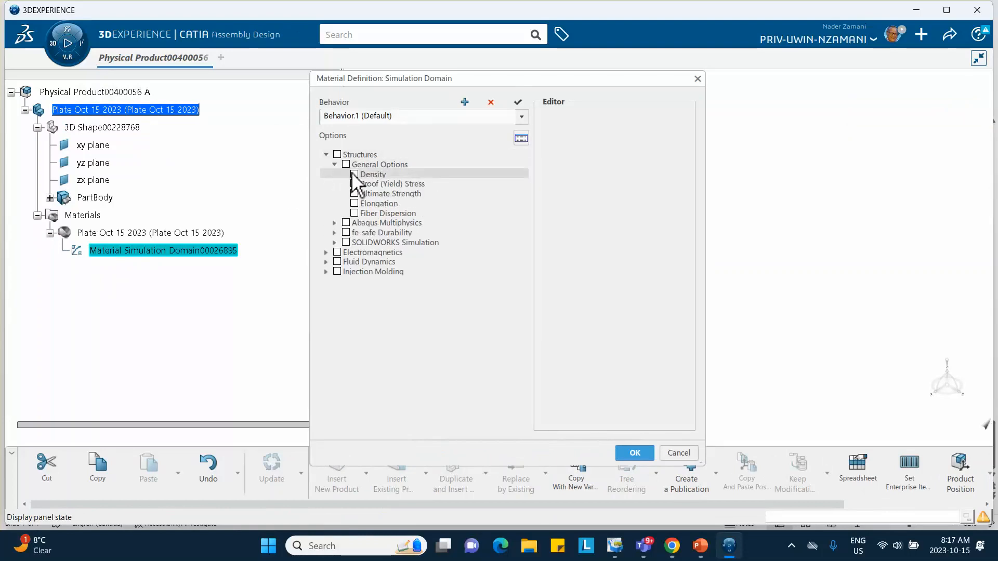
pyautogui.click(354, 175)
pyautogui.doubleClick(579, 159)
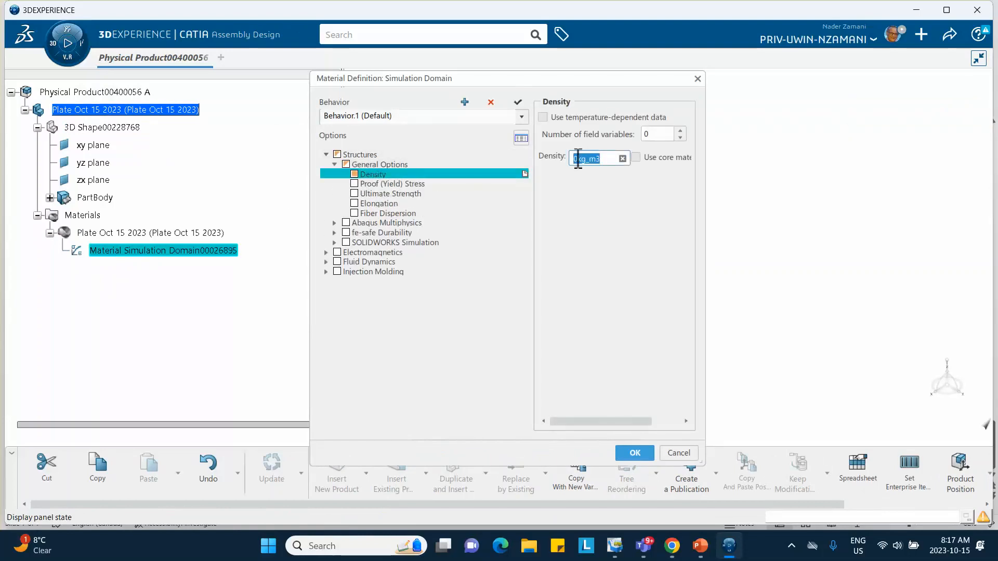
pyautogui.click(582, 159)
# Step: Switch to the PowerPoint tutorial, check the aluminum plate's material data on slide 2, and return to the material definition
pyautogui.moveTo(703, 552)
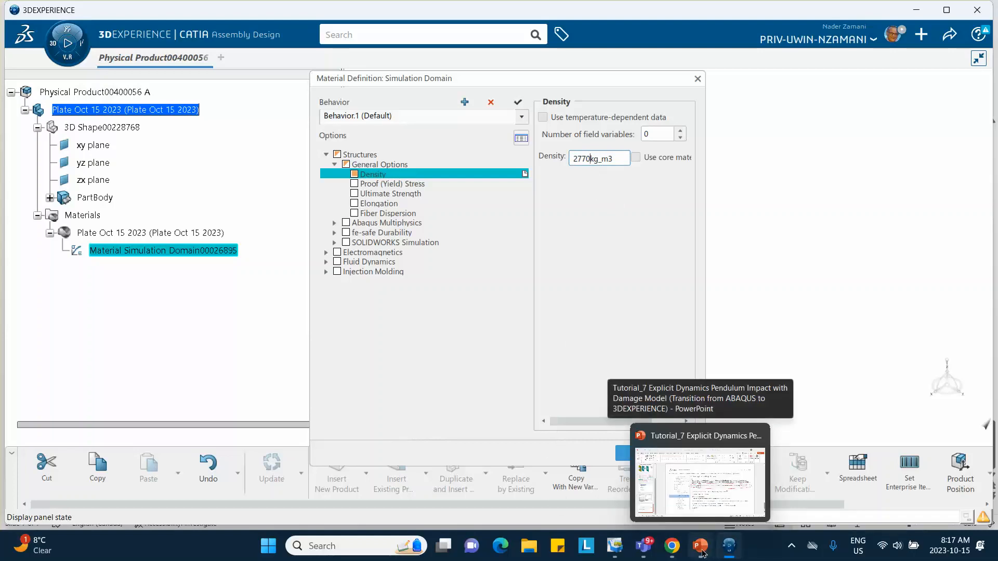
pyautogui.click(648, 503)
pyautogui.scroll(3, 109, 248)
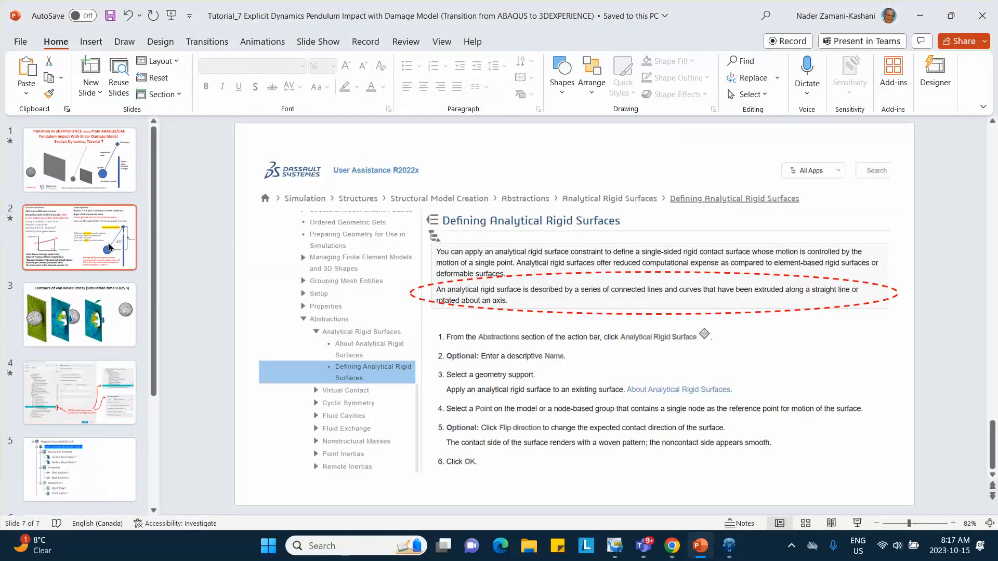
pyautogui.click(75, 223)
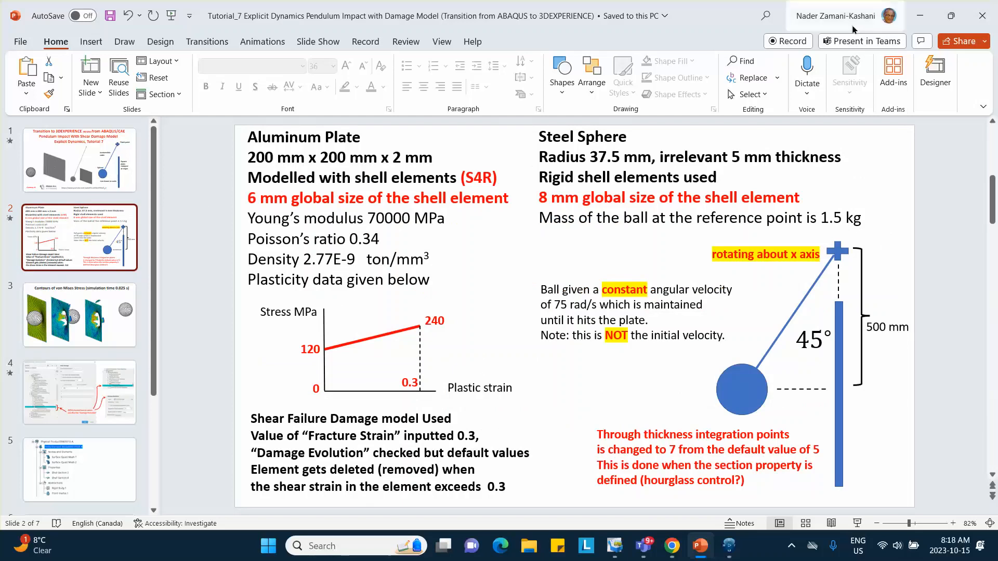
pyautogui.click(918, 17)
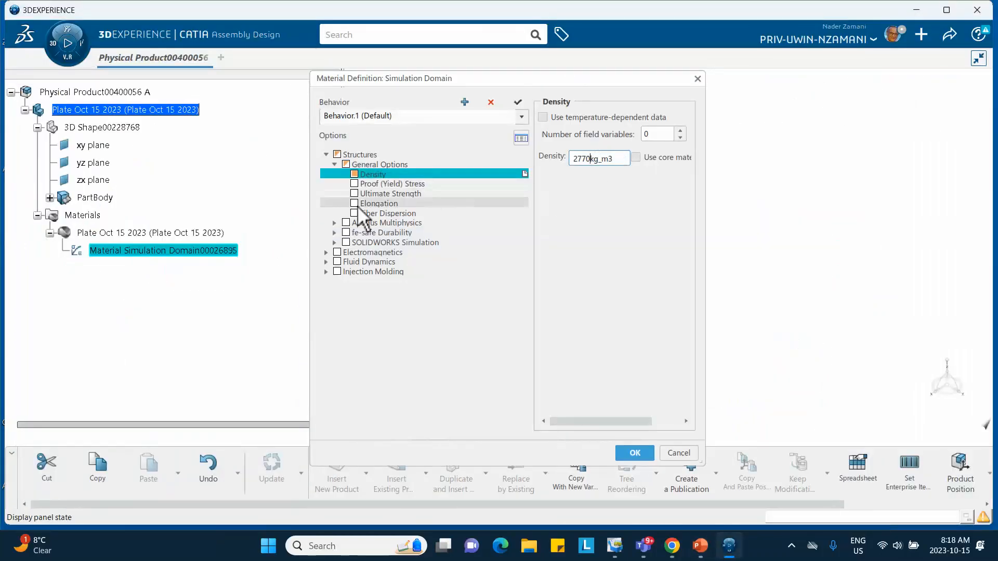
# Step: Add isotropic Elastic behavior under Abaqus Multiphysics with a Young's modulus of 70000 MPa and a Poisson's ratio of 0.34
pyautogui.click(334, 223)
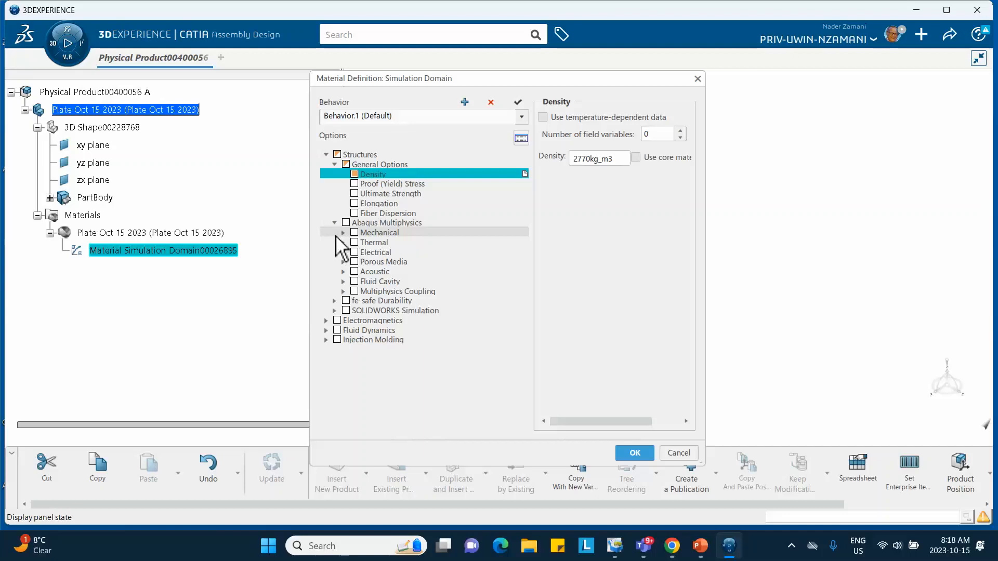
pyautogui.click(343, 232)
pyautogui.click(352, 242)
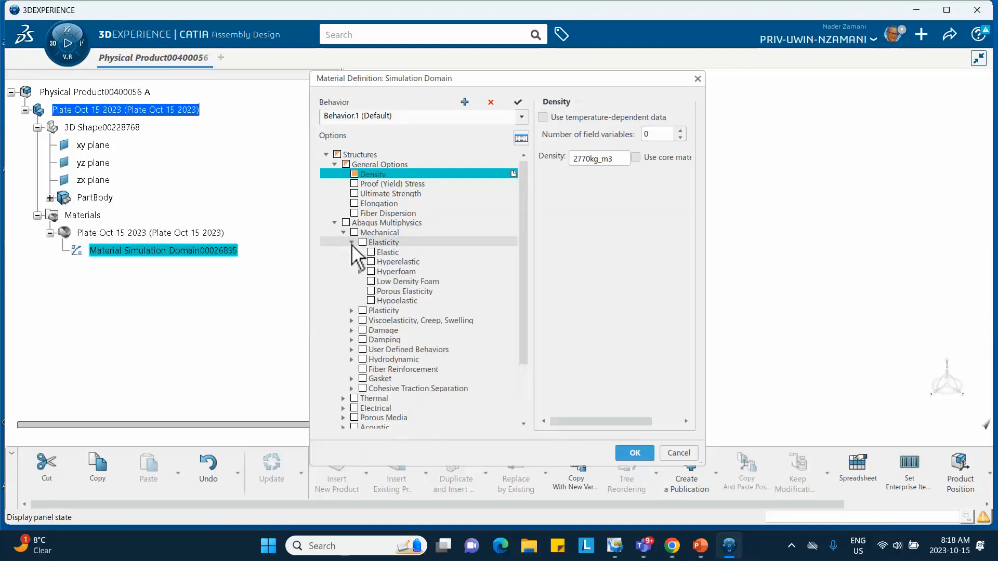
pyautogui.click(370, 252)
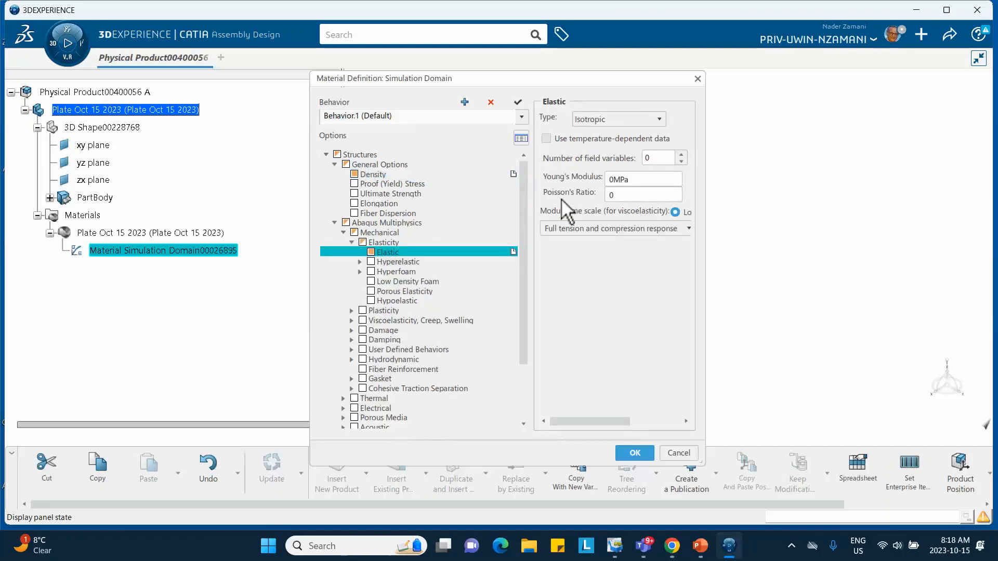
pyautogui.doubleClick(612, 180)
pyautogui.click(615, 180)
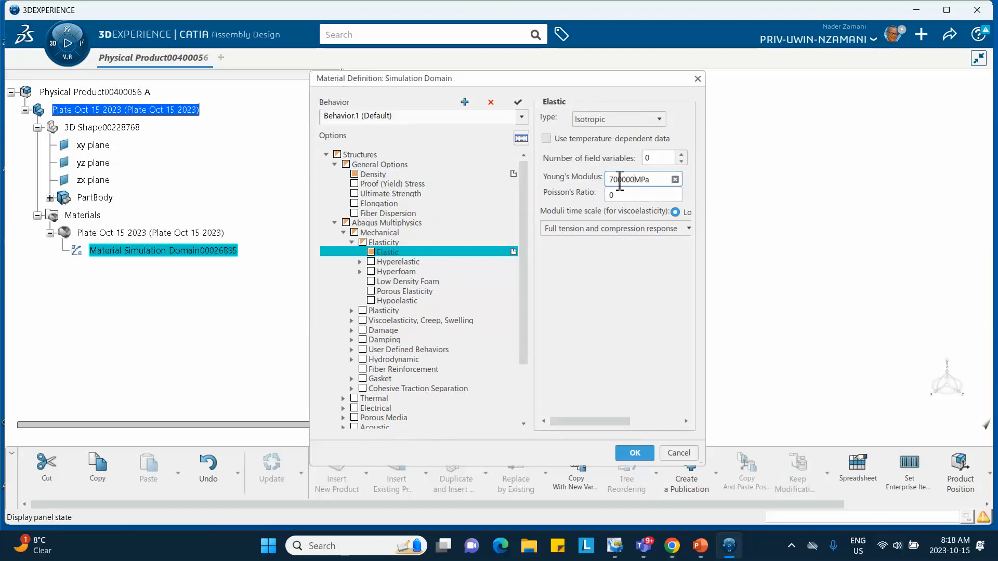
pyautogui.click(623, 180)
pyautogui.doubleClick(621, 194)
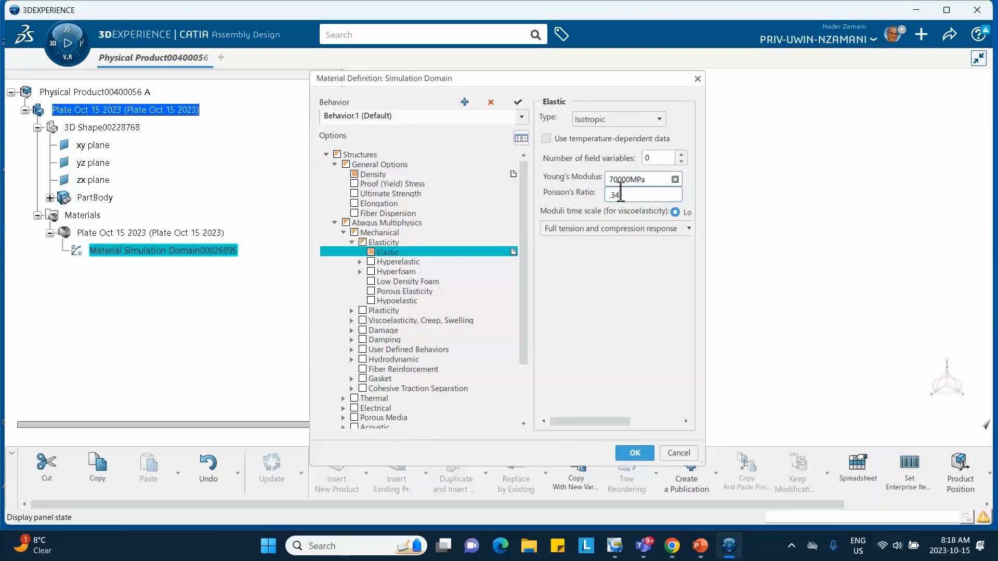
pyautogui.write('.34')
pyautogui.click(577, 353)
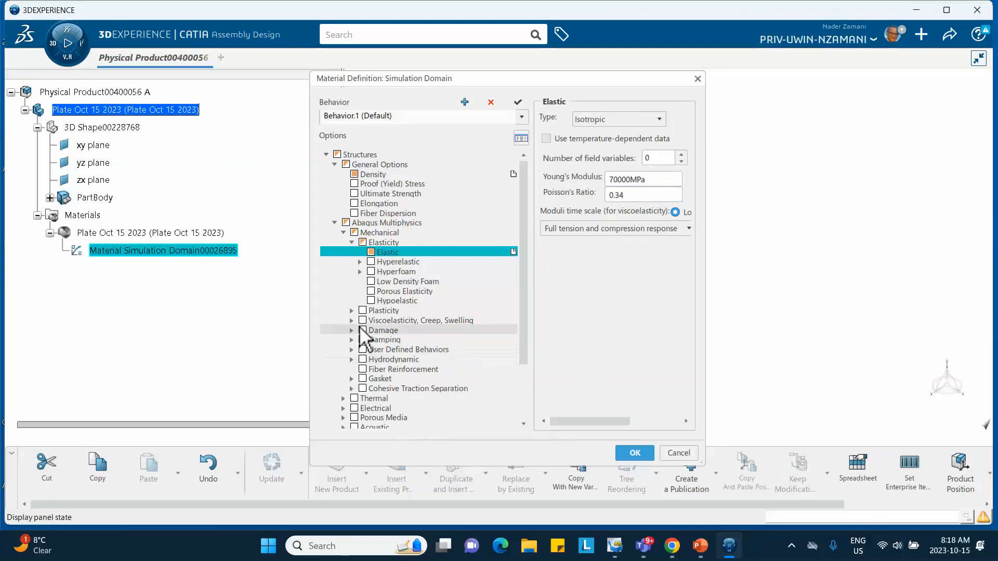
# Step: Add the Plastic behavior under Metal Plasticity and check the plate's plasticity data on slide 2 of the PowerPoint tutorial
pyautogui.click(352, 311)
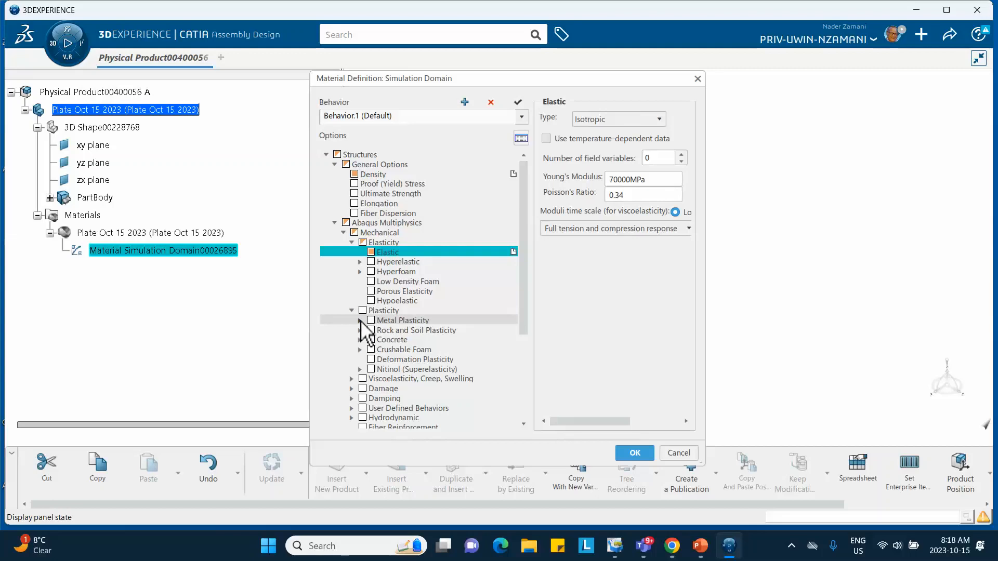
pyautogui.click(360, 321)
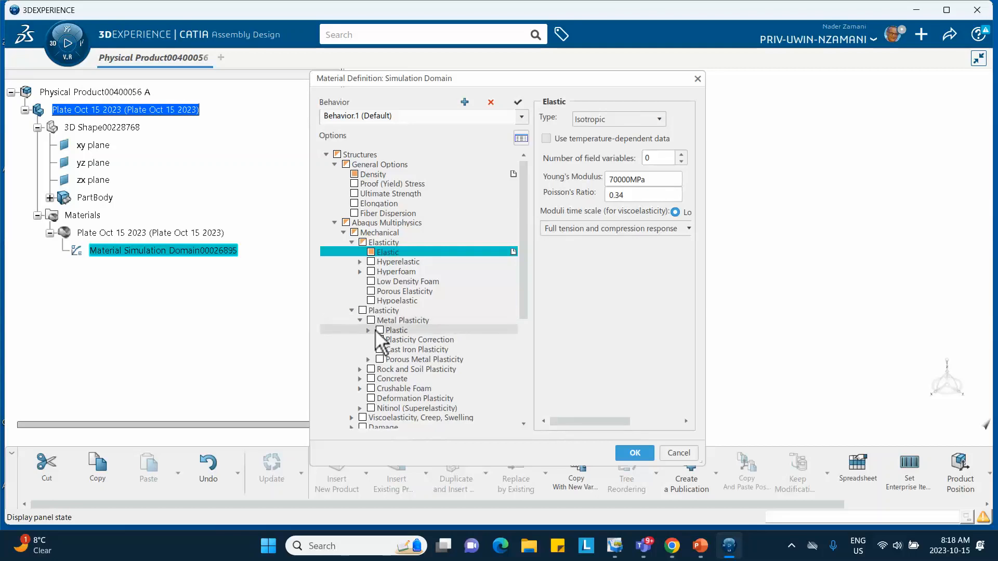
pyautogui.click(379, 331)
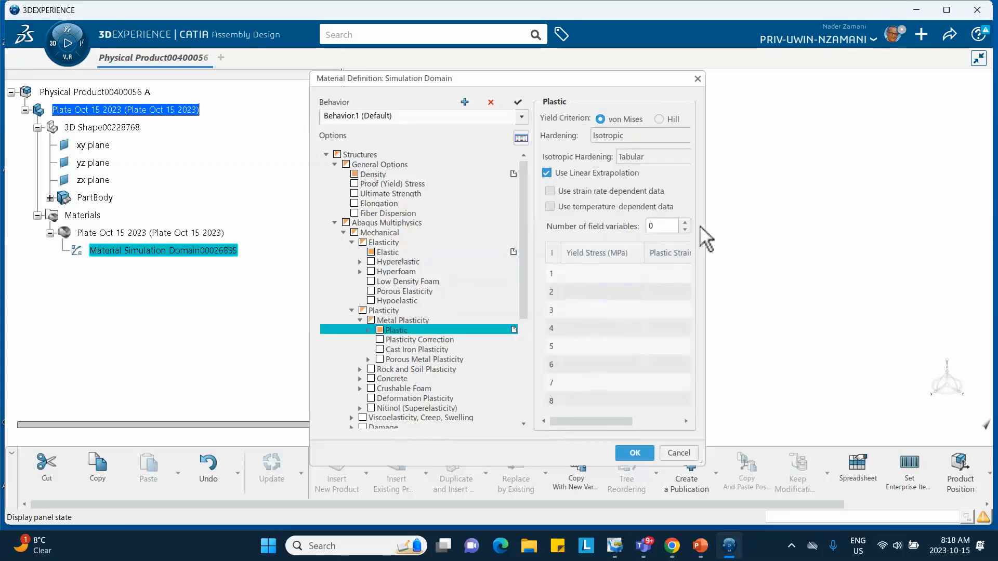
pyautogui.moveTo(717, 224); pyautogui.dragTo(776, 225)
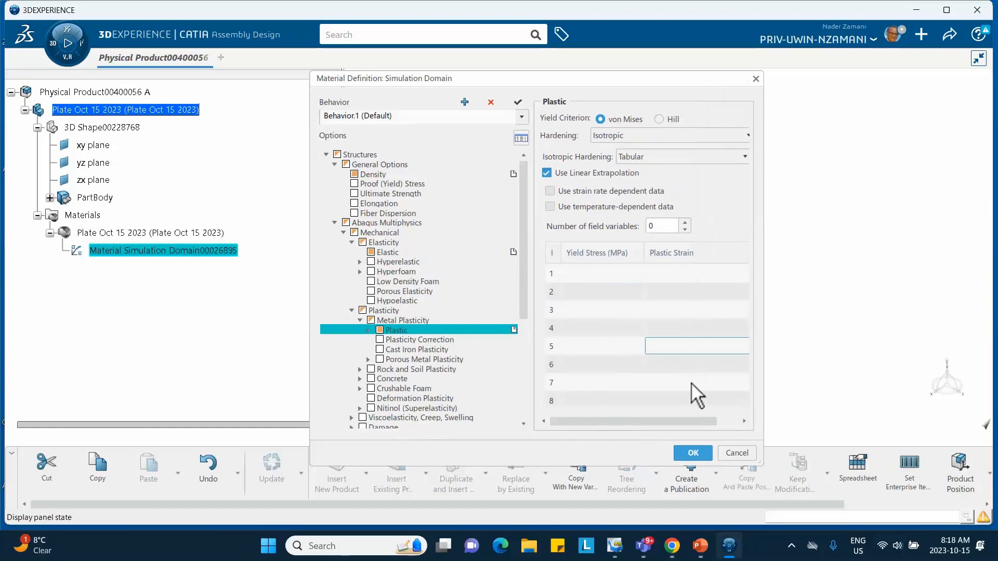
pyautogui.click(696, 545)
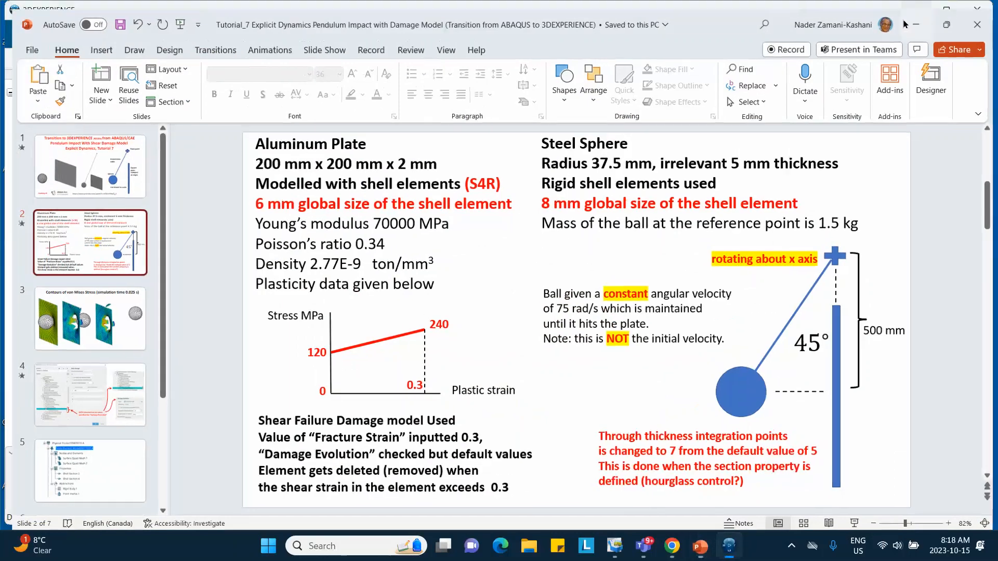
pyautogui.click(920, 16)
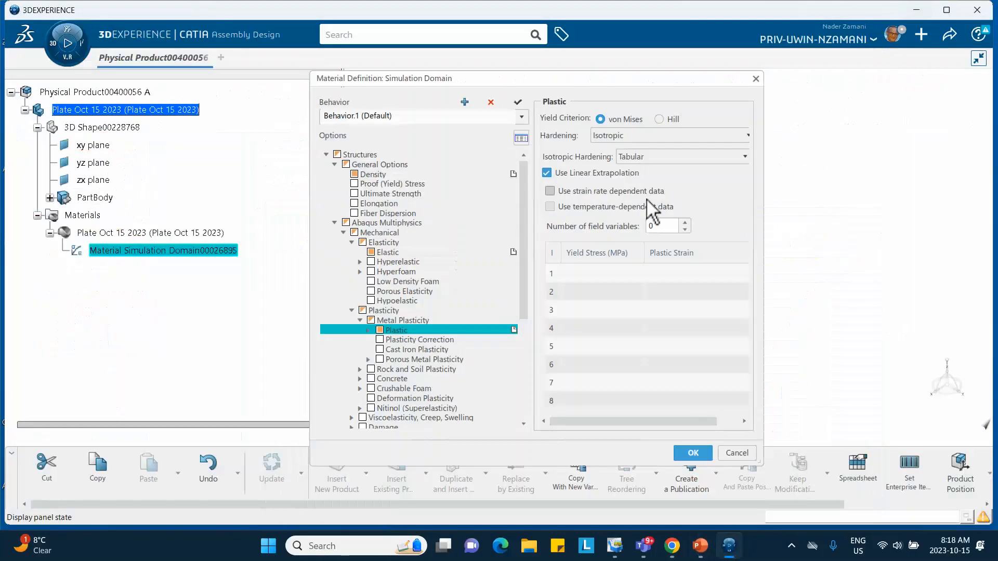
# Step: Fill the Plastic table with yield stress 120 MPa at plastic strain 0 and 240 MPa at plastic strain 0.3
pyautogui.doubleClick(591, 274)
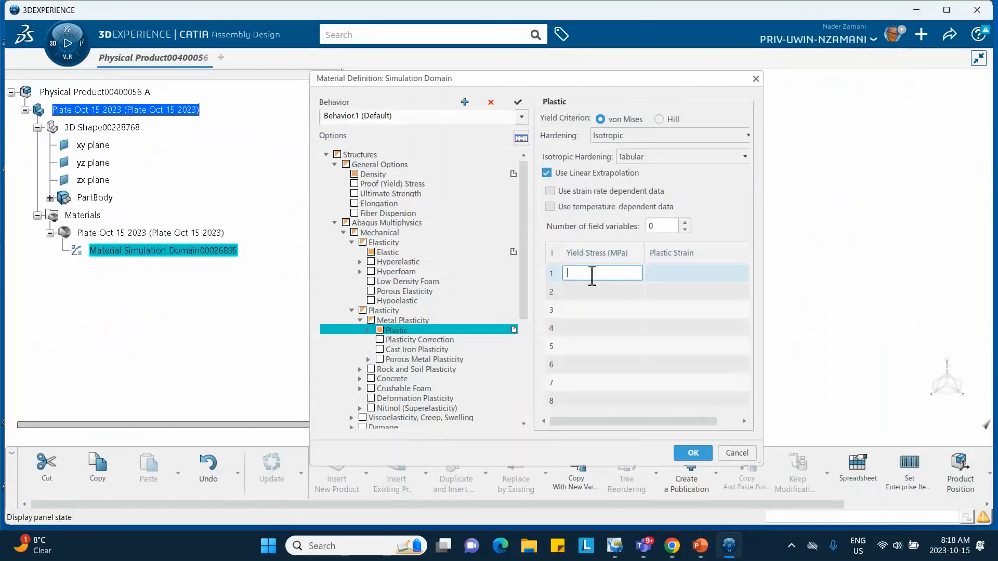
pyautogui.doubleClick(663, 275)
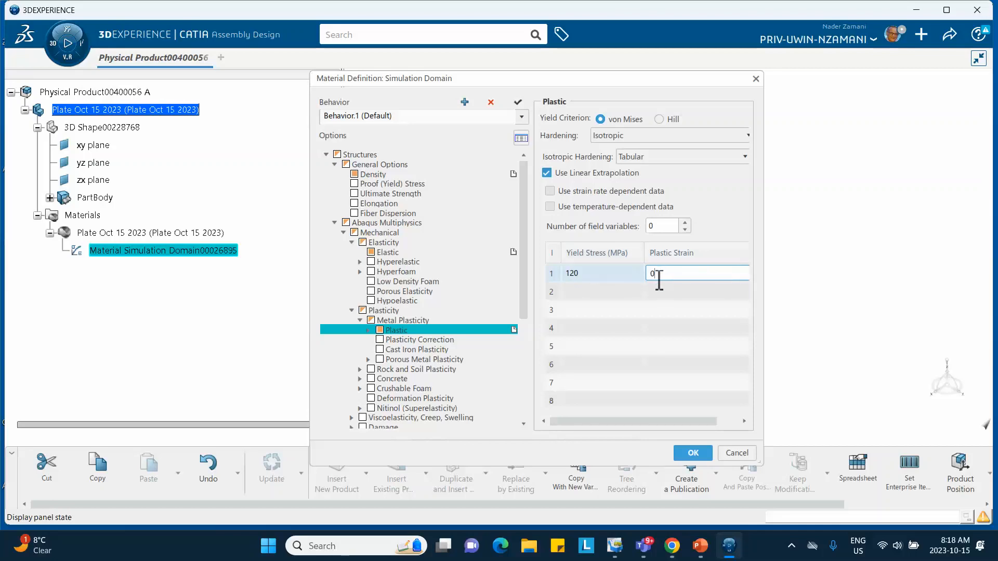
pyautogui.doubleClick(604, 291)
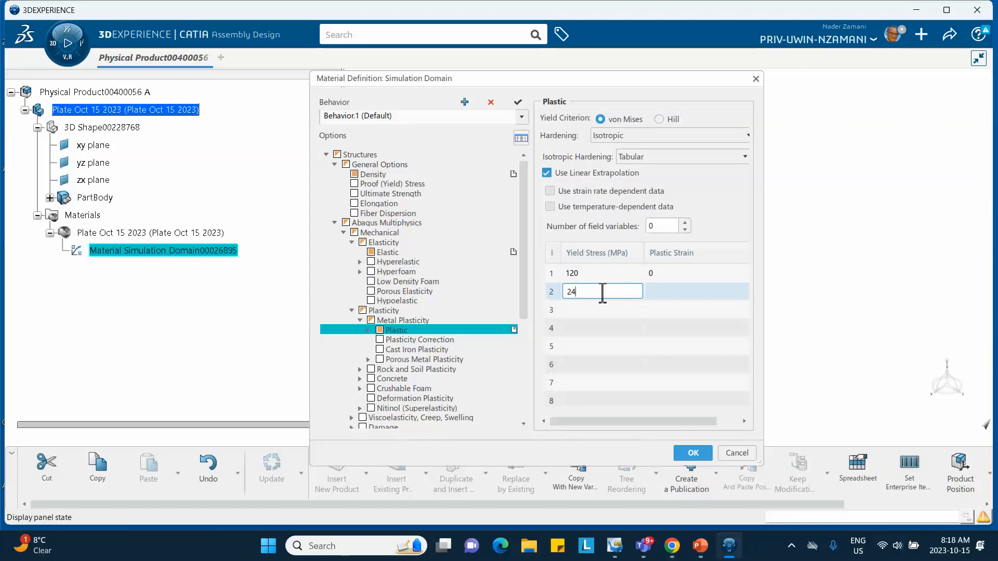
pyautogui.doubleClick(678, 291)
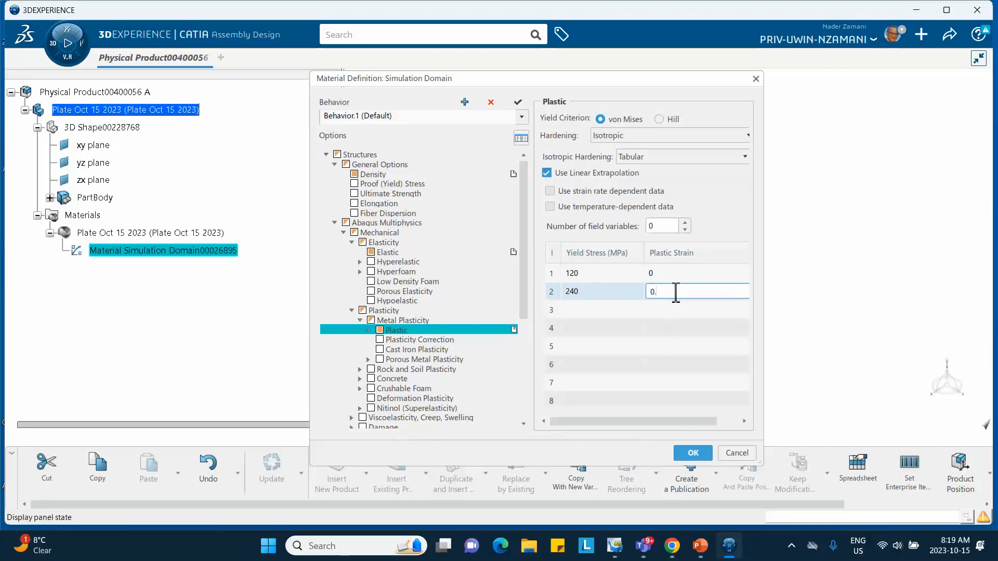
pyautogui.write('0.3')
pyautogui.press('Return')
pyautogui.doubleClick(652, 364)
# Step: Add Shear Damage under the Ductile Metals damage options with a fracture strain of 0.3 and a shear stress ratio of 0
pyautogui.scroll(-4, 449, 370)
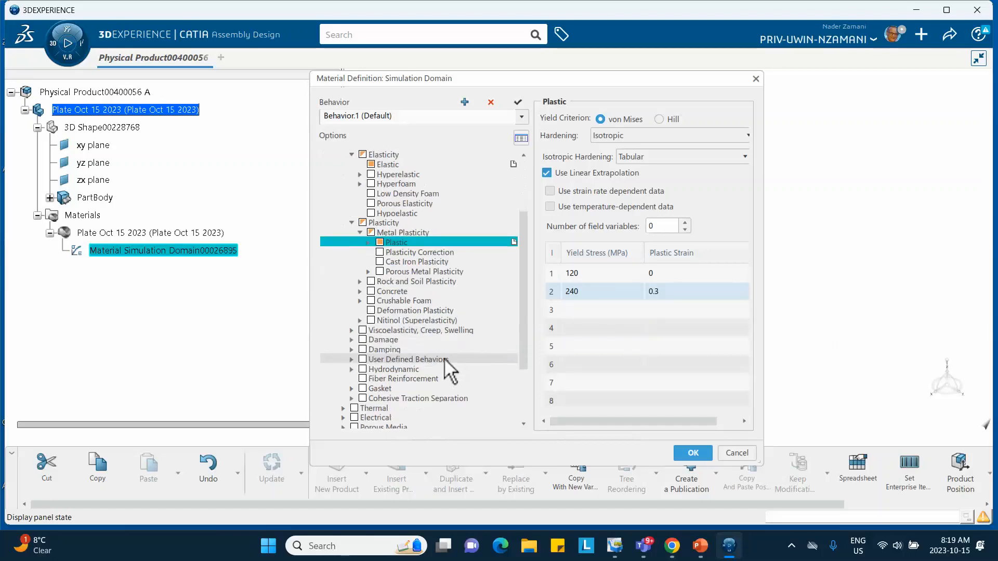
pyautogui.click(352, 310)
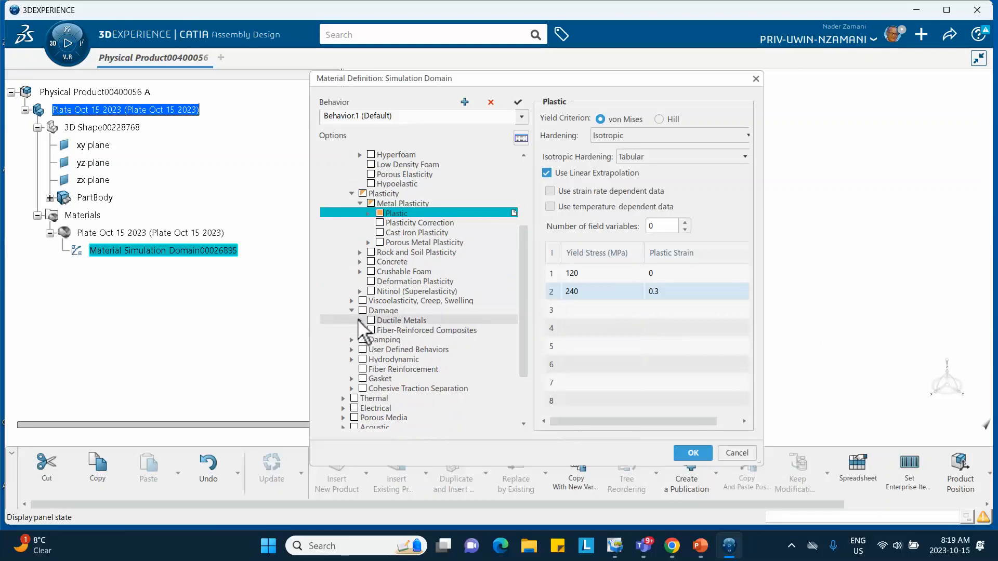
pyautogui.click(360, 321)
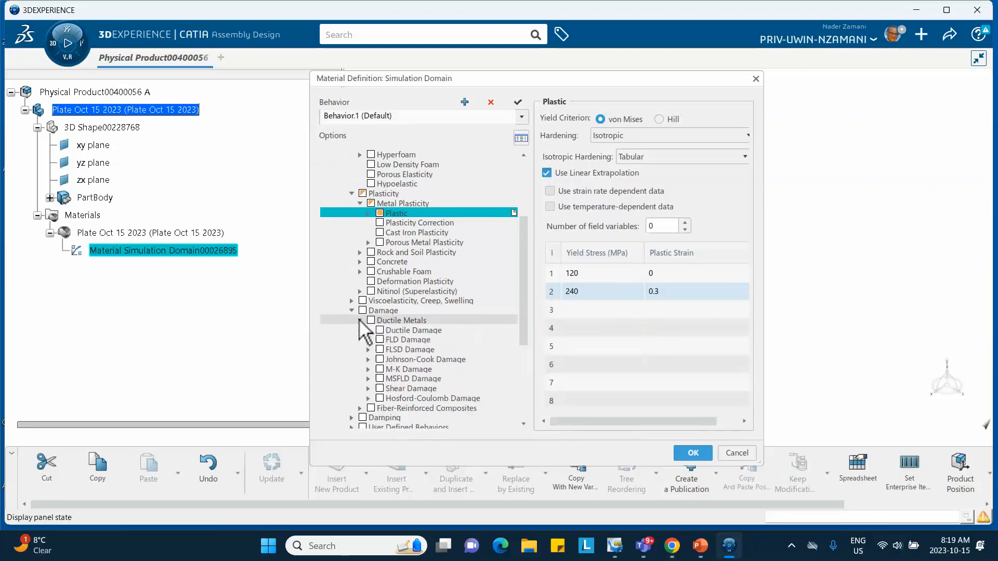
pyautogui.scroll(-1, 408, 338)
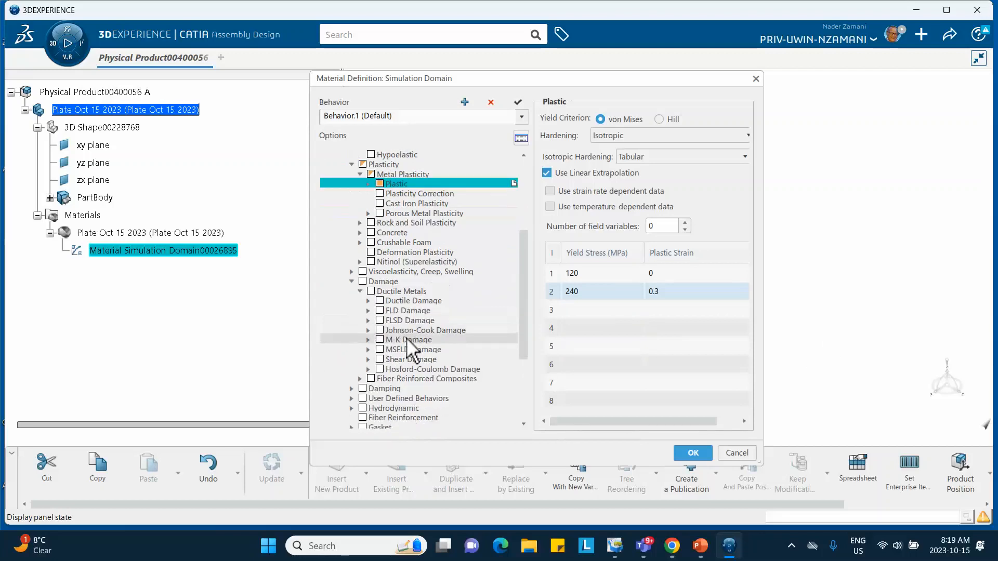
pyautogui.click(368, 360)
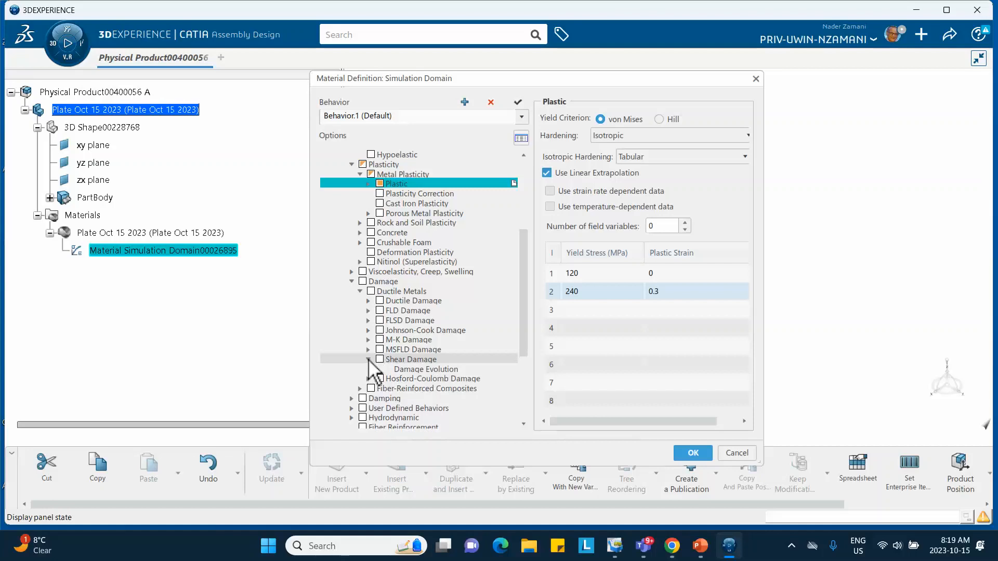
pyautogui.click(408, 360)
pyautogui.click(589, 242)
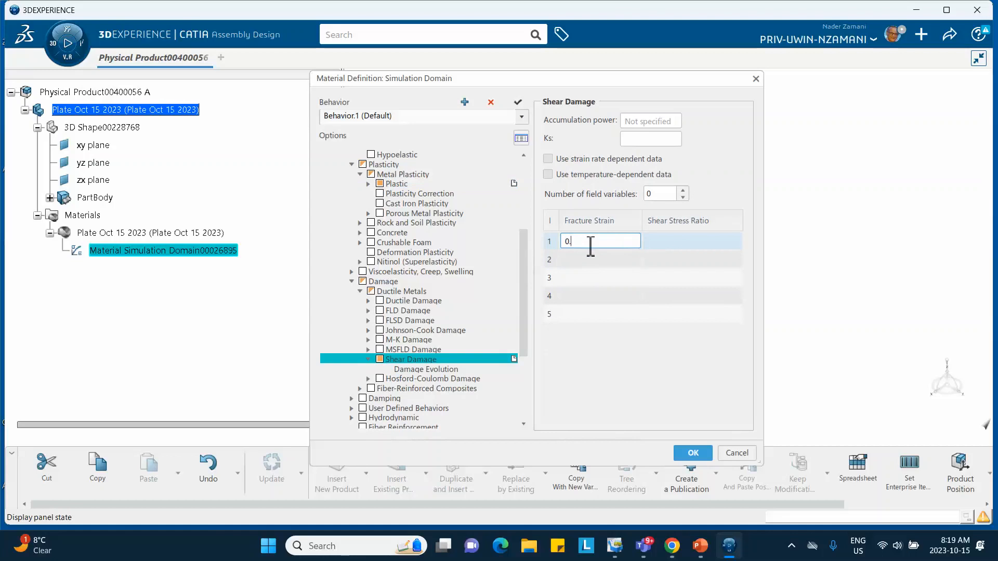
pyautogui.write('0.3')
pyautogui.click(685, 241)
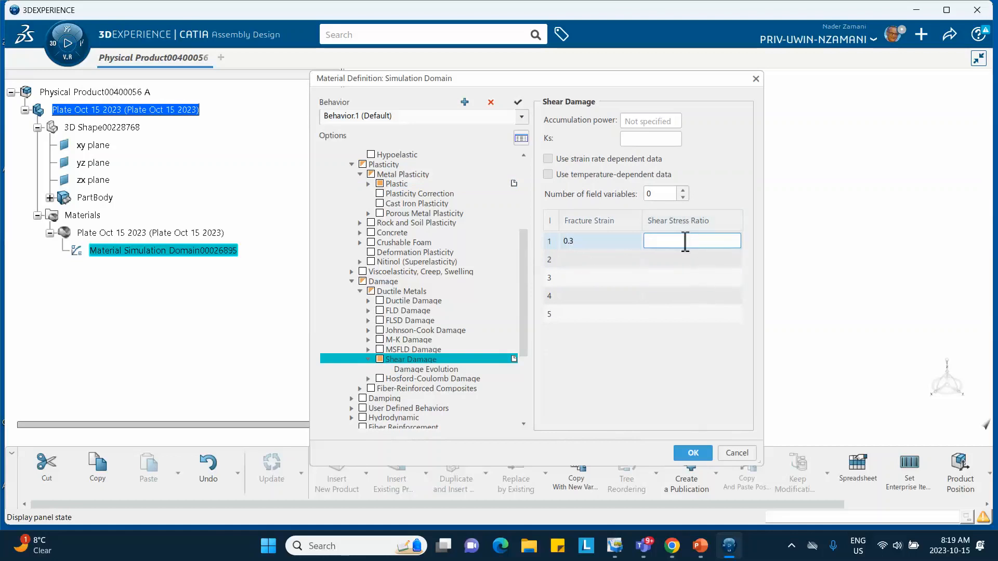
pyautogui.write('0')
# Step: Check slide 4 of the PowerPoint tutorial, then add Damage Evolution with default values under Shear Damage and accept the material definition
pyautogui.click(697, 546)
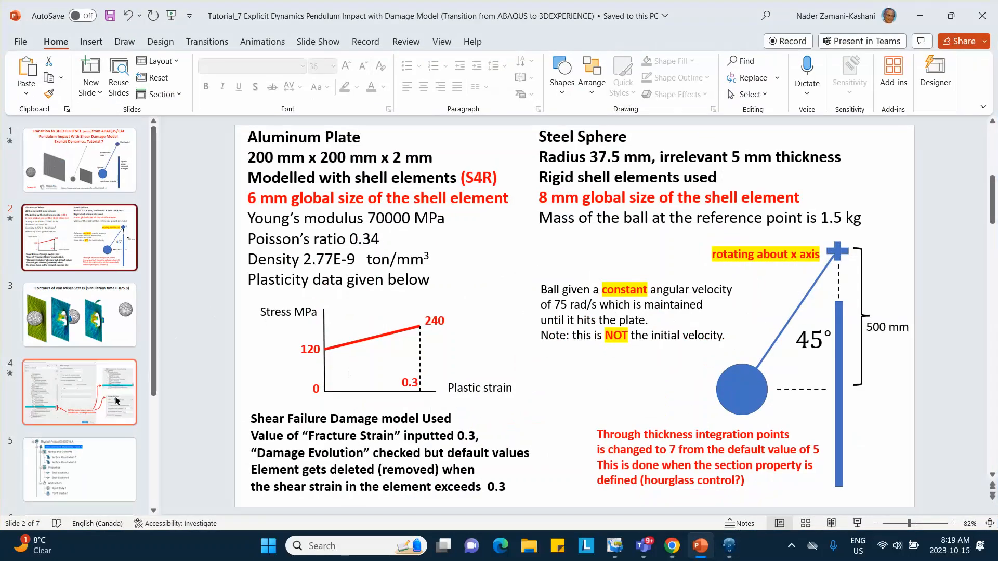
pyautogui.click(100, 401)
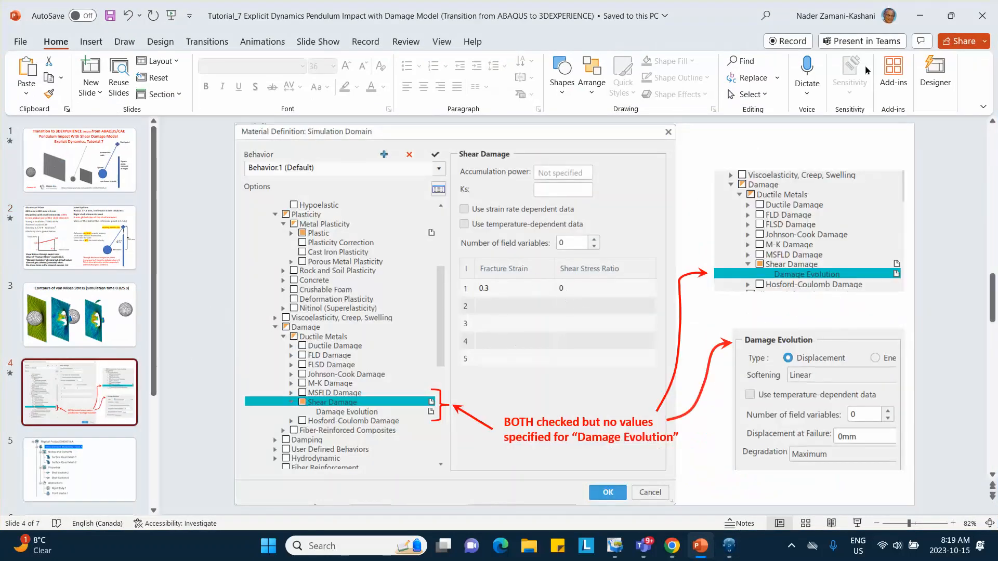
pyautogui.click(921, 12)
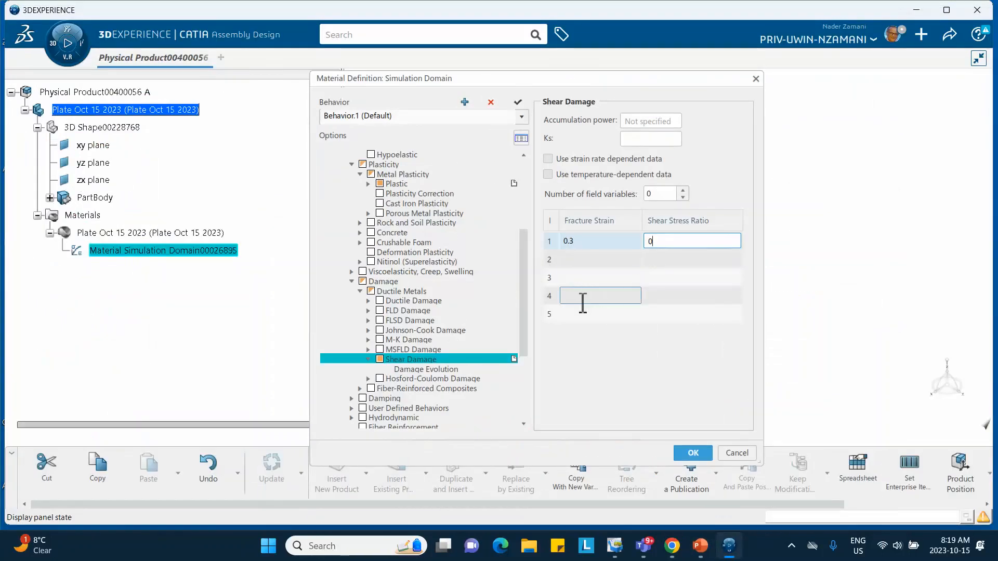
pyautogui.click(434, 369)
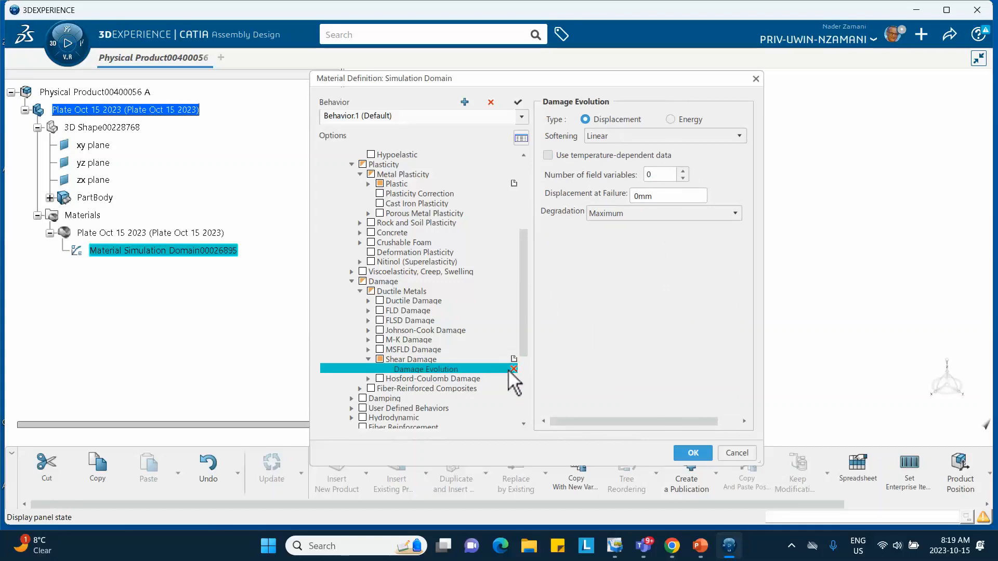
pyautogui.click(691, 453)
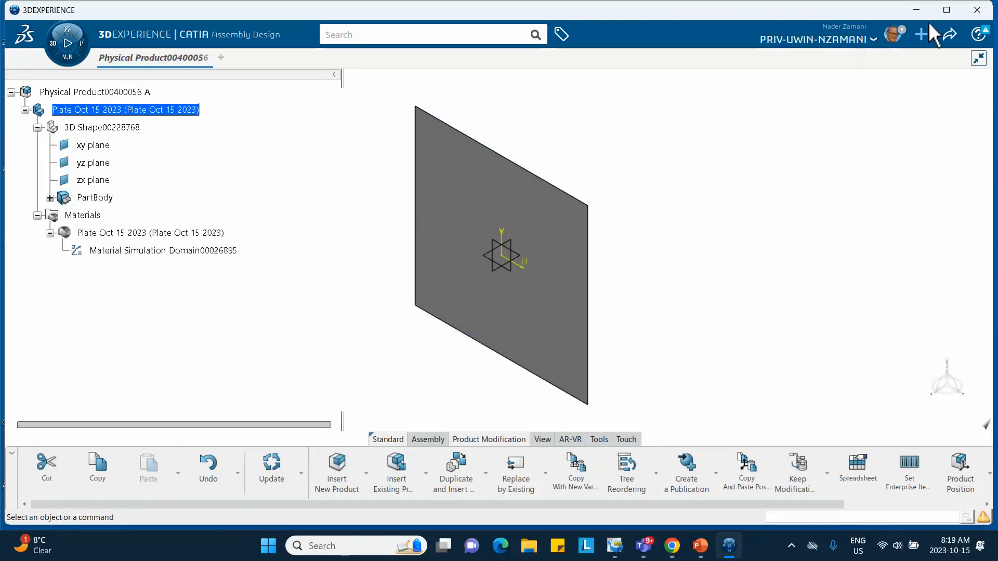
# Step: Save the plate model and insert a new 3D Part under the root physical product
pyautogui.click(949, 35)
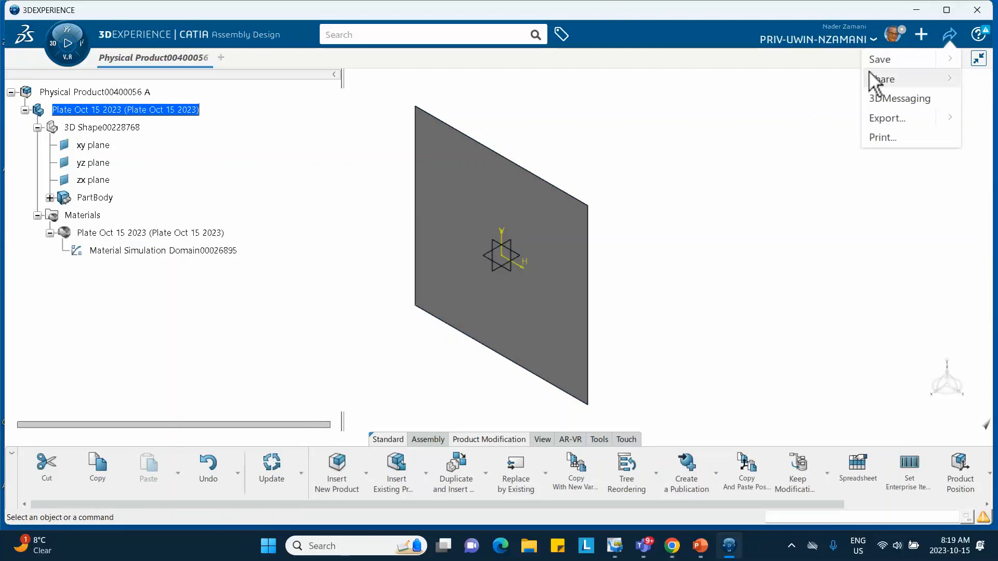
pyautogui.click(882, 59)
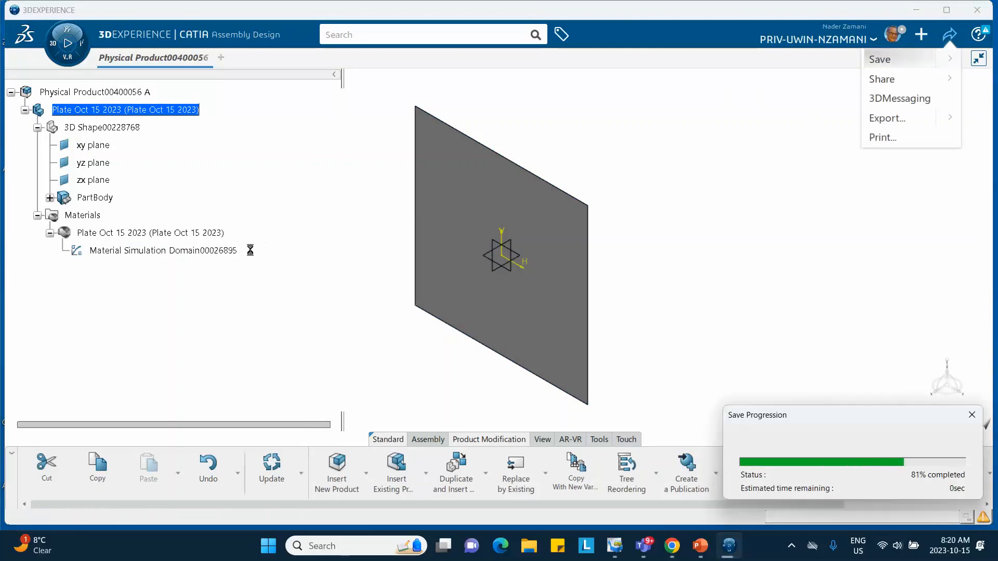
pyautogui.click(118, 92)
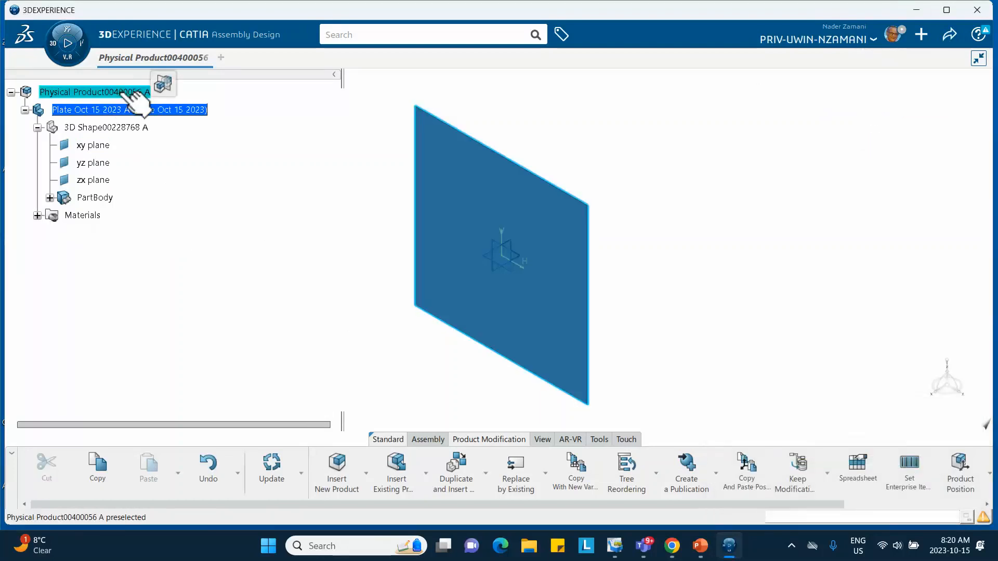
pyautogui.rightClick(119, 94)
pyautogui.moveTo(163, 382)
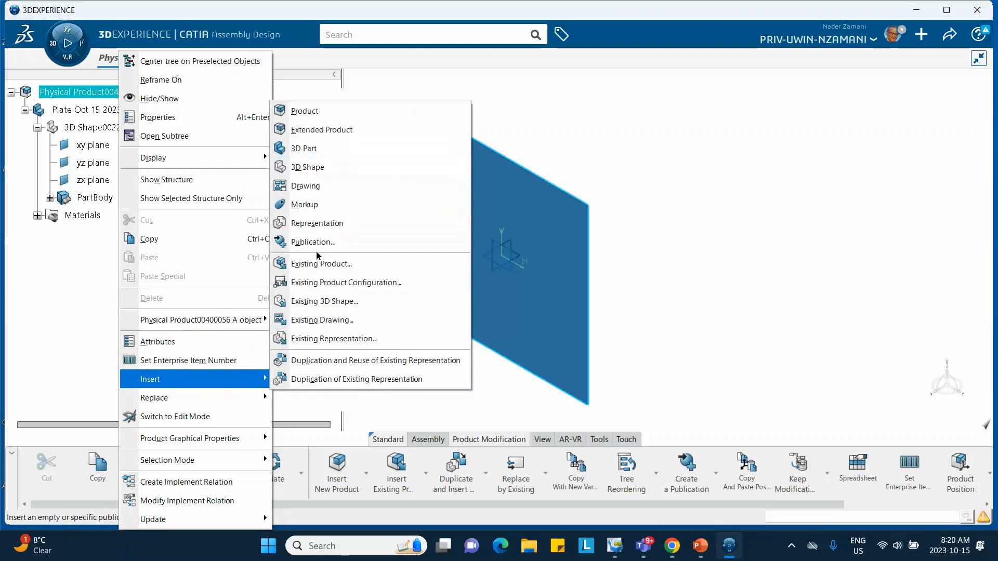
pyautogui.click(304, 150)
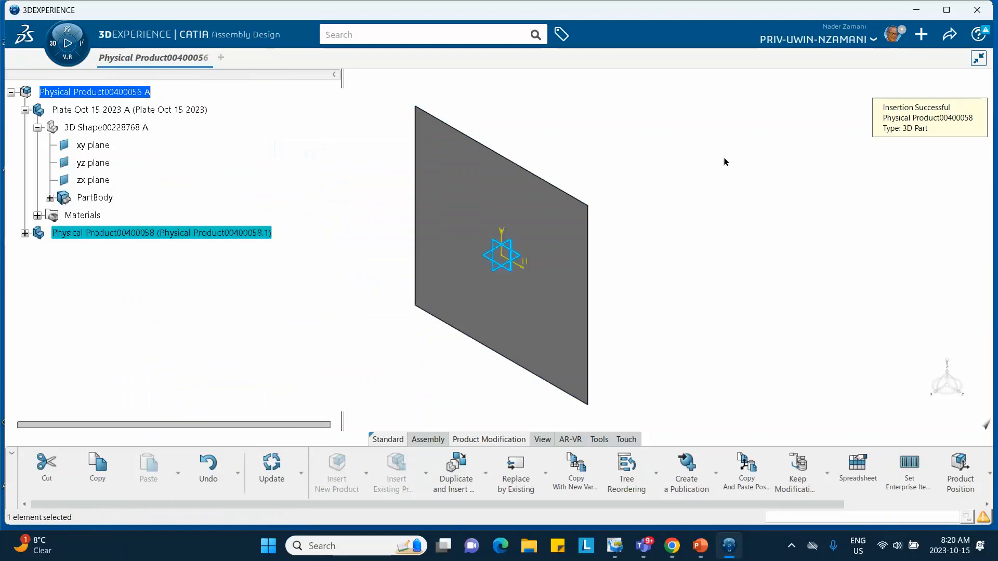
pyautogui.click(272, 291)
# Step: Open the new part's properties and set its instance title to "Sphere Oct 15 2023"
pyautogui.click(101, 235)
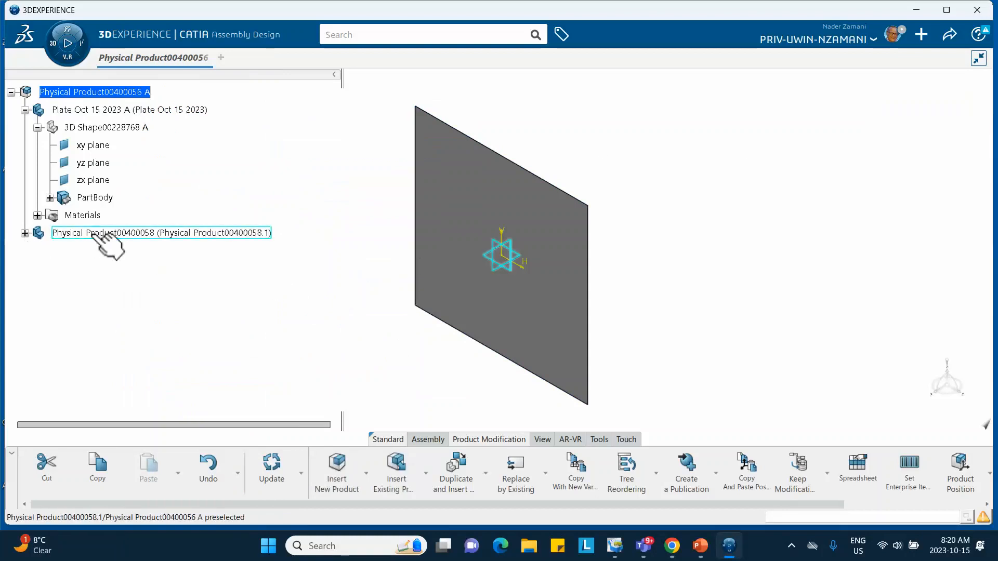
pyautogui.rightClick(101, 235)
pyautogui.click(219, 79)
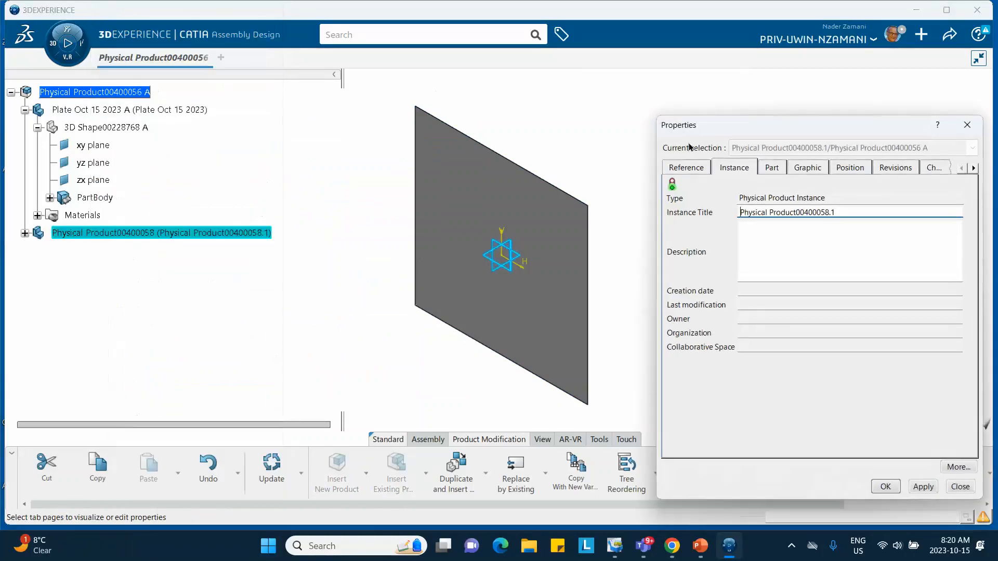
pyautogui.moveTo(842, 212); pyautogui.dragTo(658, 205)
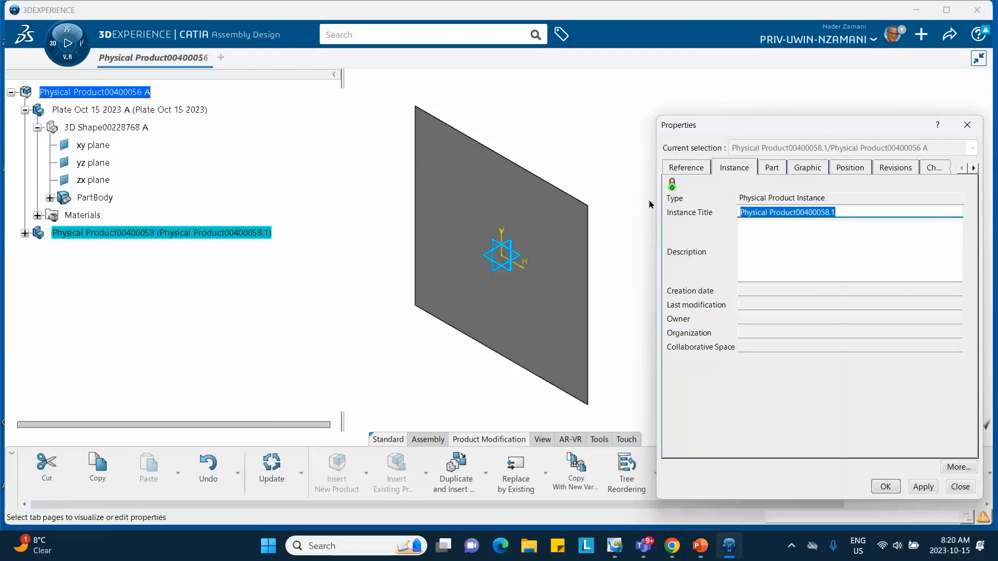
pyautogui.write('Sphere Oct 15 2023')
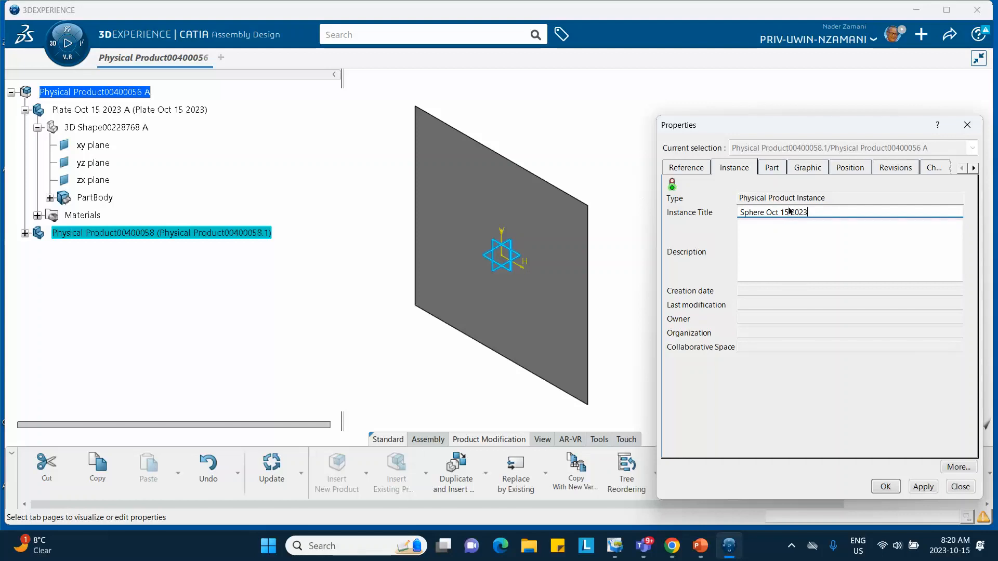
# Step: Copy the instance title into the part's reference title so that it reads "Sphere Oct 15 2023"
pyautogui.moveTo(820, 216); pyautogui.dragTo(744, 212)
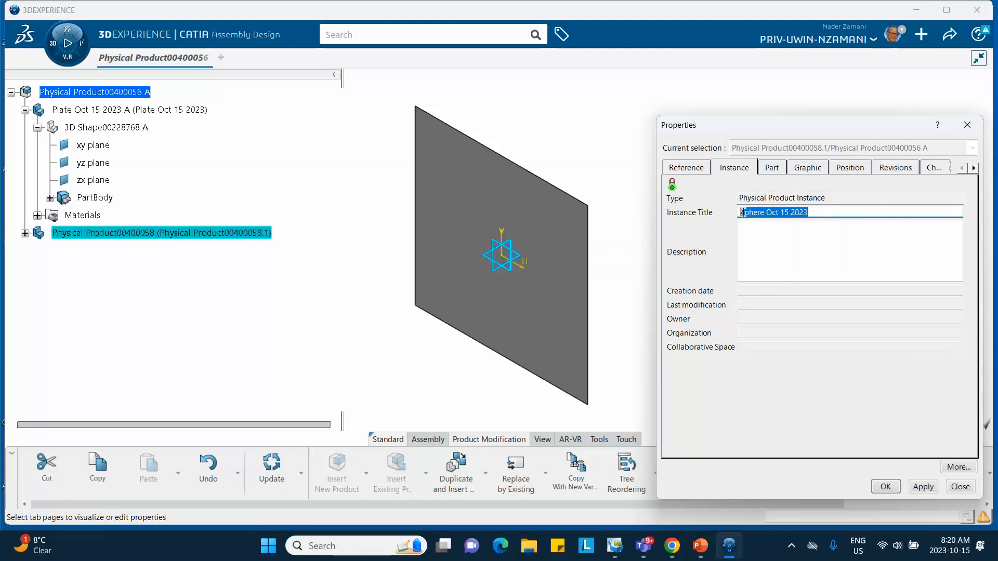
pyautogui.rightClick(762, 213)
pyautogui.click(678, 255)
pyautogui.click(686, 167)
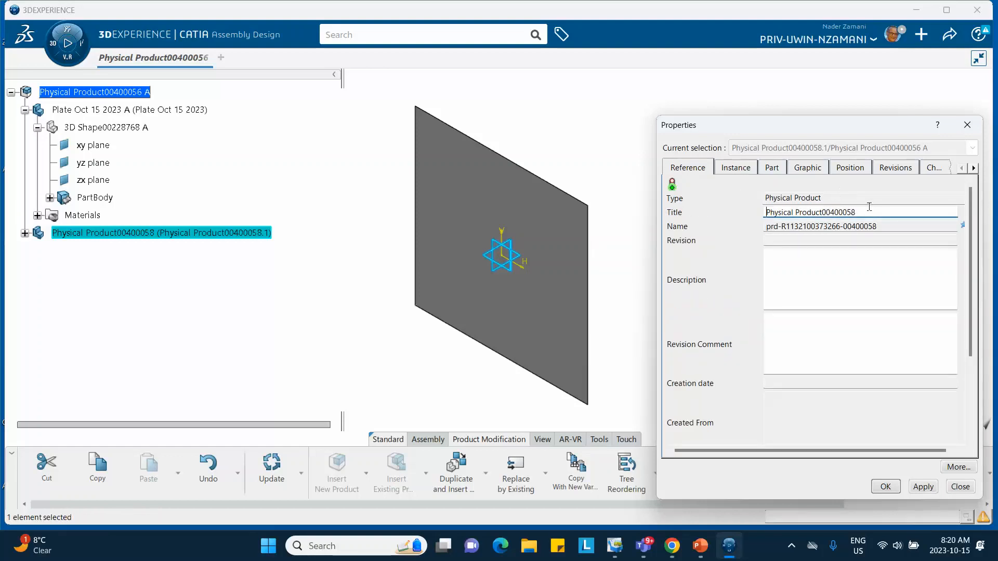
pyautogui.moveTo(869, 207); pyautogui.dragTo(708, 211)
pyautogui.rightClick(787, 213)
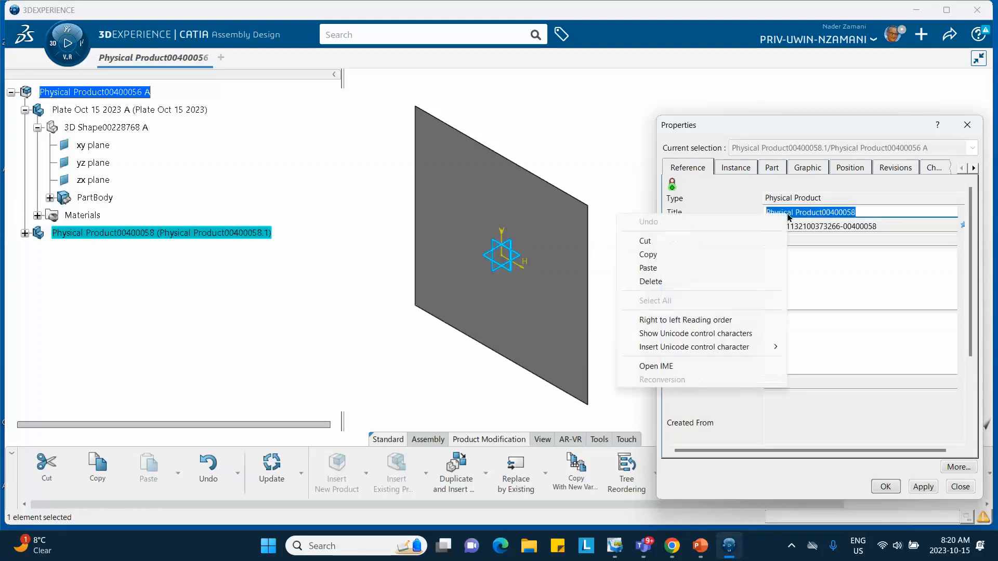
pyautogui.click(684, 267)
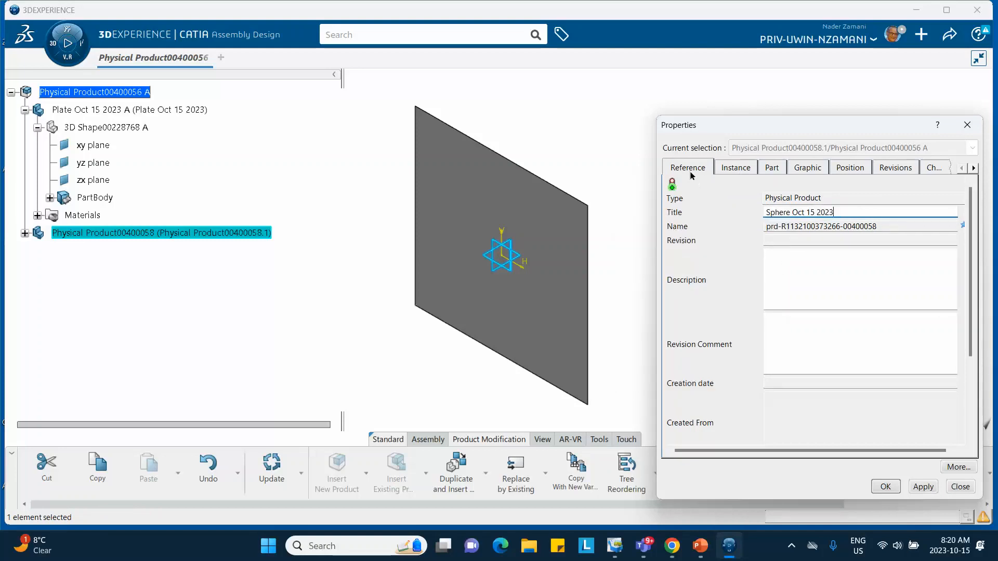
# Step: Accept the sphere part's title changes and make its 3D shape the active object for editing
pyautogui.click(885, 487)
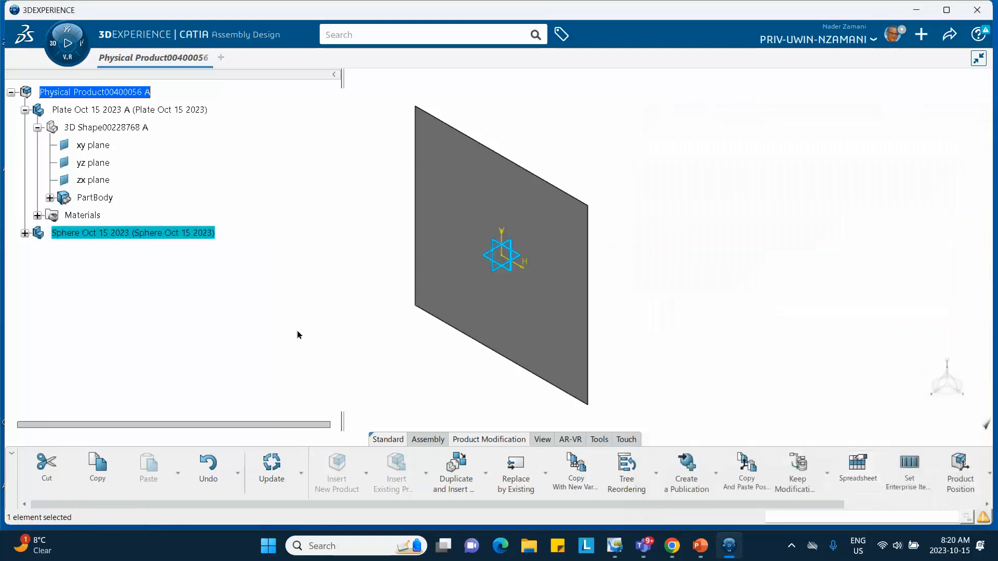
pyautogui.click(24, 234)
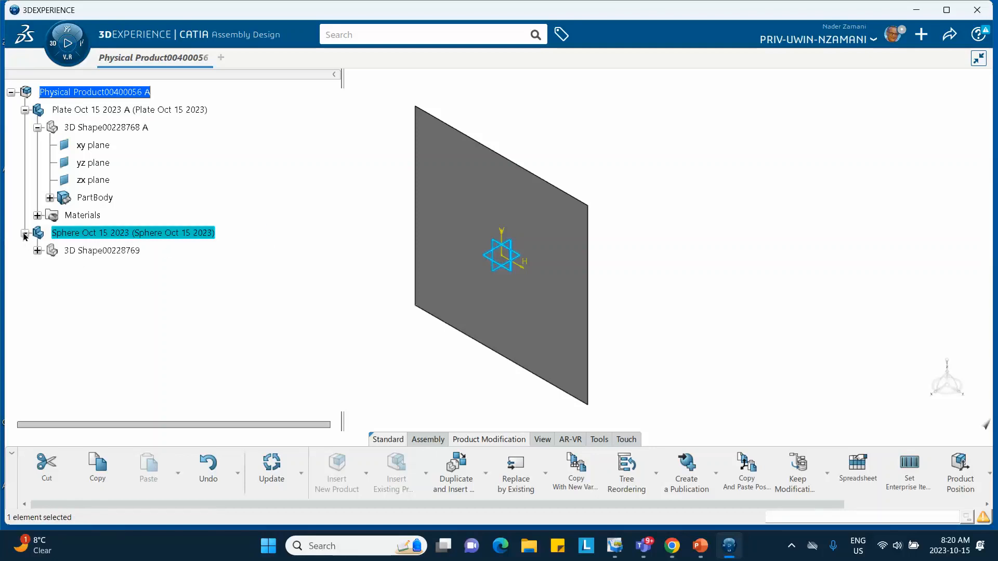
pyautogui.doubleClick(136, 251)
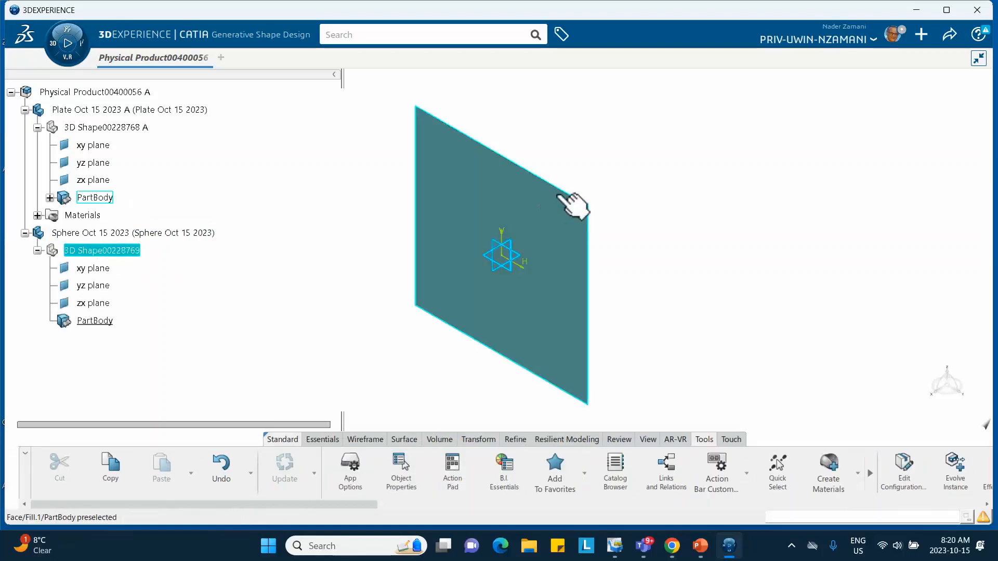
pyautogui.keyDown('ctrl'); pyautogui.moveTo(564, 197); pyautogui.dragTo(536, 212, button='middle'); pyautogui.keyUp('ctrl')
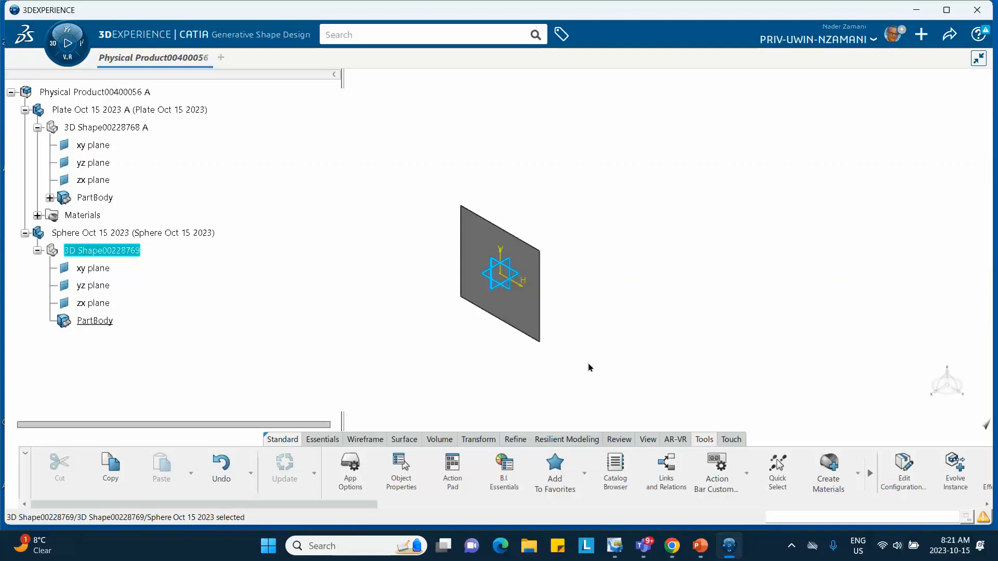
# Step: Create a coordinate point in the sphere part at X 0, Y 0, Z 500 mm
pyautogui.click(319, 438)
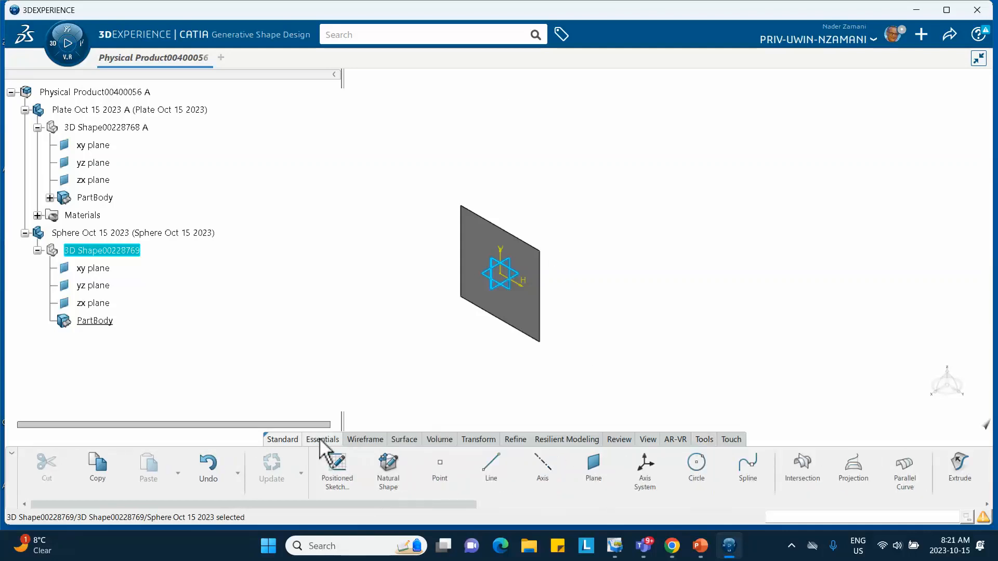
pyautogui.click(441, 468)
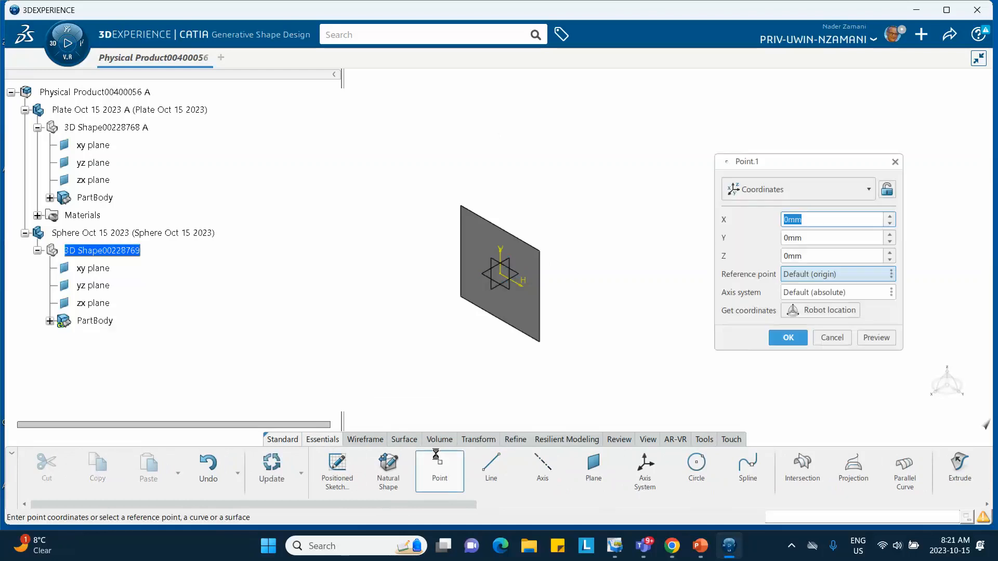
pyautogui.click(783, 256)
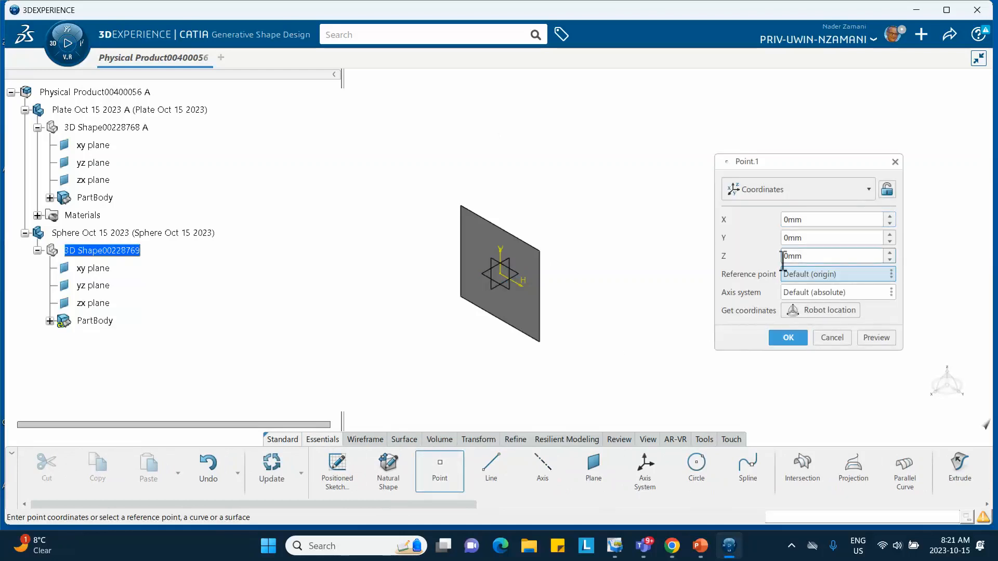
pyautogui.doubleClick(783, 256)
pyautogui.write('500')
pyautogui.click(785, 340)
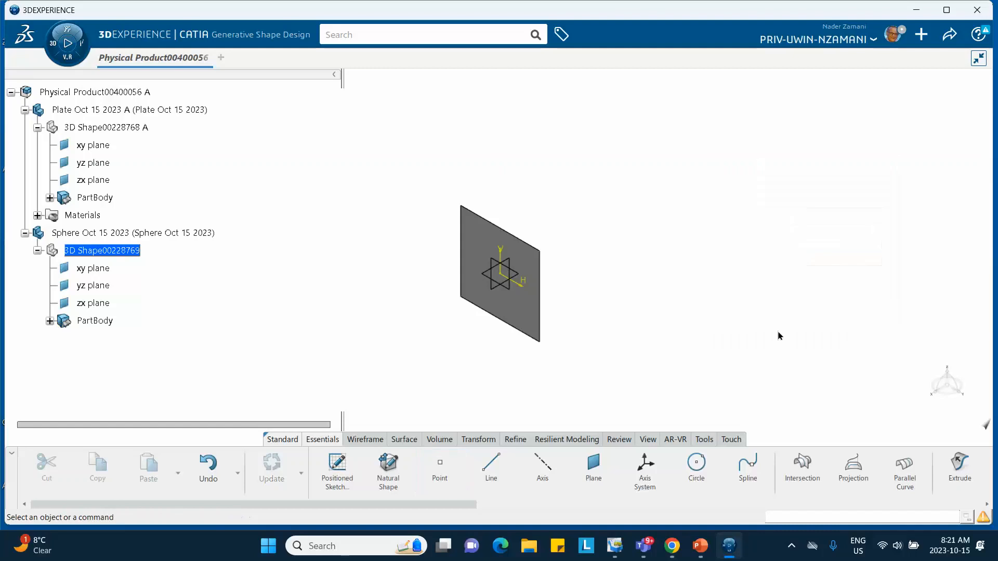
pyautogui.moveTo(630, 216); pyautogui.dragTo(628, 246, button='middle')
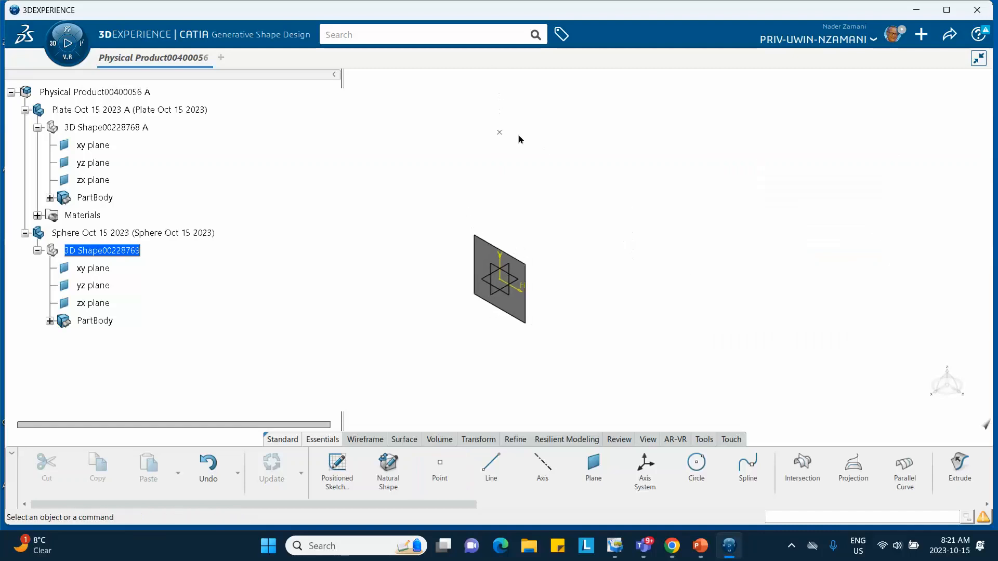
# Step: Start a sketch on the sphere part's zx plane and draw an inclined line about 517 mm long, running down from near the point
pyautogui.click(512, 271)
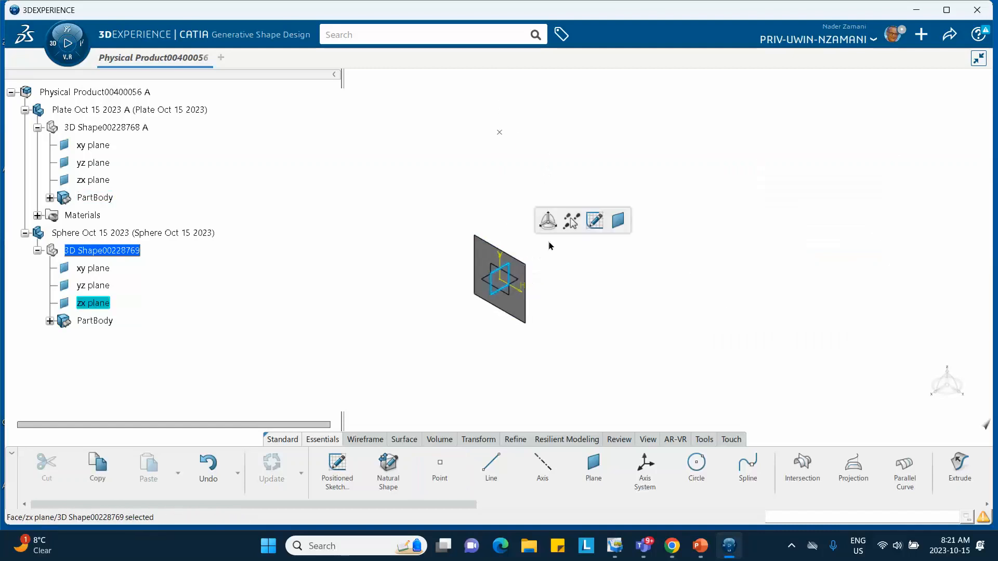
pyautogui.click(592, 218)
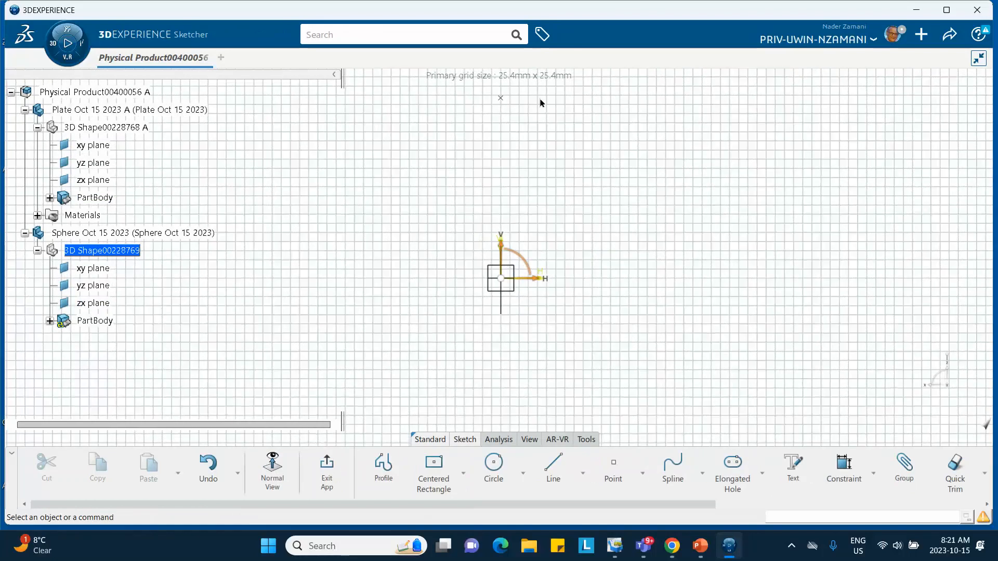
pyautogui.click(553, 471)
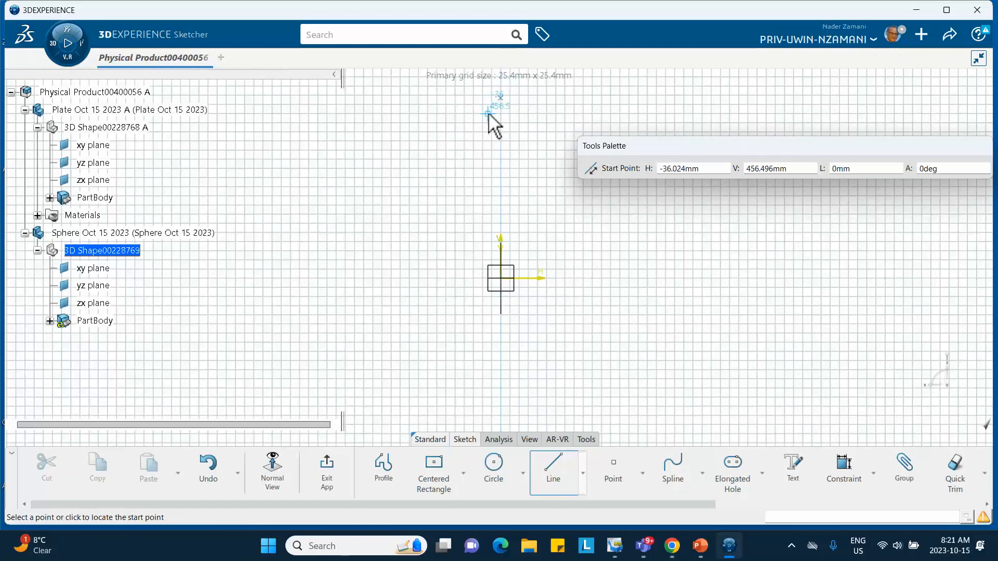
pyautogui.click(488, 114)
pyautogui.click(356, 245)
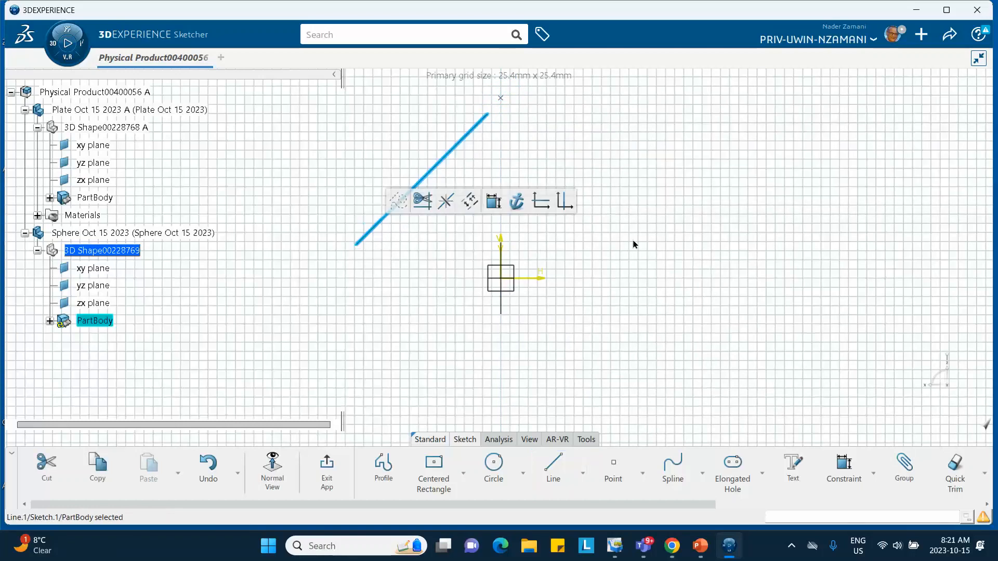
# Step: Constrain the upper endpoint of the inclined line to be coincident with the reference point above the plate
pyautogui.click(494, 114)
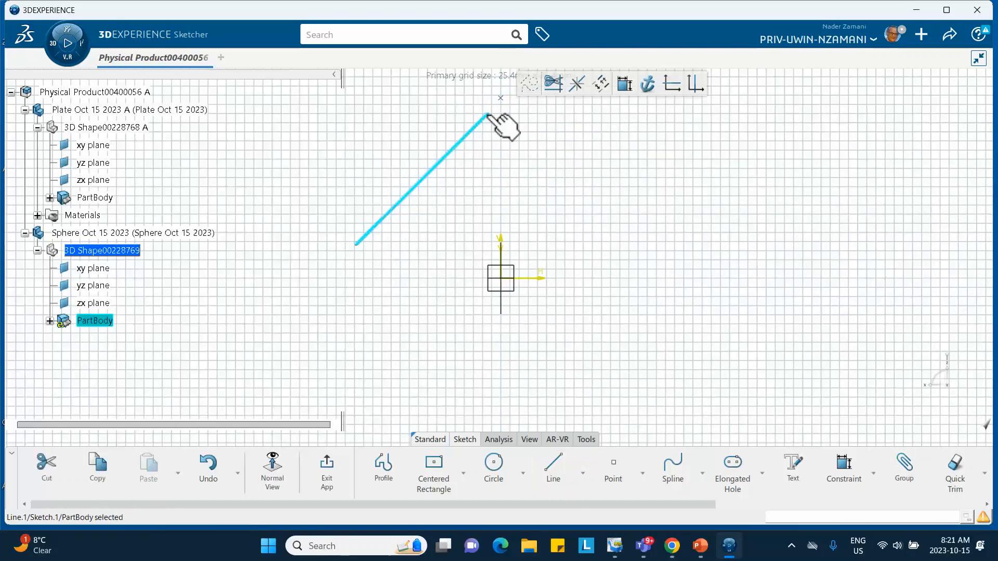
pyautogui.click(548, 139)
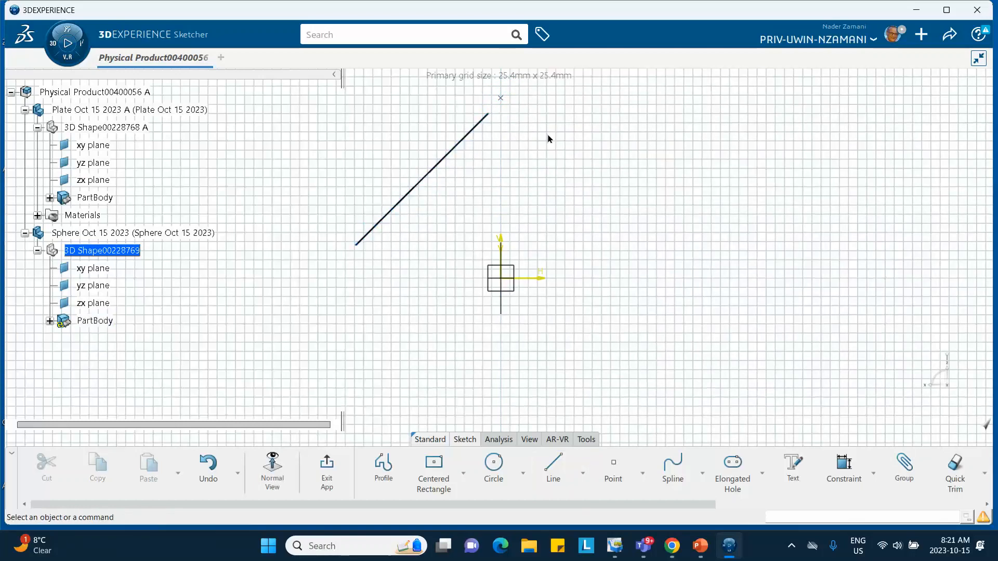
pyautogui.click(489, 114)
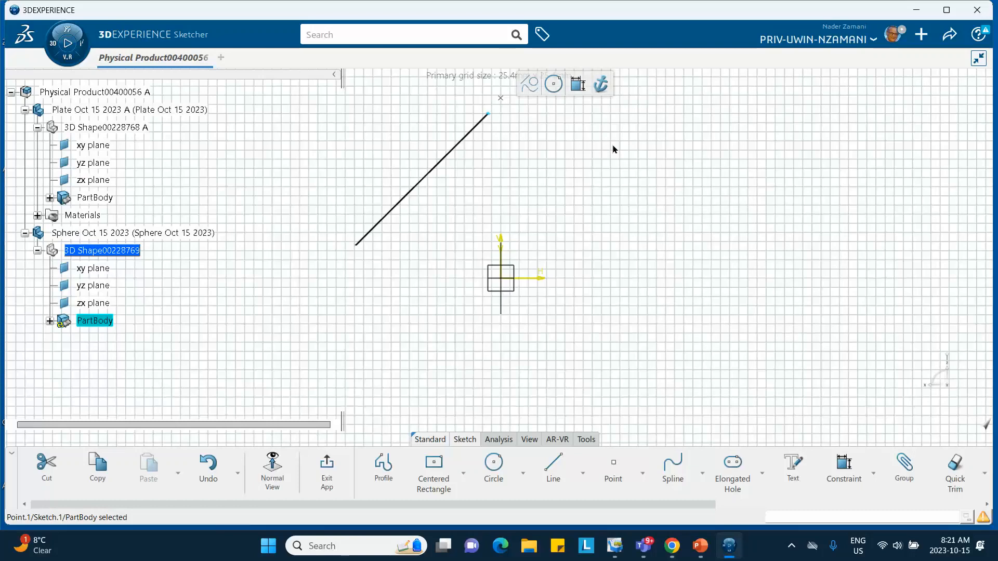
pyautogui.keyDown('ctrl'); pyautogui.click(501, 98); pyautogui.keyUp('ctrl')
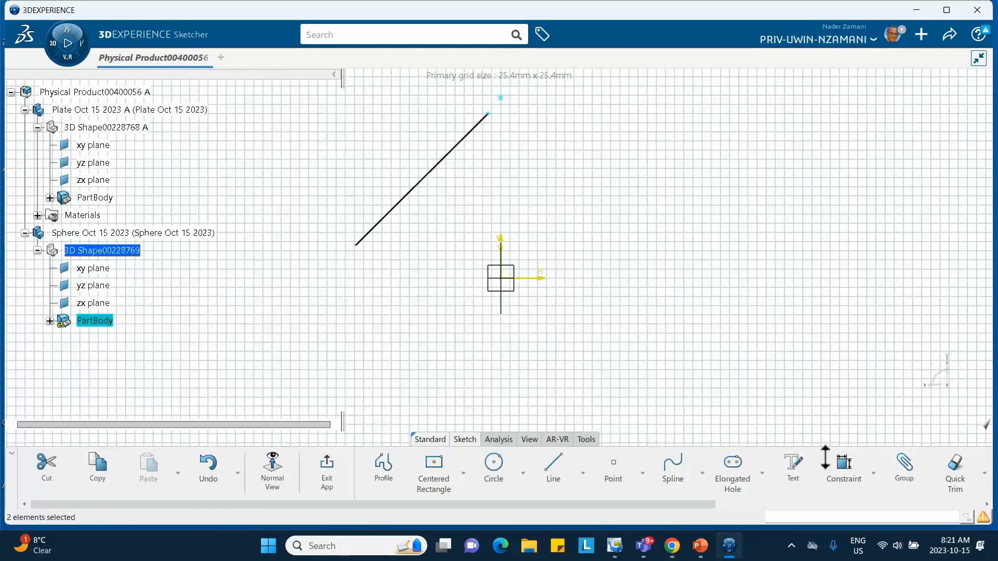
pyautogui.click(873, 474)
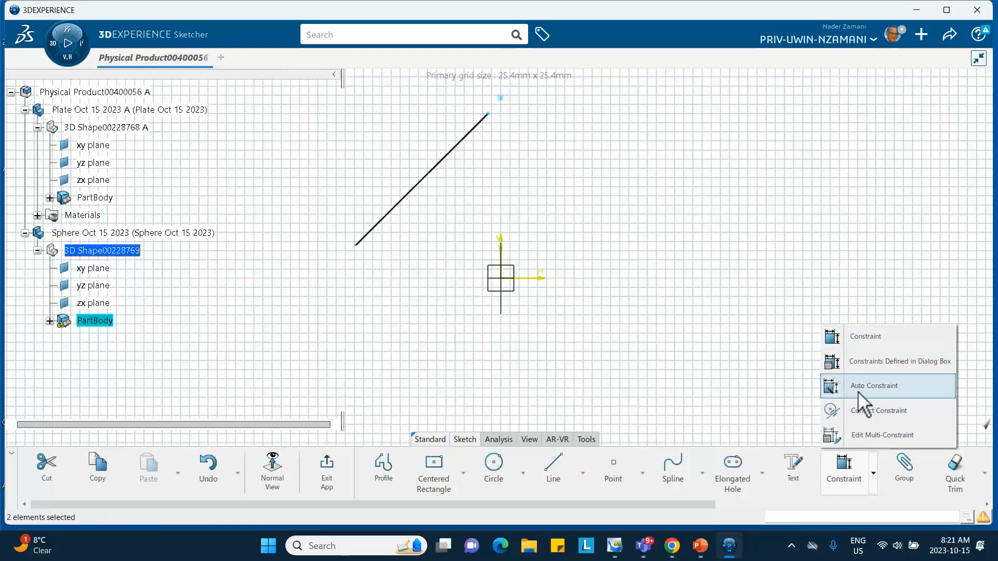
pyautogui.click(857, 367)
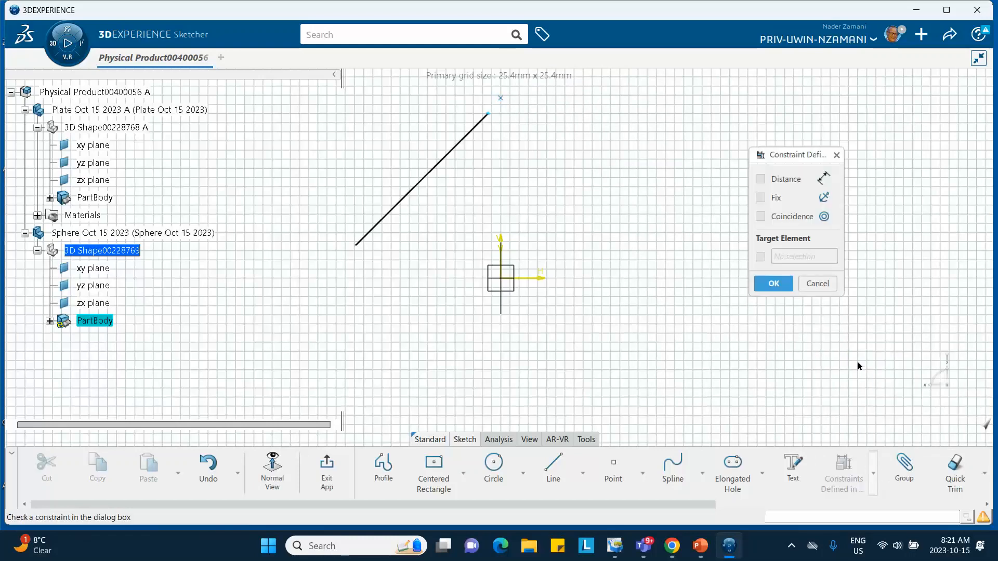
pyautogui.click(760, 216)
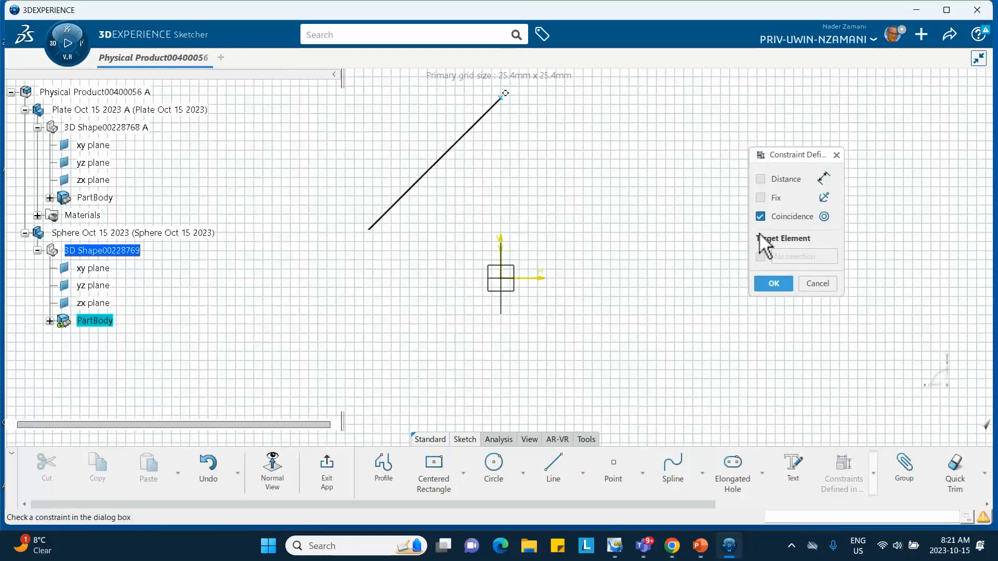
pyautogui.click(774, 283)
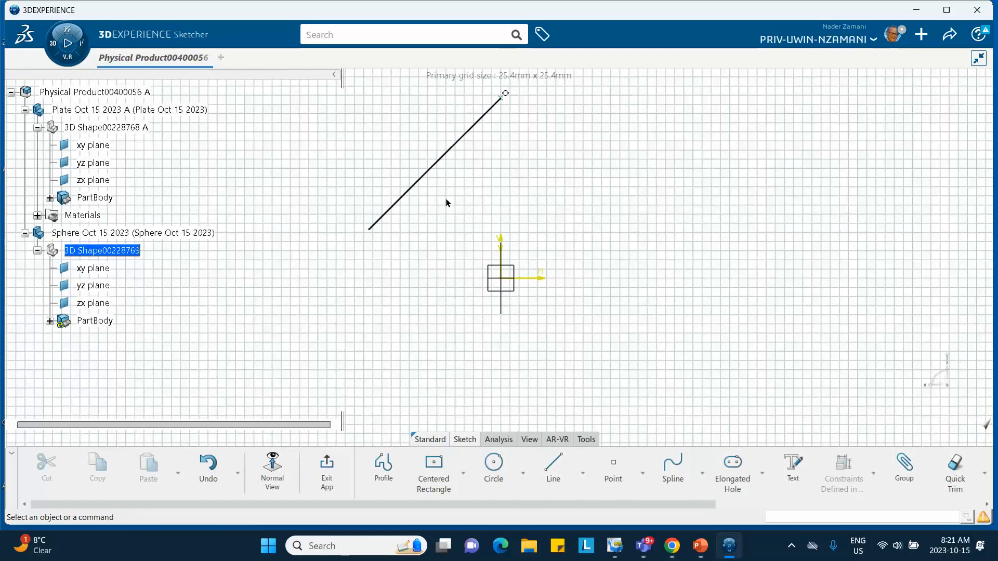
# Step: Dimension the inclined line's length and set it to 500 mm
pyautogui.click(450, 148)
pyautogui.click(575, 113)
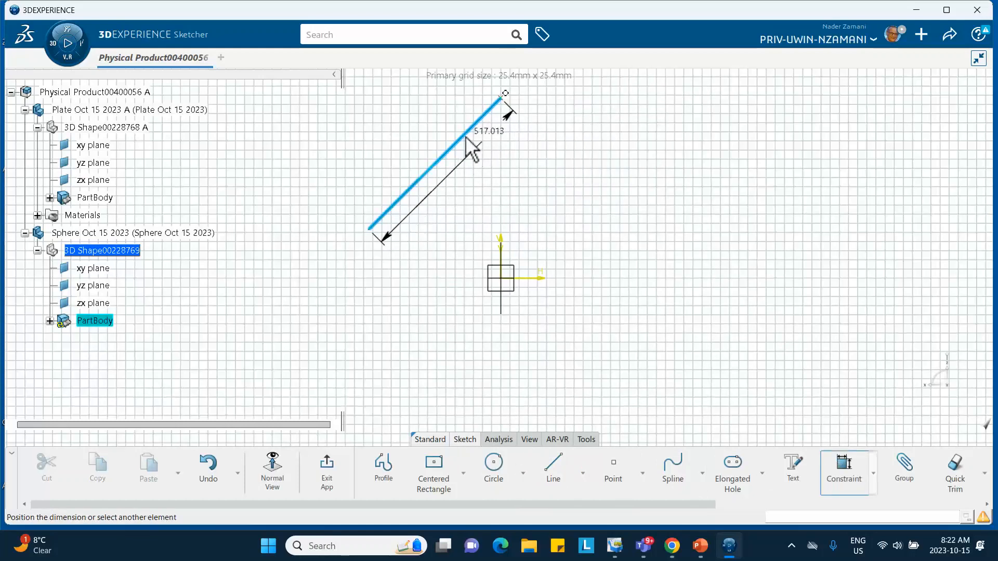
pyautogui.click(403, 132)
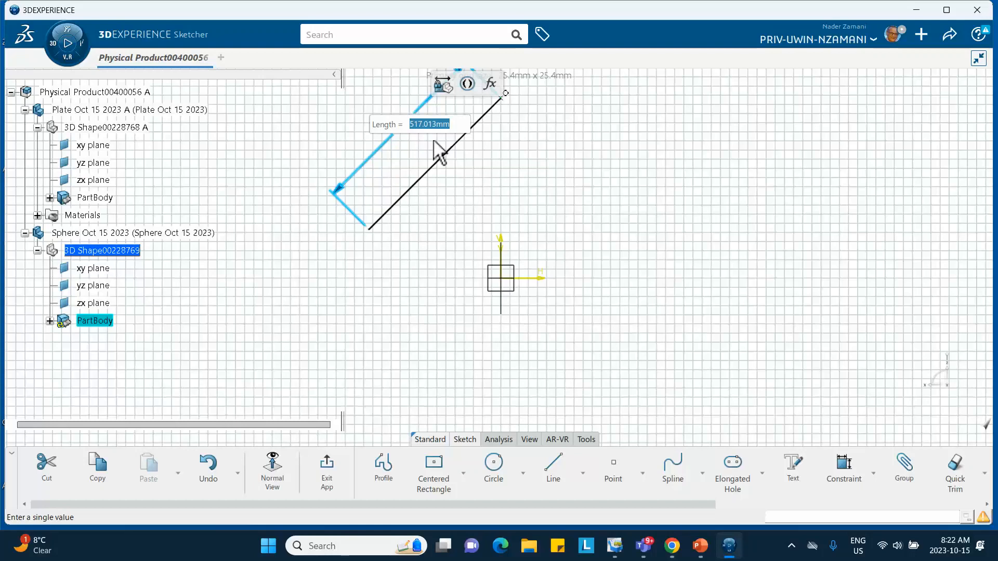
pyautogui.write('500')
pyautogui.press('Return')
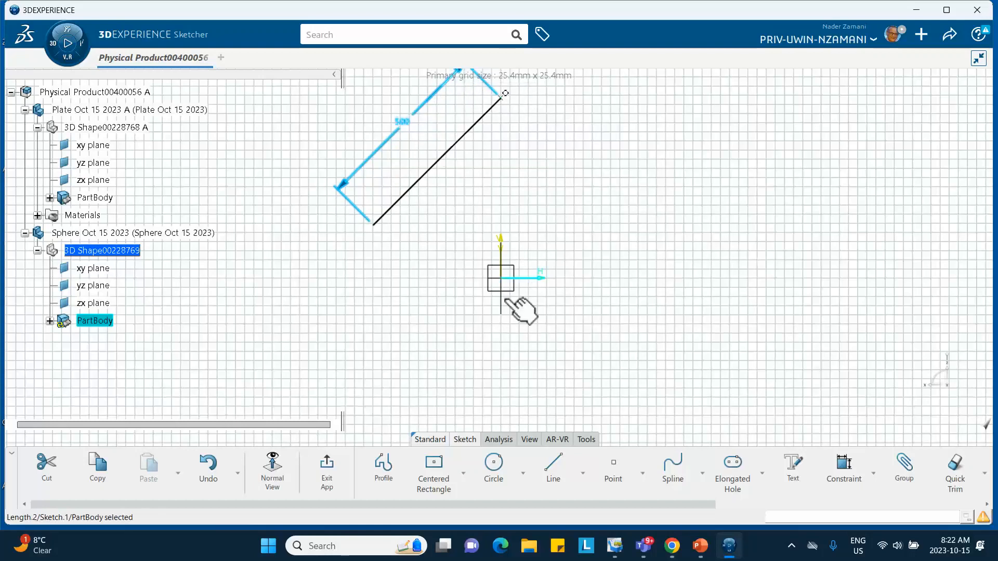
# Step: Dimension the angle between the inclined line and the vertical sketch axis as 45 degrees, then exit the sketch
pyautogui.click(422, 183)
pyautogui.press('Escape')
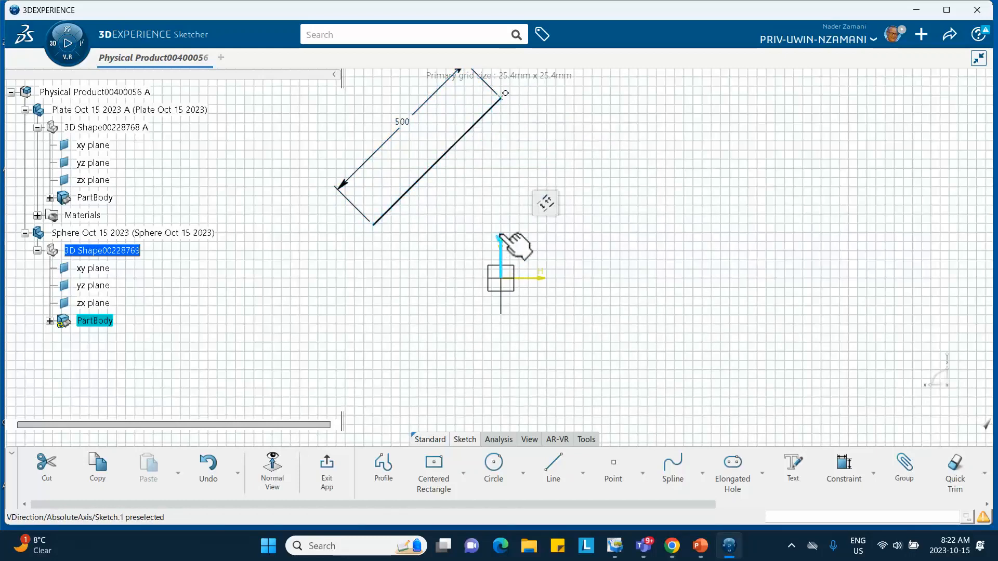
pyautogui.click(435, 166)
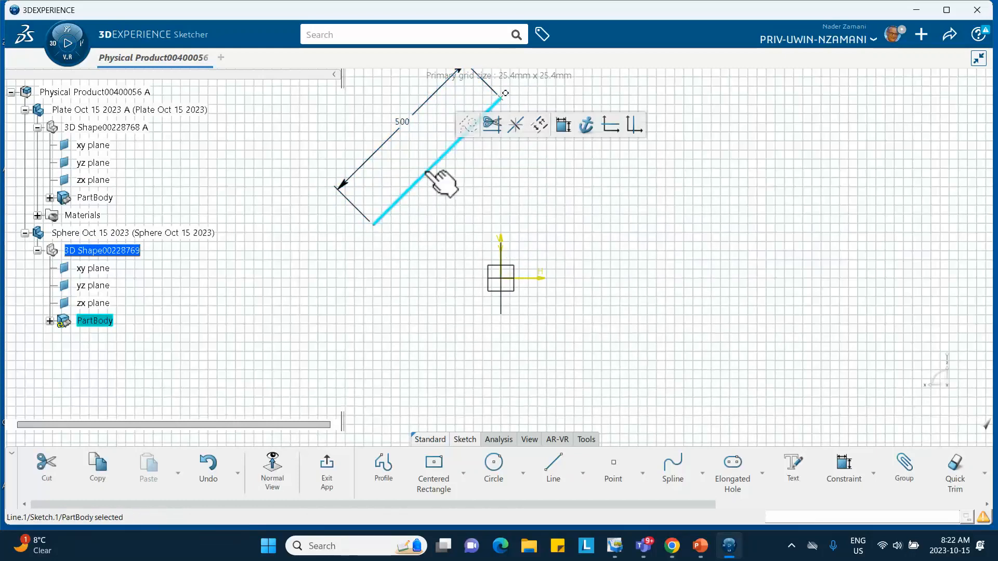
pyautogui.click(564, 126)
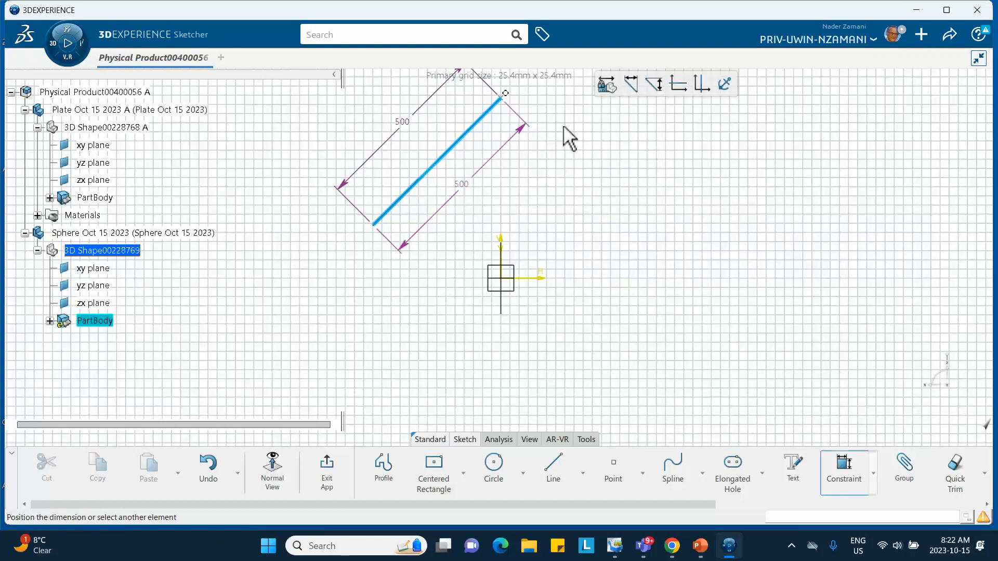
pyautogui.click(501, 260)
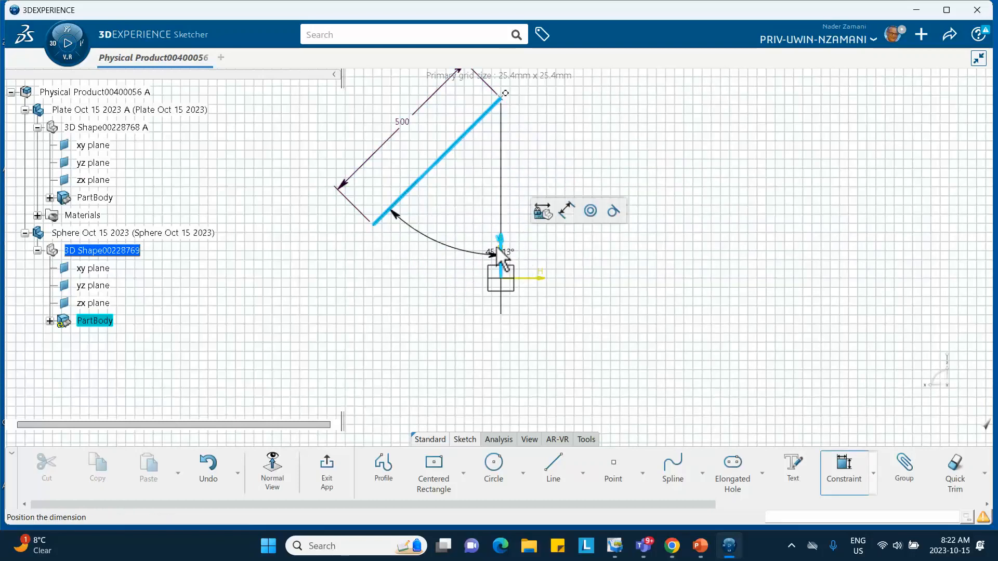
pyautogui.click(487, 205)
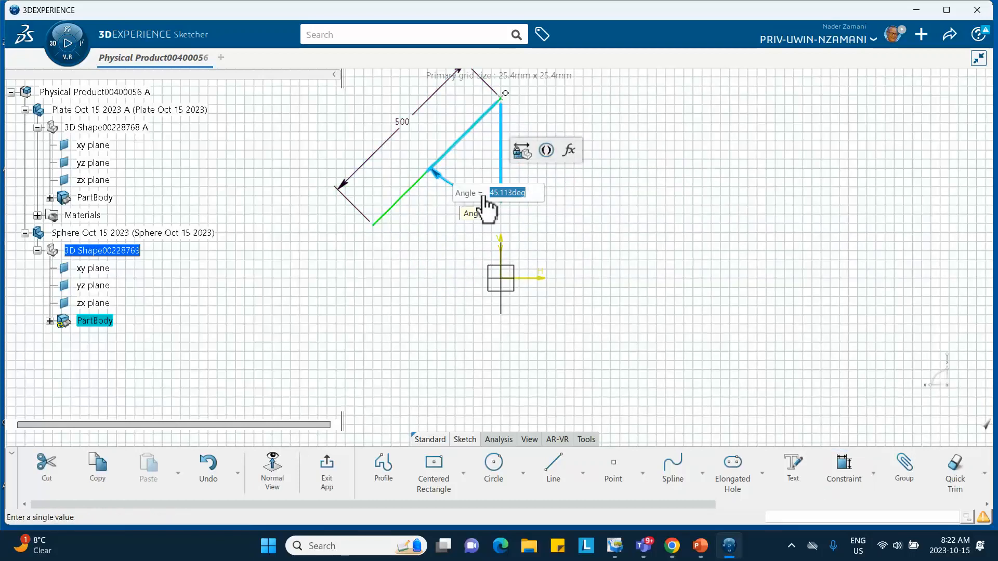
pyautogui.write('45')
pyautogui.press('Return')
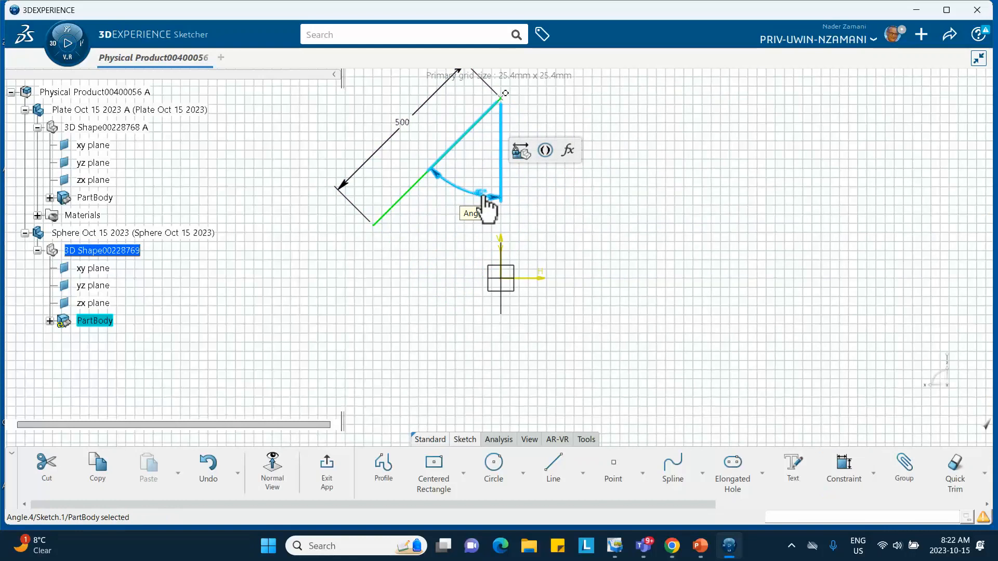
pyautogui.click(552, 235)
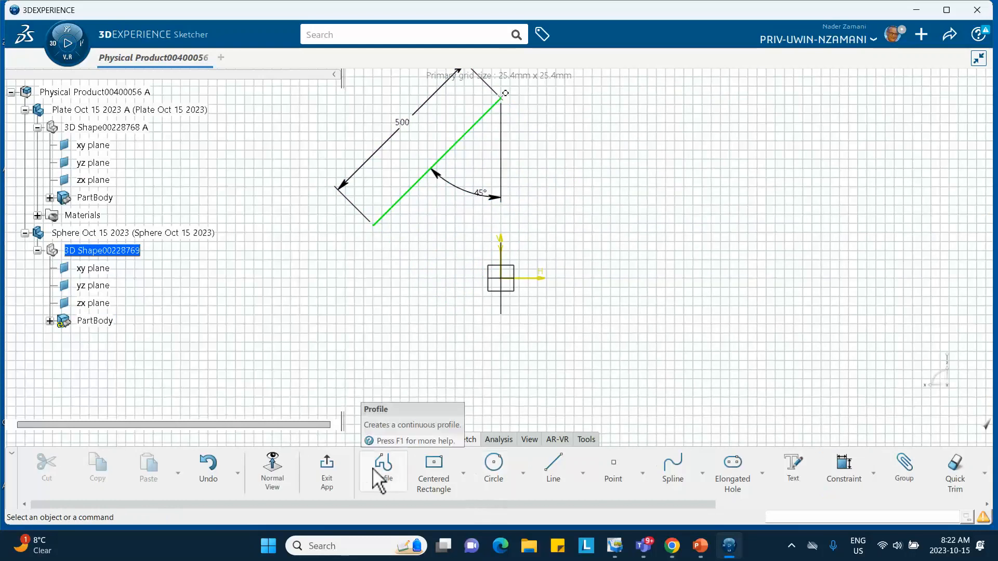
pyautogui.click(326, 471)
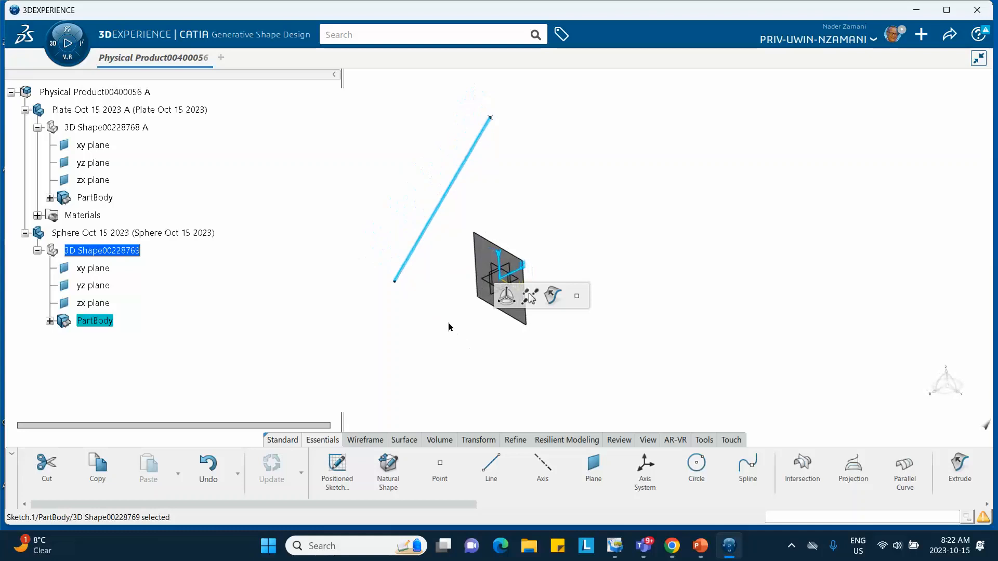
pyautogui.click(441, 326)
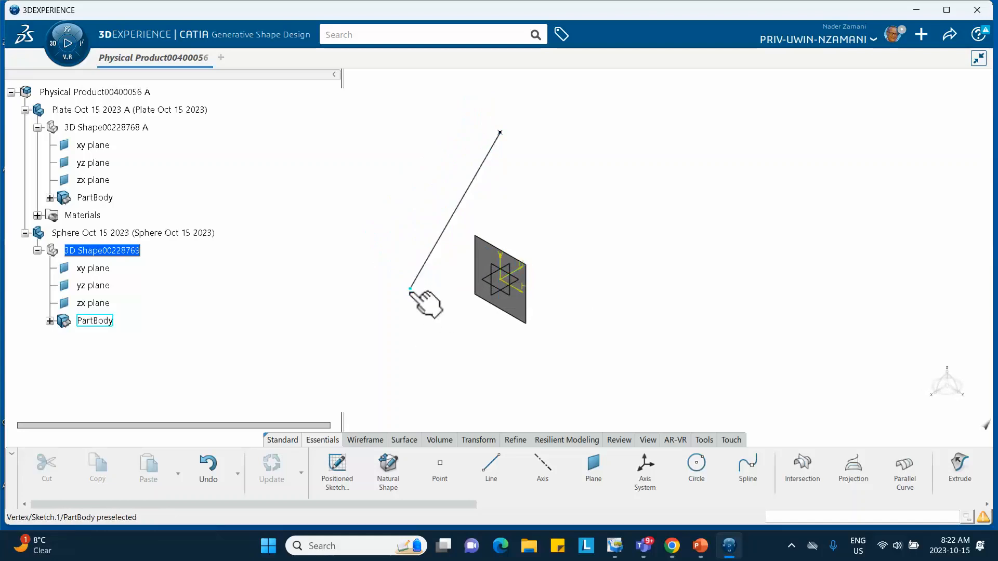
# Step: Start a sphere surface centred on the lower endpoint of the inclined line, with a radius of 37.5 mm
pyautogui.click(405, 438)
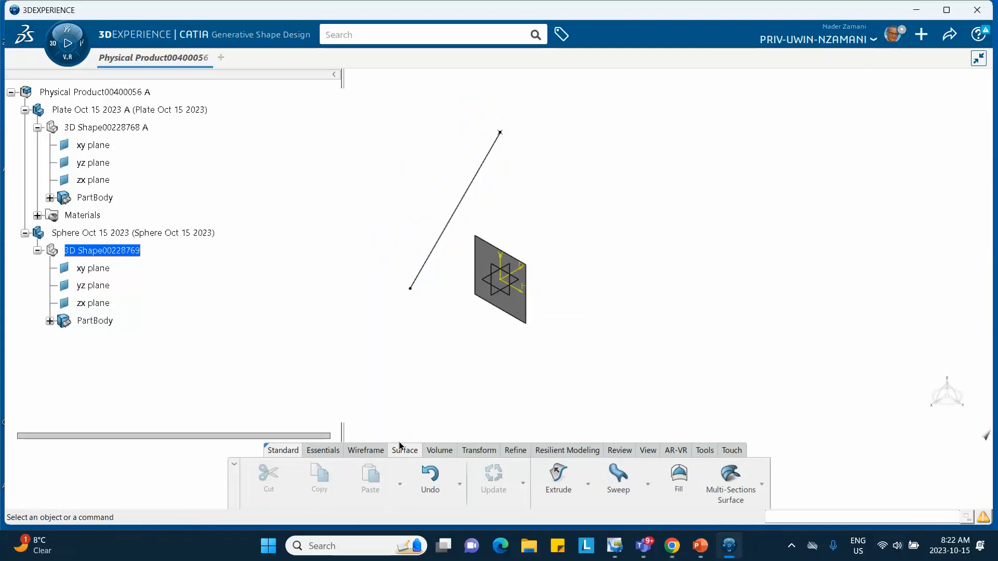
pyautogui.click(588, 486)
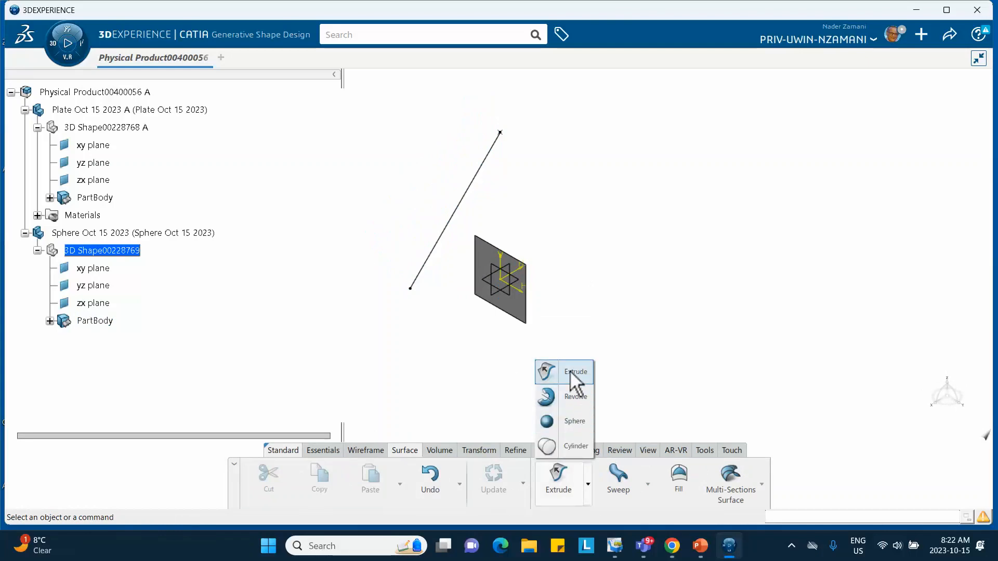
pyautogui.click(569, 422)
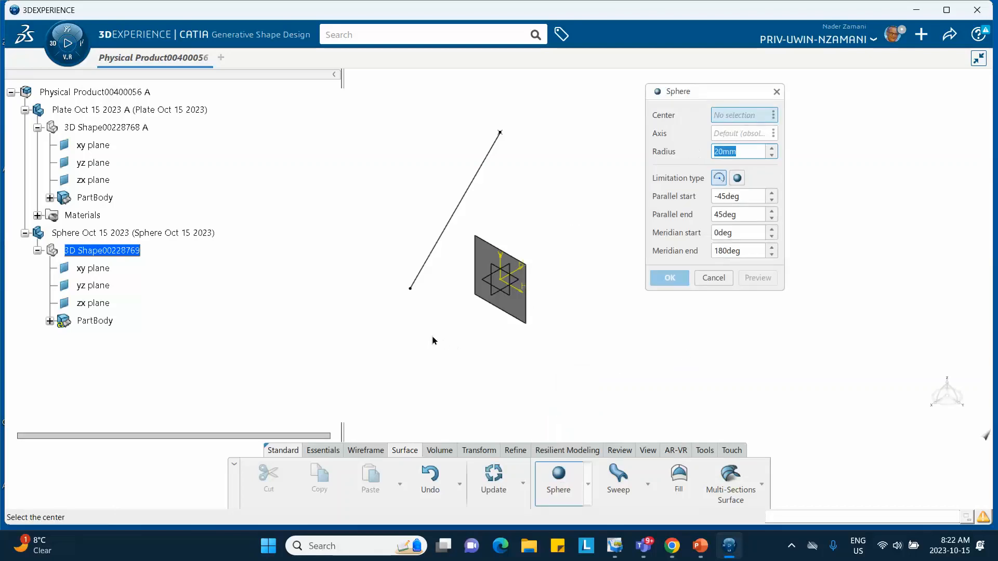
pyautogui.click(411, 288)
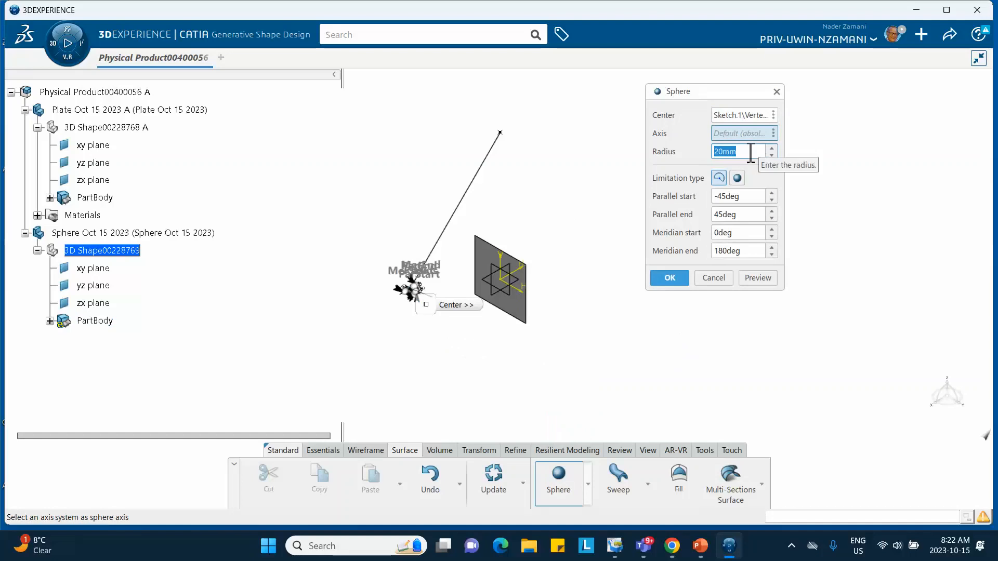
pyautogui.write('37.5')
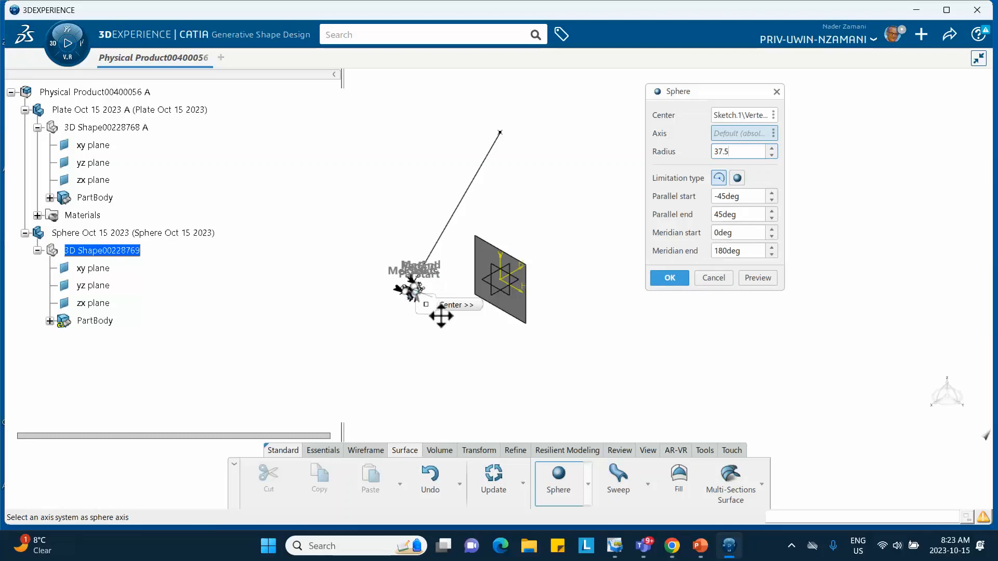
pyautogui.moveTo(426, 338); pyautogui.dragTo(582, 209, button='middle')
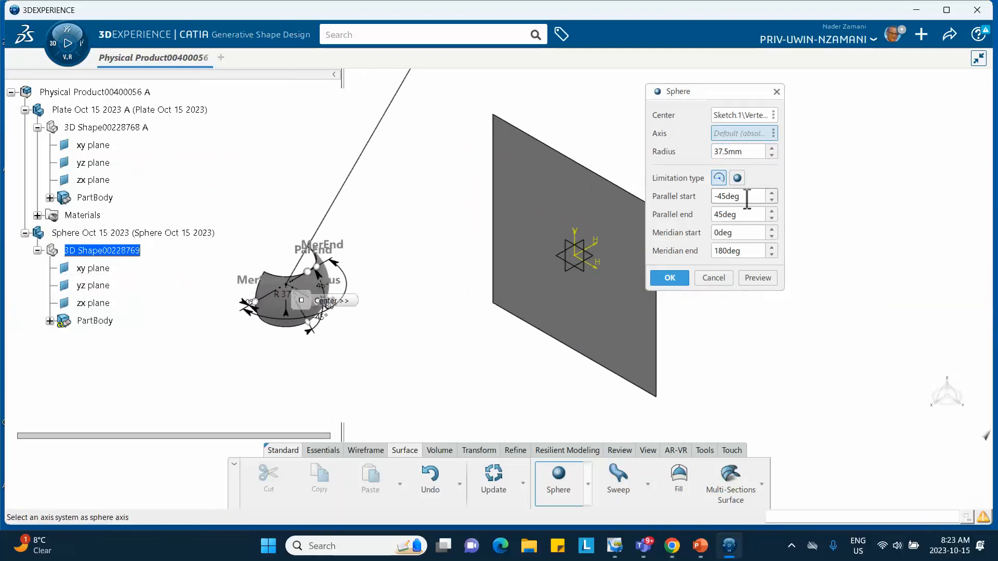
# Step: Set the sphere's parallel limits to -90 and 90 degrees and its meridian end to 360 degrees, and create the full sphere
pyautogui.doubleClick(725, 197)
pyautogui.write('0')
pyautogui.doubleClick(749, 214)
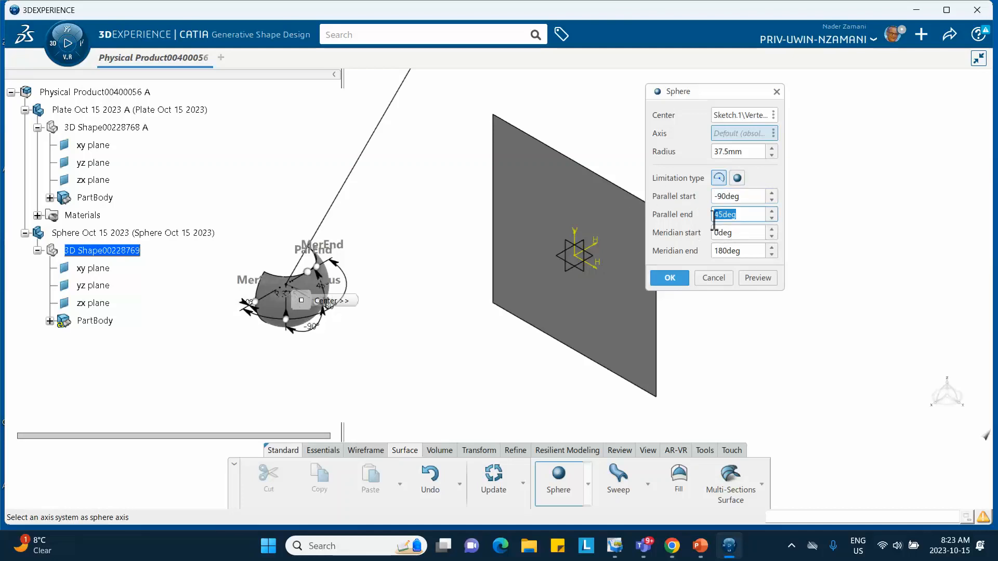
pyautogui.write('90')
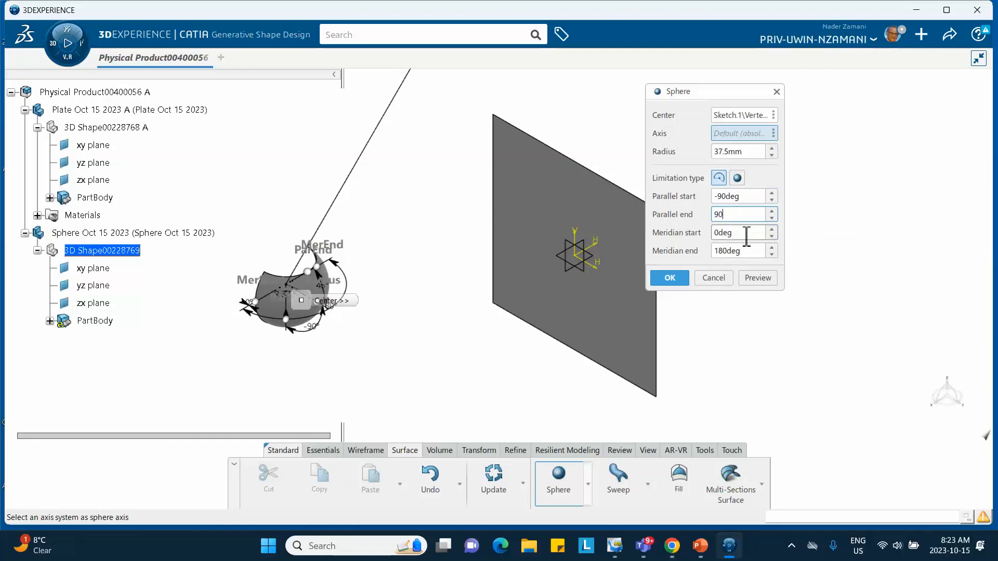
pyautogui.click(747, 255)
pyautogui.moveTo(748, 254); pyautogui.dragTo(661, 252)
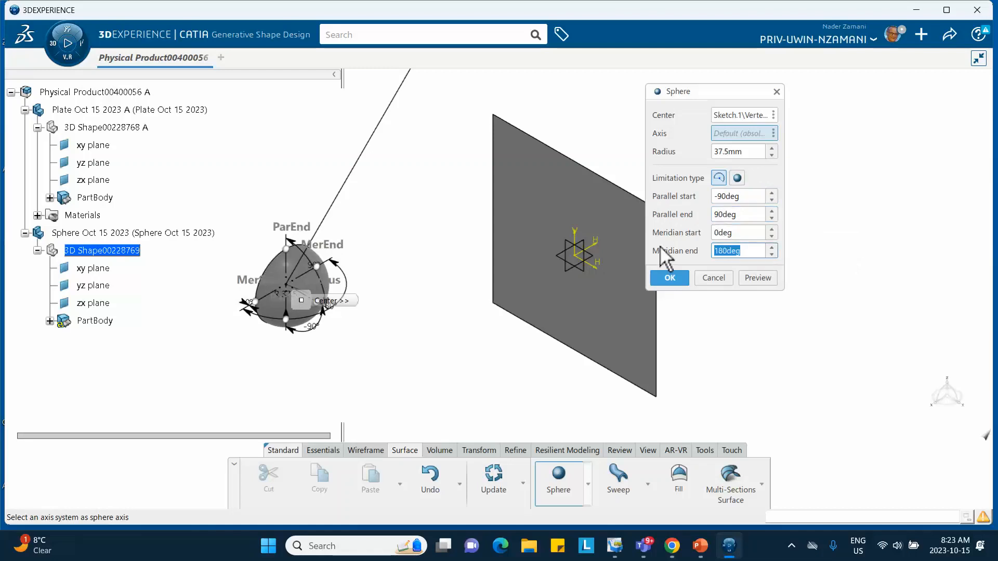
pyautogui.write('360')
pyautogui.click(675, 278)
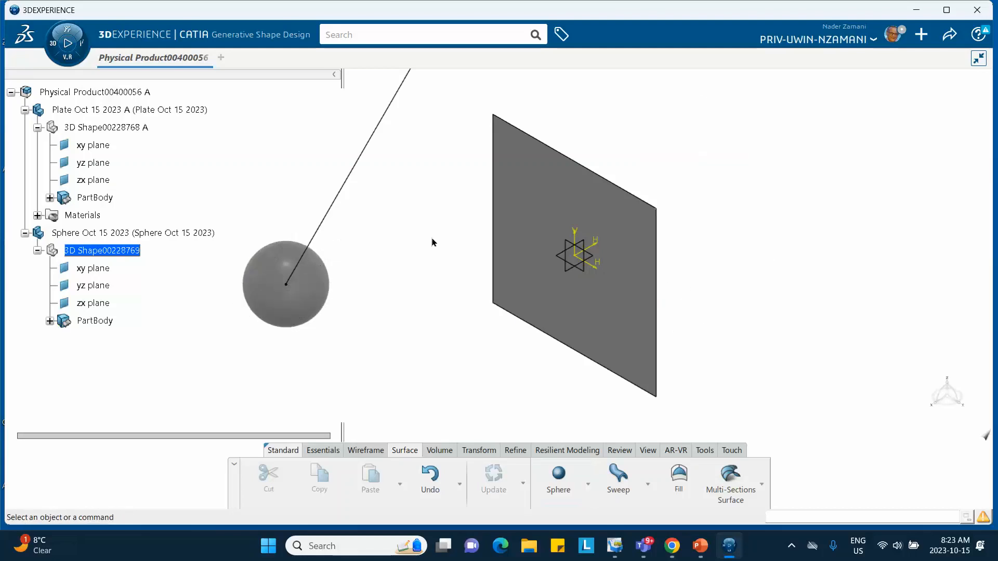
# Step: Create a core material named Sphere Oct 15 2023 with a simulation domain
pyautogui.moveTo(432, 243); pyautogui.dragTo(481, 351, button='middle')
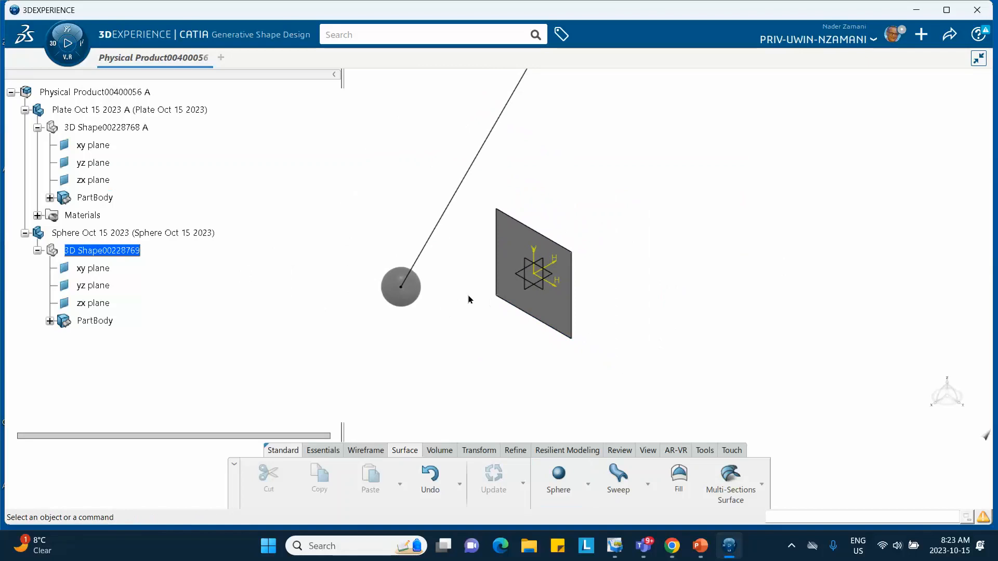
pyautogui.click(704, 450)
pyautogui.click(818, 468)
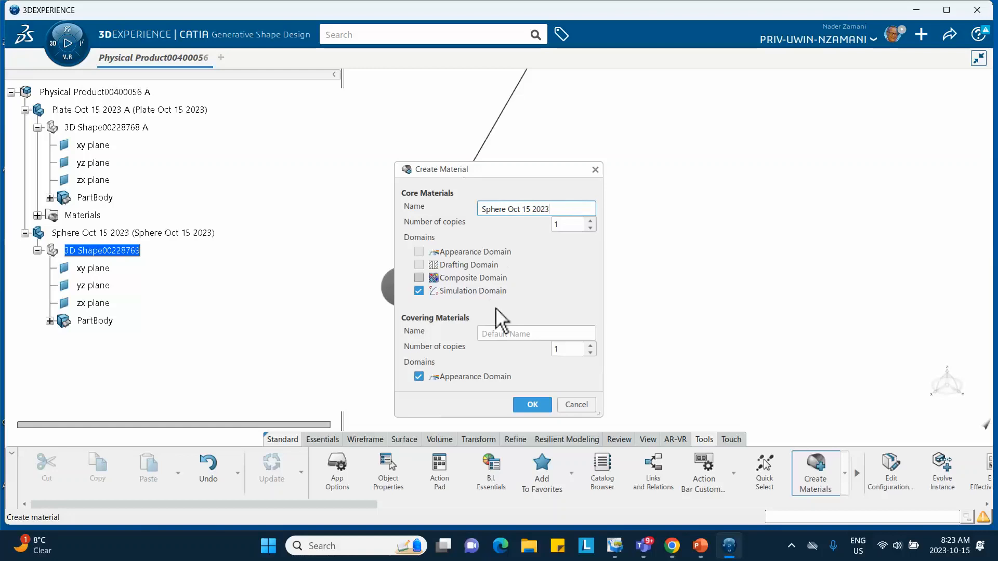
pyautogui.click(527, 405)
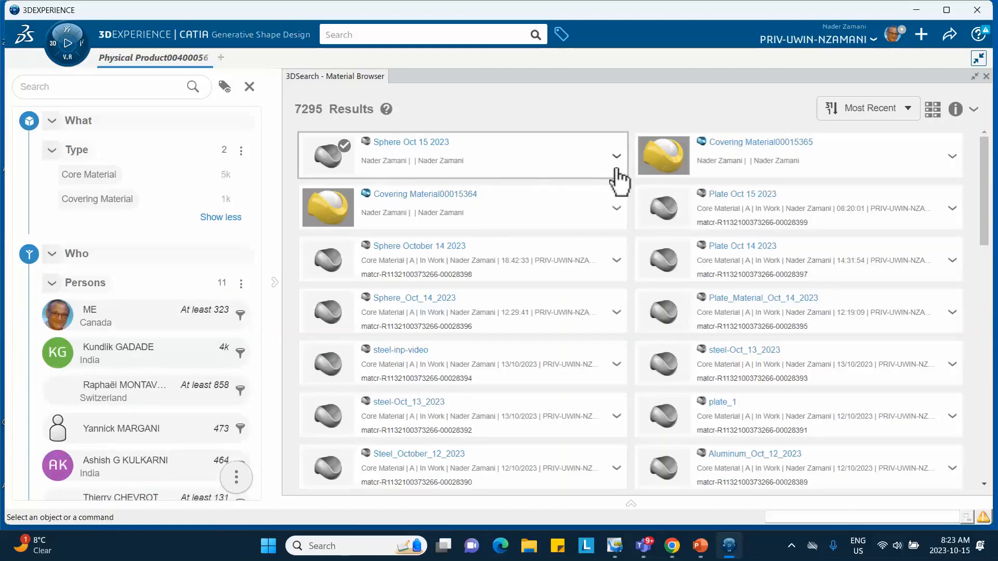
# Step: Apply the Sphere Oct 15 2023 core material to the sphere part
pyautogui.click(617, 157)
pyautogui.click(632, 220)
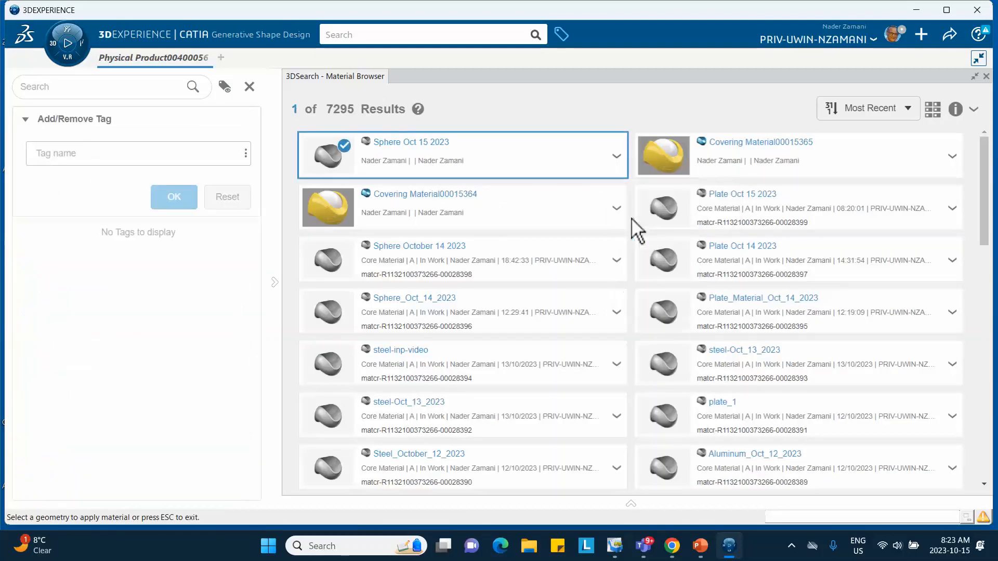
pyautogui.click(986, 76)
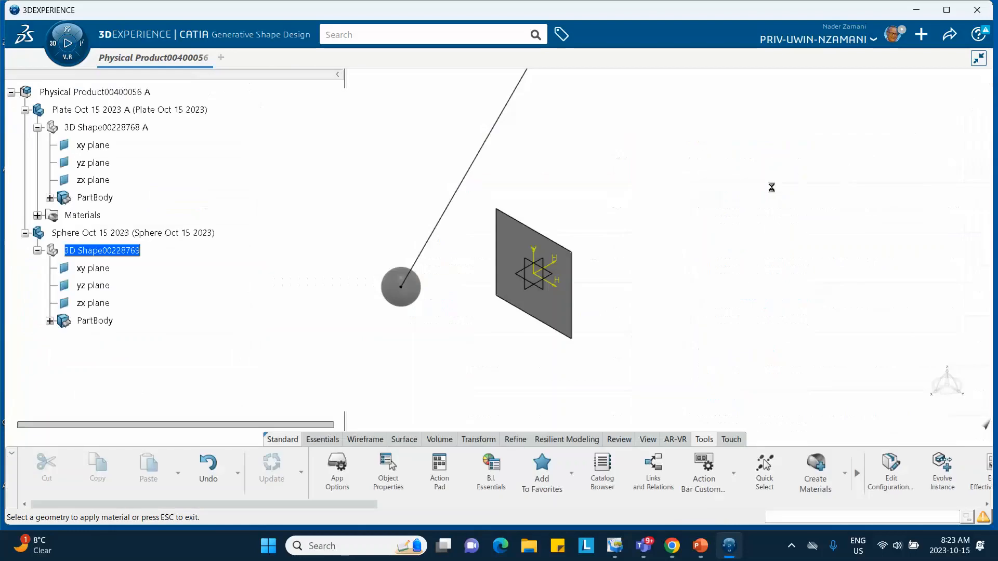
pyautogui.click(177, 235)
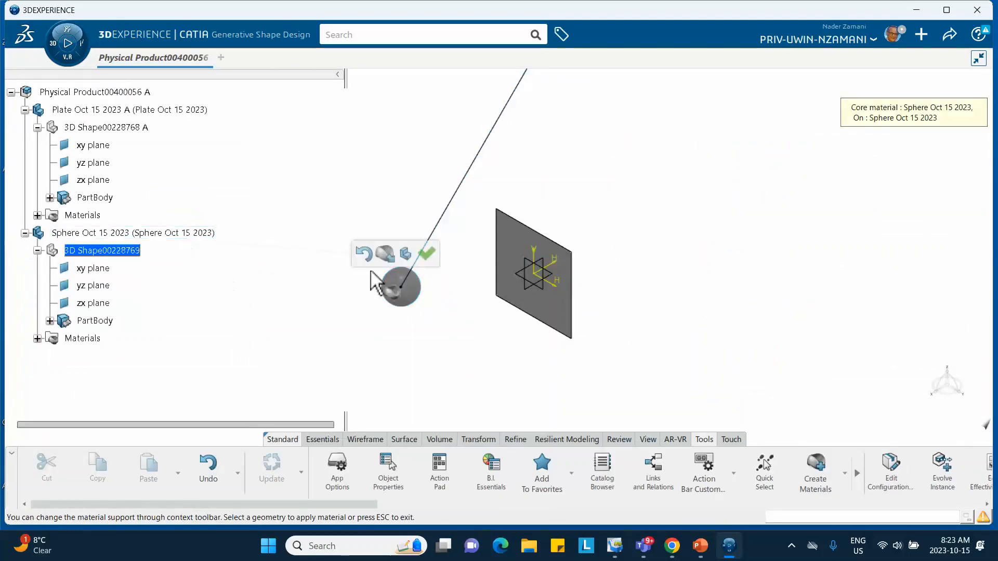
pyautogui.click(427, 254)
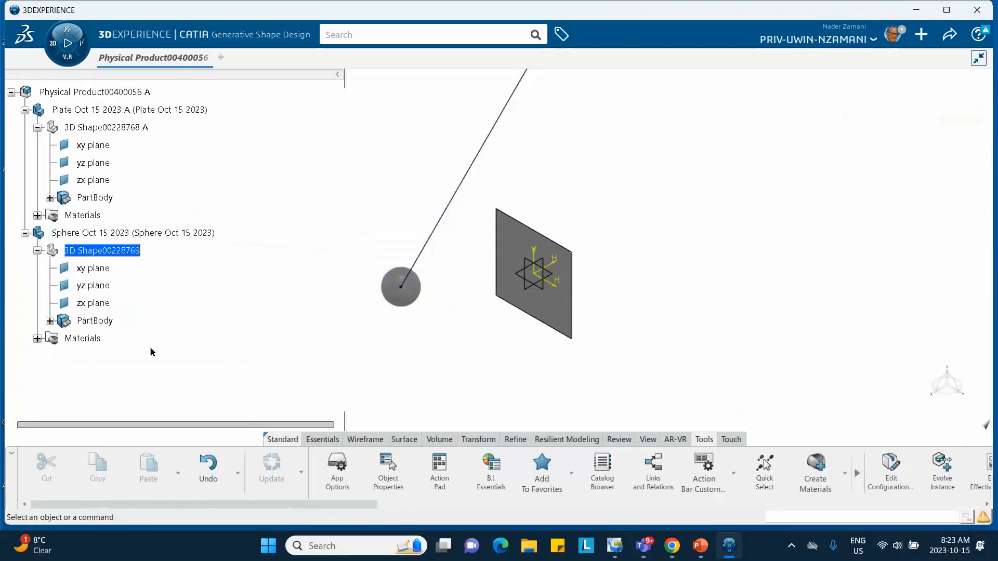
# Step: Open the sphere material's simulation domain and define its structural density as 7850 kg/m3
pyautogui.click(38, 339)
pyautogui.click(50, 357)
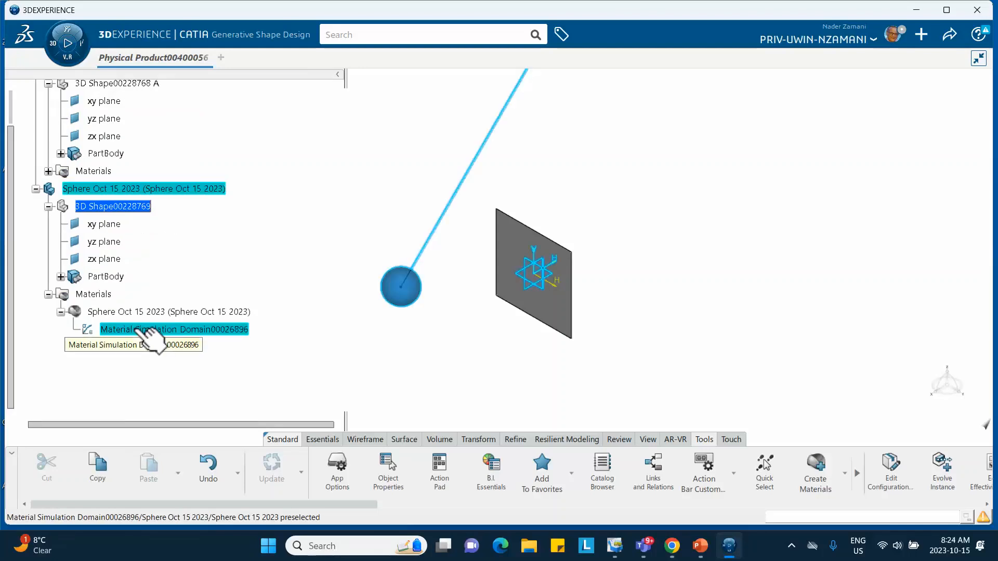
pyautogui.click(137, 330)
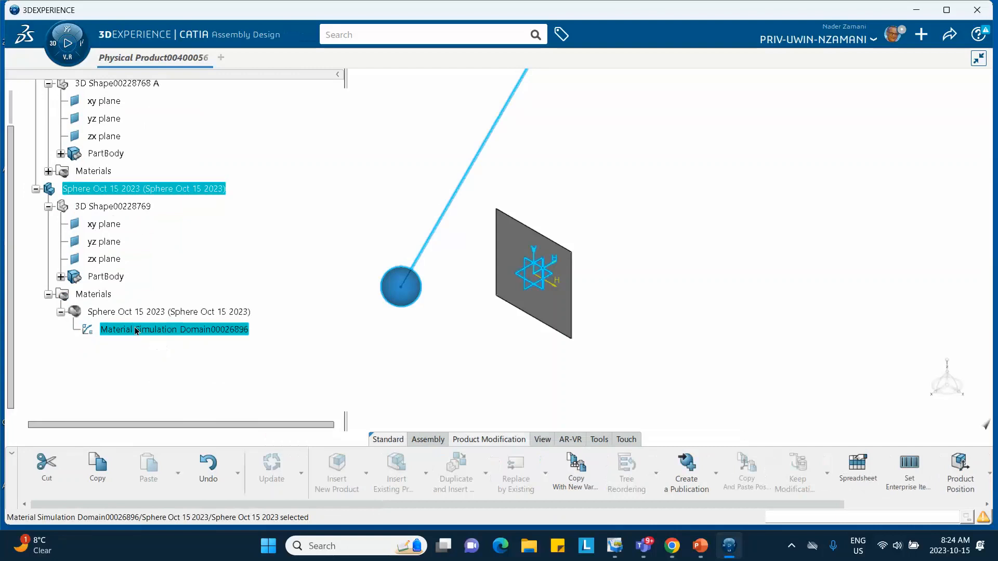
pyautogui.doubleClick(137, 331)
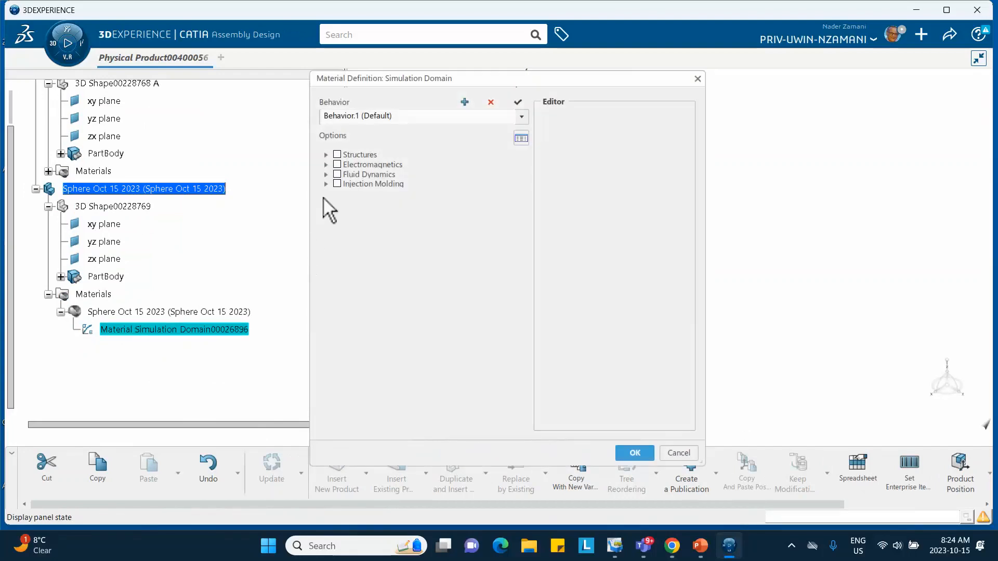
pyautogui.click(327, 155)
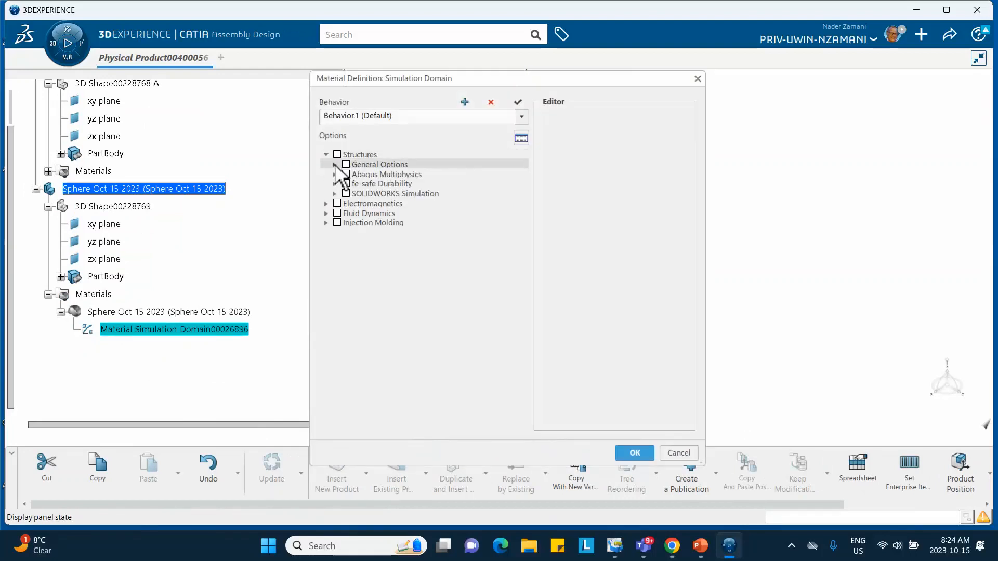
pyautogui.click(338, 166)
pyautogui.click(354, 174)
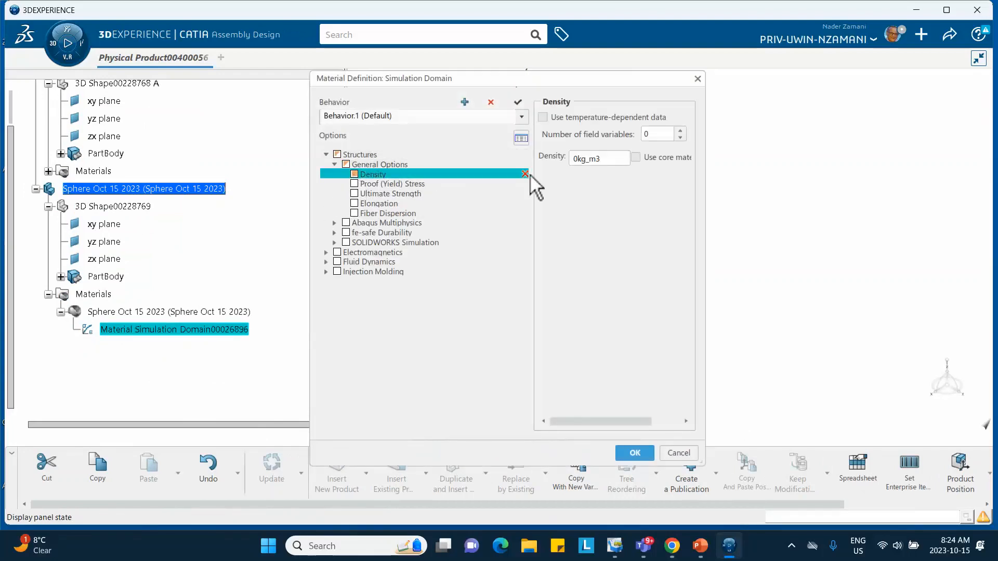
pyautogui.doubleClick(577, 159)
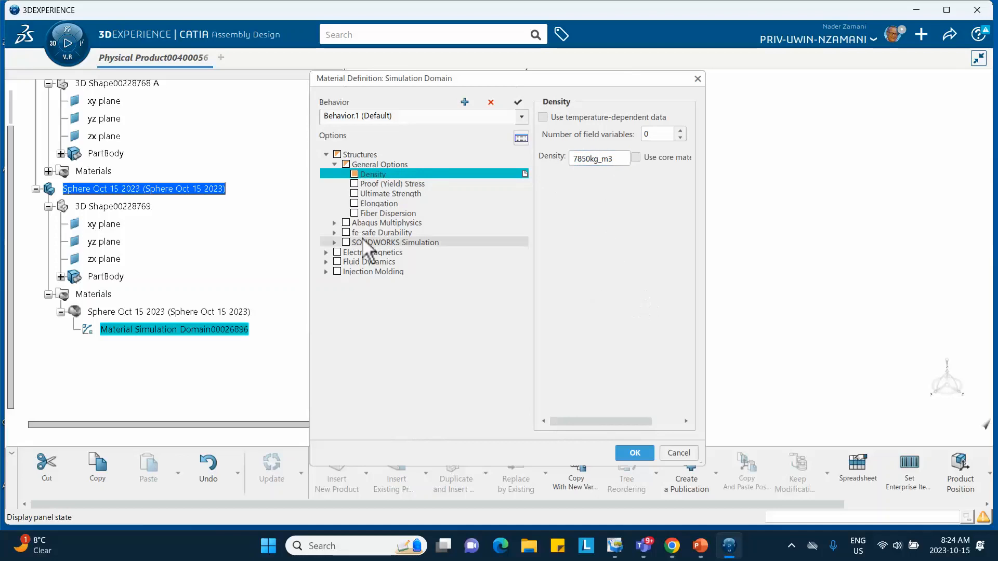
# Step: Add isotropic elastic behavior to the sphere material with a Young's modulus of 200000 MPa and a Poisson's ratio of 0.3
pyautogui.click(333, 222)
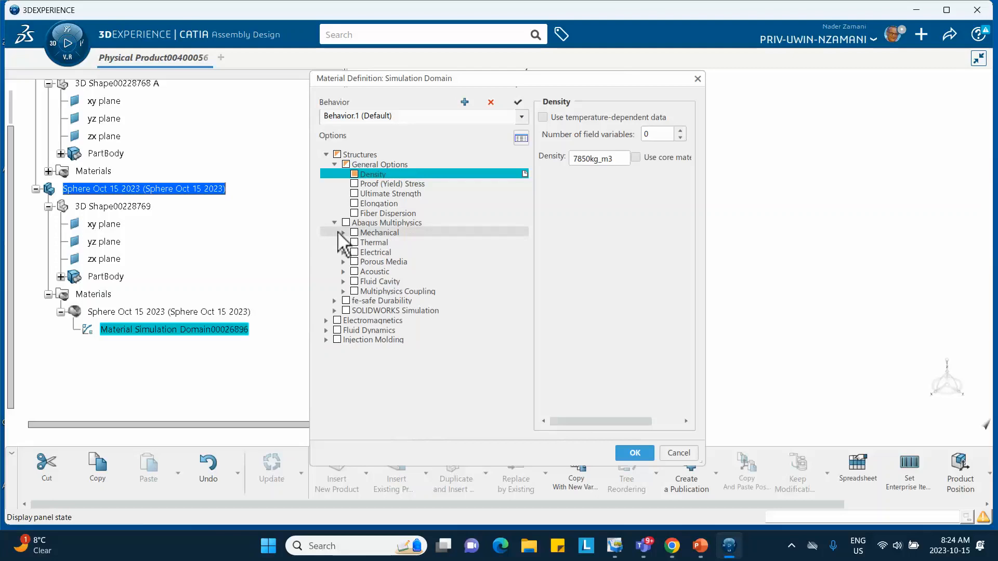
pyautogui.click(343, 232)
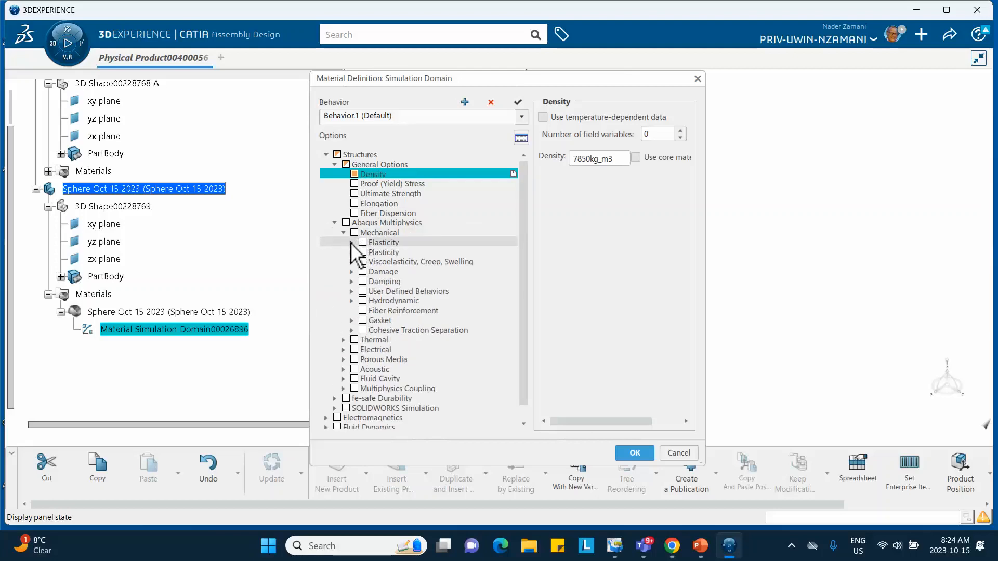
pyautogui.click(353, 243)
pyautogui.click(371, 252)
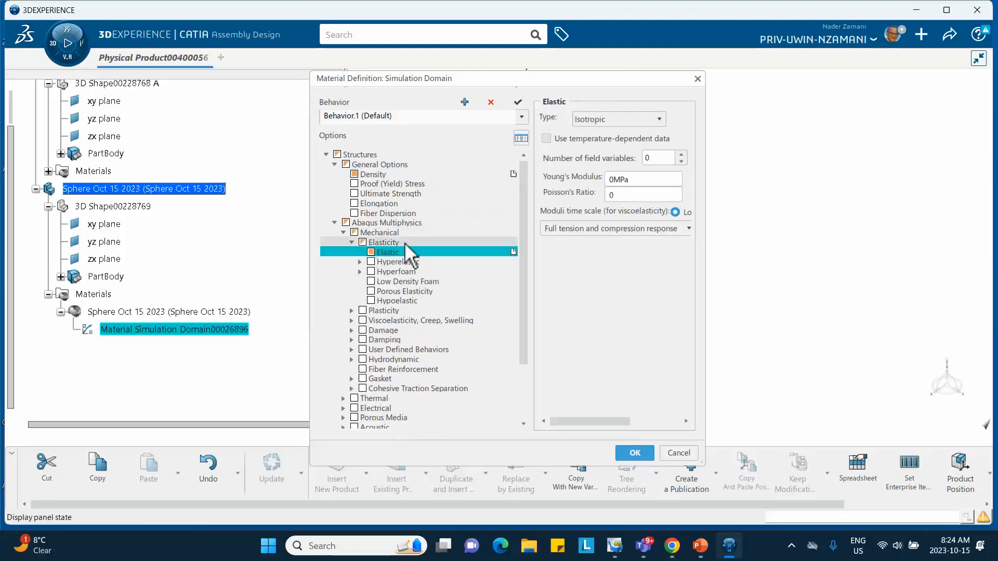
pyautogui.click(614, 180)
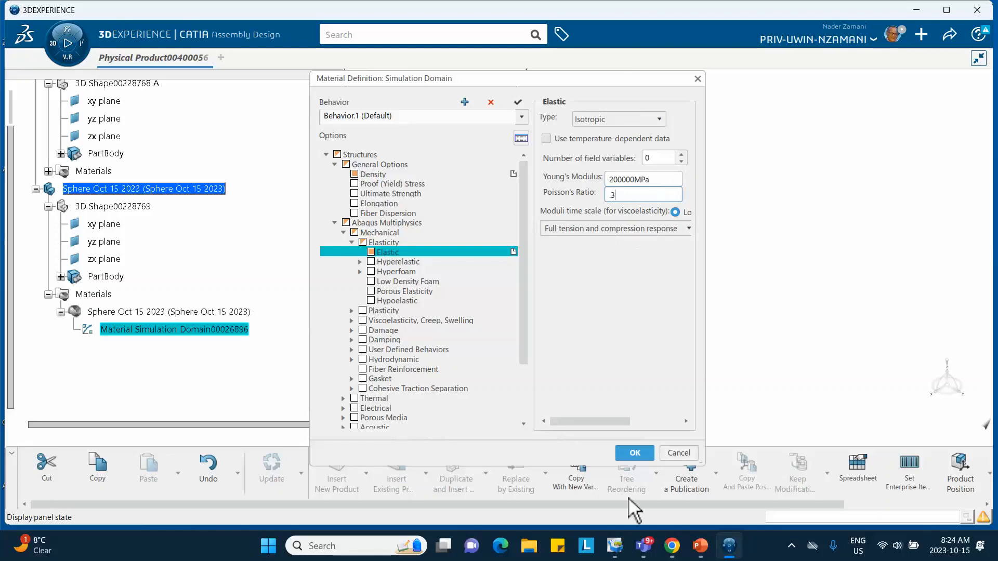
# Step: Check the steel sphere's specifications on slide 2 in PowerPoint, return to 3DEXPERIENCE and accept the sphere's material definition
pyautogui.click(703, 546)
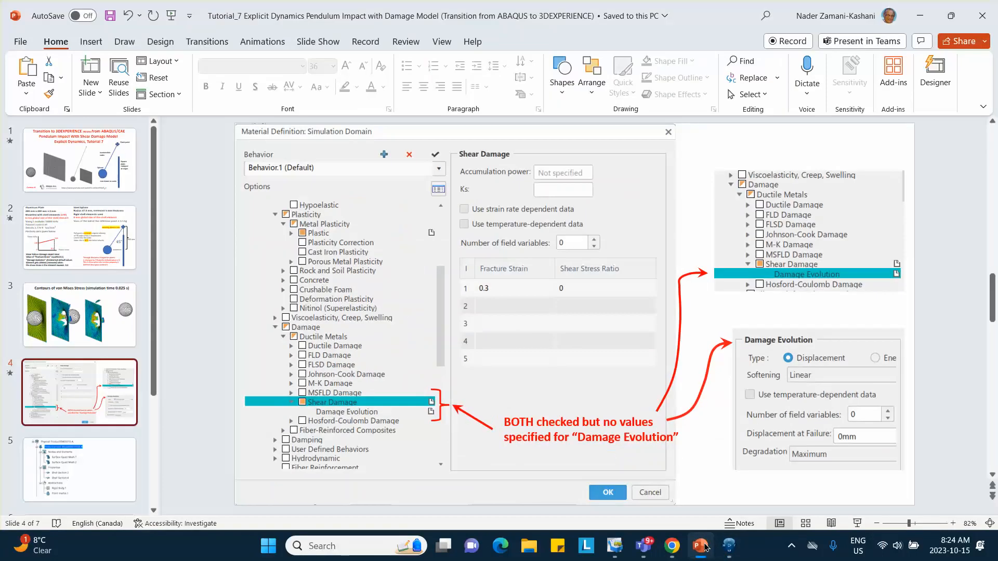
pyautogui.click(86, 246)
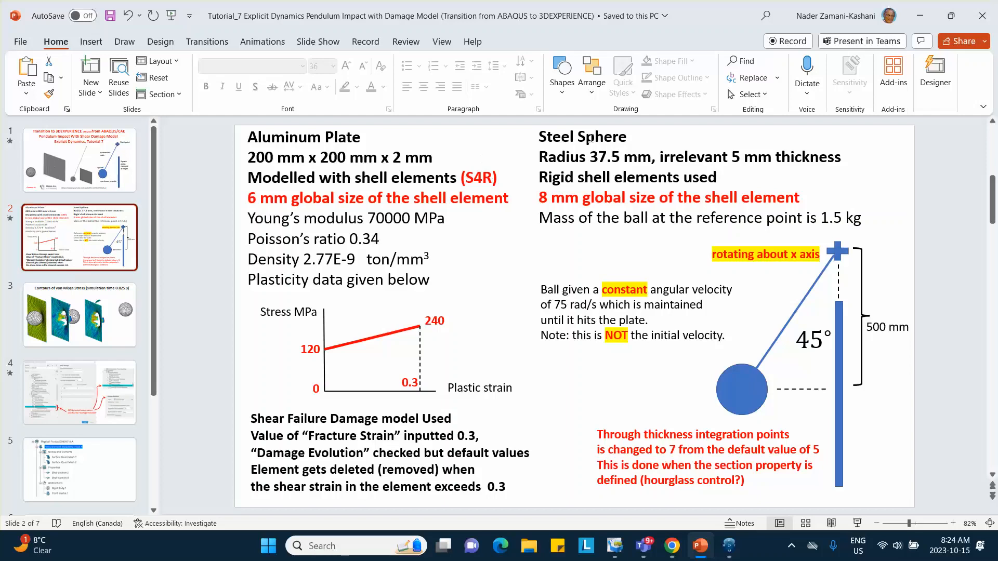
pyautogui.click(920, 16)
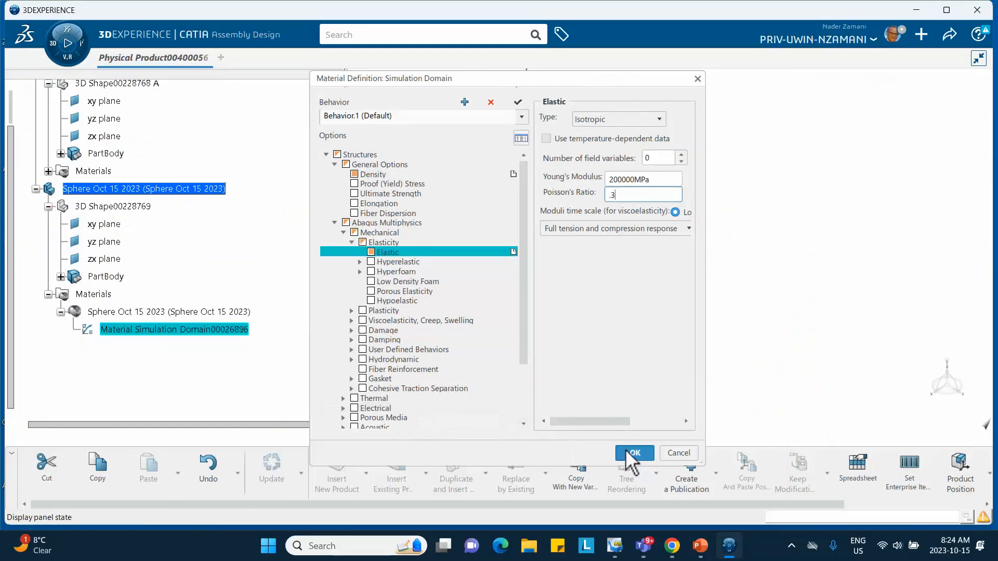
pyautogui.click(623, 181)
pyautogui.click(631, 293)
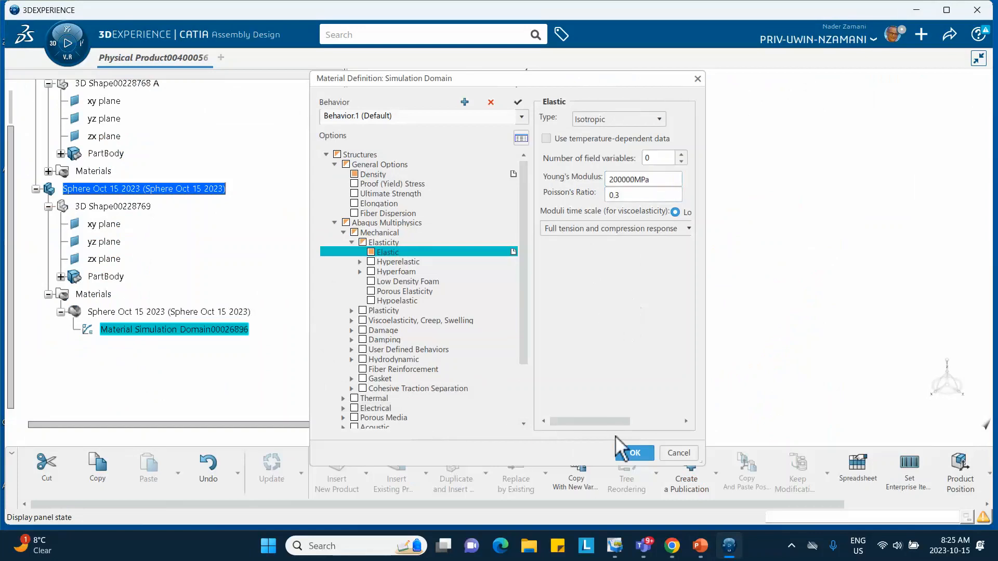
pyautogui.click(631, 454)
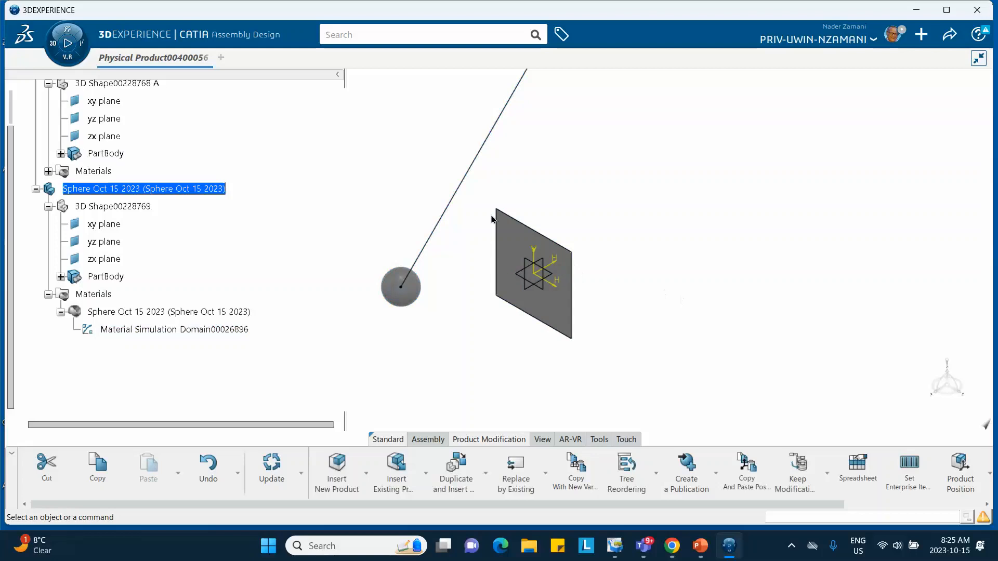
# Step: Save the physical product and collapse the plate and sphere branches of the model tree
pyautogui.click(950, 34)
pyautogui.click(884, 63)
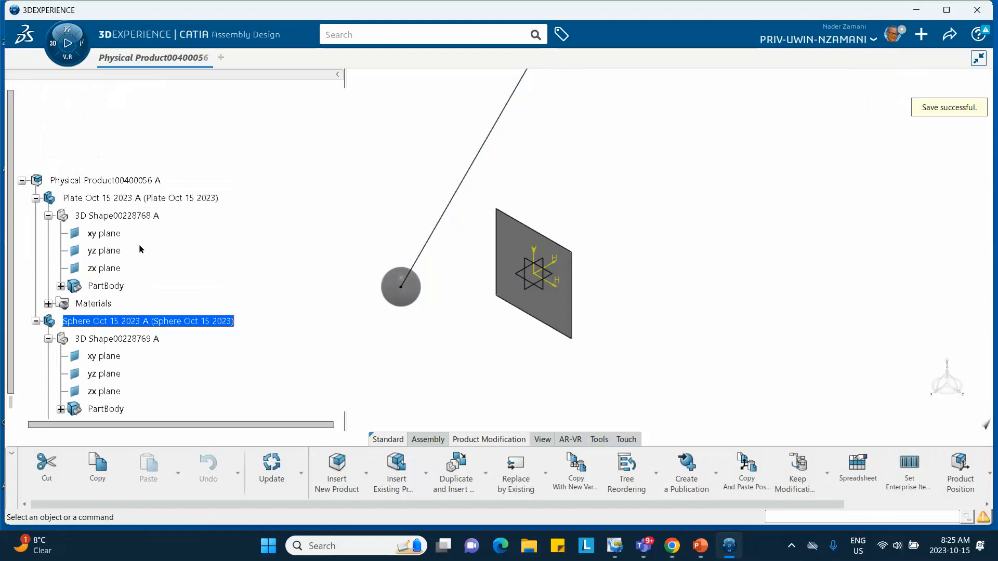
pyautogui.click(24, 154)
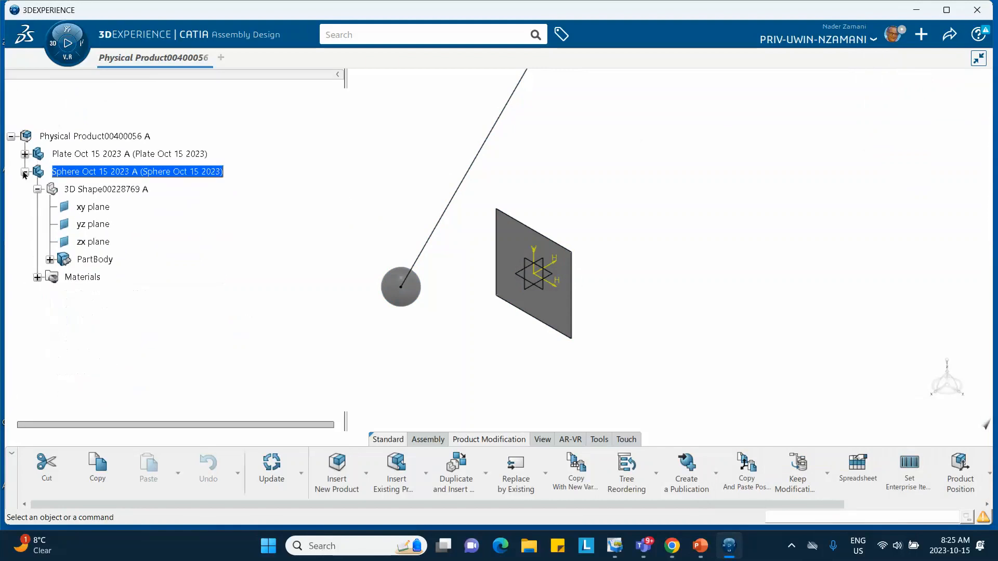
pyautogui.click(24, 172)
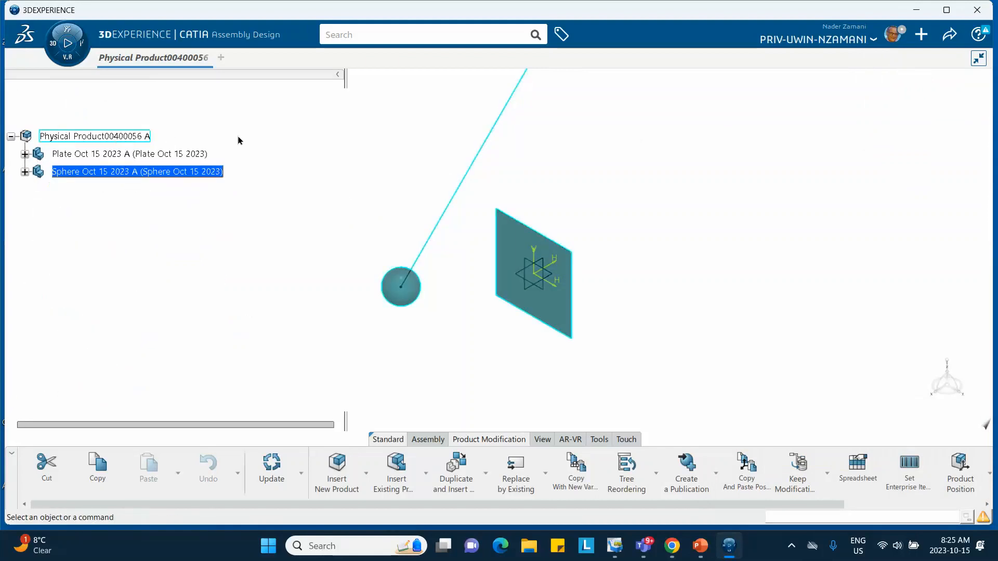
# Step: Create an empty finite element model of the physical product in Structural Model Creation, with both the plate and sphere as contributing shapes
pyautogui.click(112, 136)
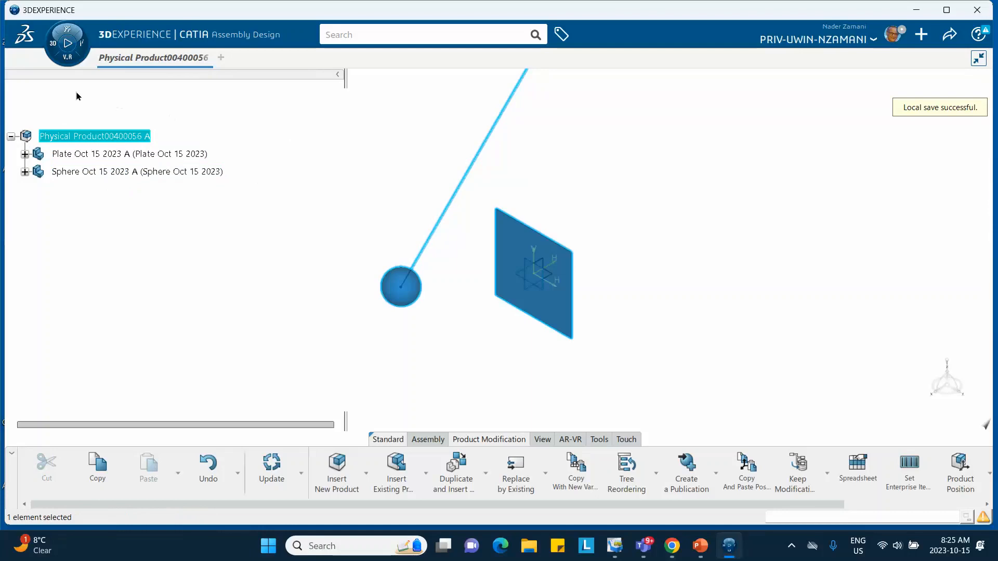
pyautogui.click(52, 46)
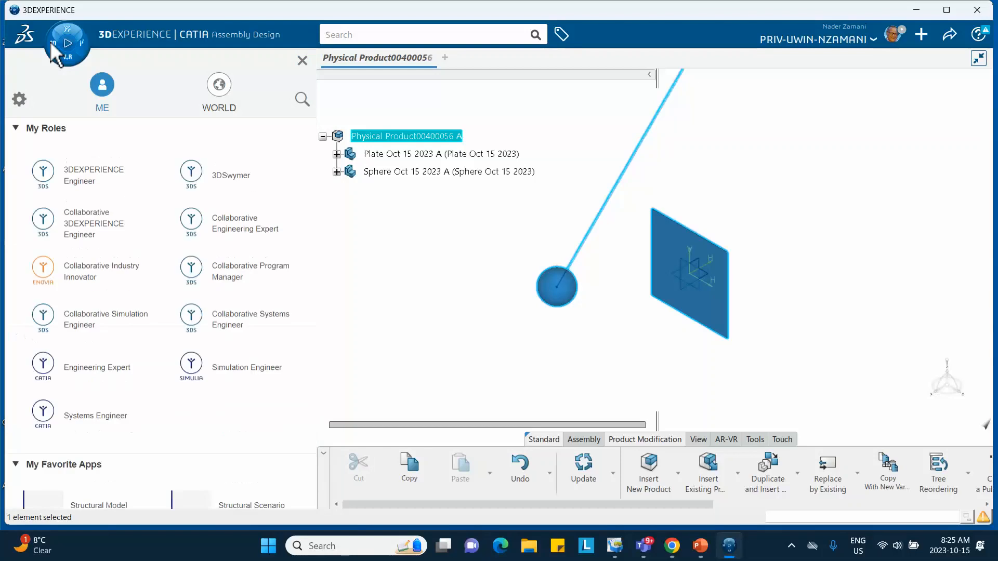
pyautogui.scroll(-3, 135, 281)
pyautogui.scroll(-2, 99, 382)
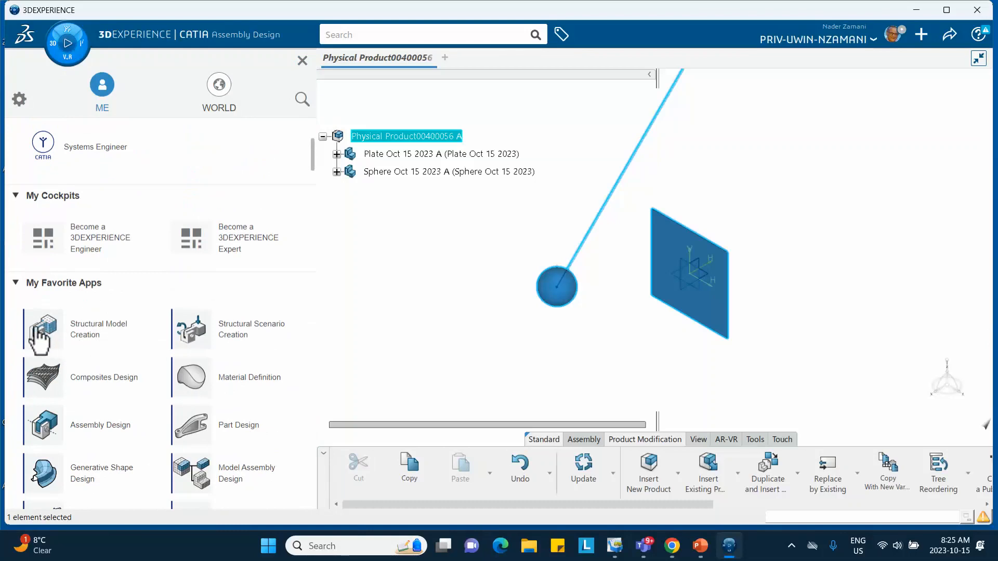
pyautogui.click(80, 331)
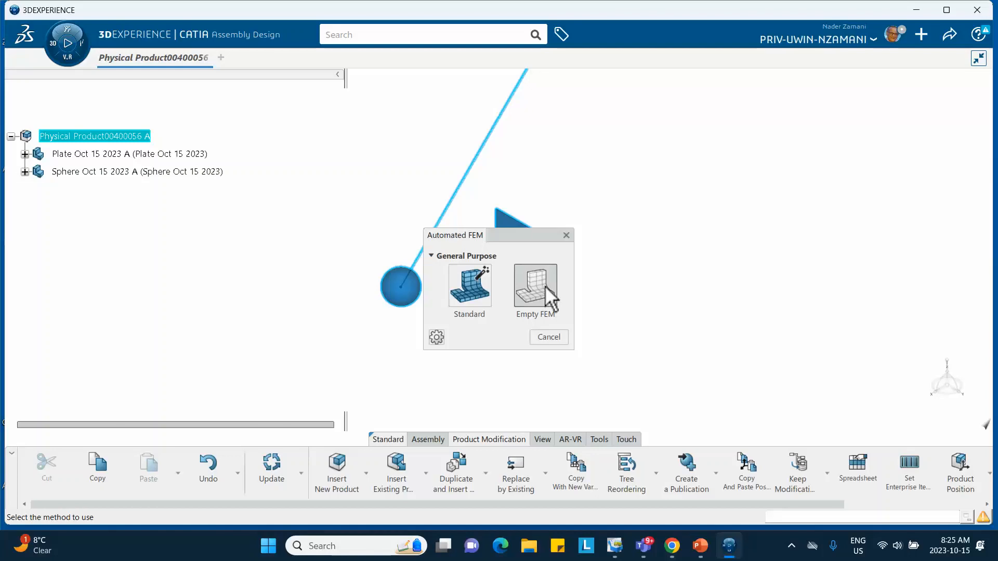
pyautogui.click(545, 285)
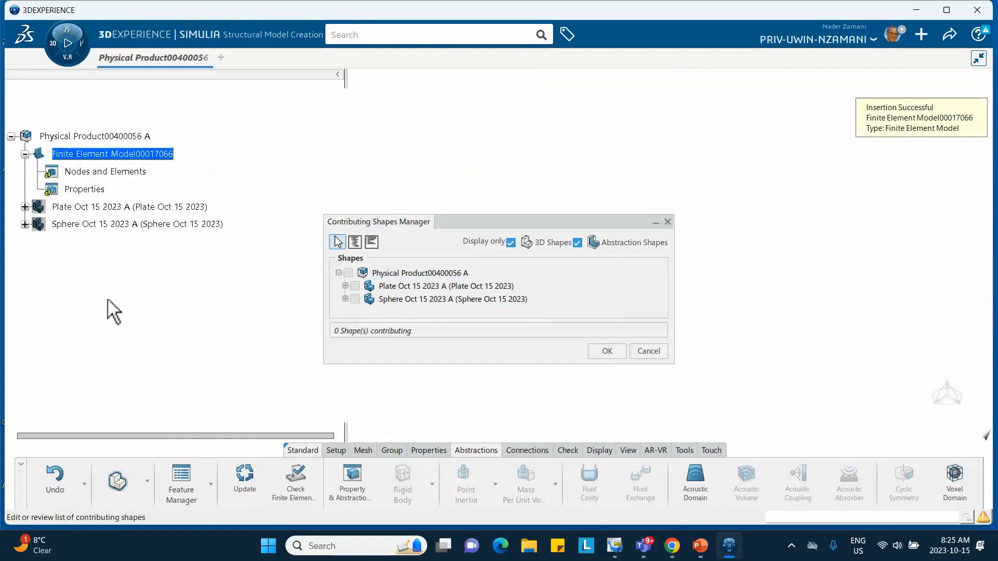
pyautogui.click(355, 286)
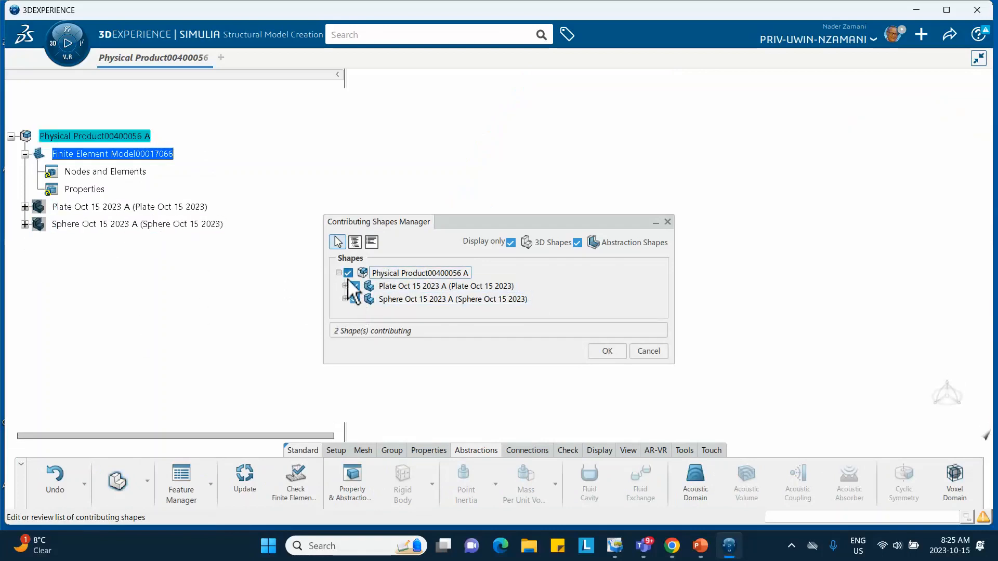
pyautogui.click(607, 352)
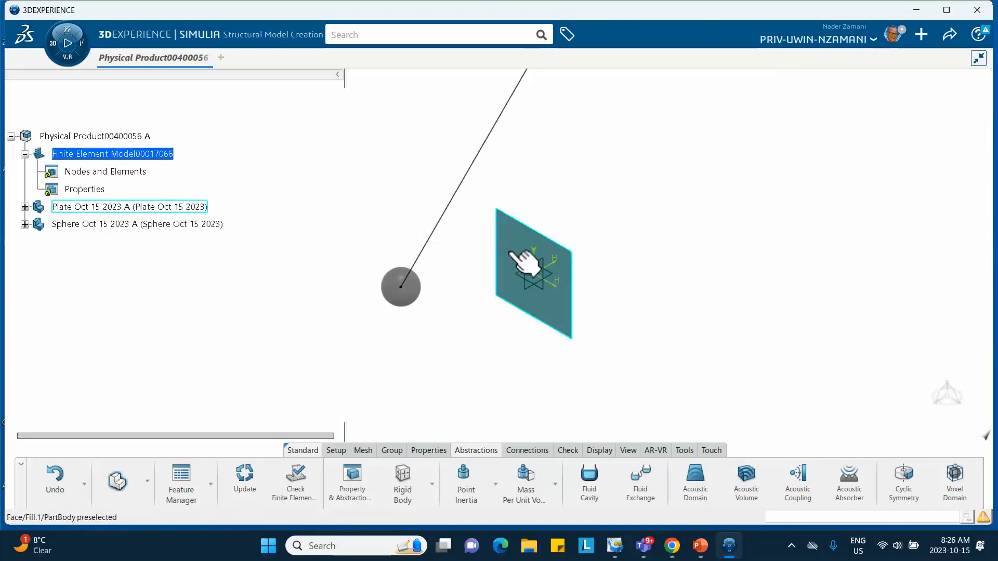
# Step: Mesh the plate with a 6 mm surface quad mesh, checking the plate's element size on slide 2 in PowerPoint before returning to 3DEXPERIENCE
pyautogui.click(364, 451)
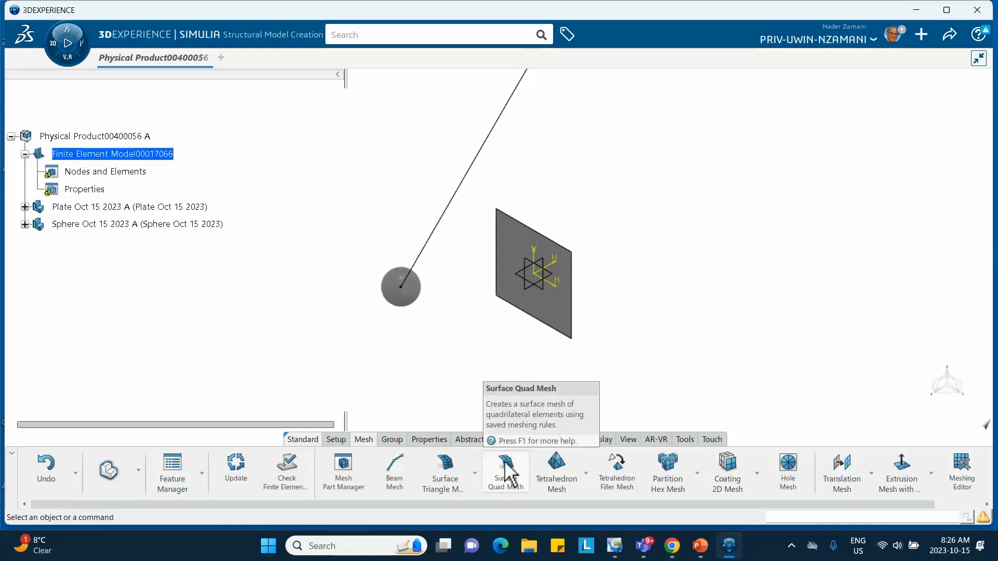
pyautogui.click(507, 471)
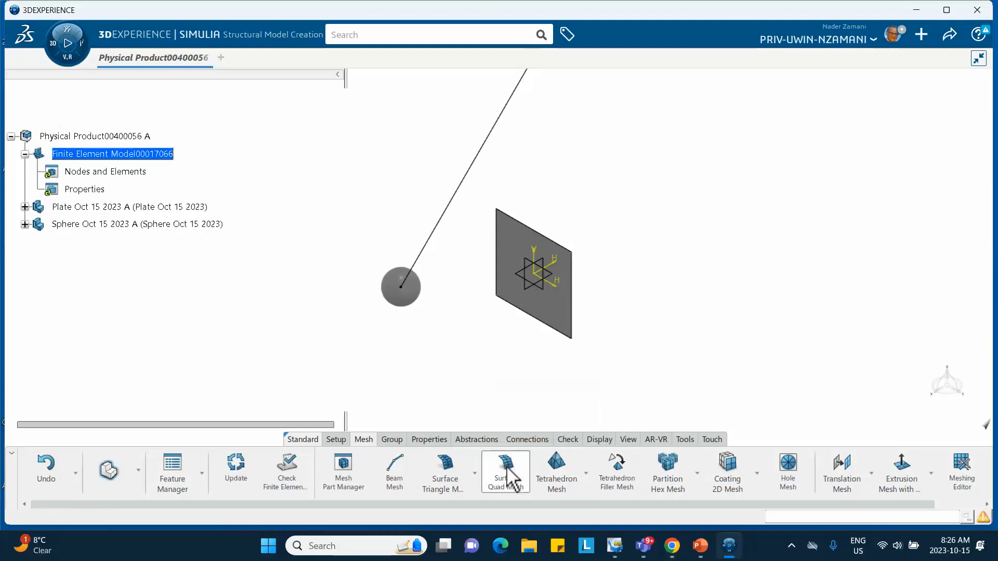
pyautogui.click(520, 254)
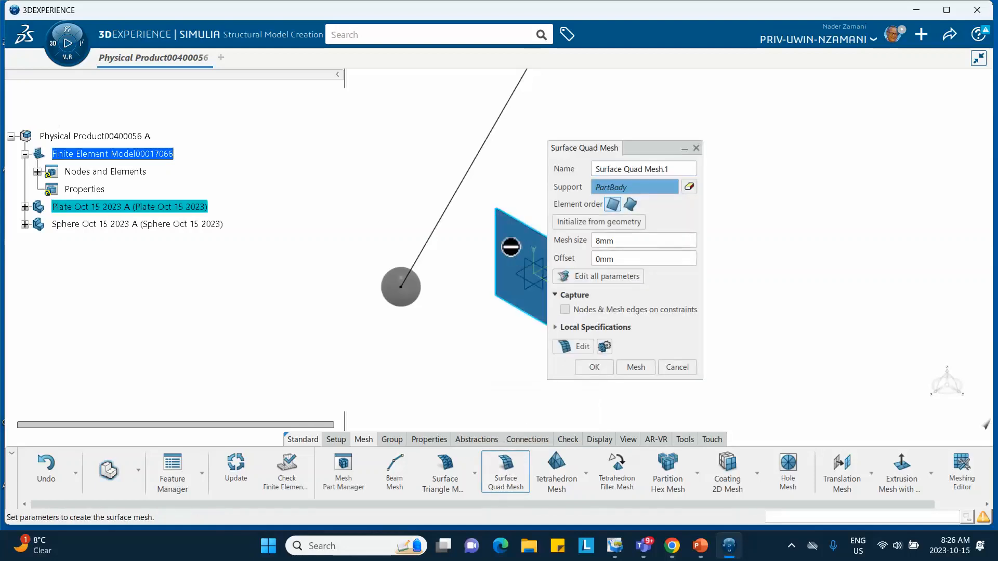
pyautogui.doubleClick(624, 240)
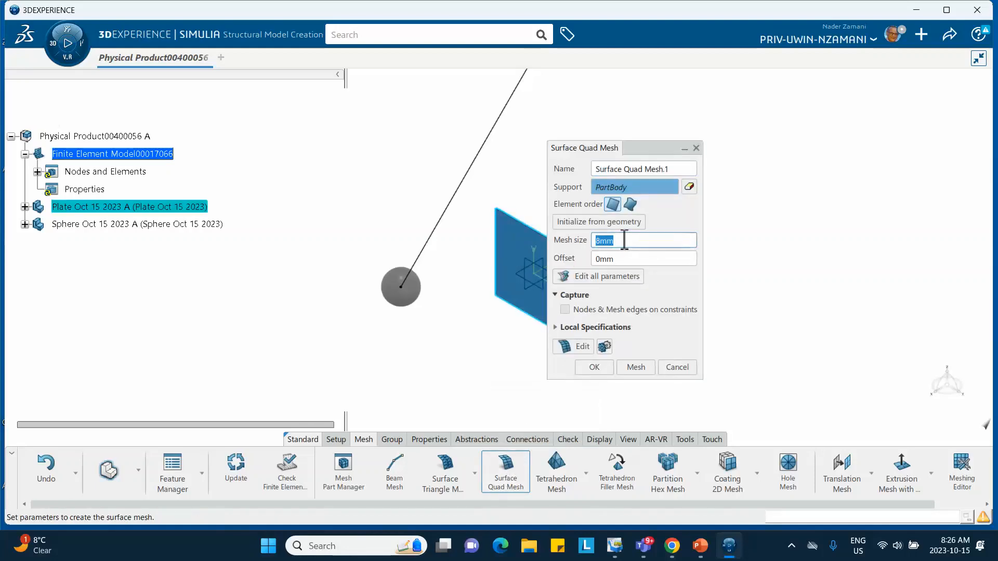
pyautogui.click(700, 546)
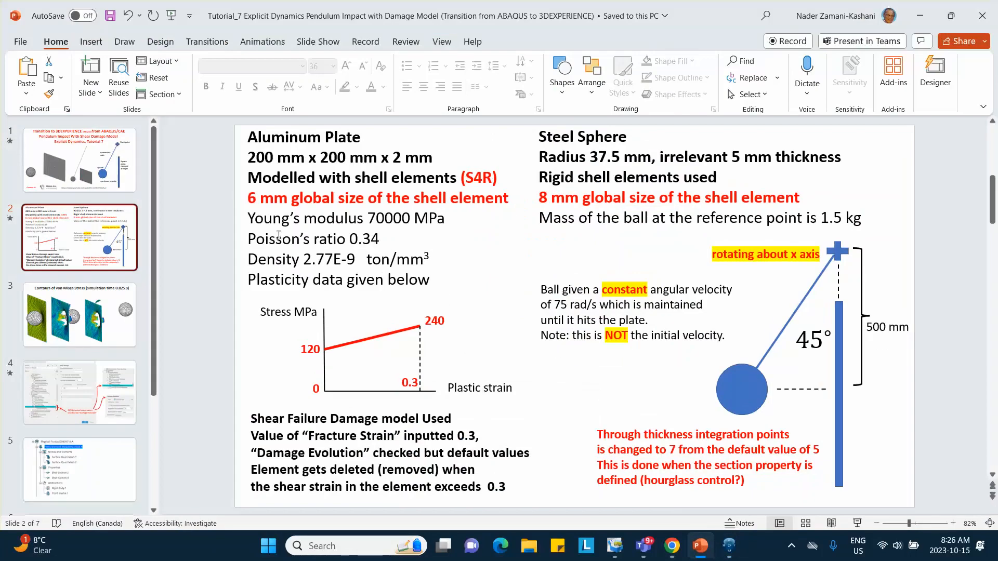
pyautogui.click(919, 15)
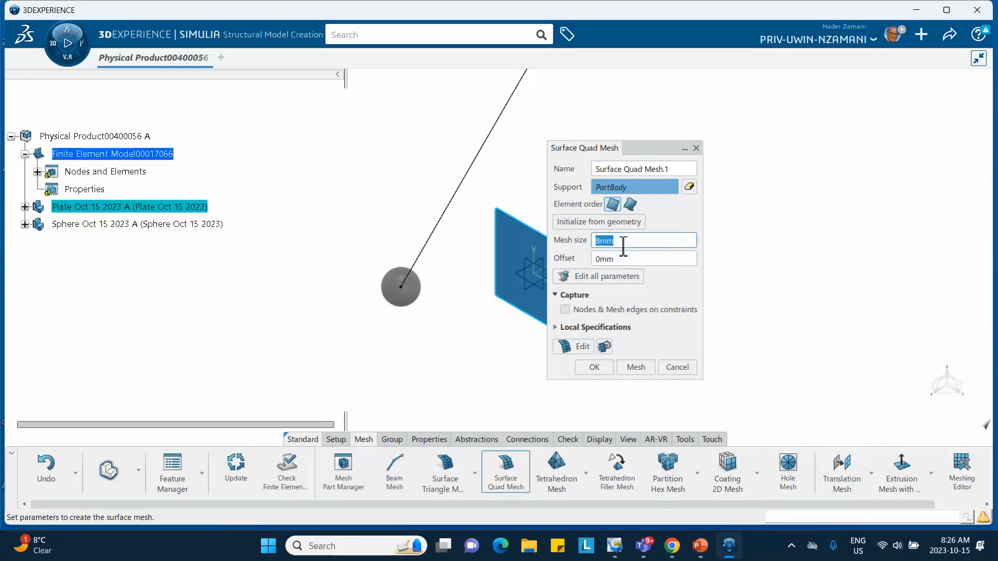
pyautogui.write('6')
pyautogui.click(636, 367)
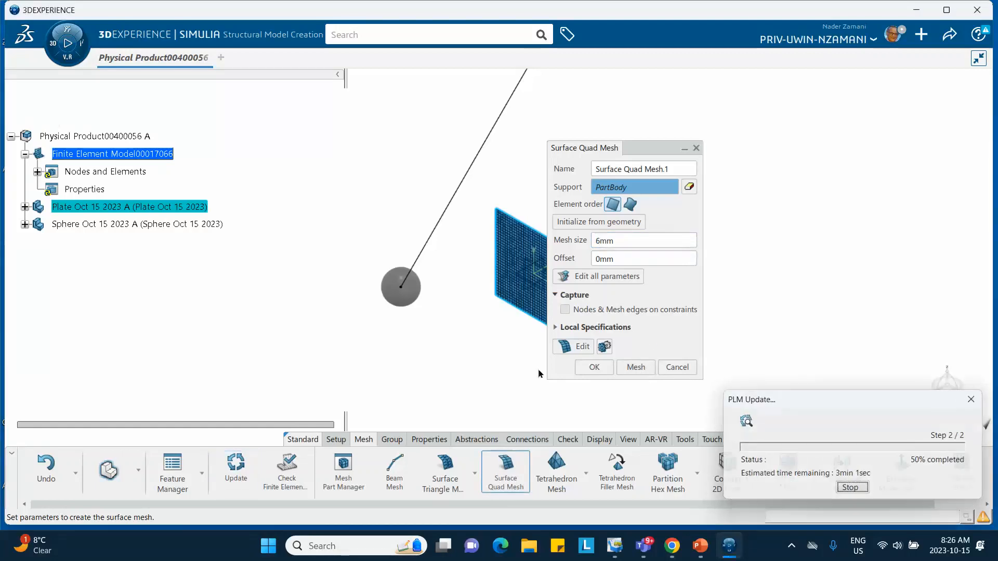
pyautogui.moveTo(526, 382); pyautogui.dragTo(477, 347, button='middle')
pyautogui.click(596, 369)
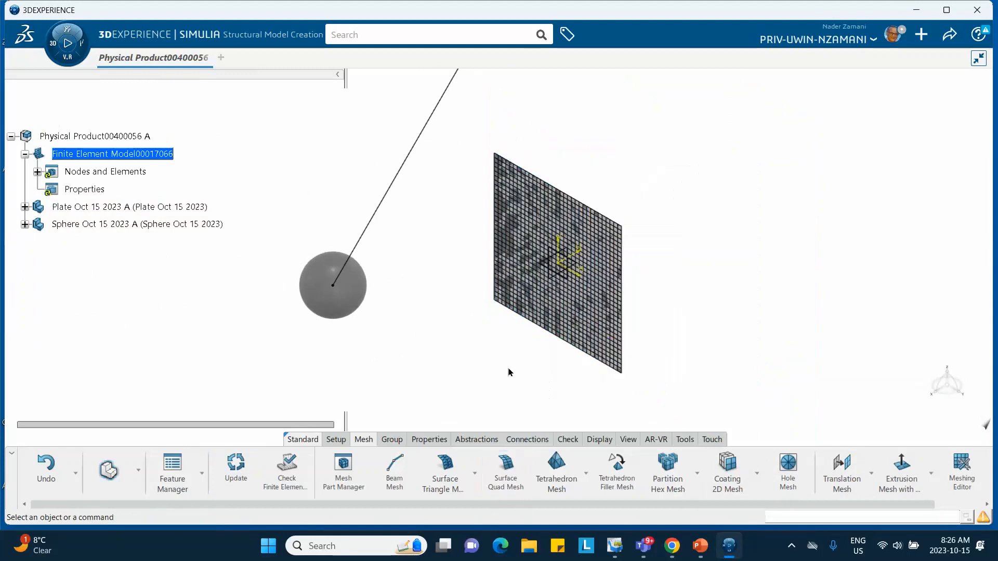
# Step: Create a 2 mm thick shell section on the plate's quad mesh, checking the plate thickness in PowerPoint and returning to 3DEXPERIENCE
pyautogui.click(37, 172)
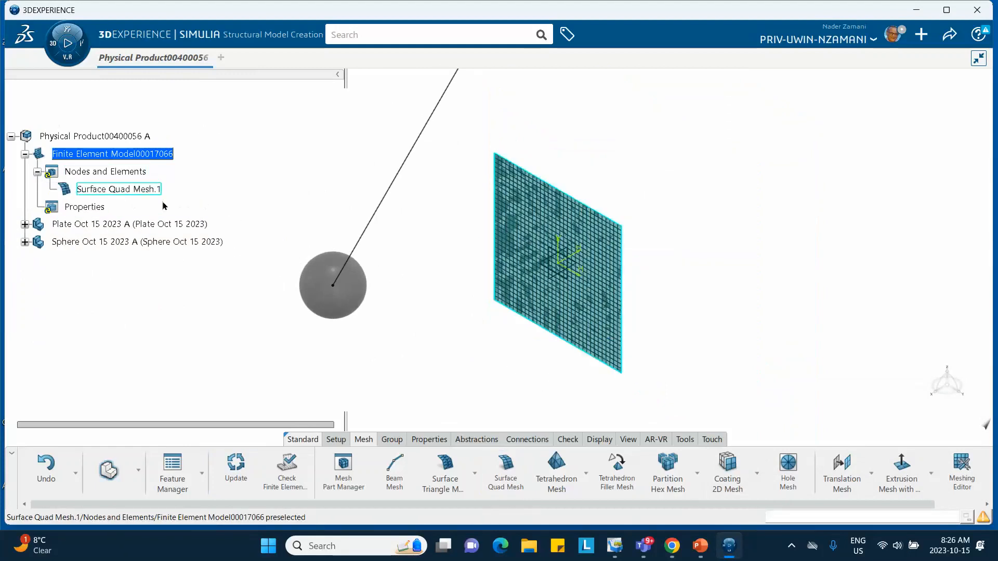
pyautogui.click(429, 440)
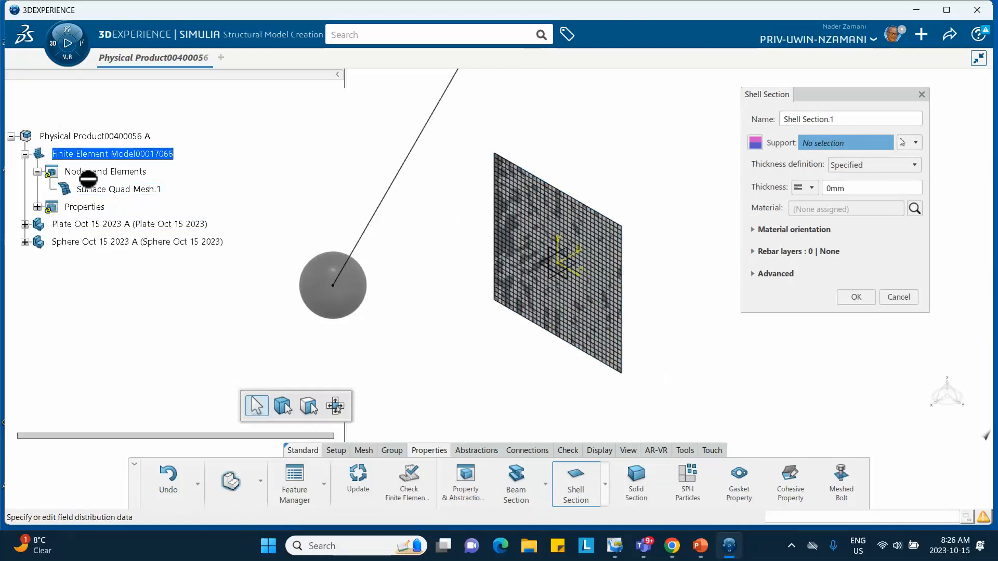
pyautogui.click(138, 191)
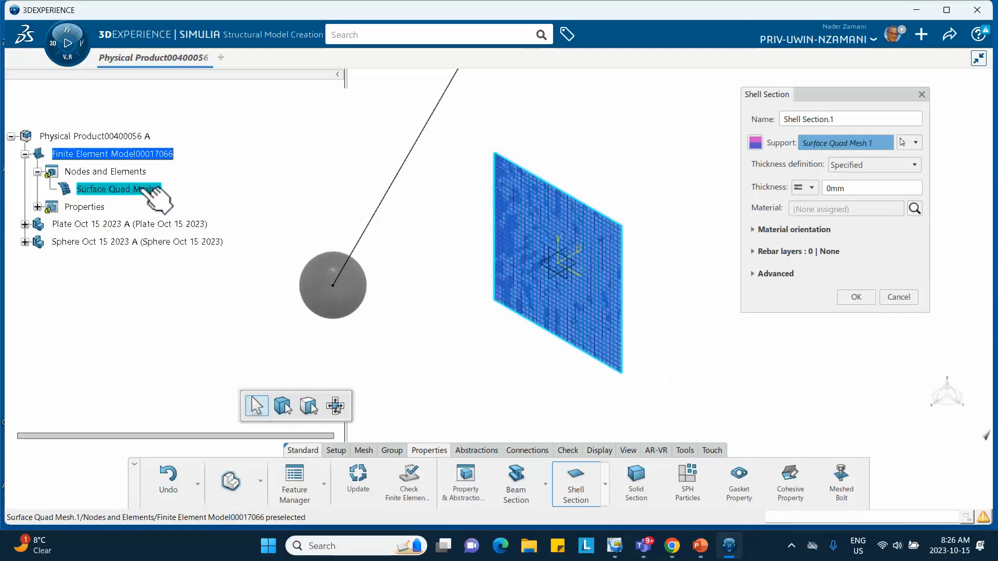
pyautogui.doubleClick(852, 188)
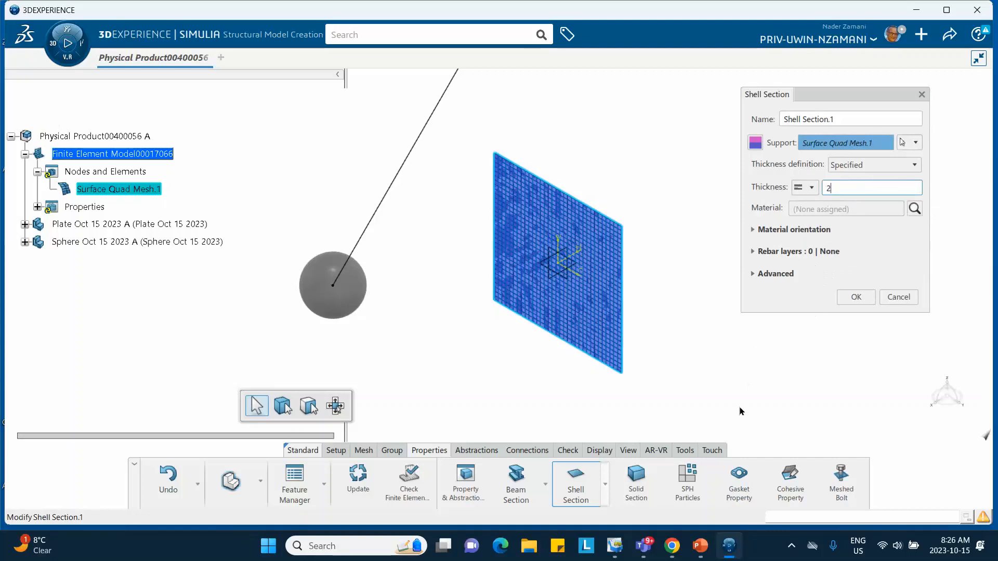
pyautogui.click(694, 544)
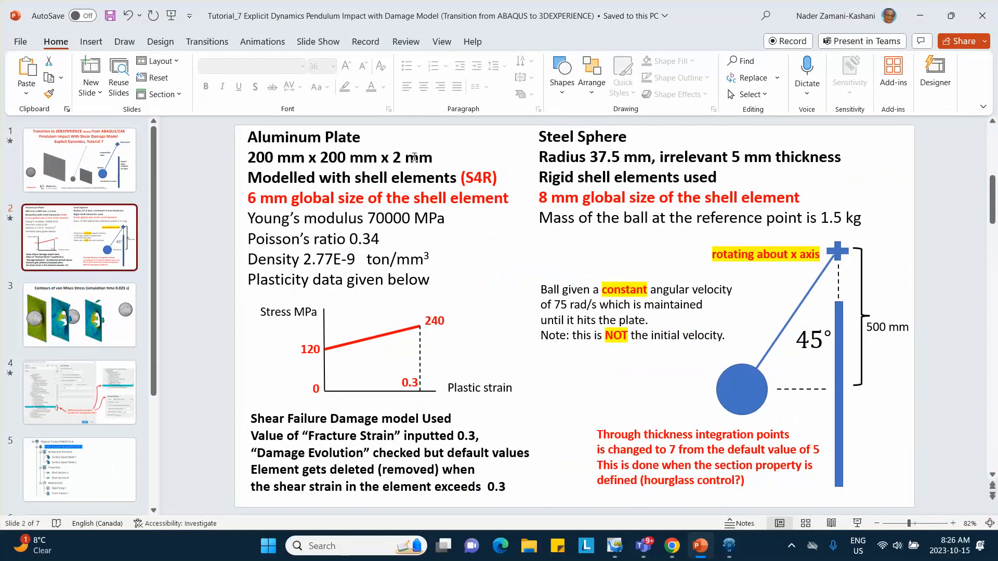
pyautogui.click(920, 16)
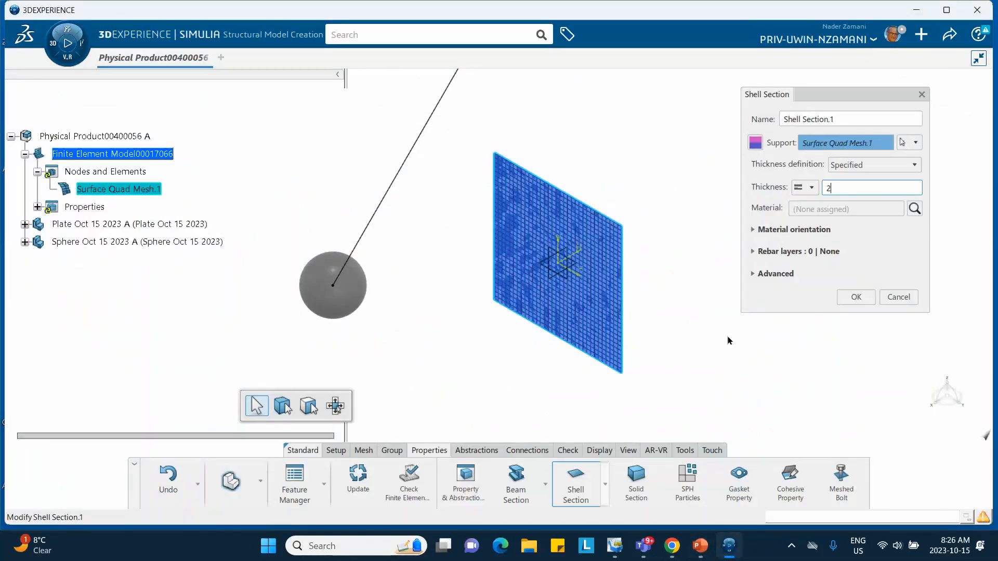
pyautogui.click(855, 297)
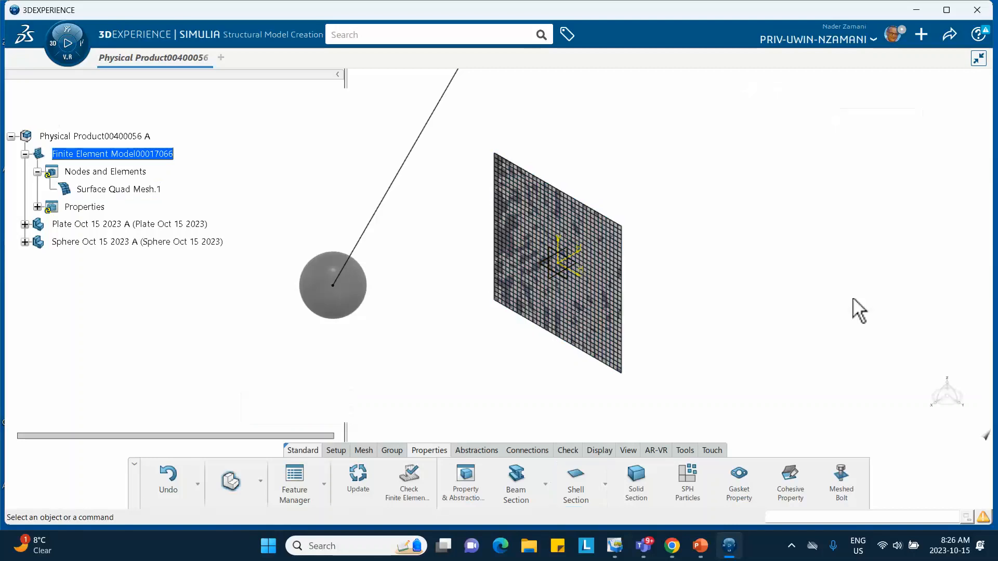
# Step: Edit the plate's shell section, removing the quad mesh from its support and selecting the plate's fill surface instead
pyautogui.click(37, 207)
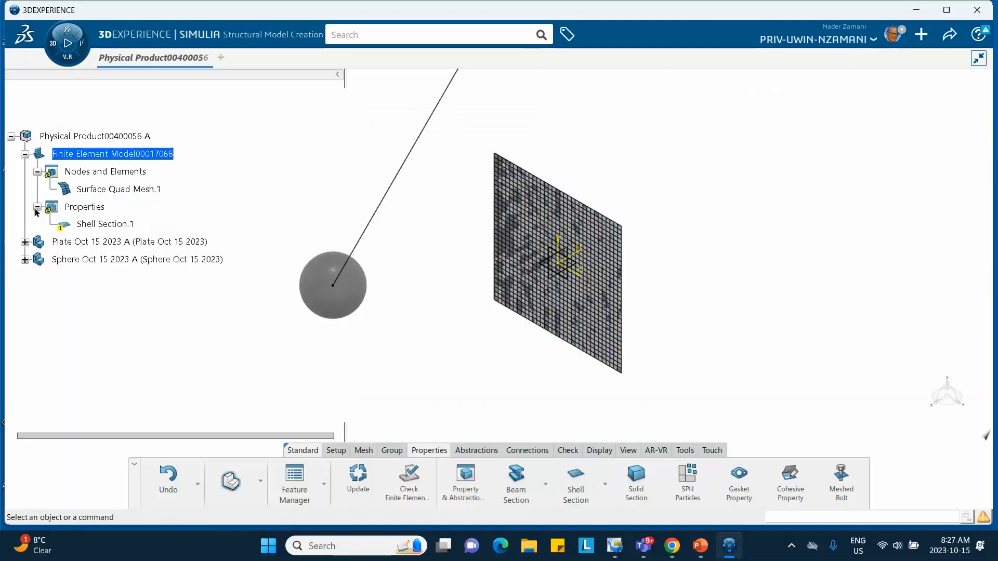
pyautogui.doubleClick(124, 224)
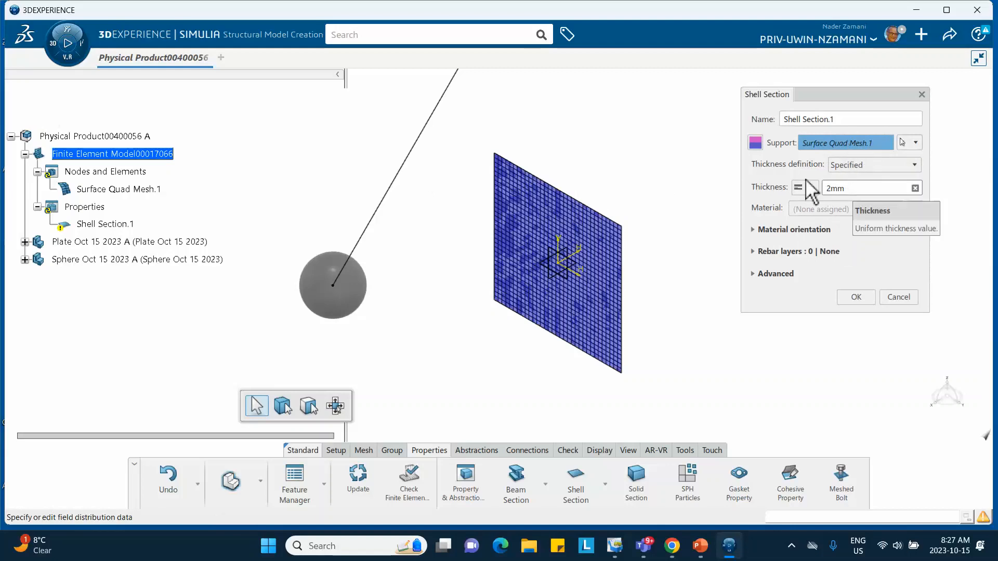
pyautogui.moveTo(104, 190)
pyautogui.mouseDown()
pyautogui.moveTo(94, 230)
pyautogui.moveTo(98, 175)
pyautogui.moveTo(109, 190)
pyautogui.mouseUp()
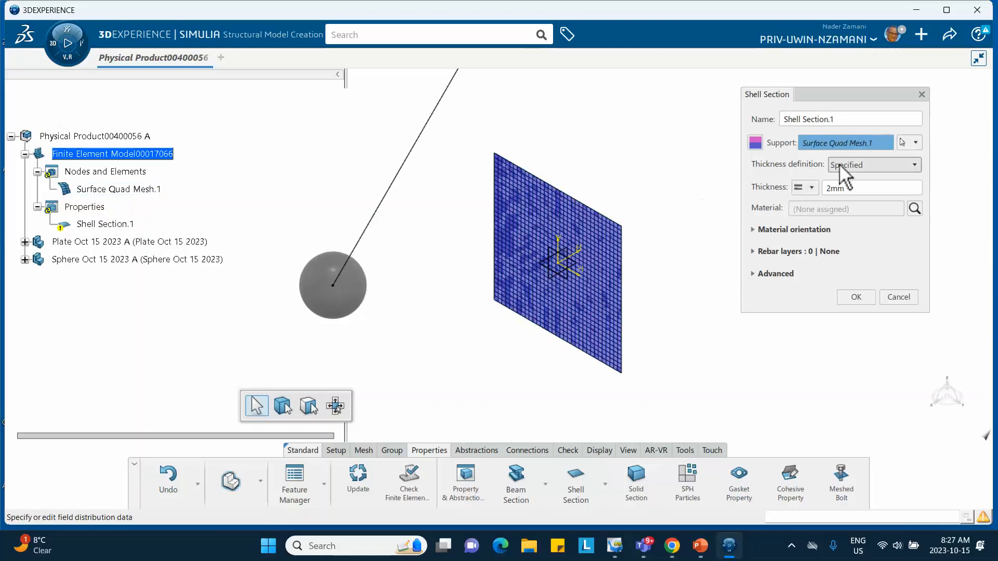
pyautogui.rightClick(833, 143)
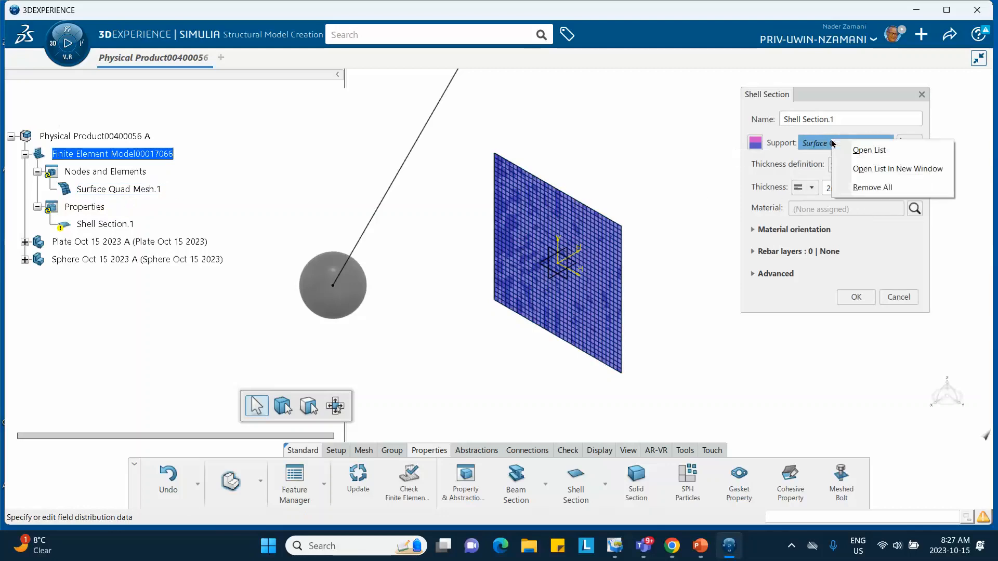
pyautogui.click(862, 189)
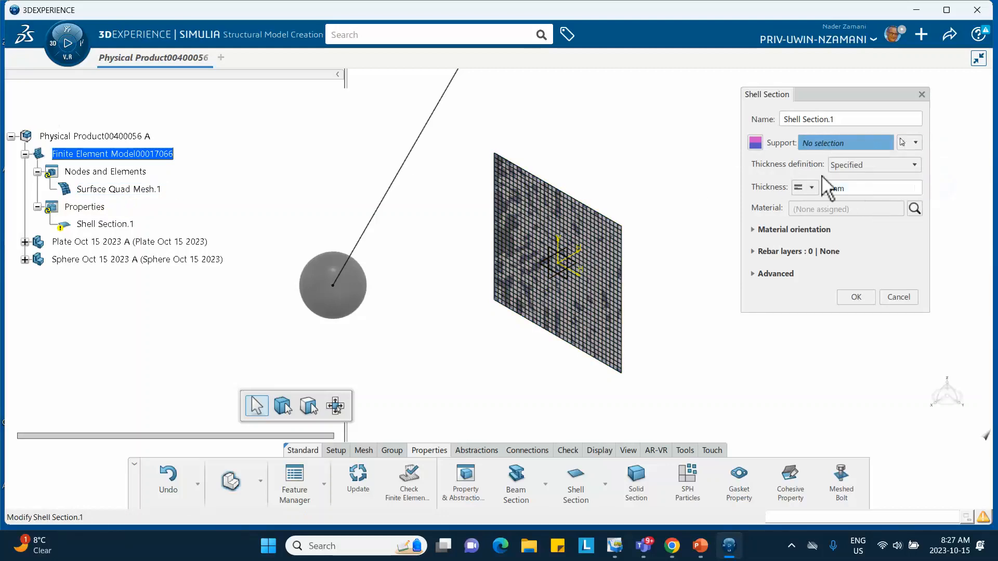
pyautogui.click(549, 257)
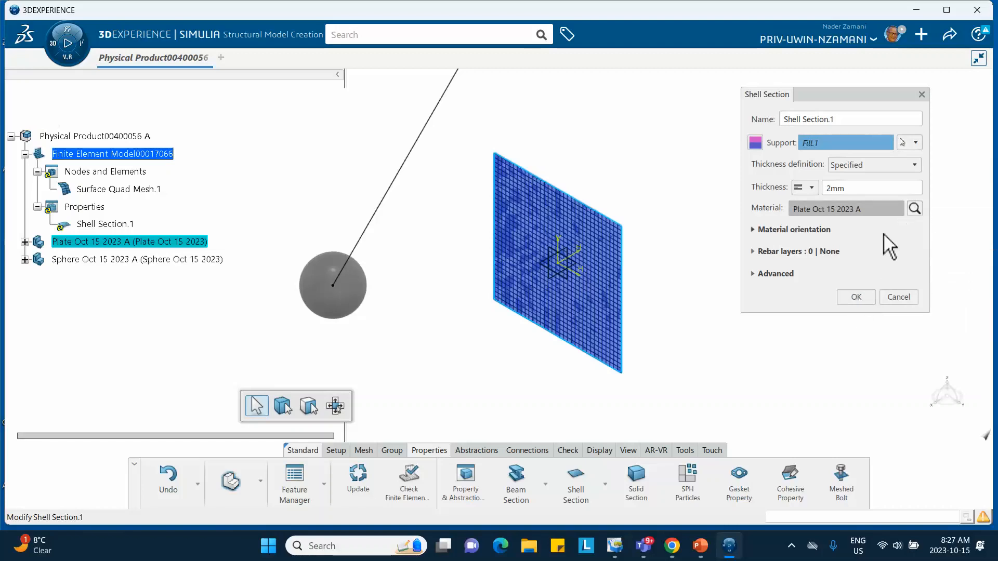
pyautogui.click(851, 293)
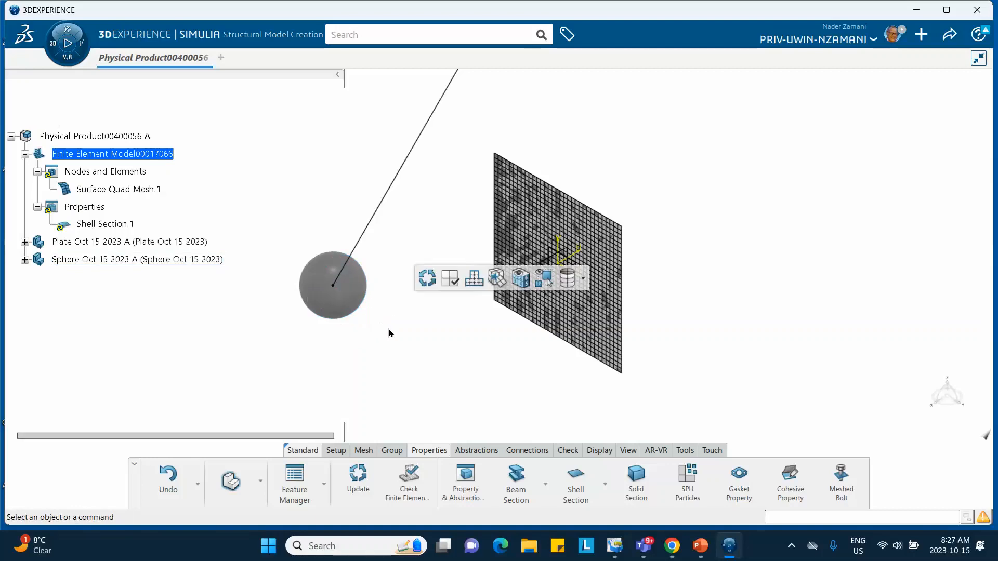
# Step: Mesh the sphere with a surface quad mesh using an 8 mm mesh size
pyautogui.click(364, 451)
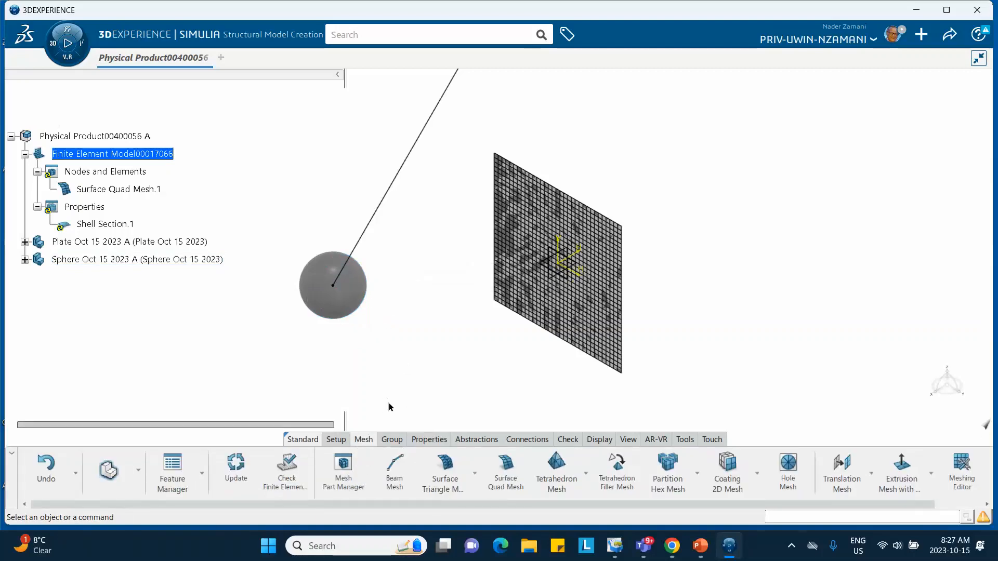
pyautogui.click(507, 481)
pyautogui.click(350, 307)
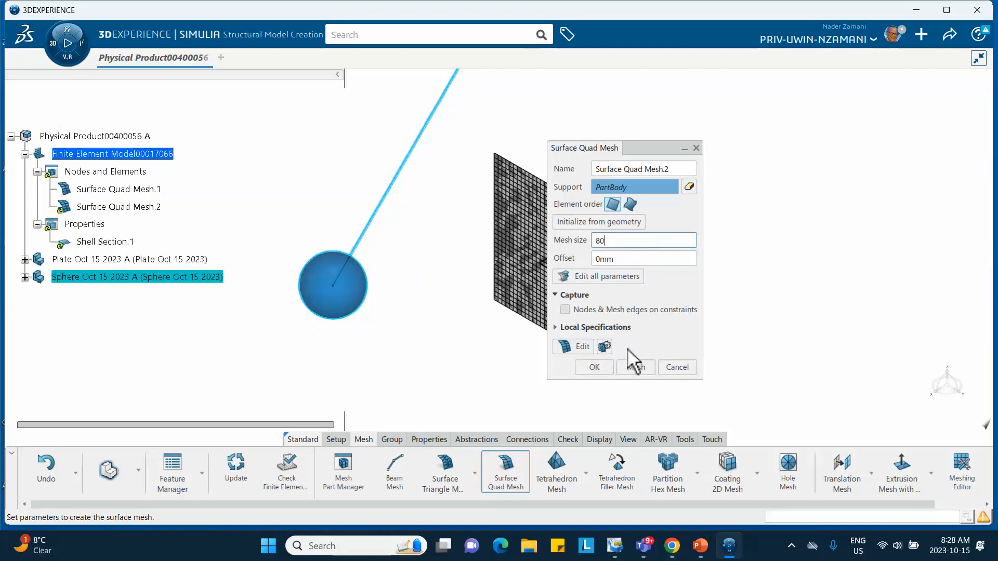
pyautogui.press('BackSpace')
pyautogui.click(636, 368)
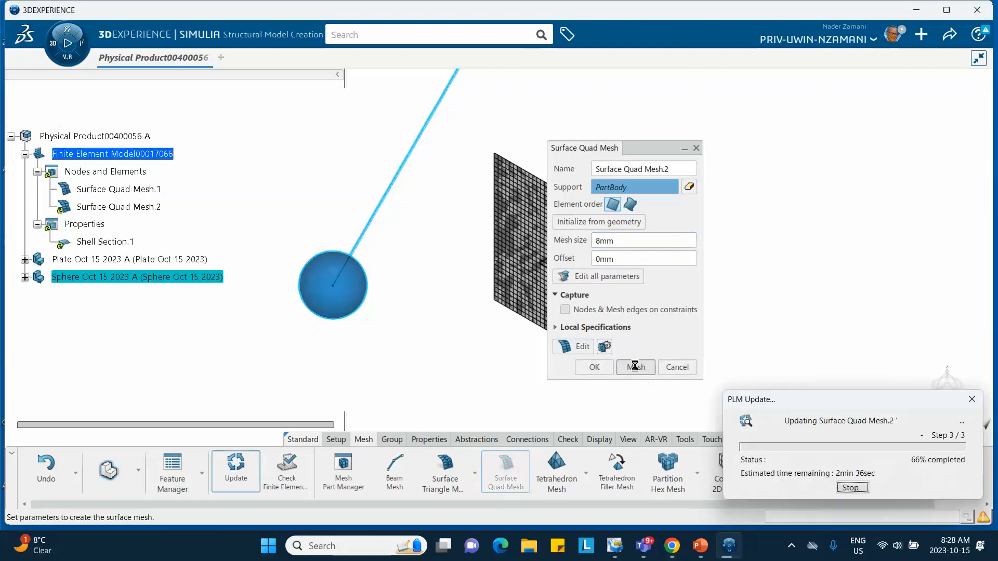
pyautogui.click(594, 368)
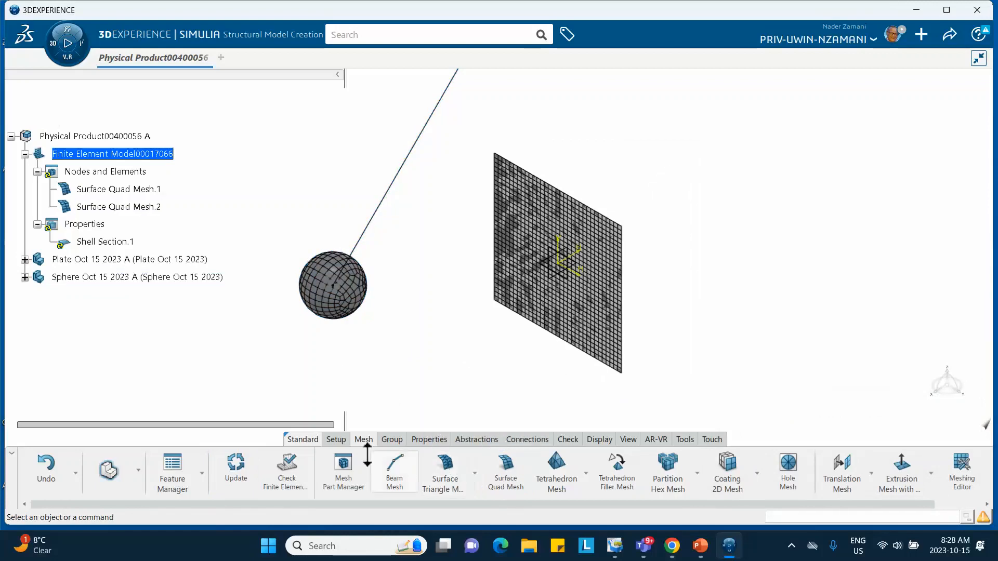
# Step: Create a shell section supported by the sphere surface, with a specified thickness and the sphere part's material
pyautogui.click(425, 441)
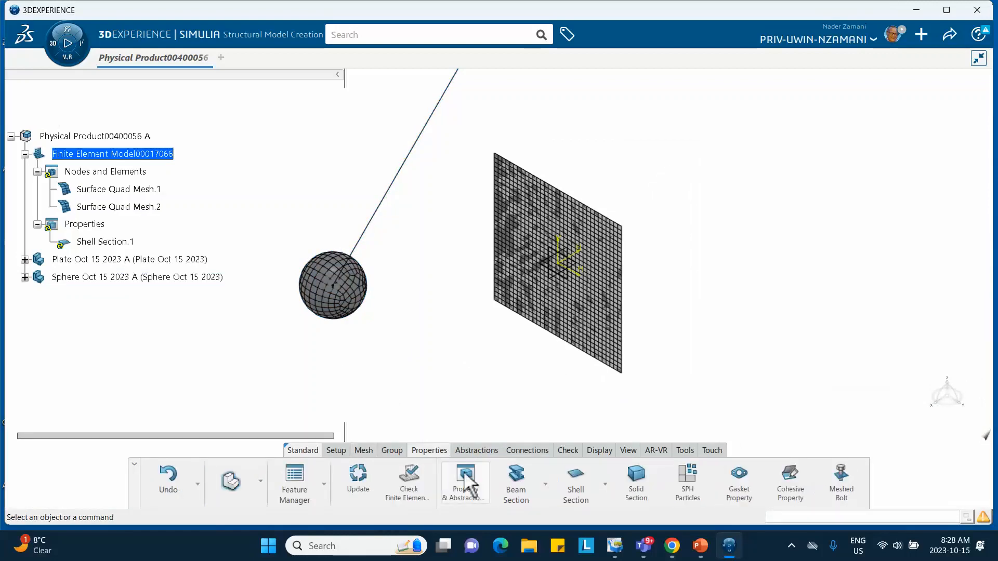
pyautogui.click(574, 484)
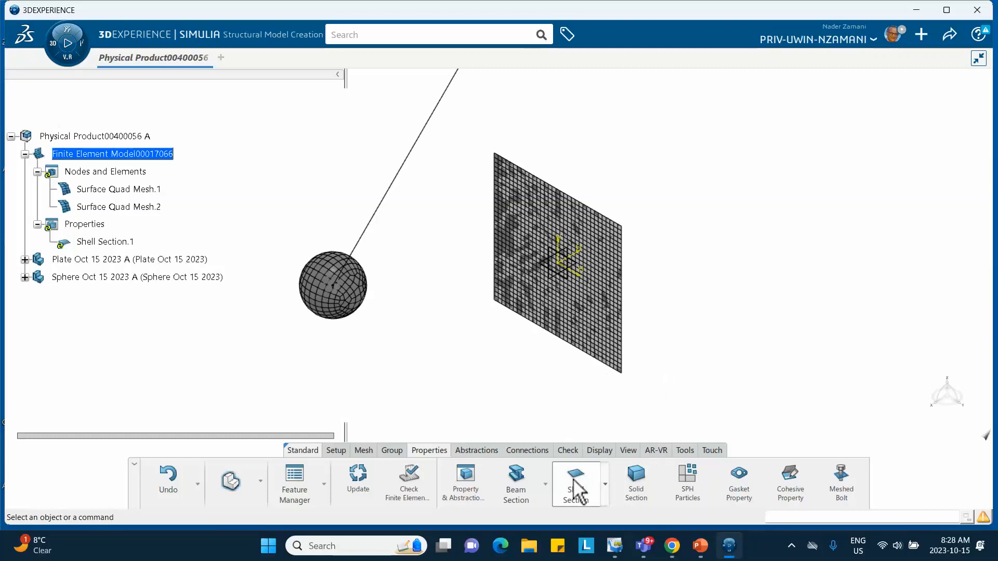
pyautogui.click(335, 294)
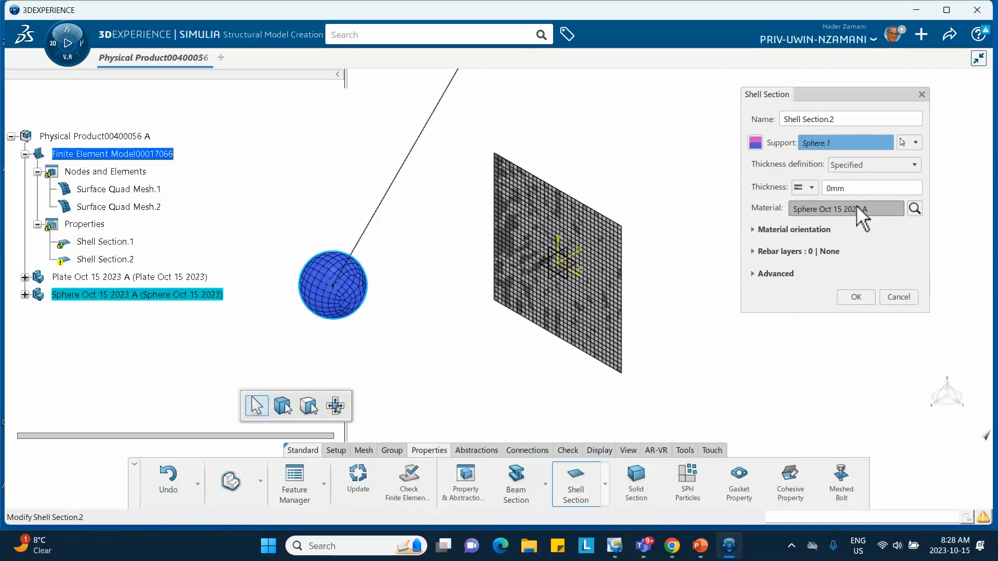
pyautogui.moveTo(853, 188); pyautogui.dragTo(787, 188)
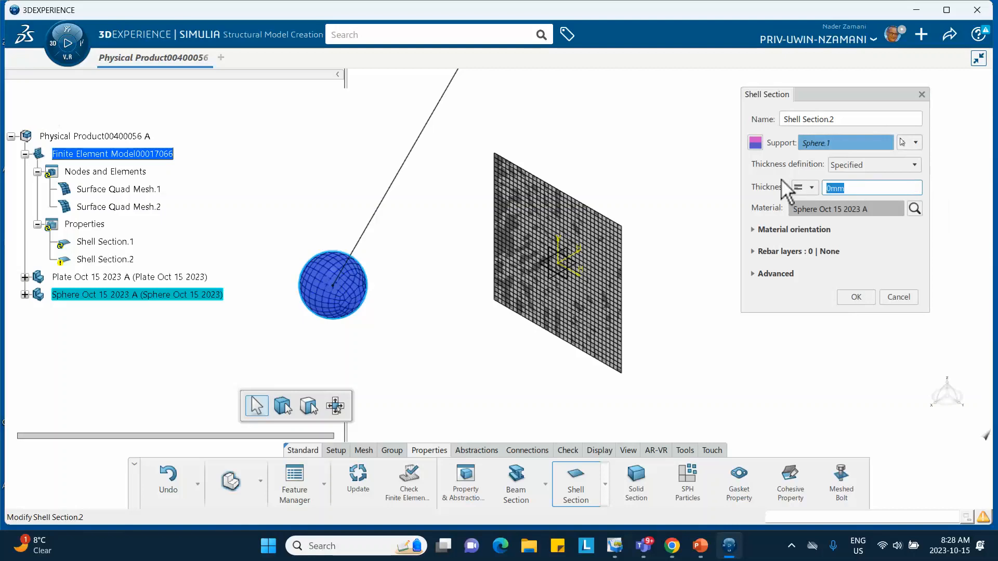
pyautogui.click(852, 296)
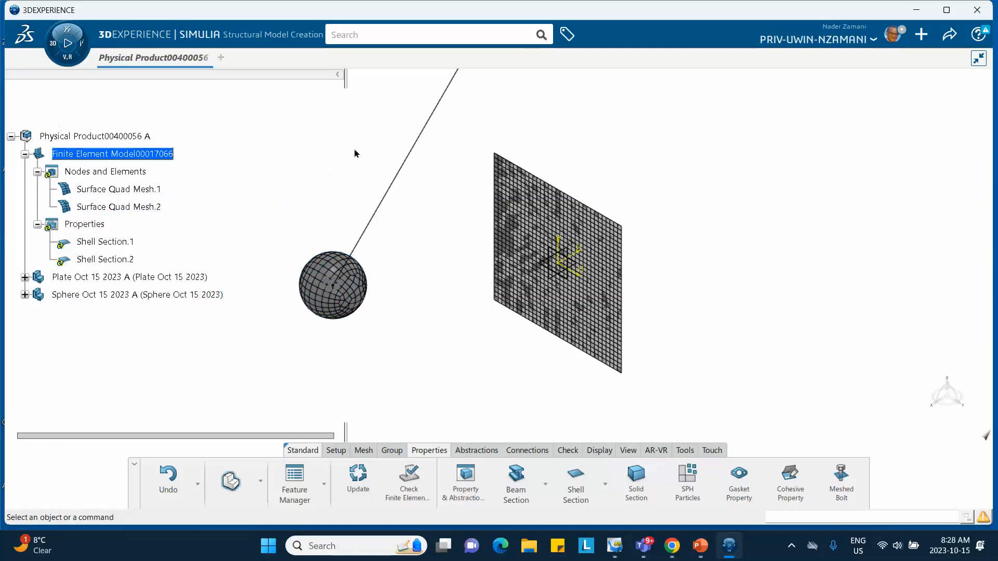
# Step: Start a rigid body abstraction with the sphere surface as its support and a specified reference point
pyautogui.moveTo(368, 143); pyautogui.dragTo(363, 225, button='middle')
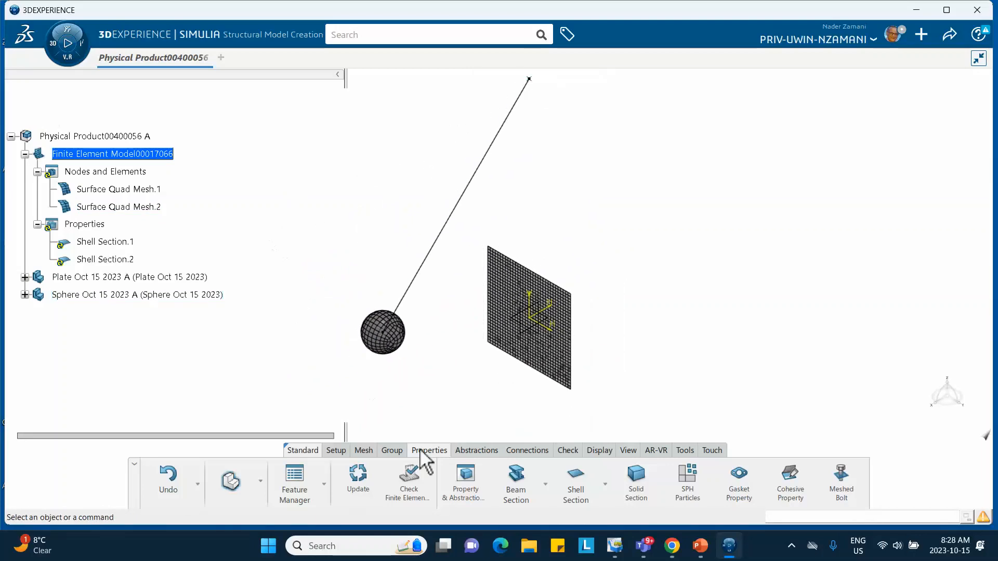
pyautogui.click(476, 450)
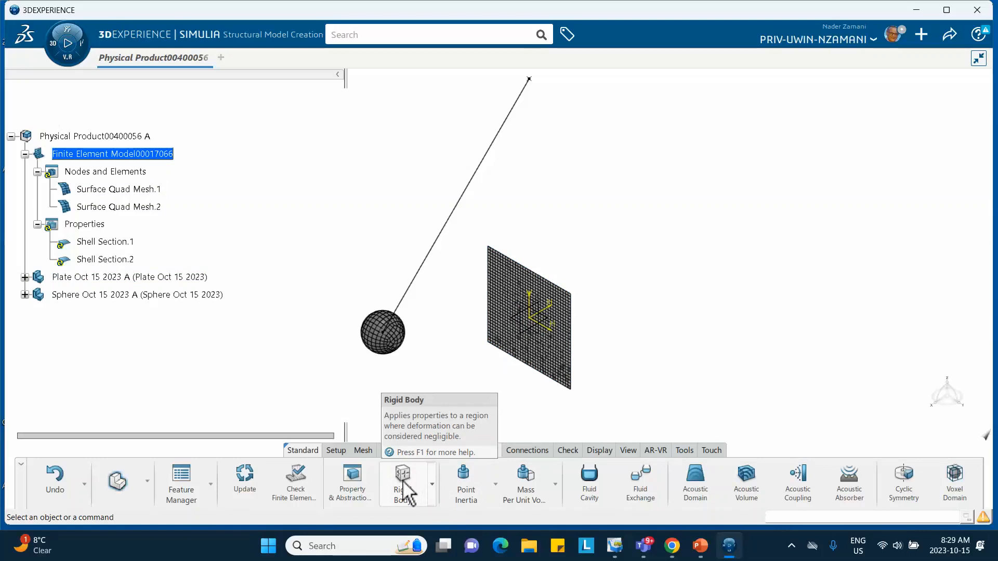
pyautogui.click(432, 485)
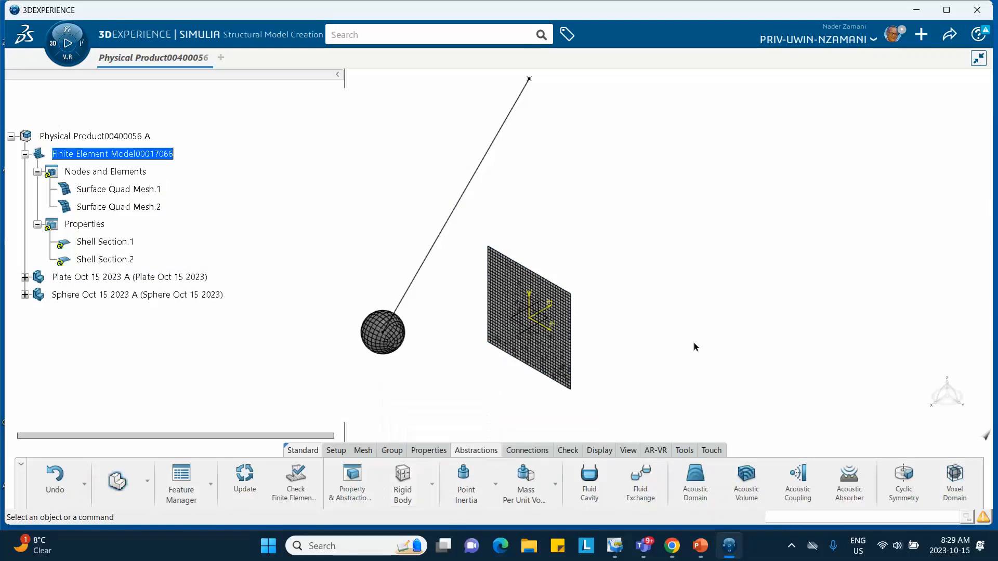
pyautogui.click(401, 489)
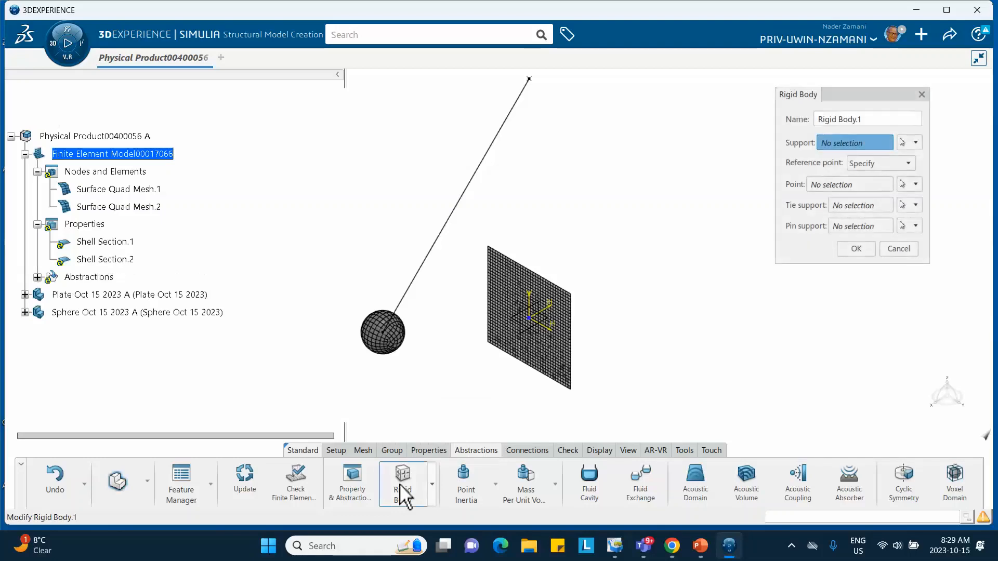
pyautogui.click(383, 337)
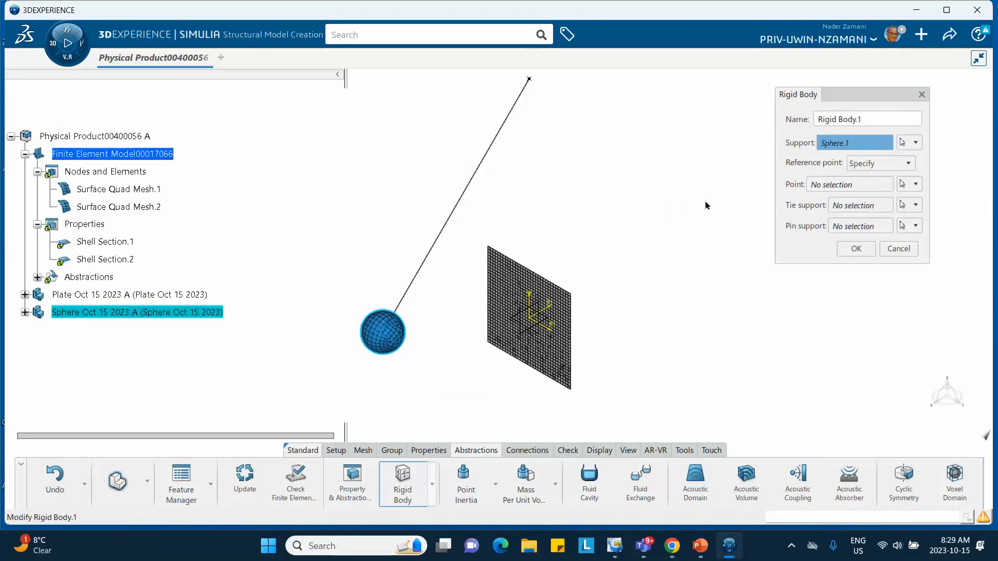
pyautogui.click(844, 186)
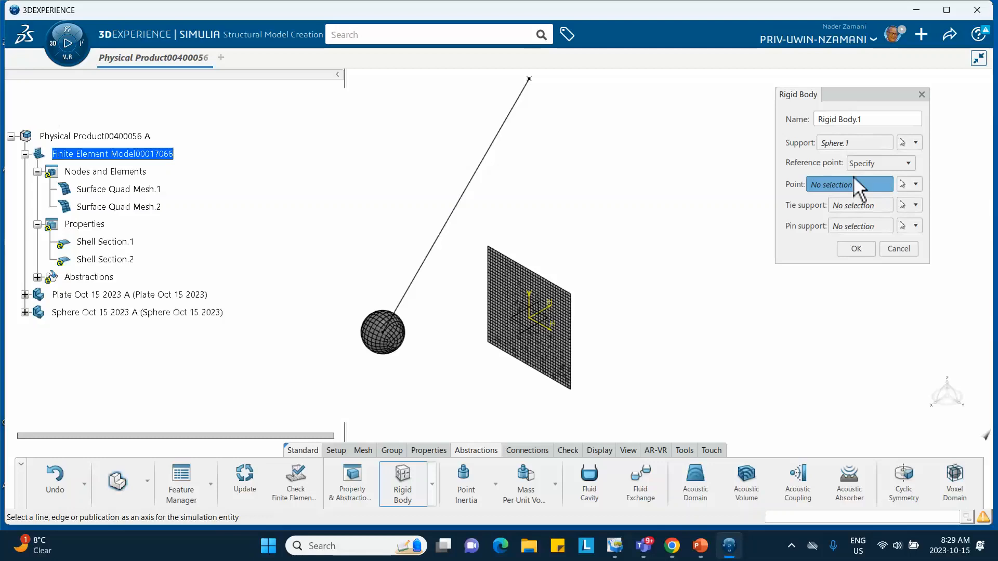
pyautogui.click(531, 78)
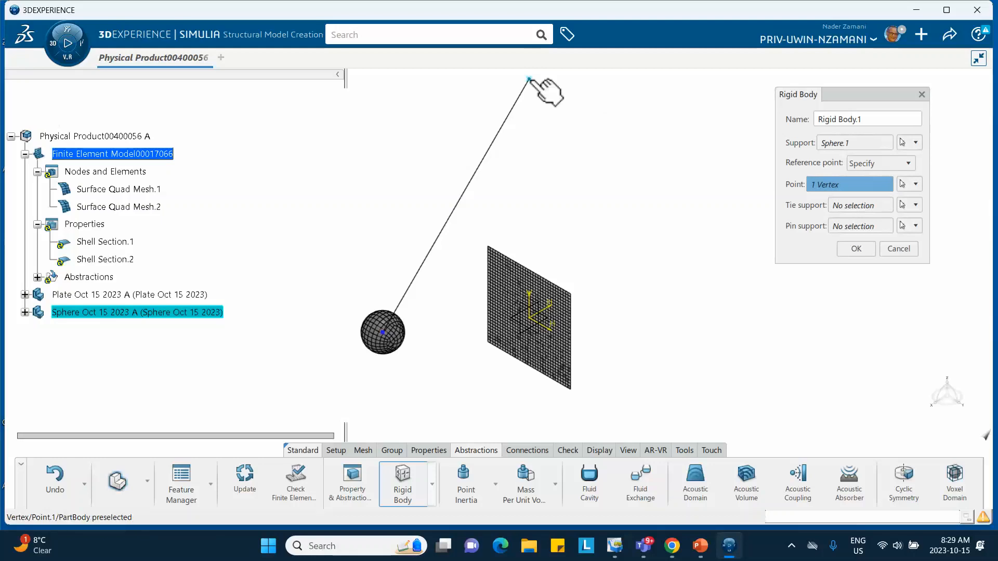
pyautogui.rightClick(824, 184)
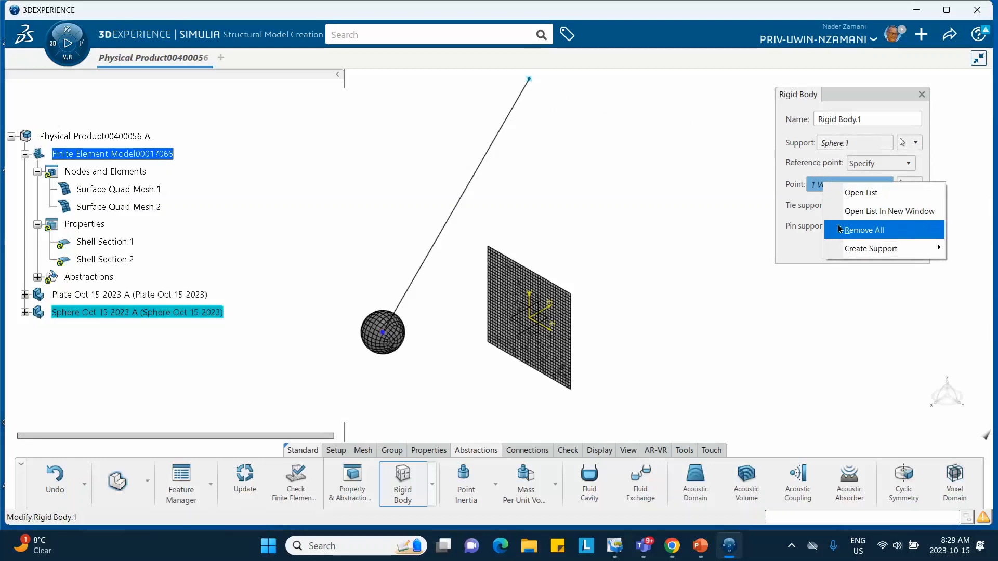
pyautogui.click(858, 230)
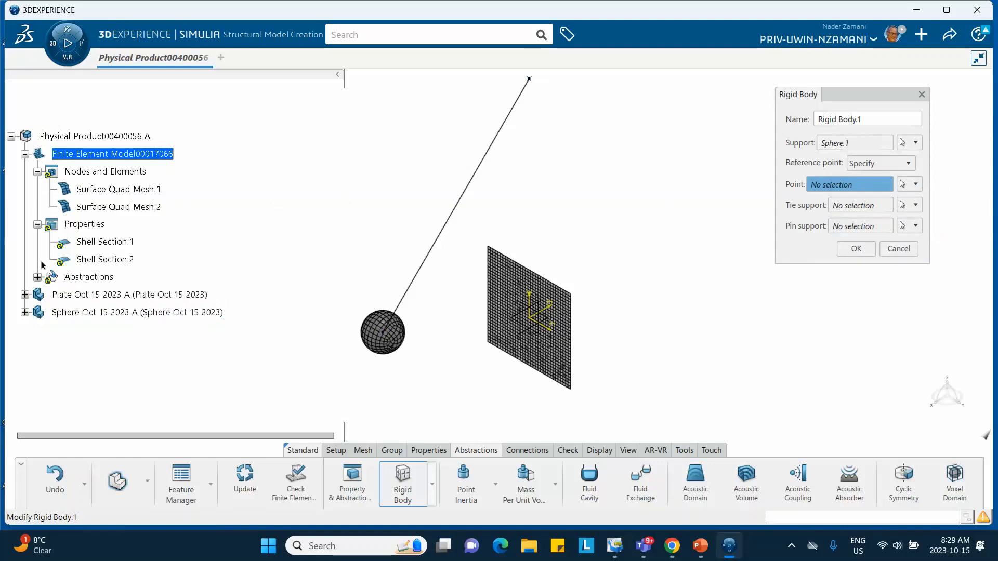
# Step: Assign Point.1 from the sphere's PartBody as the rigid body's reference point and complete the rigid body
pyautogui.scroll(-1, 39, 266)
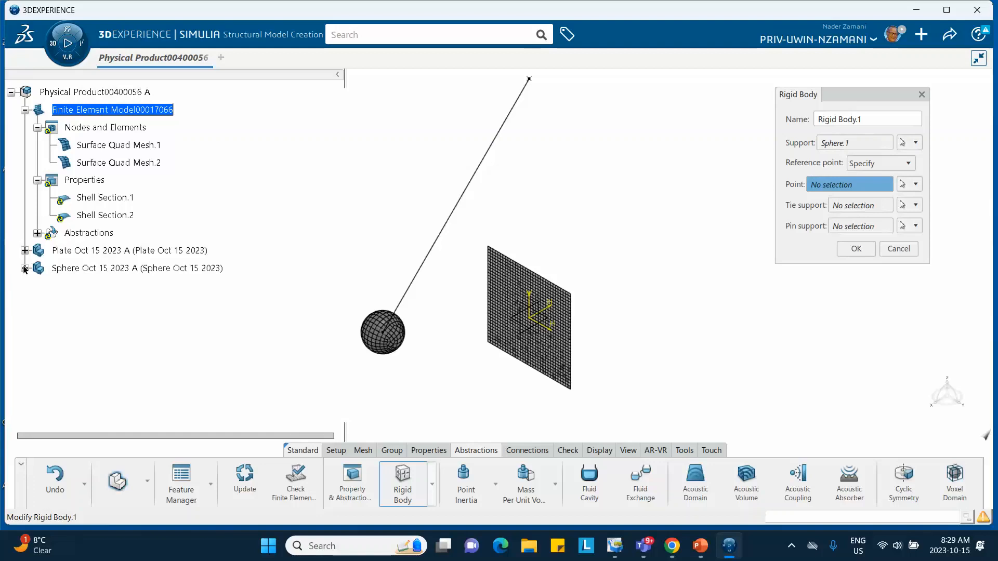
pyautogui.click(25, 268)
pyautogui.scroll(-2, 101, 263)
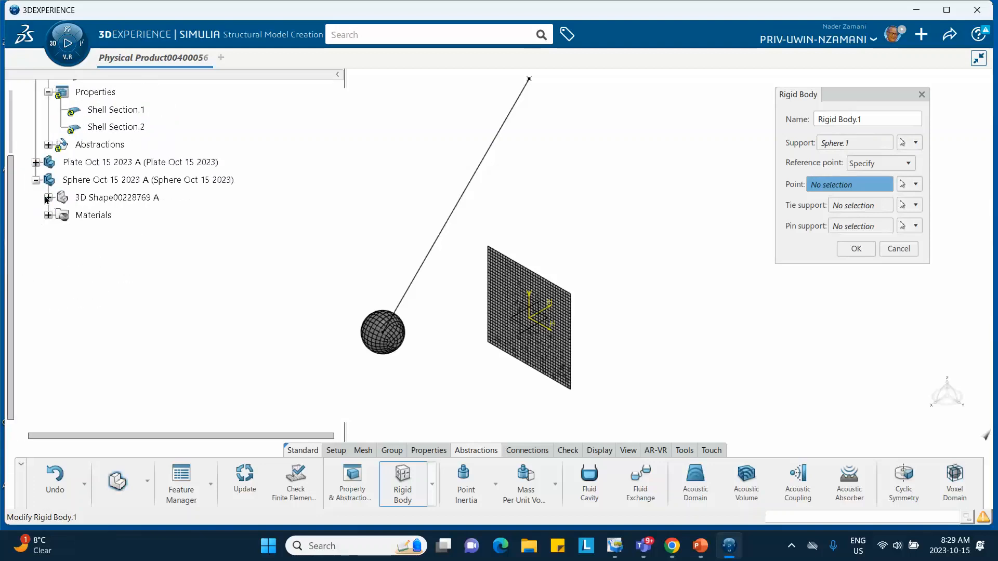
pyautogui.click(48, 198)
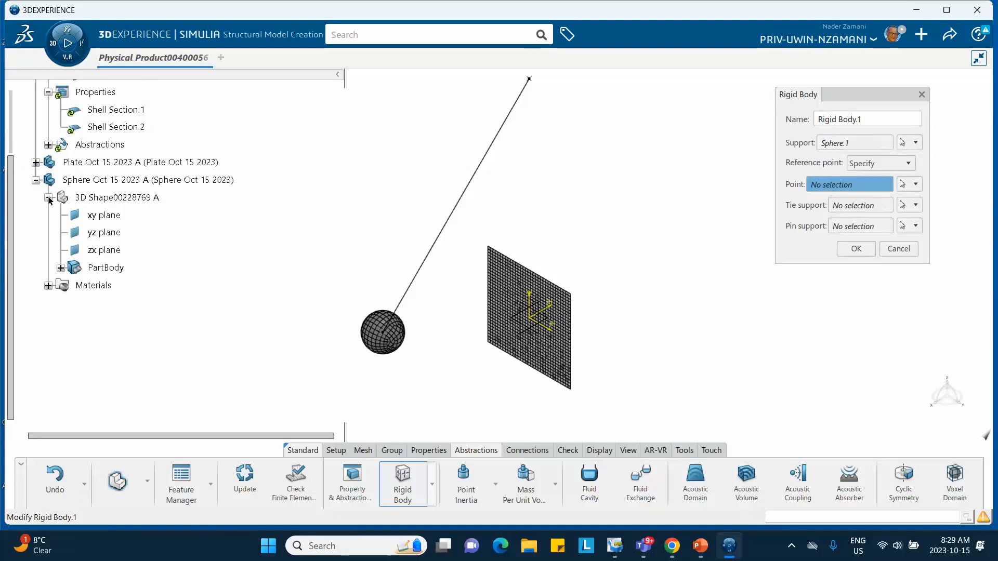
pyautogui.click(61, 269)
pyautogui.click(119, 286)
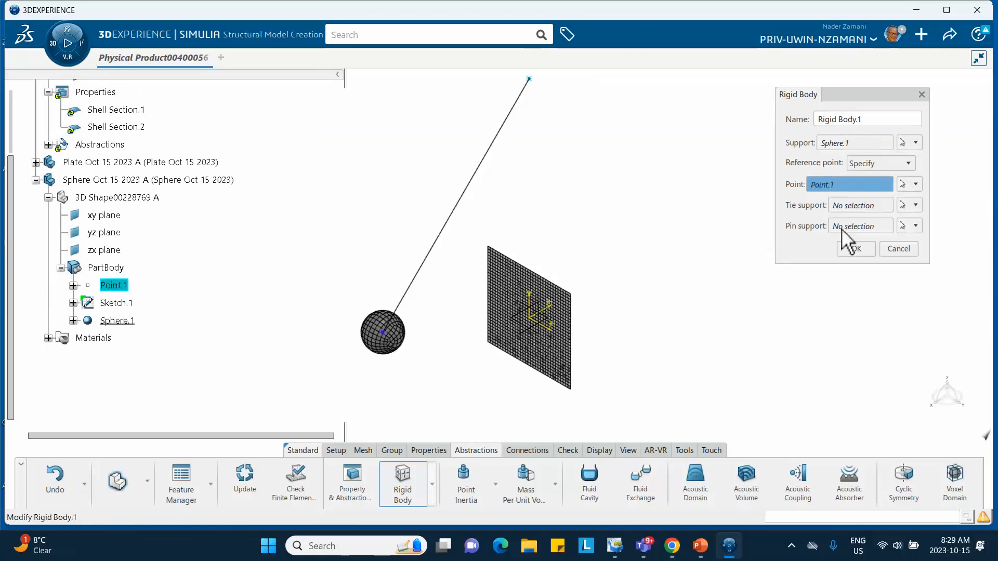
pyautogui.click(854, 249)
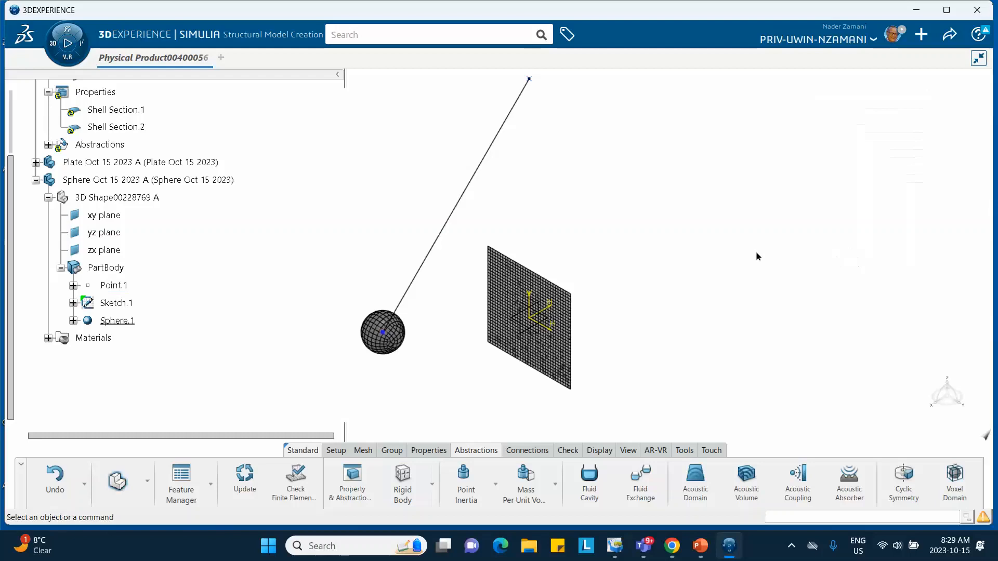
# Step: Start a point inertia on the sphere part's Point.1 with a mass of 1.5 kg
pyautogui.click(464, 486)
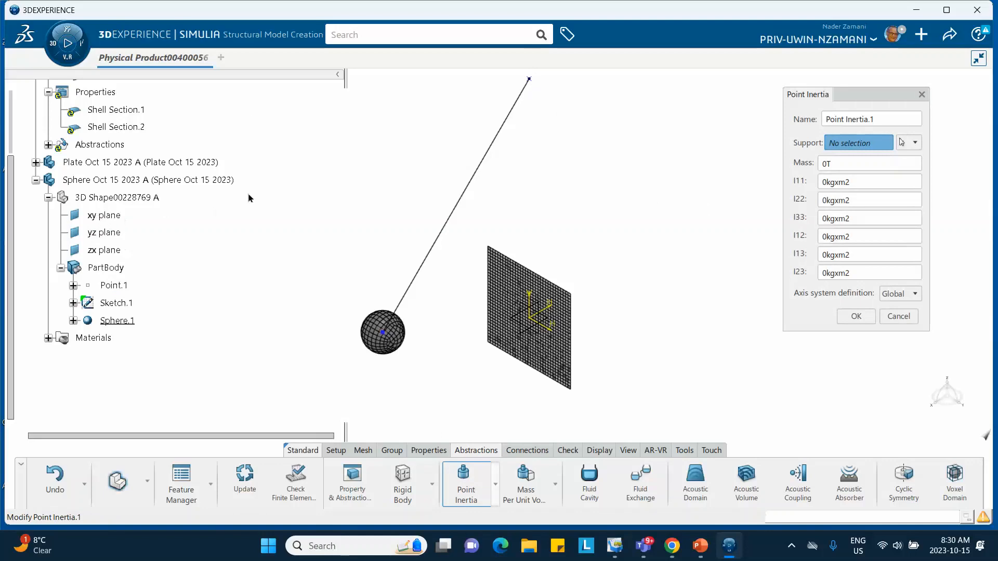
pyautogui.click(118, 286)
pyautogui.moveTo(838, 164); pyautogui.dragTo(764, 165)
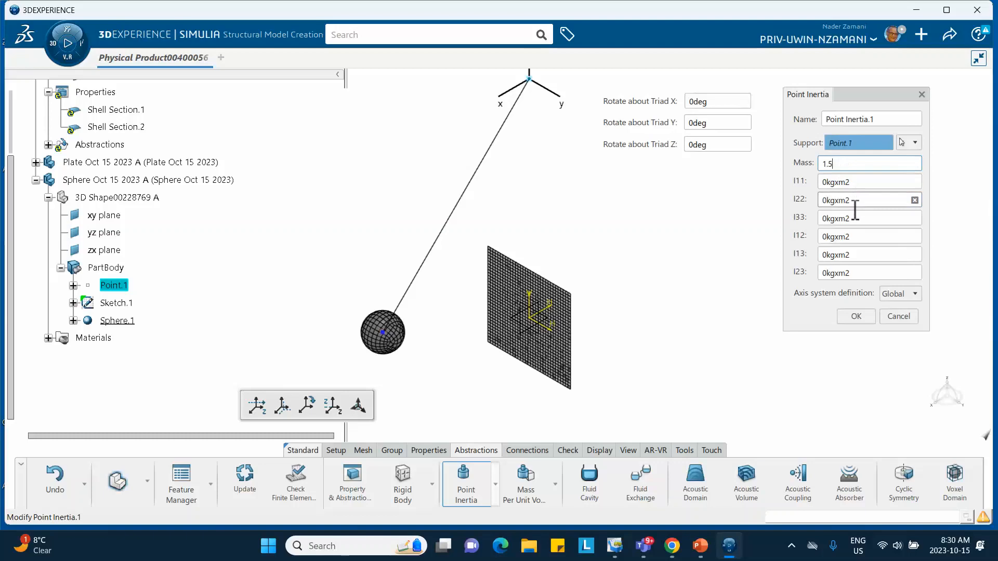
pyautogui.write('T')
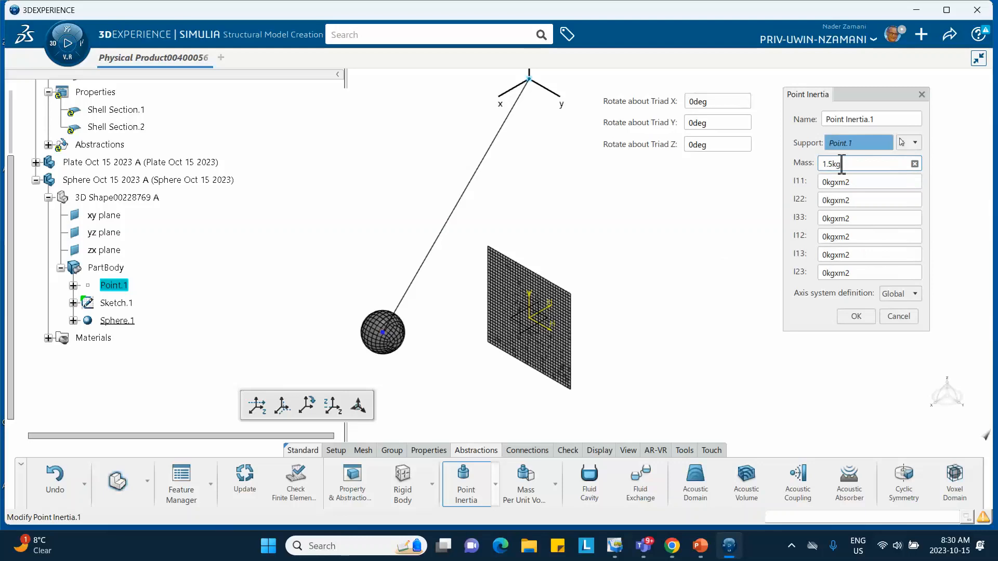
pyautogui.click(691, 247)
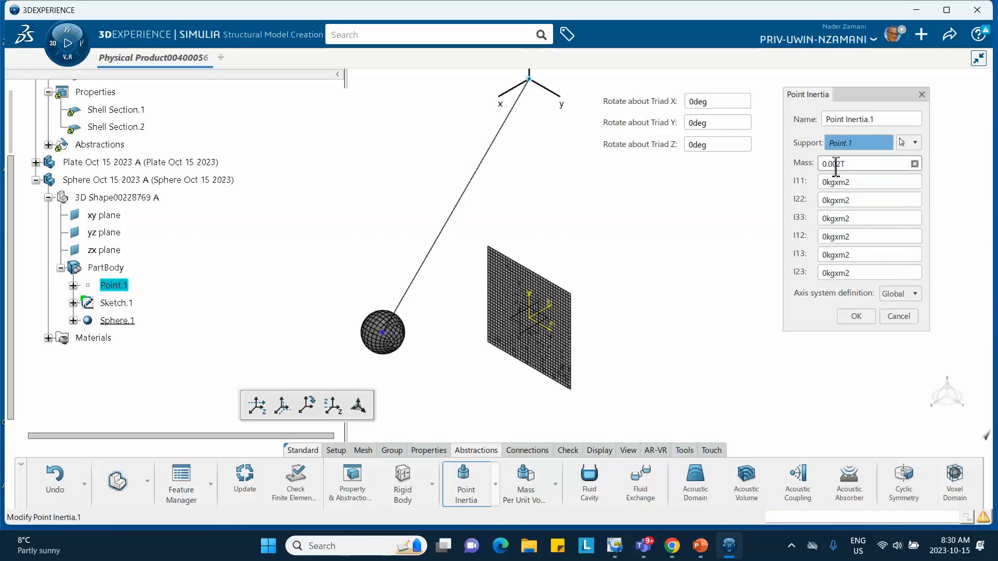
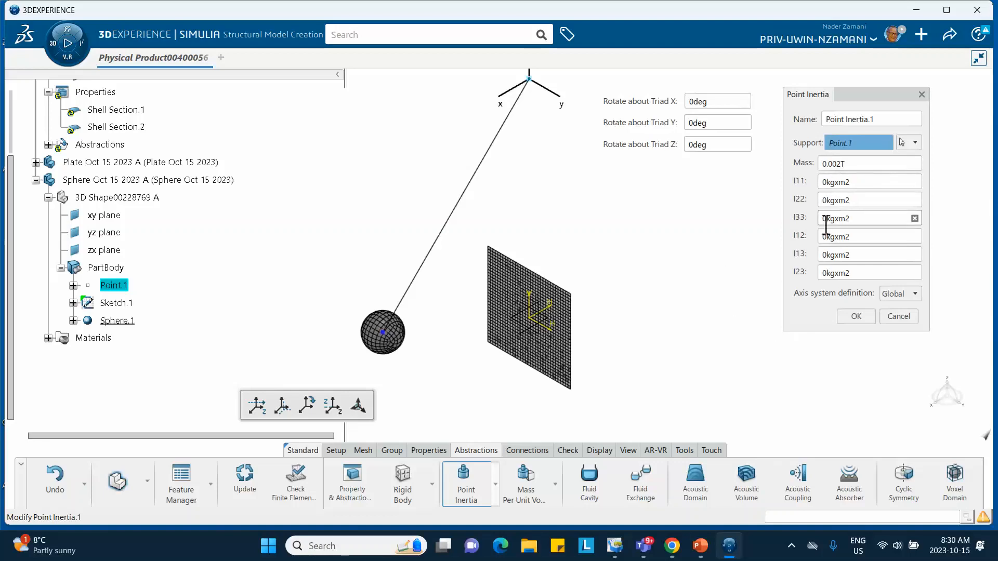
# Step: Set the point inertia's I11 and I22 moments to 0.77 kgxm2 each
pyautogui.click(826, 183)
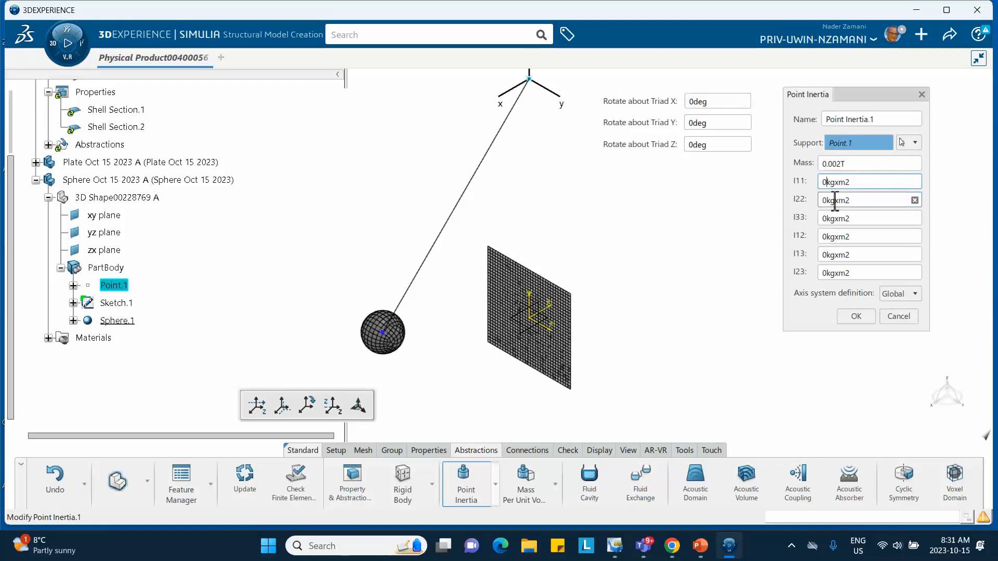
pyautogui.press('BackSpace')
pyautogui.write('.77')
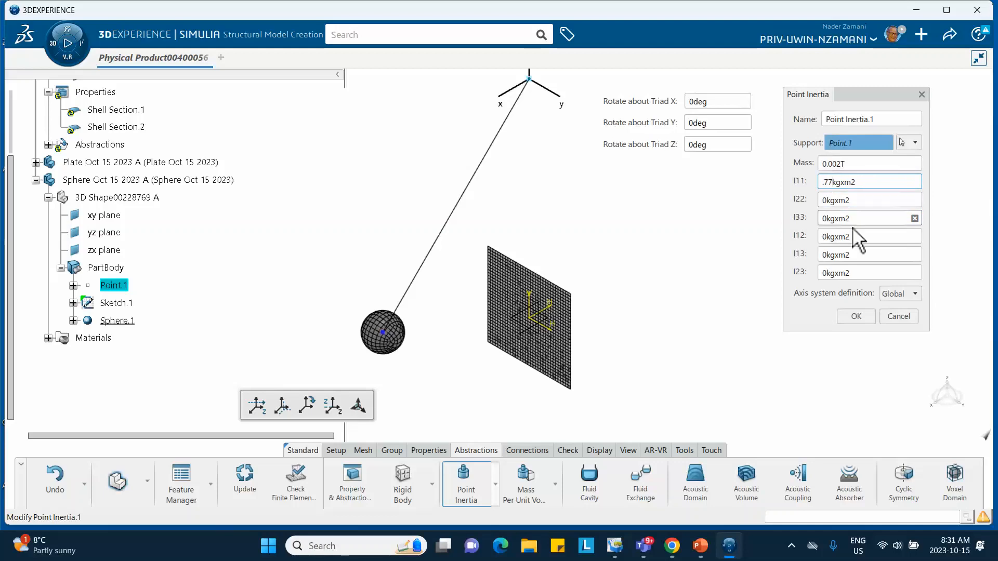
pyautogui.press('Return')
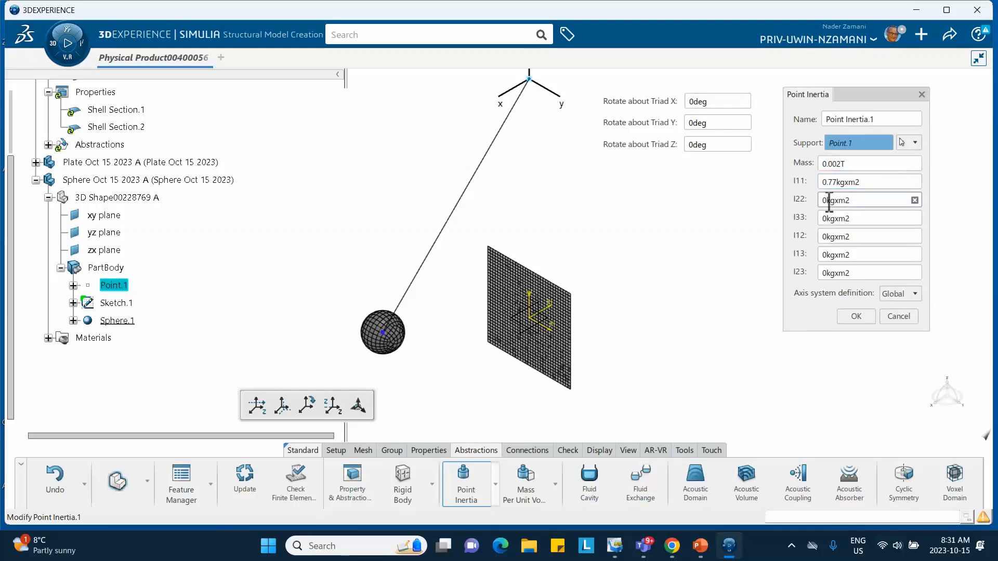
pyautogui.doubleClick(826, 201)
pyautogui.click(829, 201)
pyautogui.press('BackSpace')
pyautogui.write('.77')
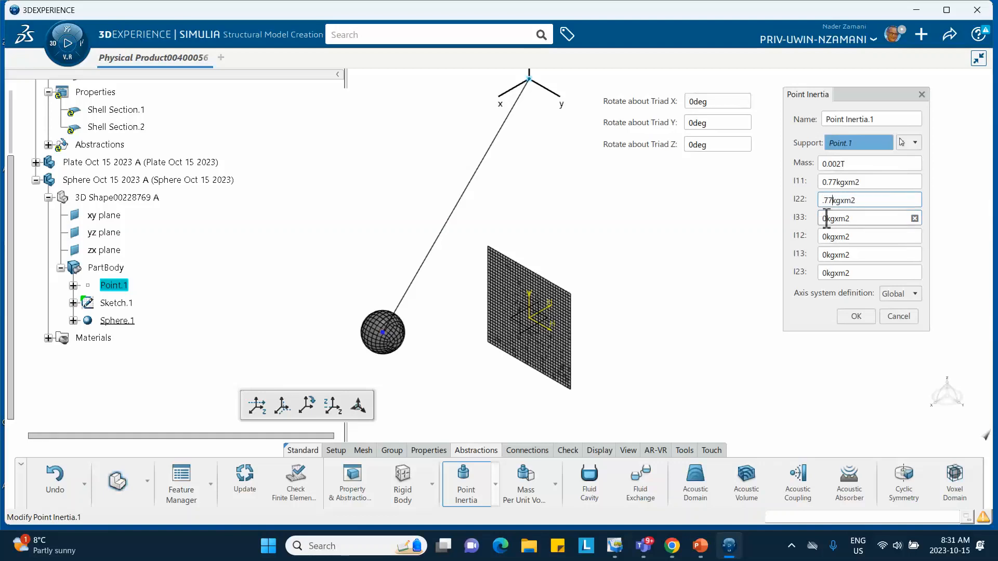
pyautogui.press('Home')
pyautogui.write('0')
pyautogui.press('Tab')
# Step: Set the point inertia's I33 moment to 0.77 kgxm2 and complete the point inertia
pyautogui.click(828, 218)
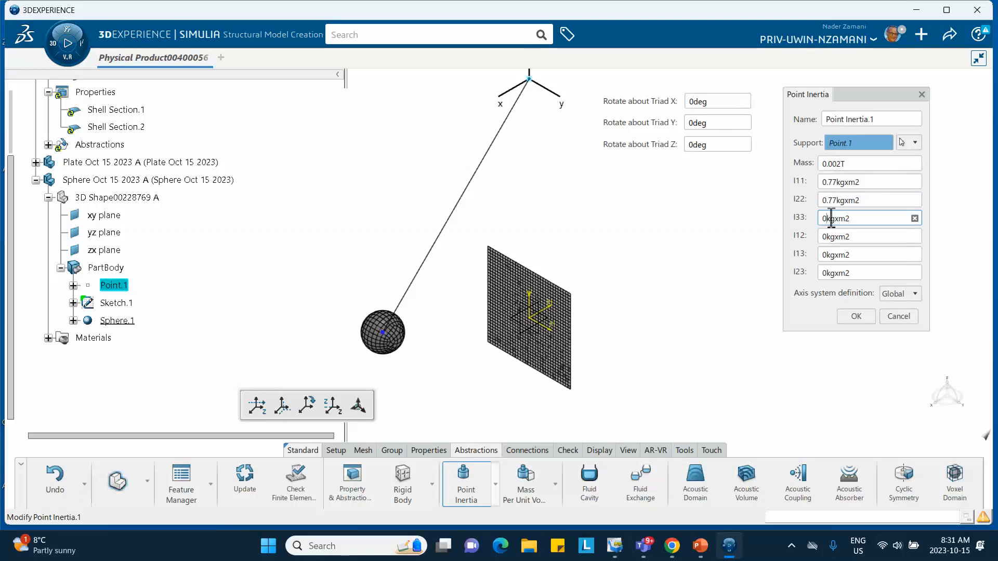
pyautogui.press('BackSpace')
pyautogui.write('.77')
pyautogui.click(854, 316)
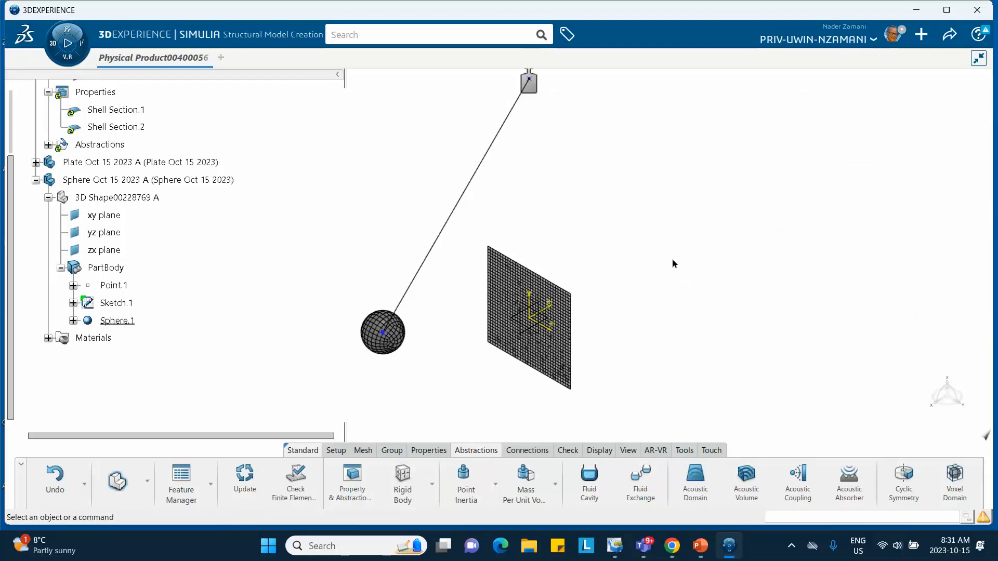
# Step: Save the physical product together with its finite element model
pyautogui.moveTo(586, 181)
pyautogui.mouseDown(button='middle')
pyautogui.moveTo(546, 194)
pyautogui.moveTo(563, 196)
pyautogui.moveTo(586, 169)
pyautogui.moveTo(577, 193)
pyautogui.mouseUp(button='middle')
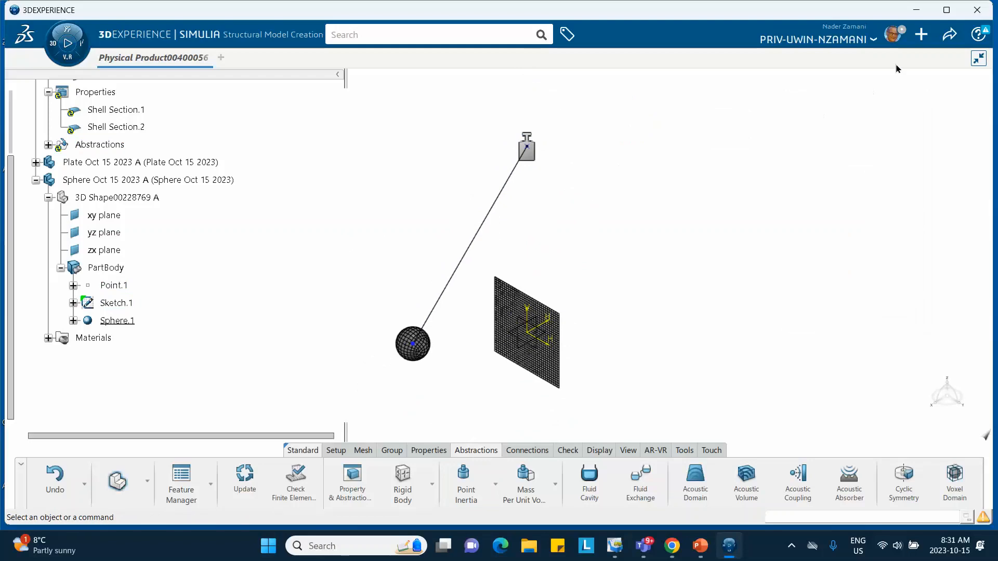
pyautogui.click(949, 34)
pyautogui.click(884, 61)
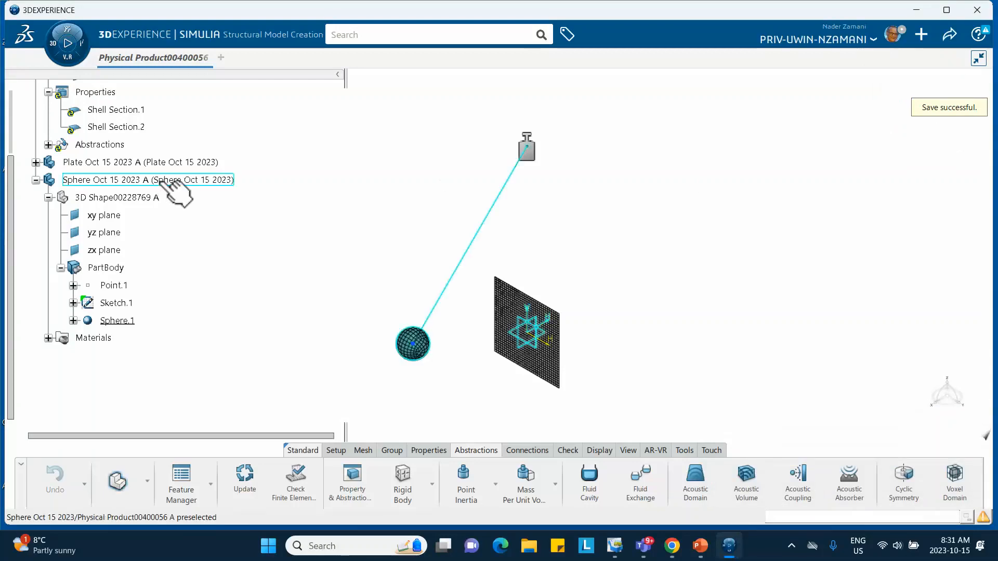
# Step: Switch to Mechanical Scenario Creation to create a physics simulation of the physical product
pyautogui.scroll(3, 171, 190)
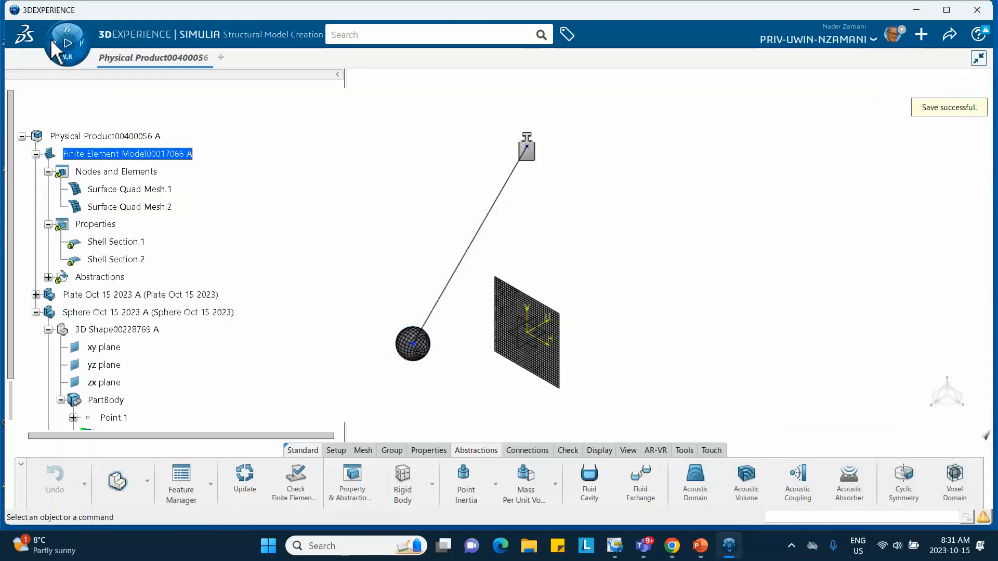
pyautogui.click(54, 43)
pyautogui.scroll(-3, 106, 187)
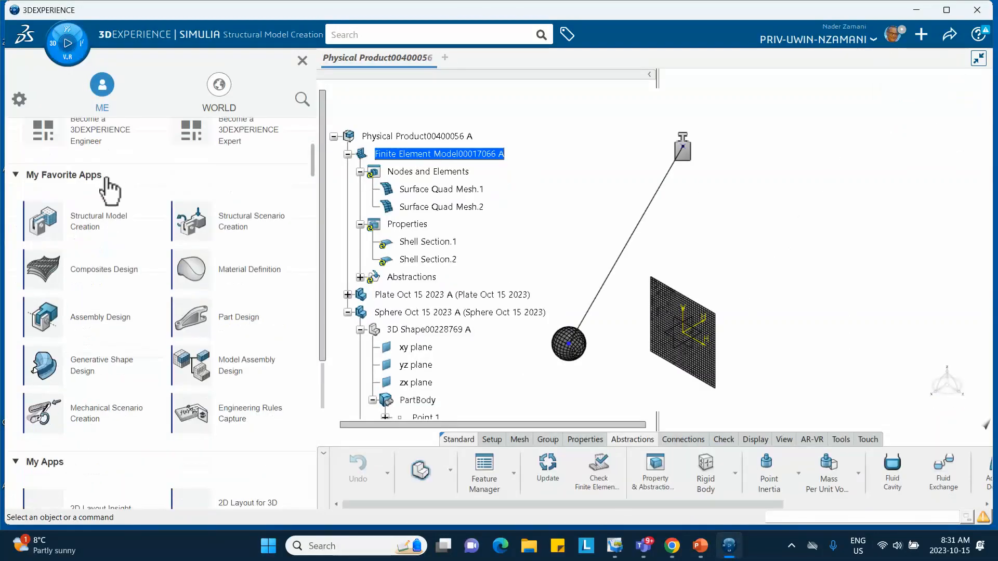
pyautogui.scroll(-3, 110, 198)
pyautogui.scroll(2, 107, 260)
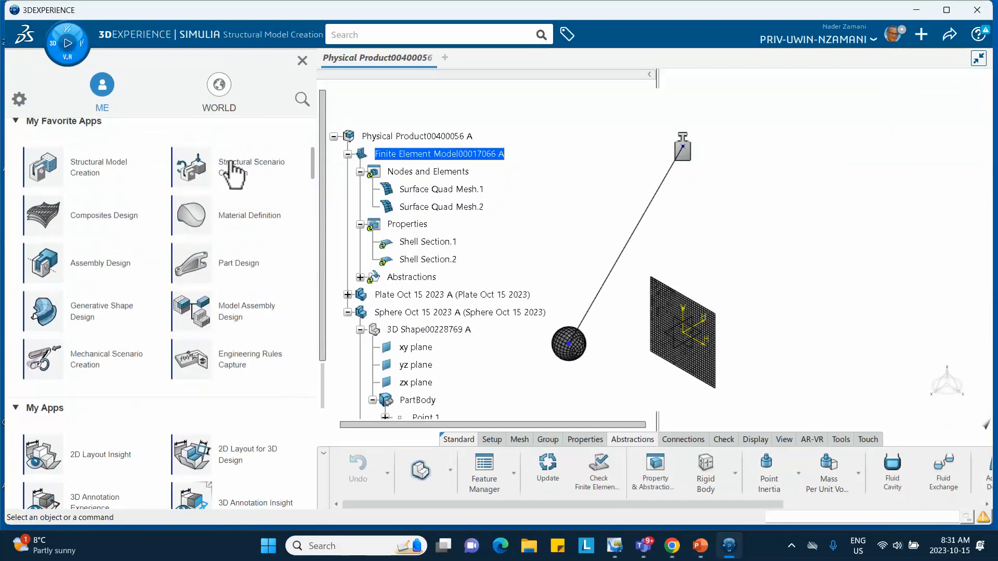
pyautogui.click(82, 367)
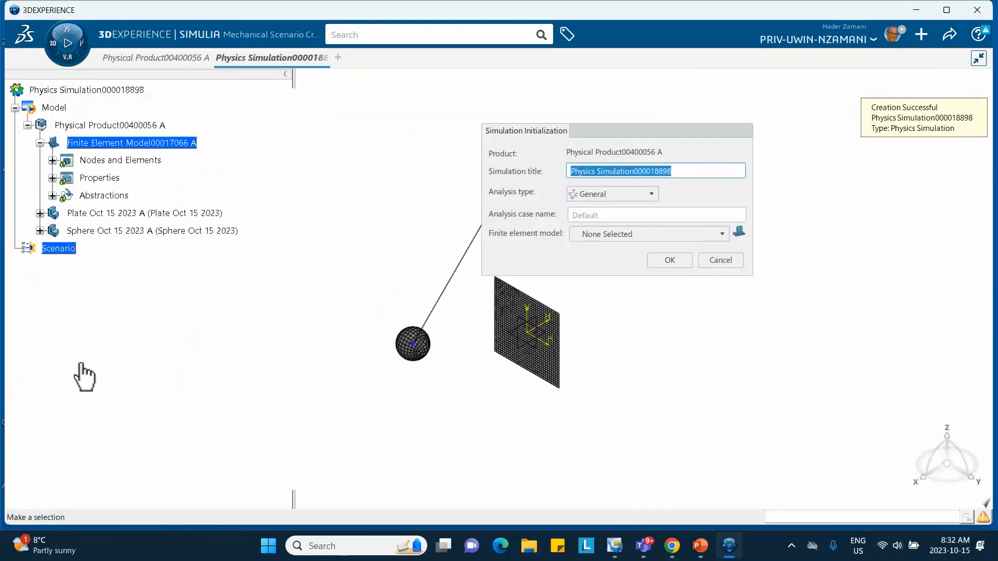
# Step: Initialize the simulation with analysis type Structural and Finite Element Model00017066 A
pyautogui.click(602, 195)
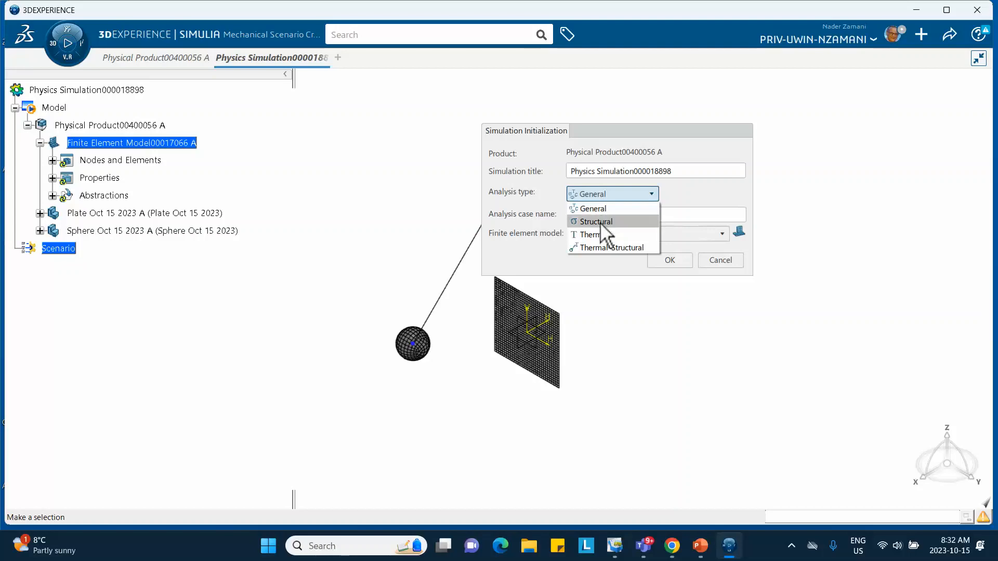
pyautogui.click(600, 223)
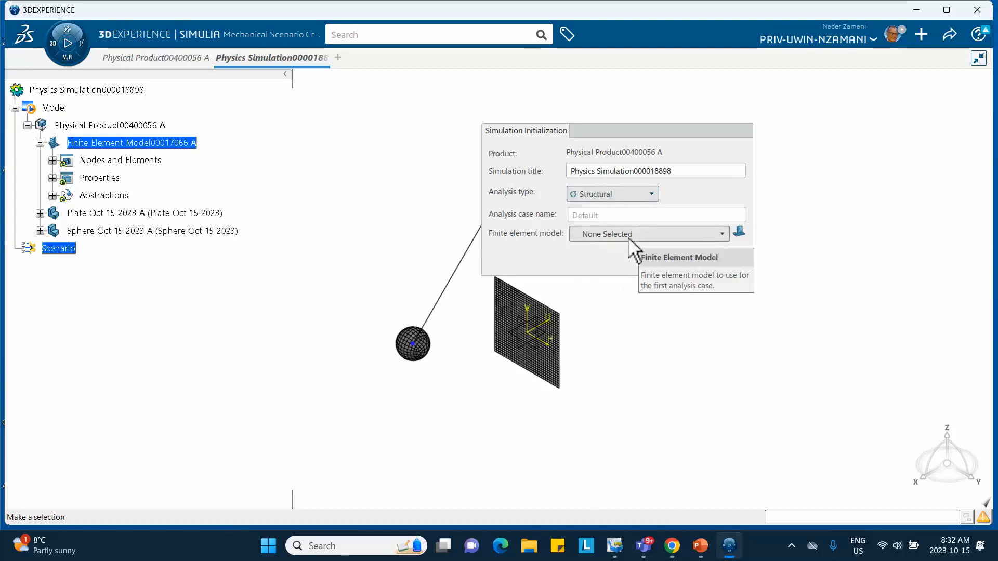
pyautogui.click(630, 235)
pyautogui.click(617, 260)
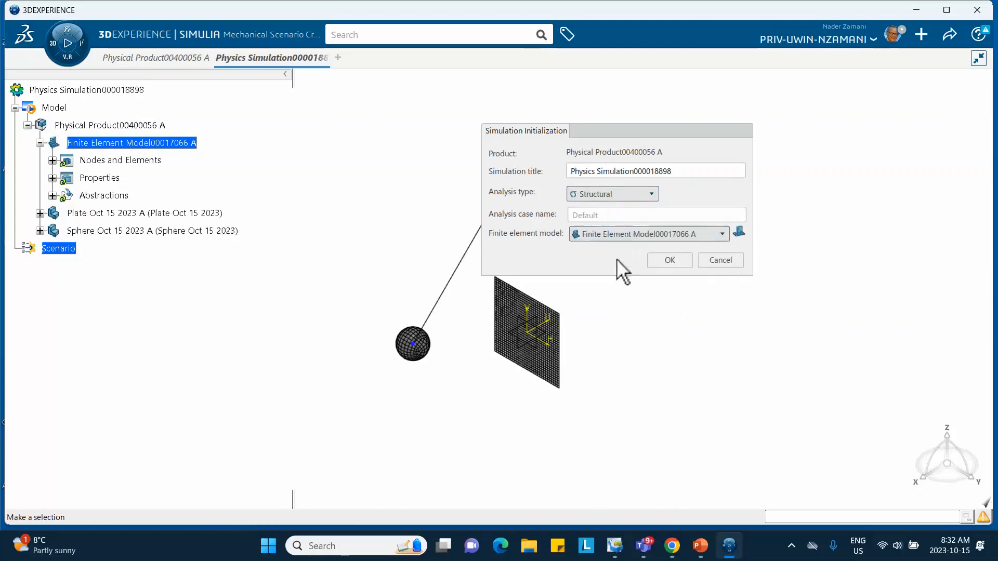
pyautogui.click(670, 259)
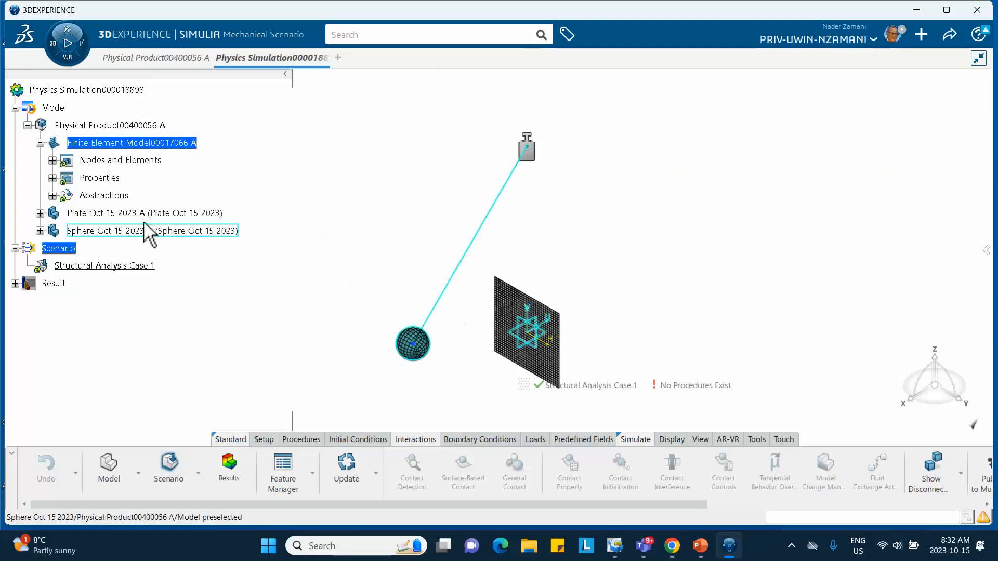
# Step: Examine the finite element model's meshes, shell sections and abstractions against the reference slide in PowerPoint
pyautogui.click(52, 161)
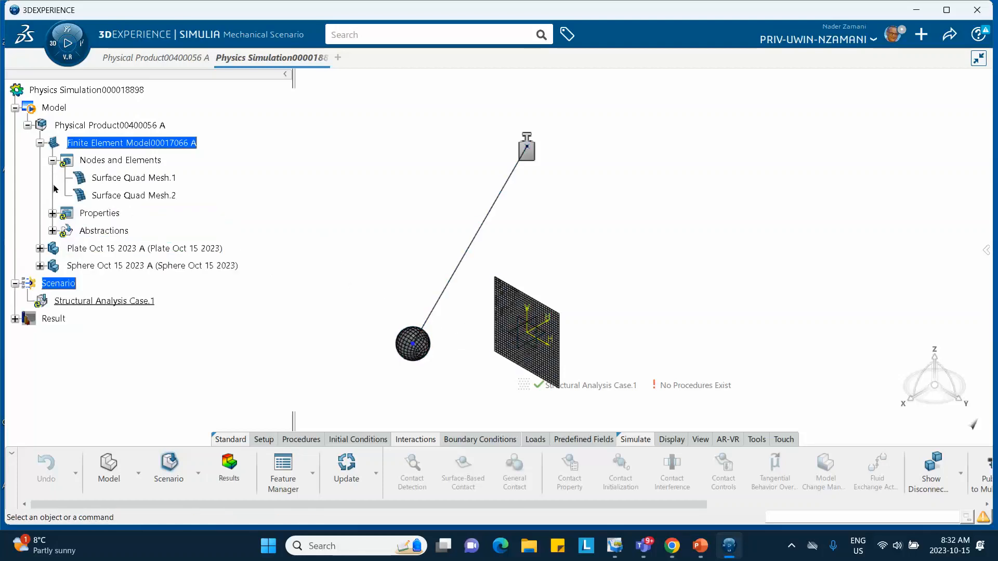
pyautogui.click(53, 213)
pyautogui.click(53, 267)
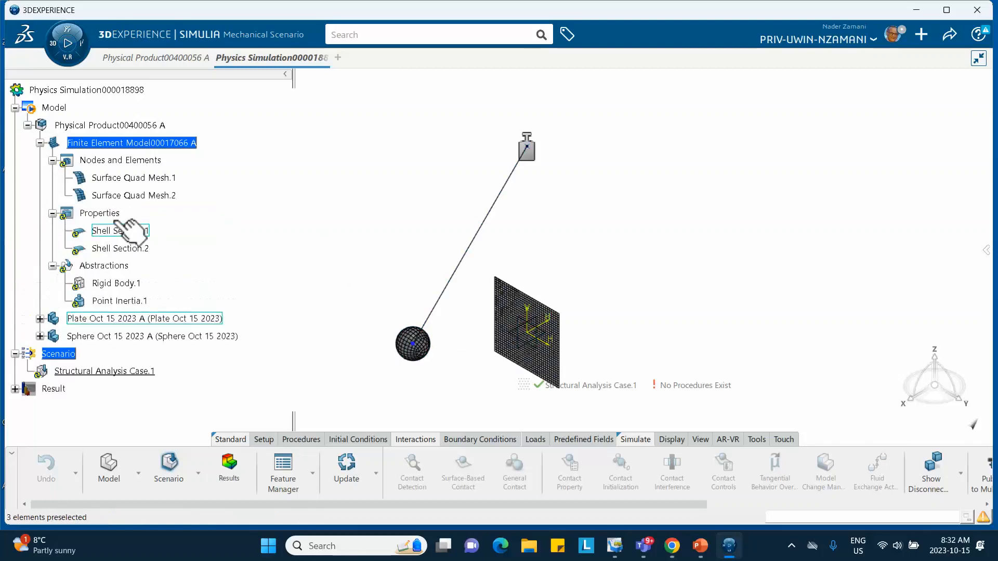
pyautogui.click(700, 545)
pyautogui.click(102, 464)
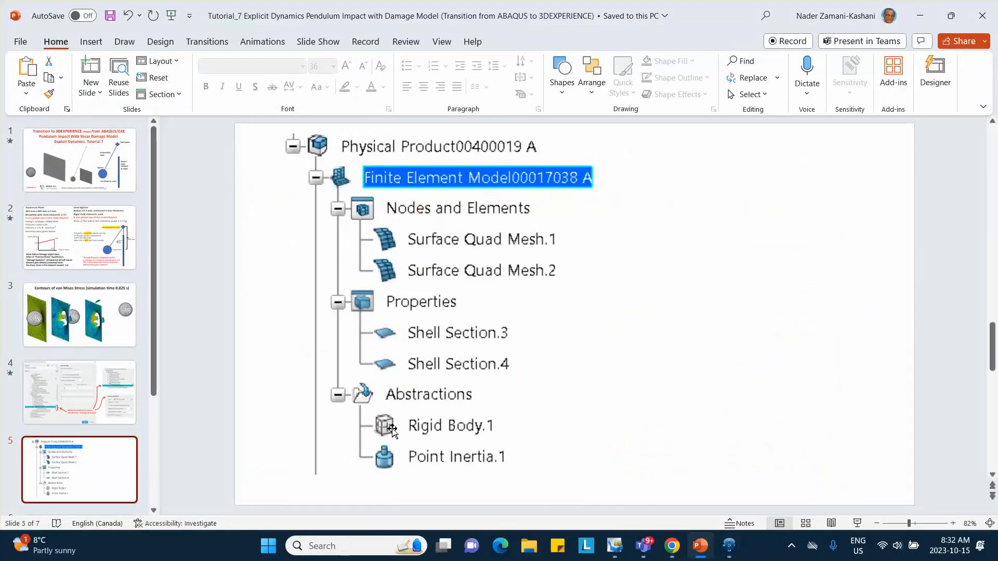
pyautogui.click(920, 16)
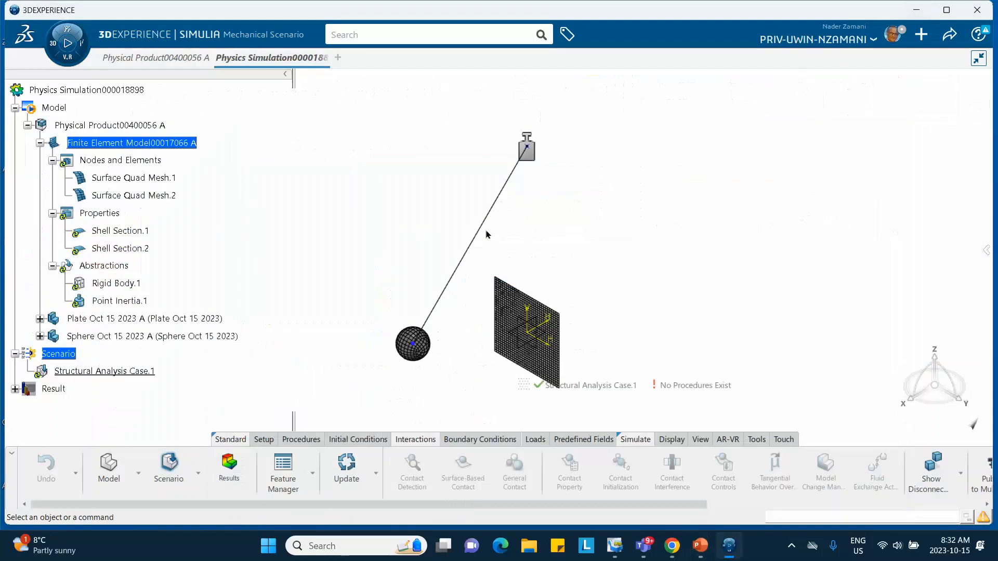
pyautogui.click(39, 144)
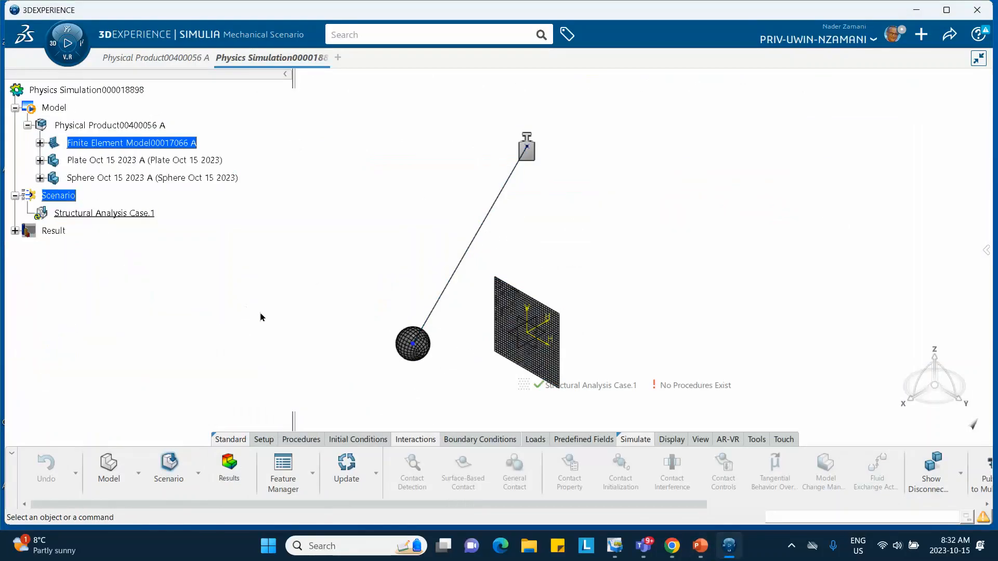
# Step: Add an explicit dynamic step with a step time of .025 to the structural analysis case
pyautogui.click(296, 440)
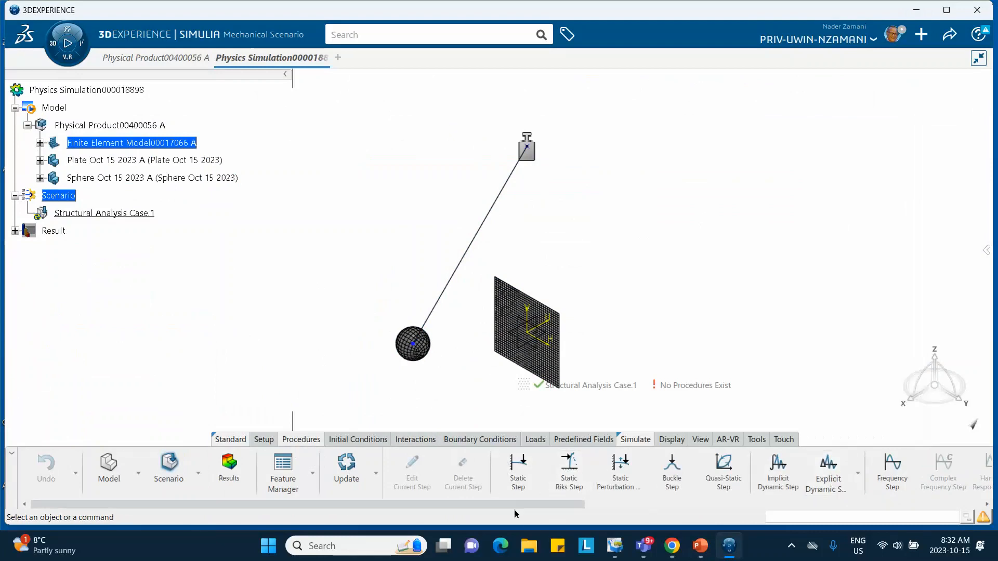
pyautogui.click(832, 477)
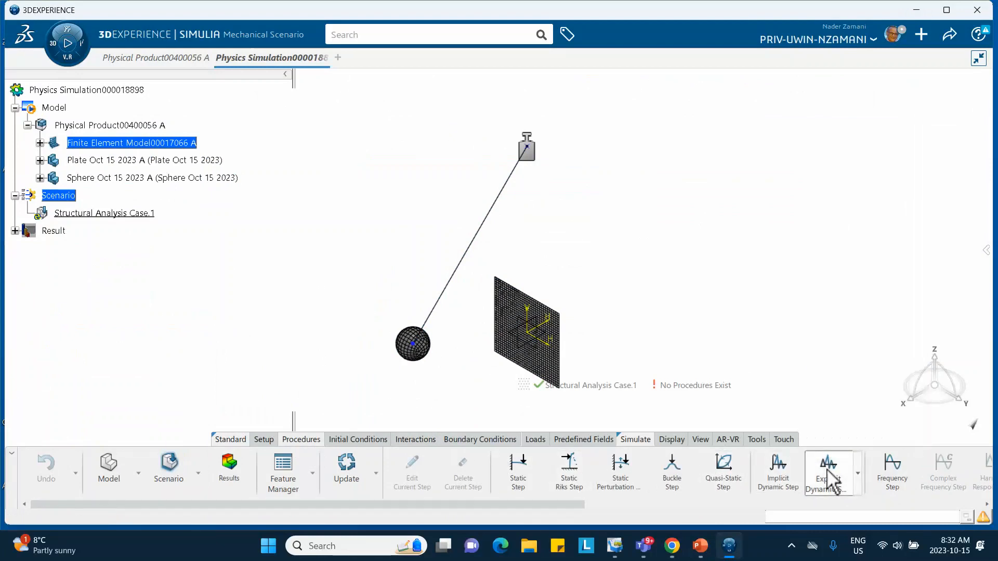
pyautogui.doubleClick(803, 142)
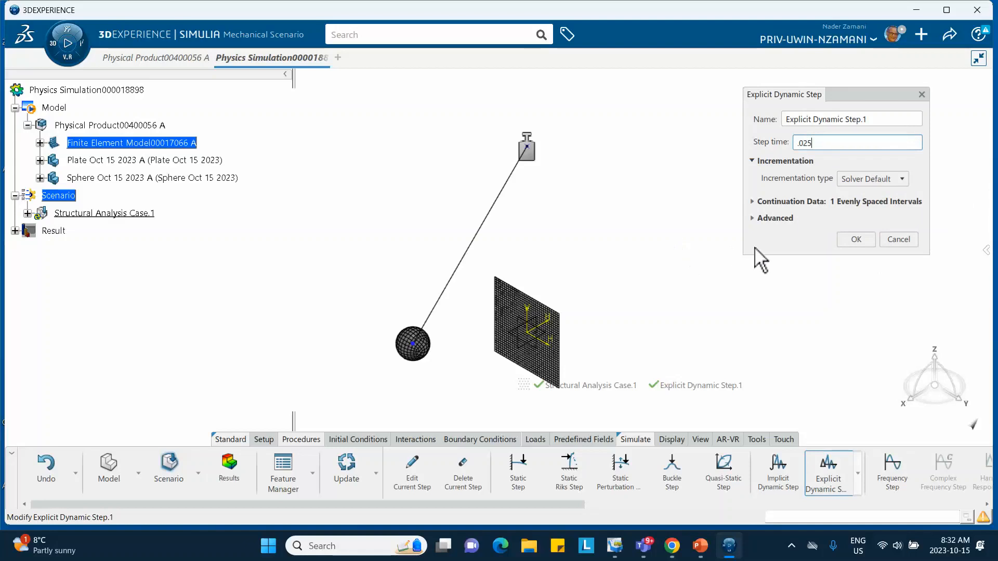
pyautogui.click(856, 240)
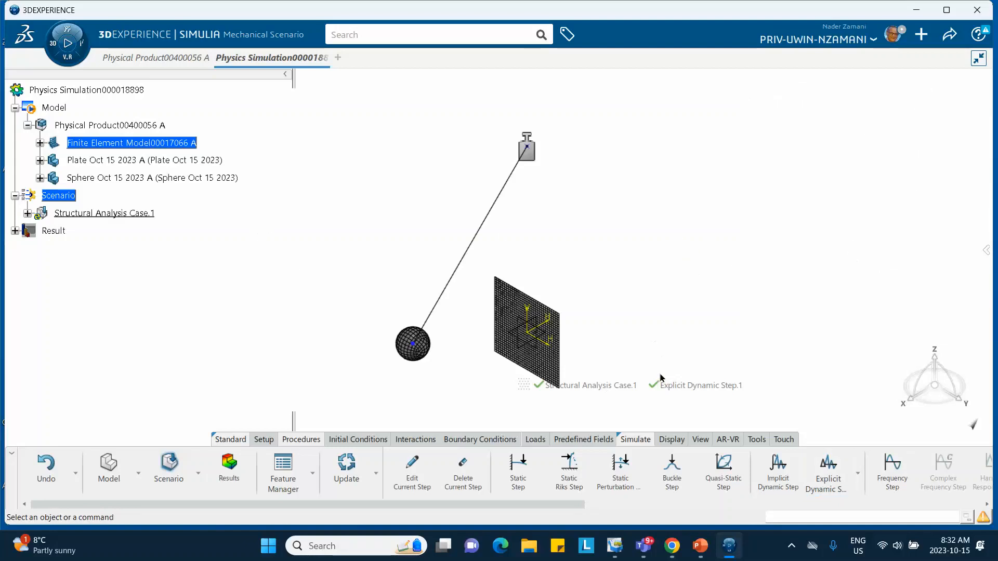
# Step: Start a Clamp boundary condition for the plate
pyautogui.moveTo(595, 318); pyautogui.dragTo(541, 280, button='middle')
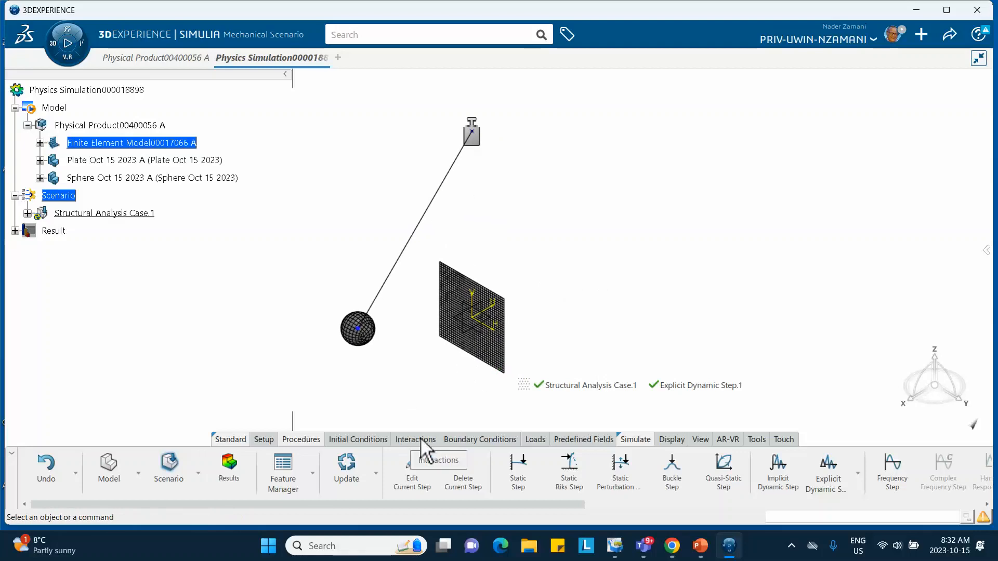
pyautogui.click(458, 440)
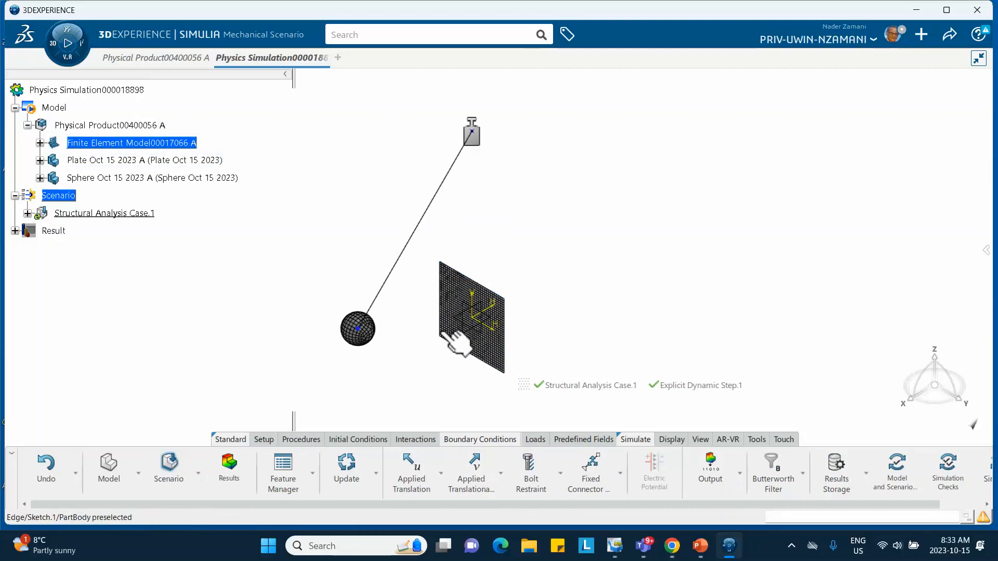
pyautogui.click(441, 474)
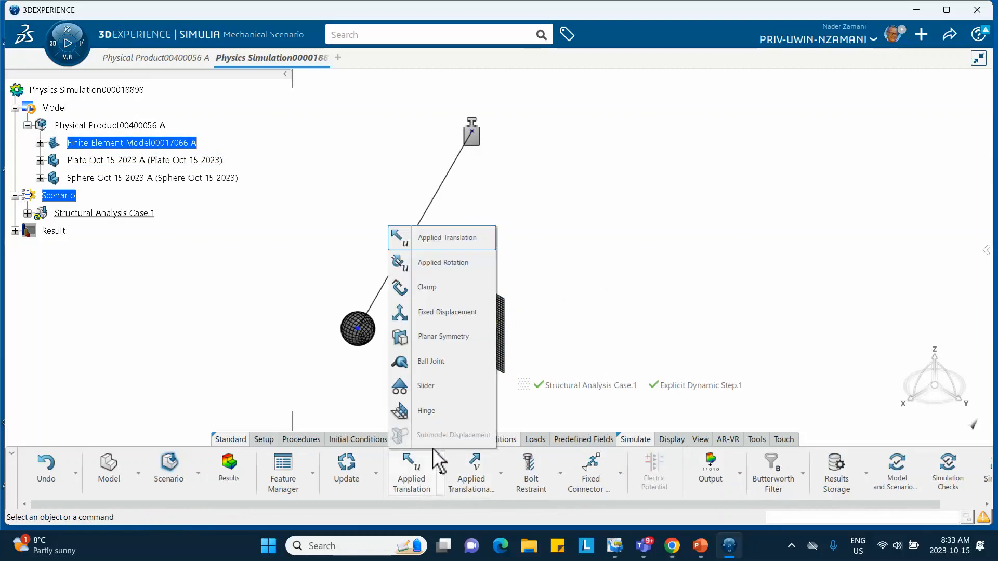
pyautogui.click(428, 291)
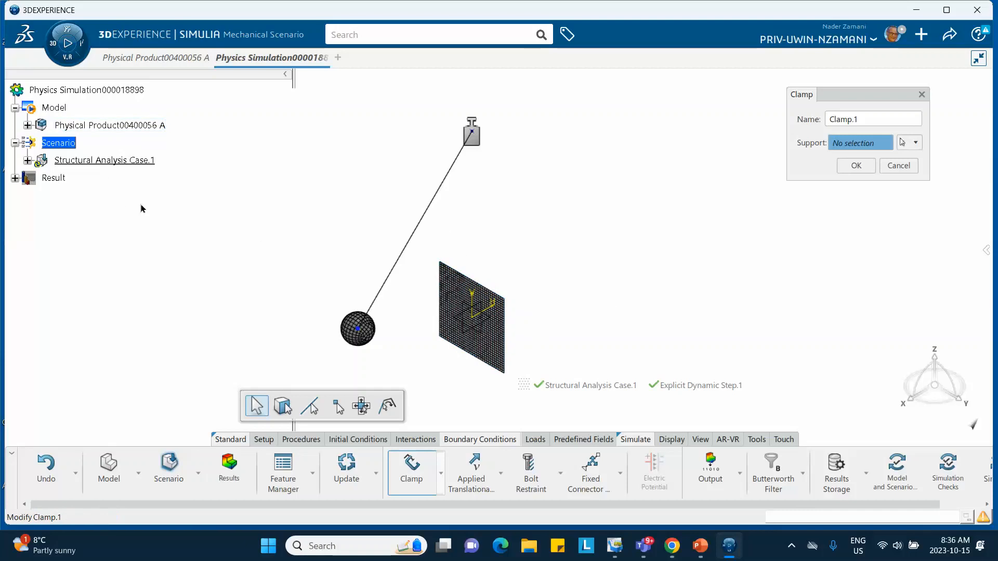
# Step: Show the plate's Sketch.1 and hide it again
pyautogui.click(28, 125)
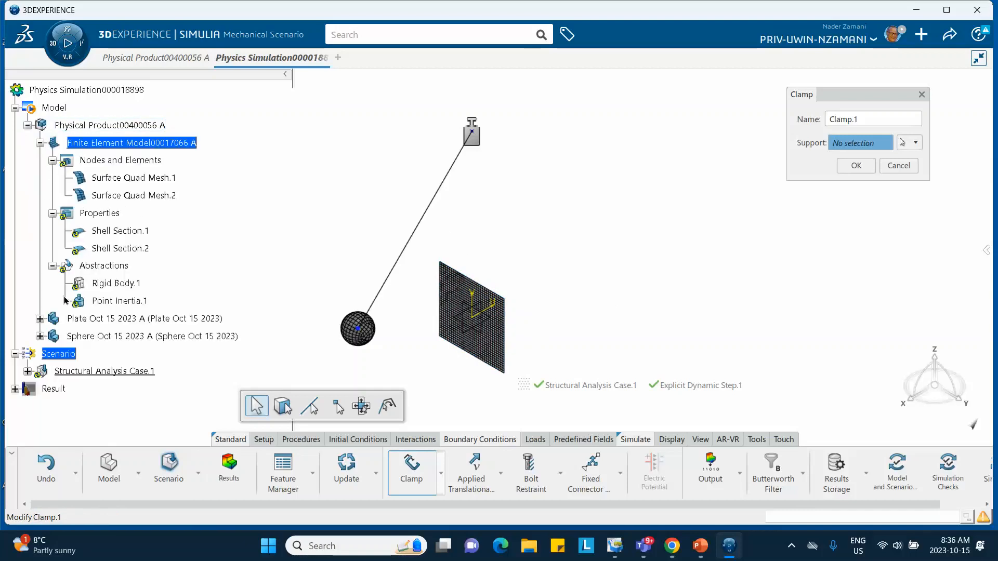
pyautogui.click(40, 318)
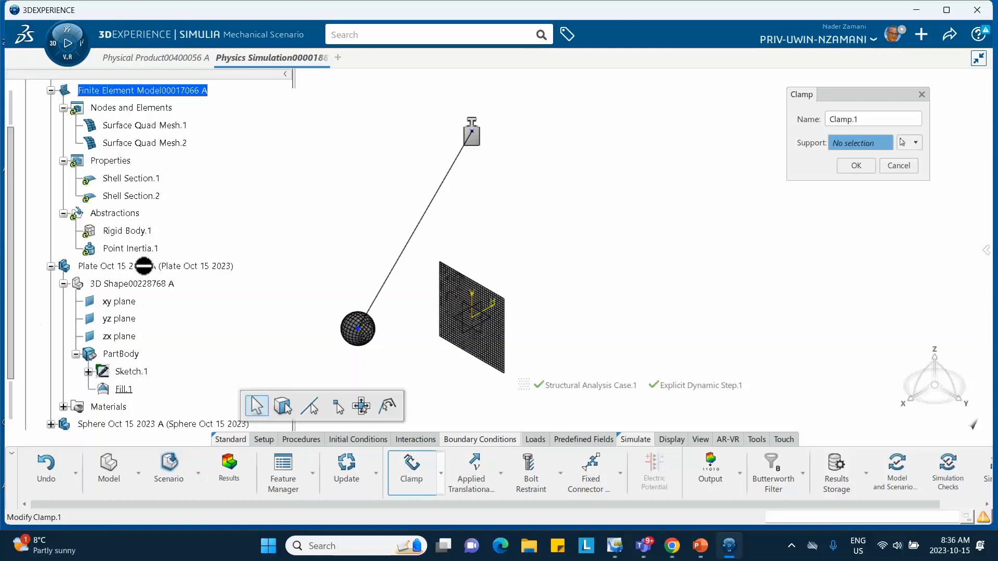
pyautogui.scroll(-3, 143, 271)
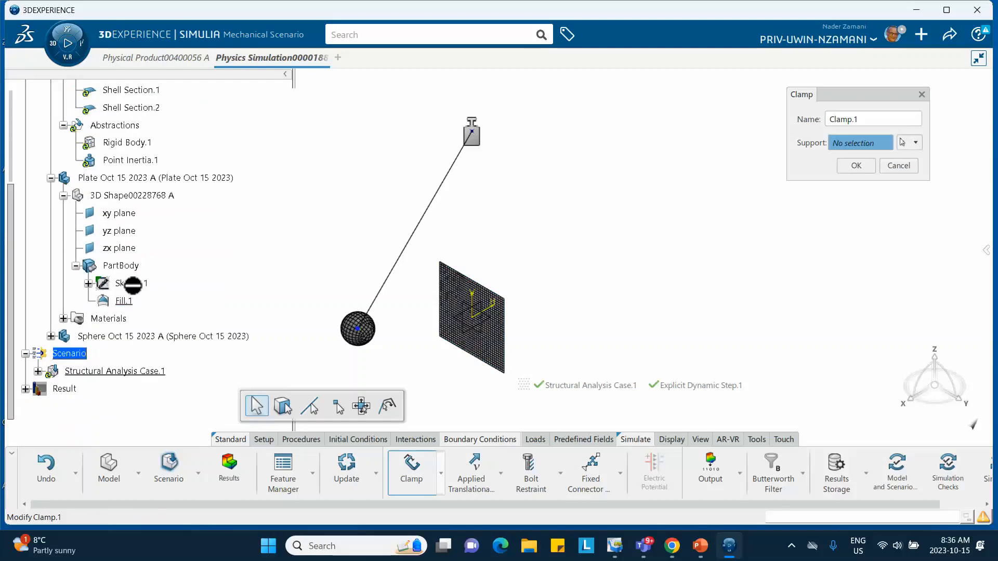
pyautogui.rightClick(129, 285)
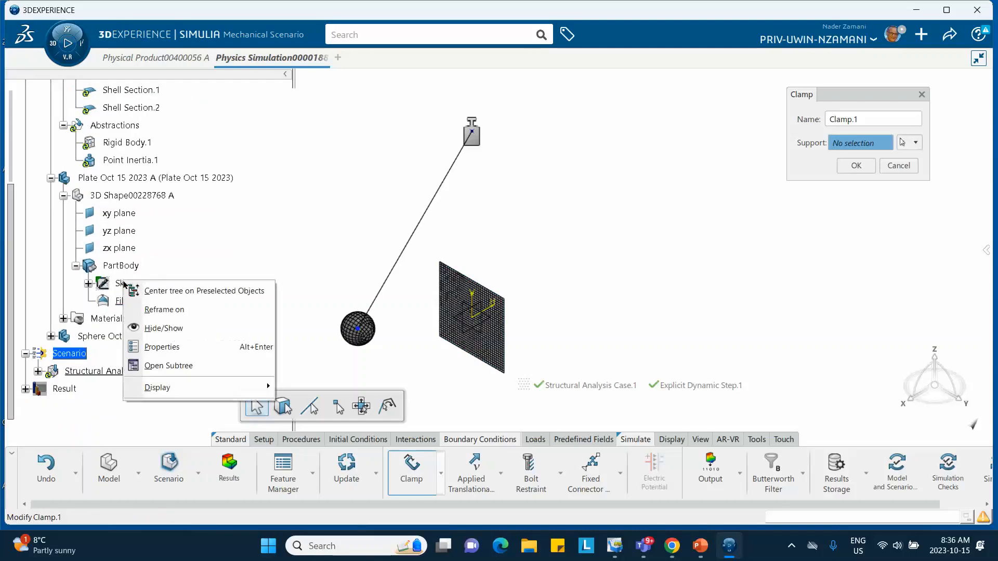
pyautogui.click(161, 331)
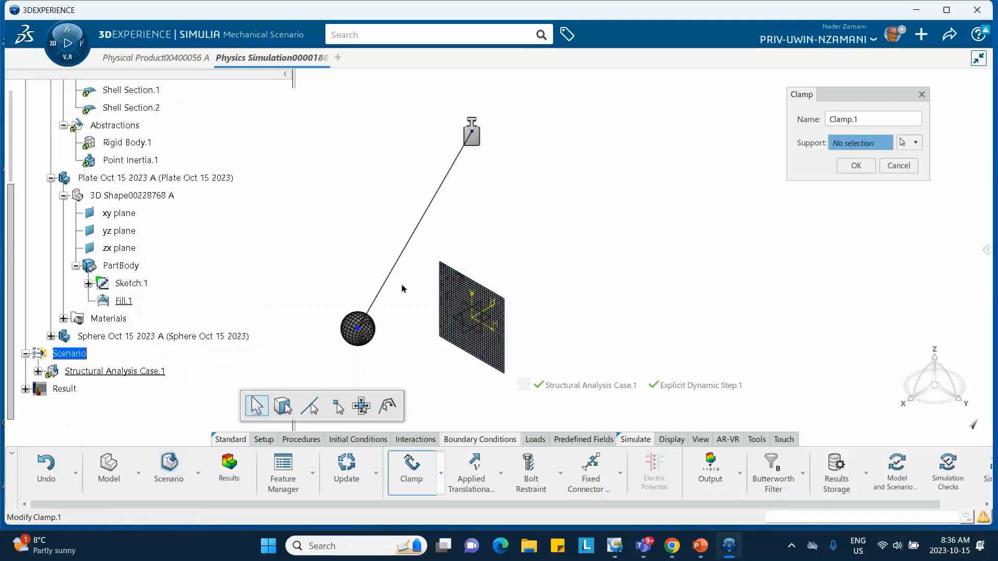
pyautogui.rightClick(126, 283)
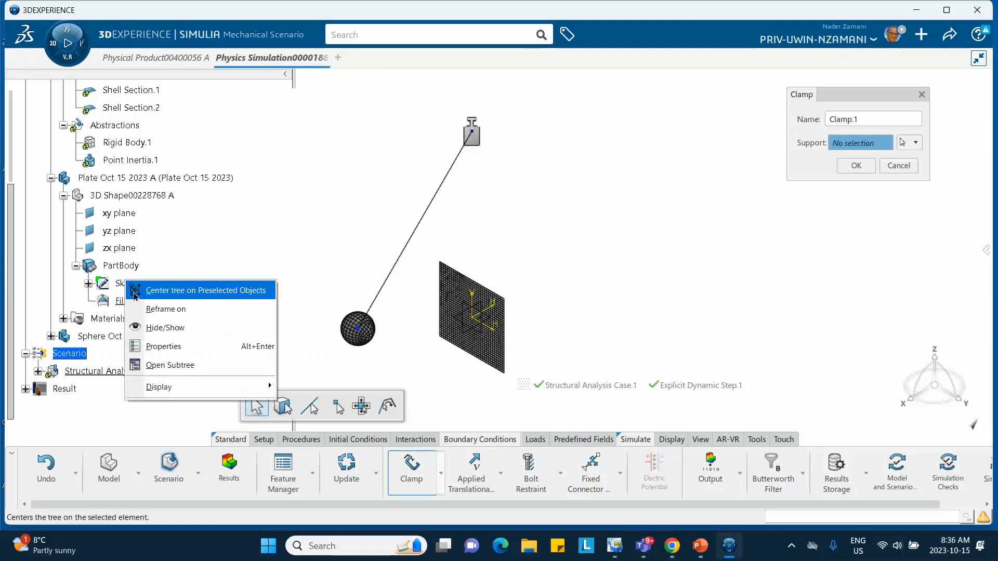
pyautogui.click(156, 329)
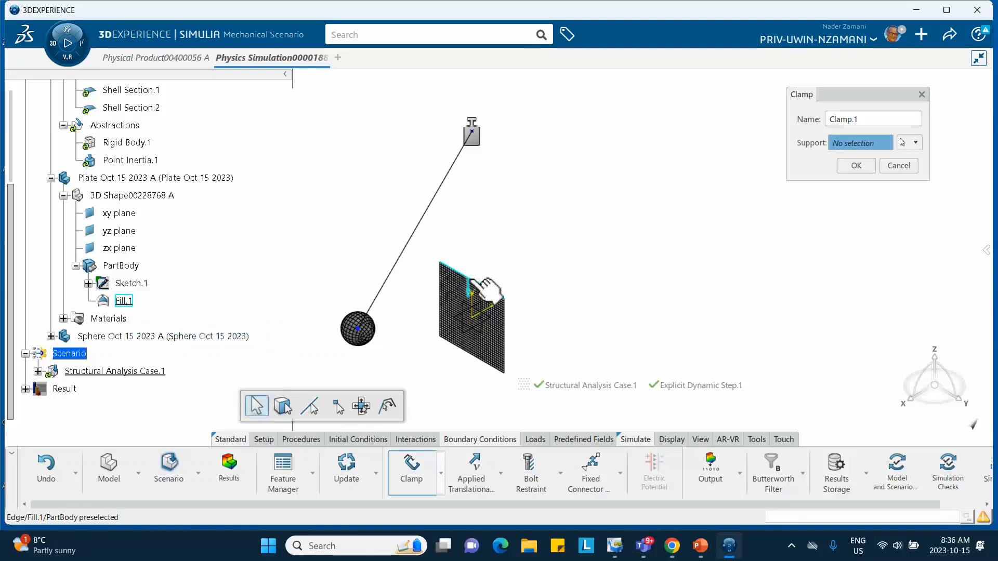
# Step: Clamp the four outer edges of the plate's Fill.1 surface
pyautogui.click(473, 285)
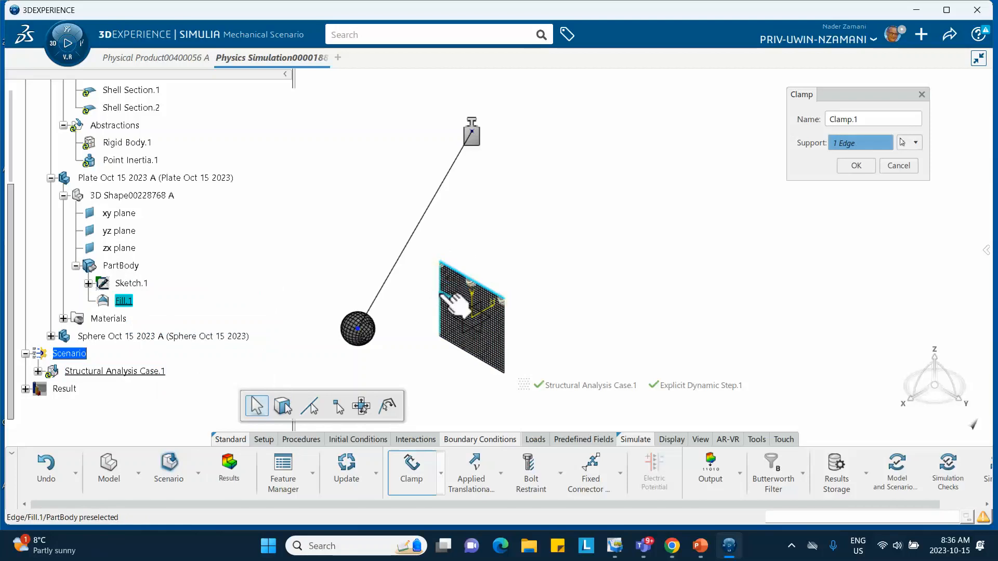
pyautogui.click(484, 363)
pyautogui.click(489, 369)
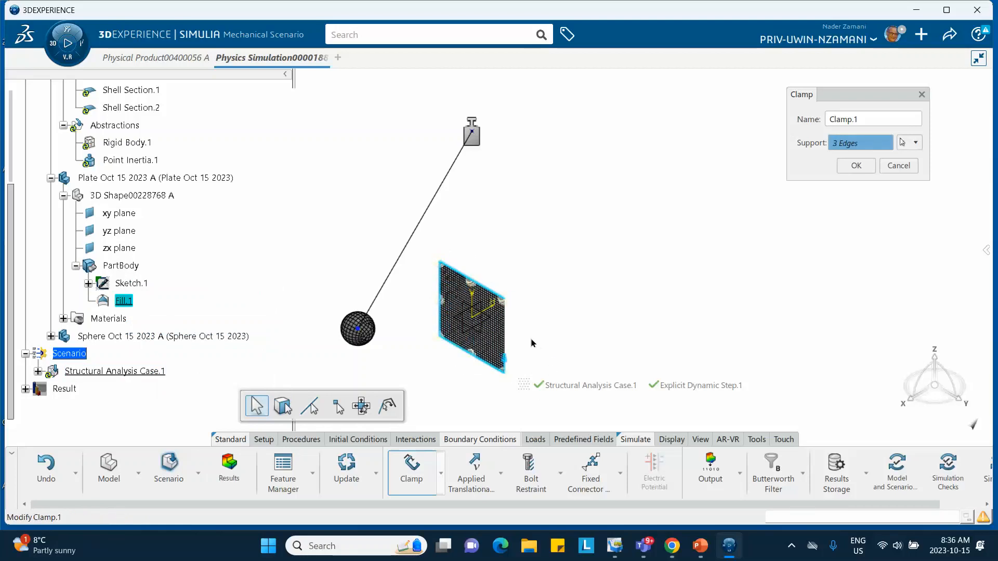
pyautogui.click(508, 337)
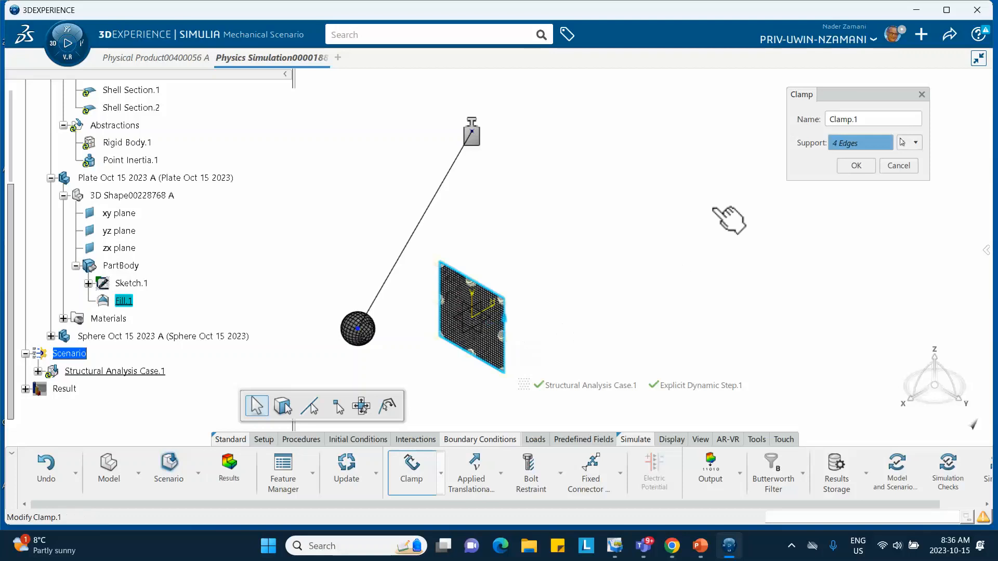
pyautogui.click(861, 163)
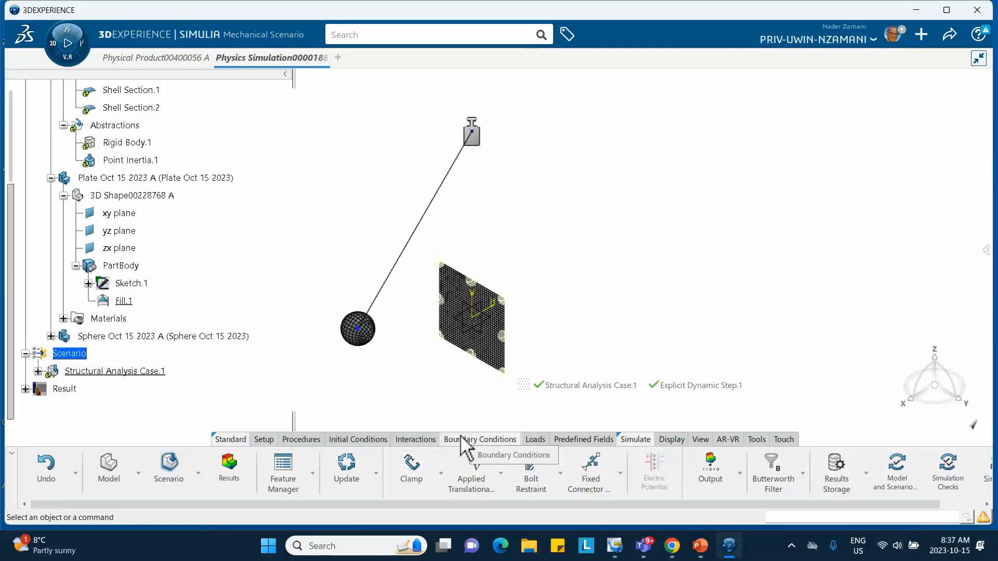
# Step: Start a Fixed Displacement boundary condition with Point.1 of the sphere part as its support
pyautogui.click(441, 473)
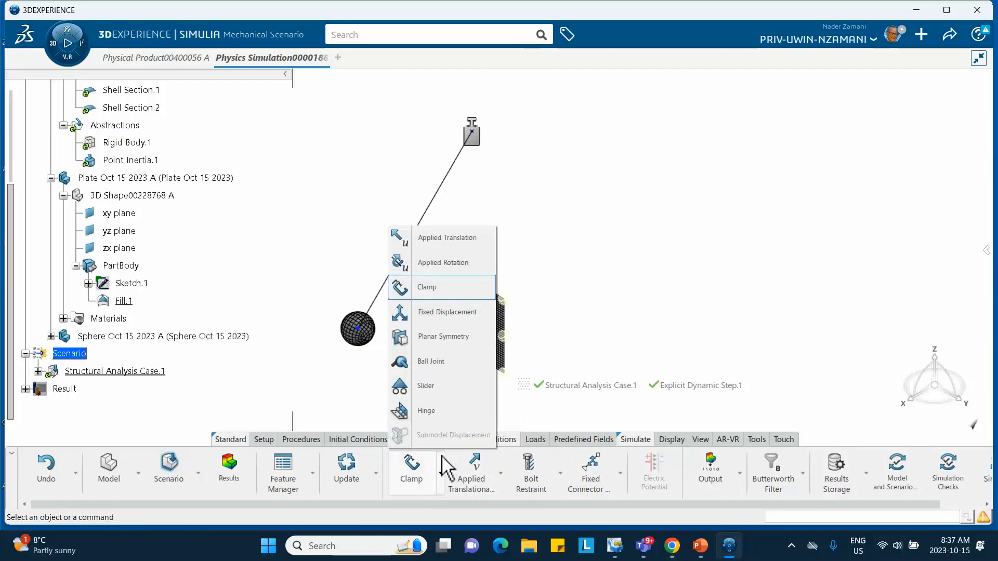
pyautogui.click(431, 312)
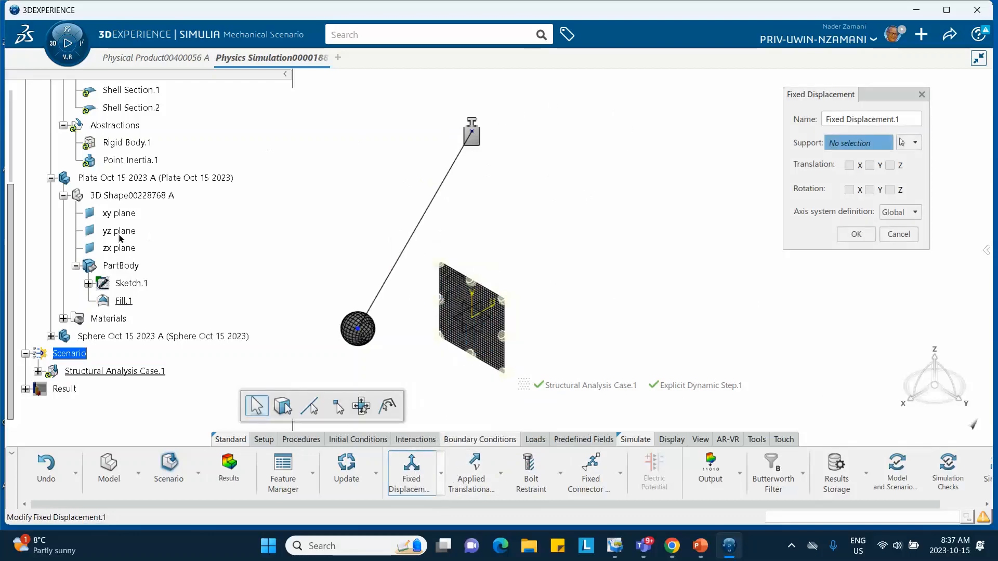
pyautogui.scroll(-3, 130, 264)
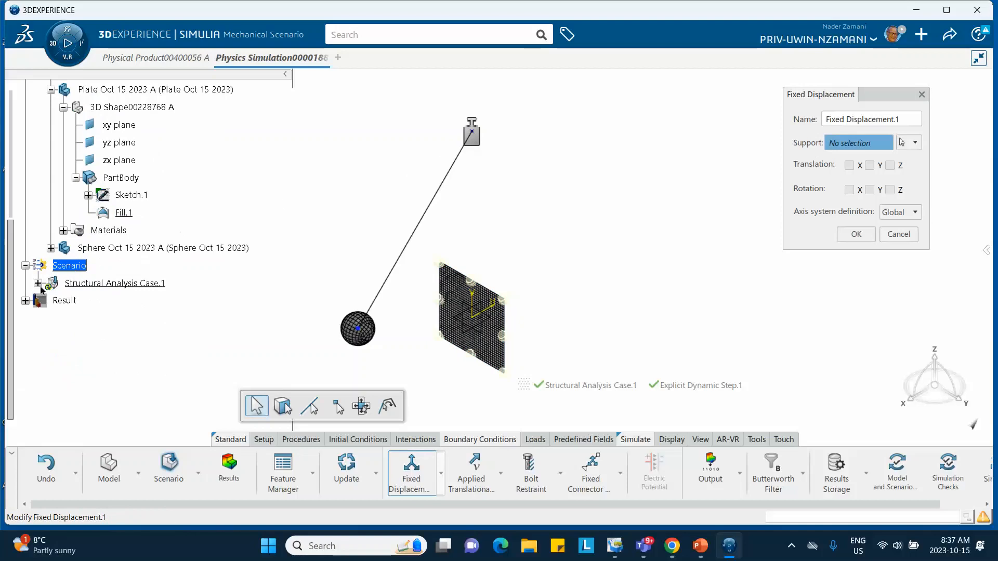
pyautogui.scroll(1, 107, 173)
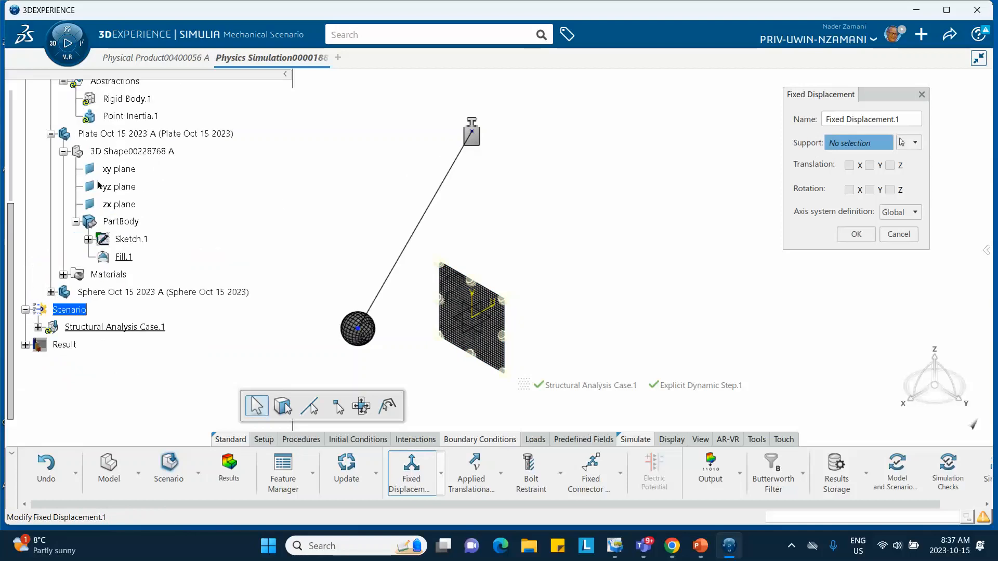
pyautogui.scroll(3, 119, 179)
pyautogui.scroll(-3, 118, 178)
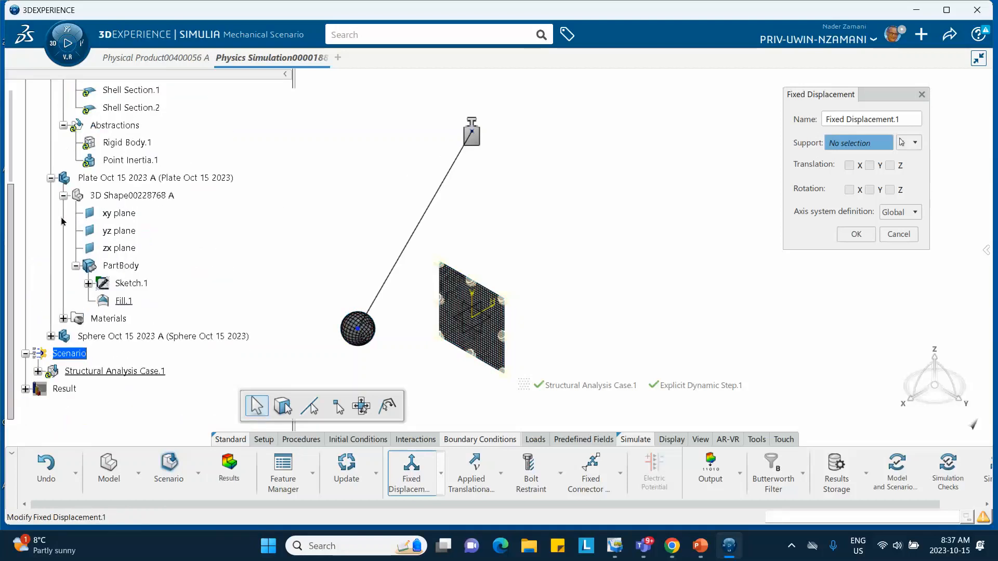
pyautogui.click(51, 336)
pyautogui.click(63, 355)
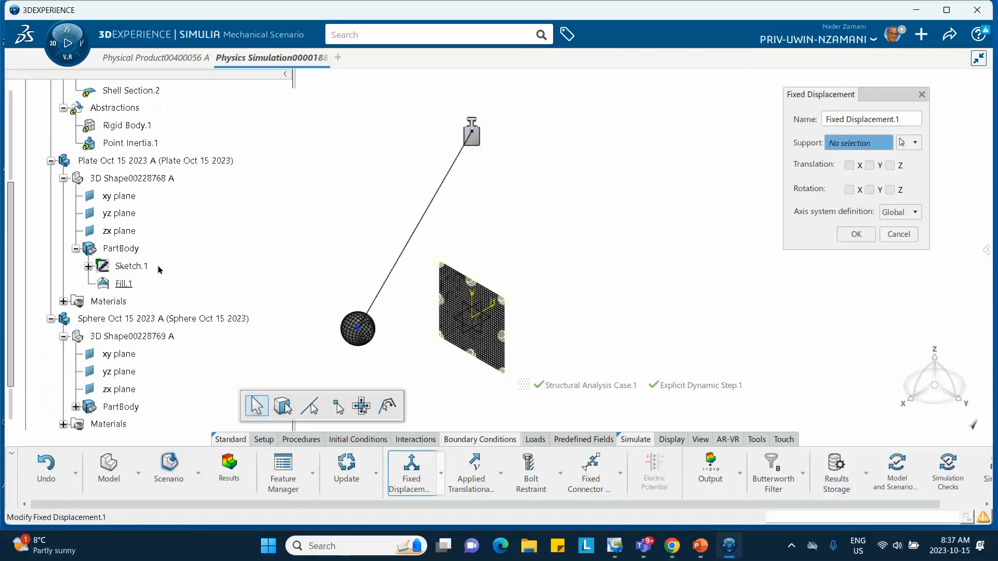
pyautogui.scroll(-4, 159, 269)
pyautogui.click(76, 274)
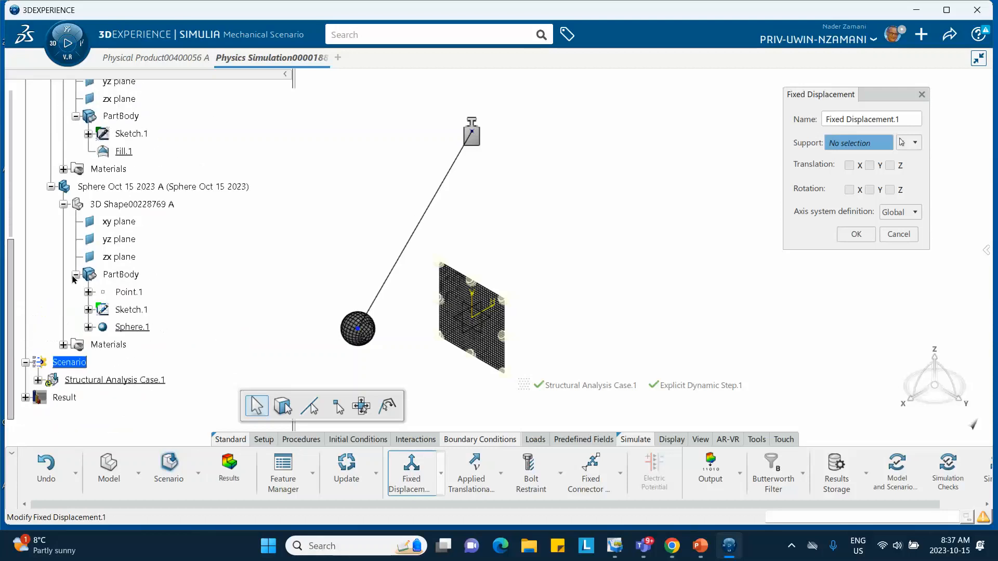
pyautogui.click(136, 292)
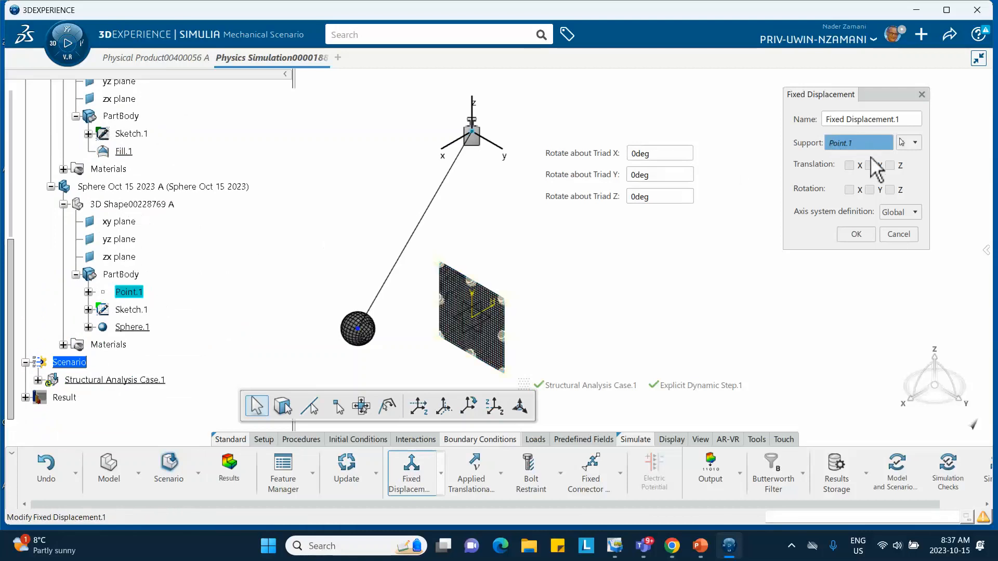
# Step: Restrain X, Y and Z translation and X and Z rotation at the pivot point, and save the simulation
pyautogui.click(850, 165)
pyautogui.click(870, 165)
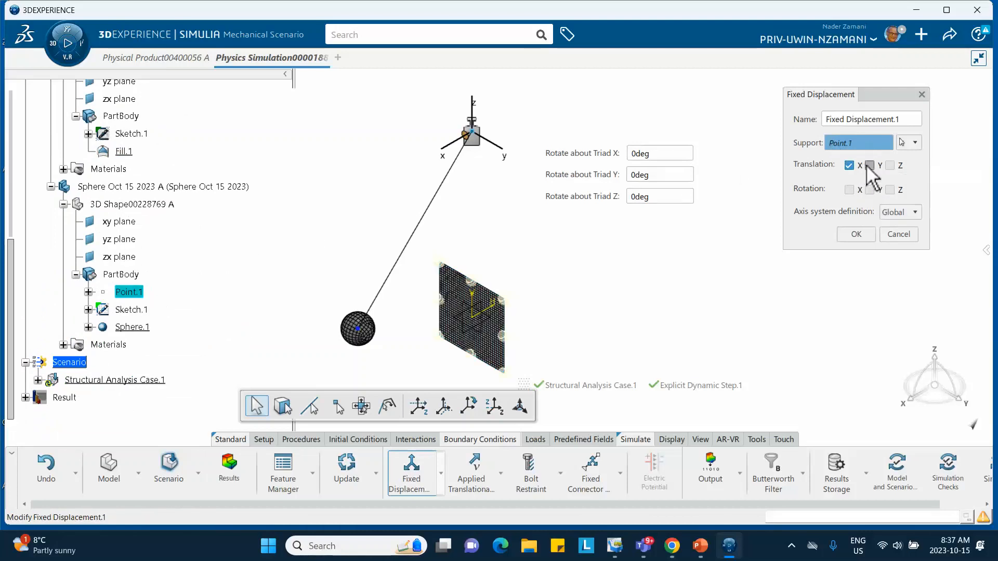
pyautogui.click(890, 165)
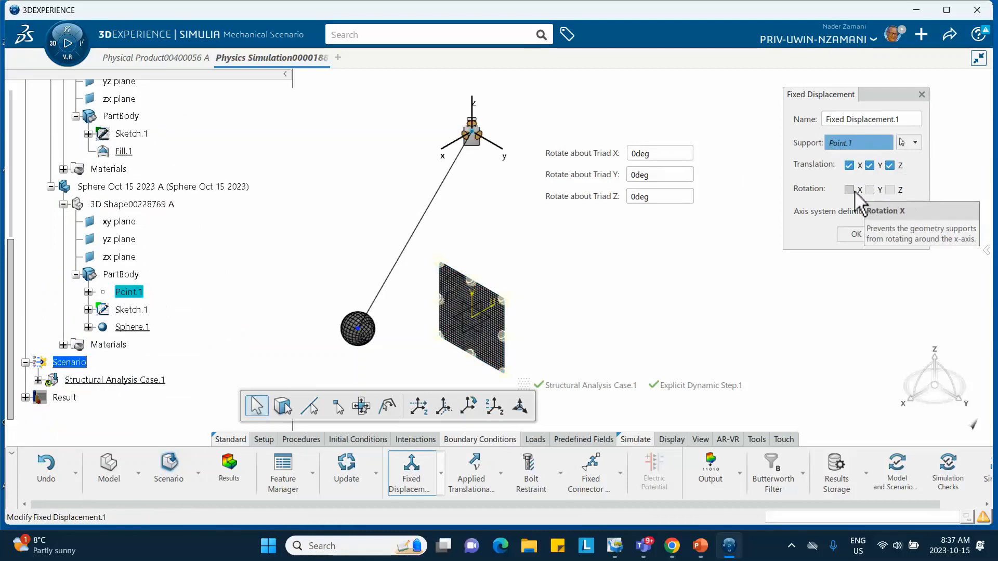
pyautogui.click(850, 190)
pyautogui.click(890, 189)
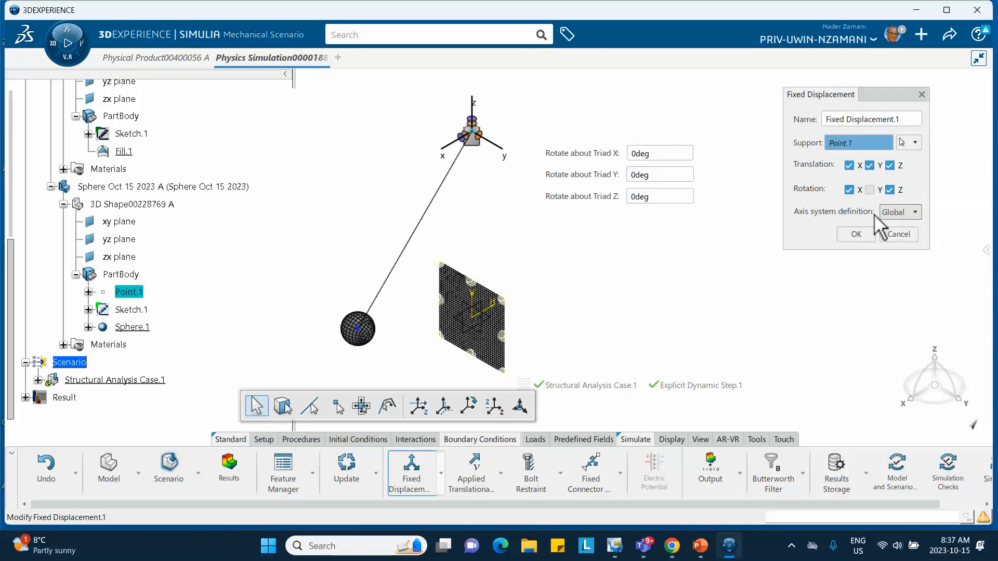
pyautogui.click(856, 235)
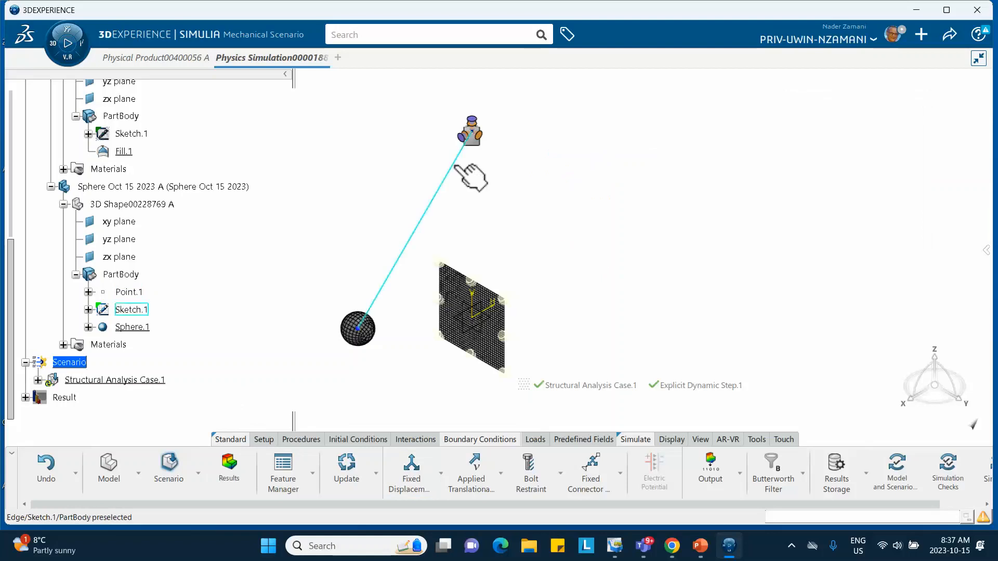
pyautogui.click(951, 34)
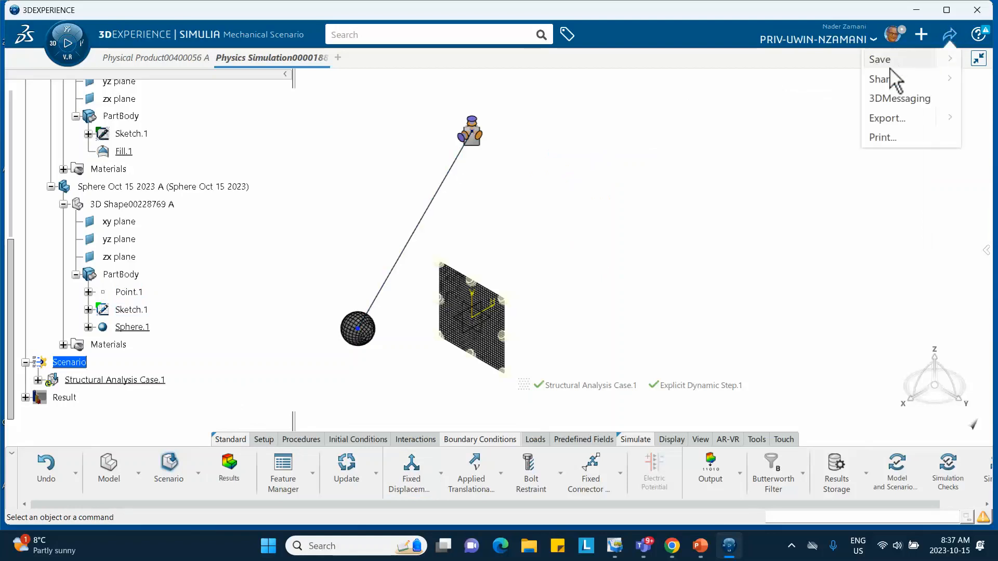
pyautogui.click(880, 59)
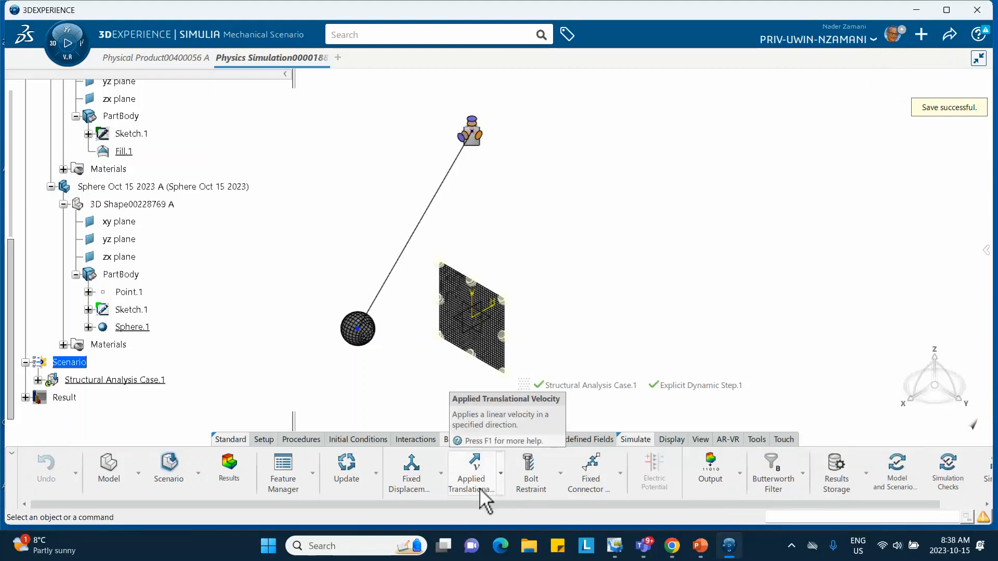
# Step: Apply a rotational velocity of 75 rad_s about Y to the sphere part's Point.1
pyautogui.click(501, 474)
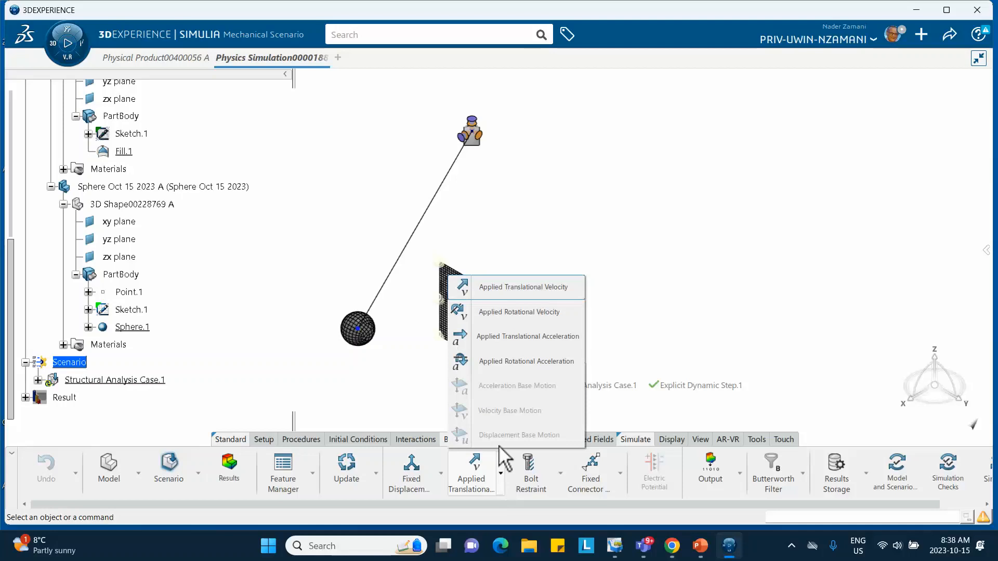
pyautogui.click(502, 315)
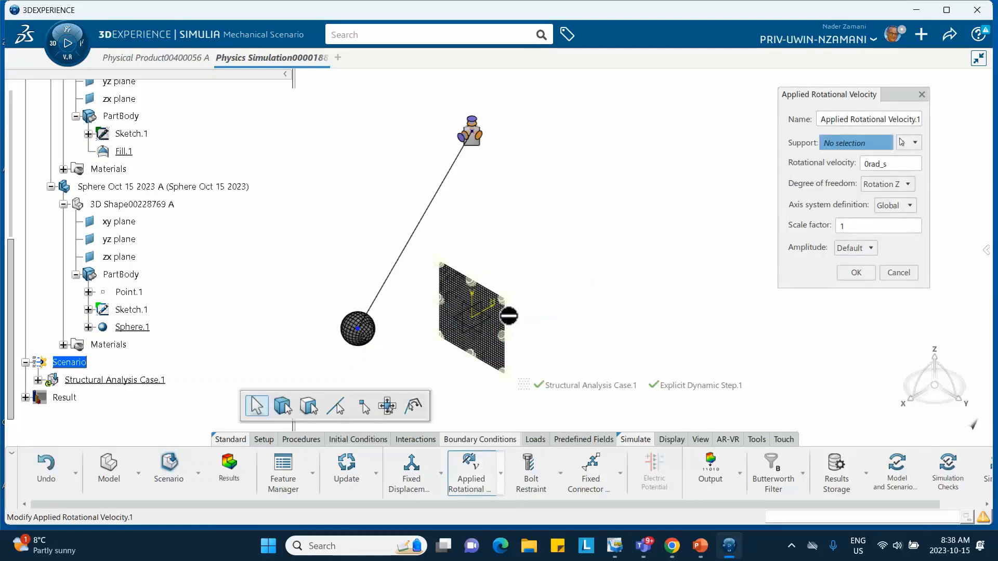
pyautogui.click(140, 292)
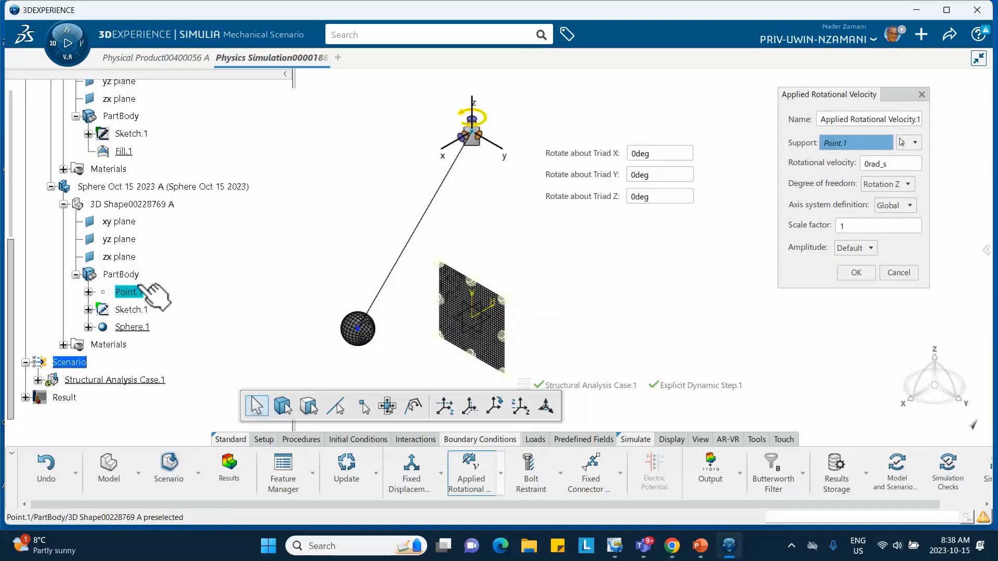
pyautogui.click(890, 184)
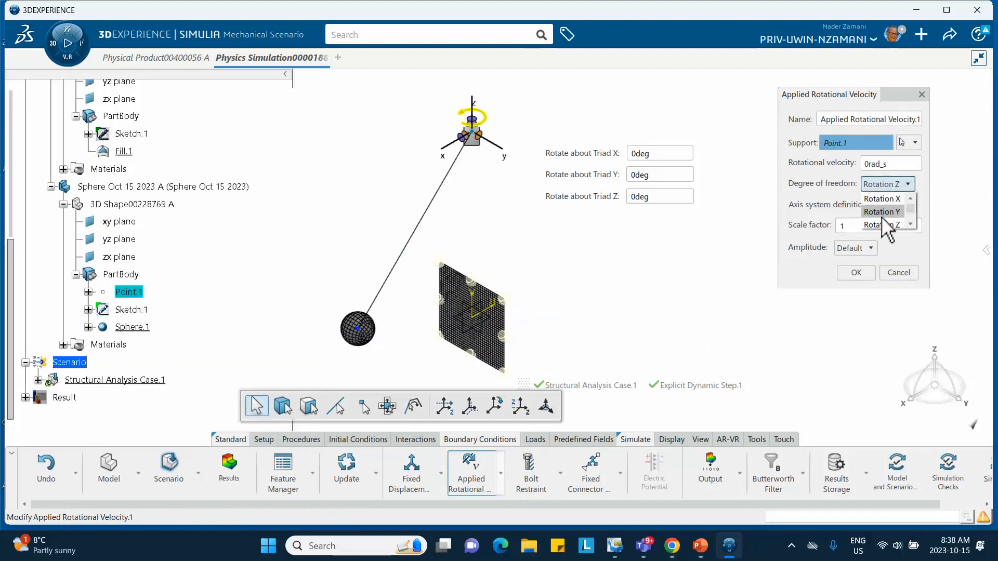
pyautogui.click(882, 212)
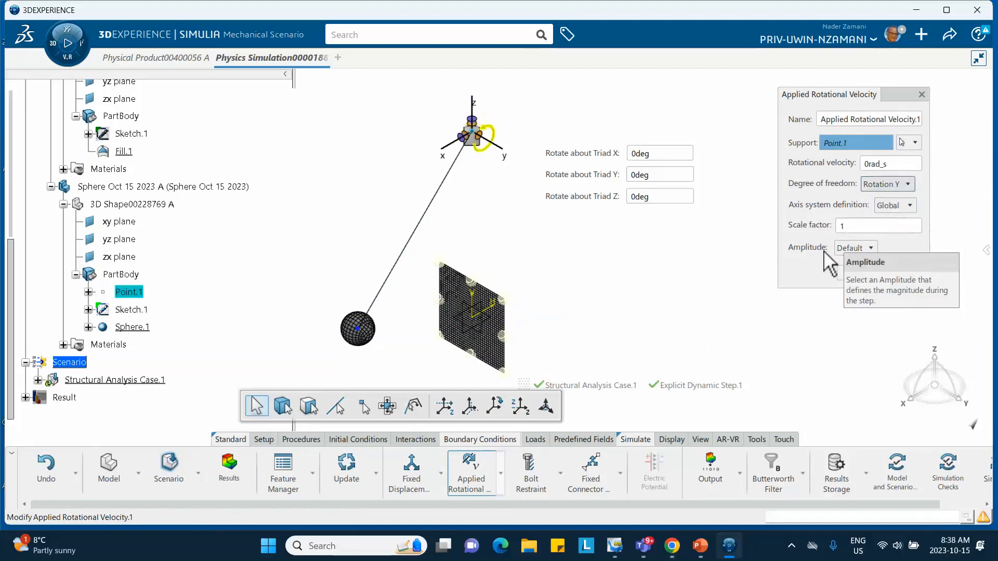
pyautogui.doubleClick(868, 163)
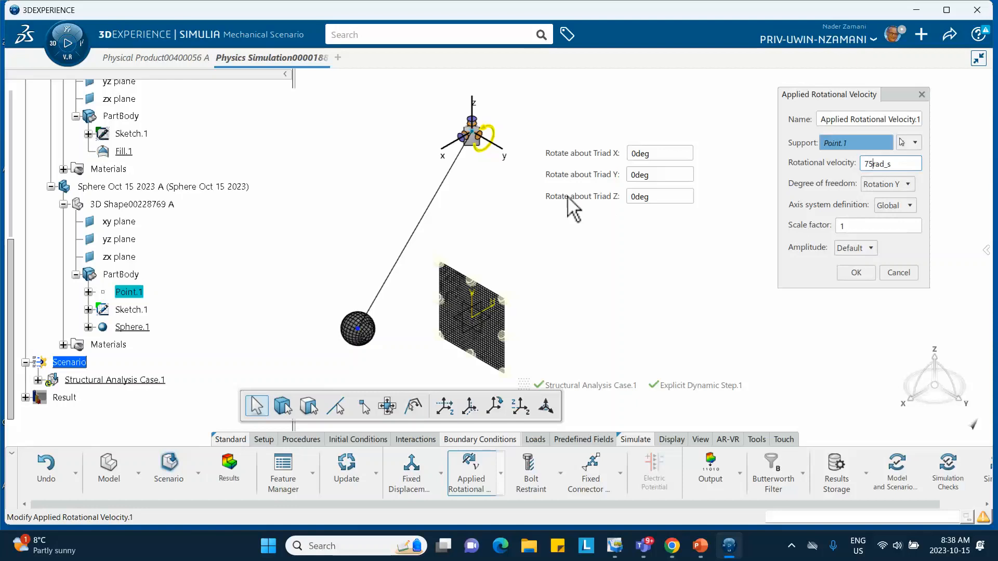
pyautogui.click(856, 273)
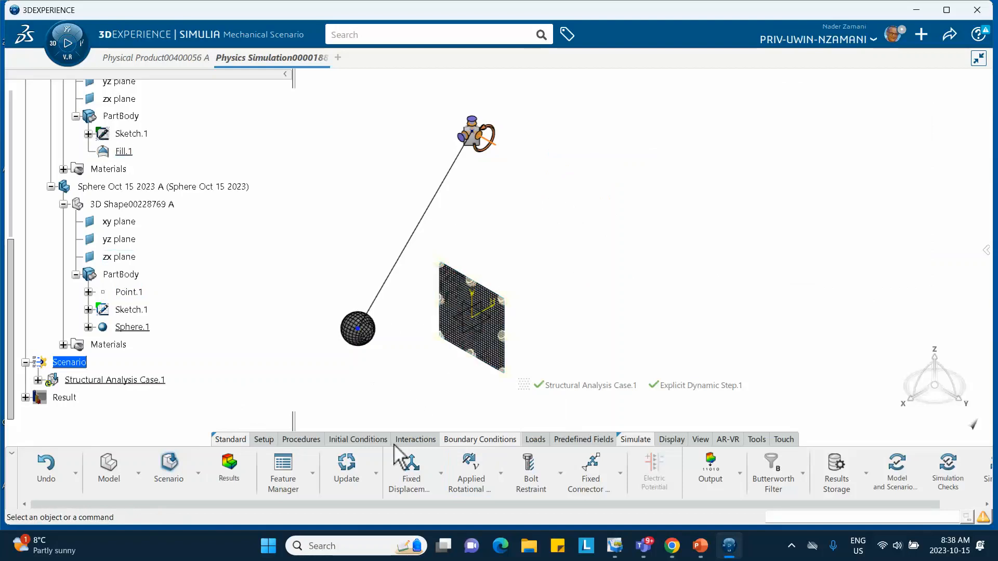
# Step: Create a contact property with Coulomb friction and a friction coefficient of .3
pyautogui.click(415, 441)
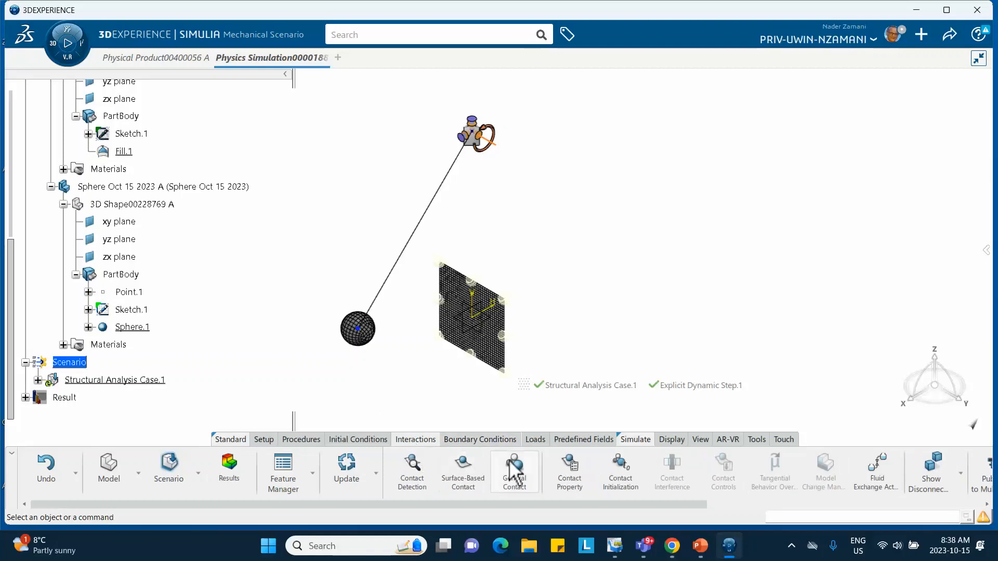
pyautogui.click(570, 471)
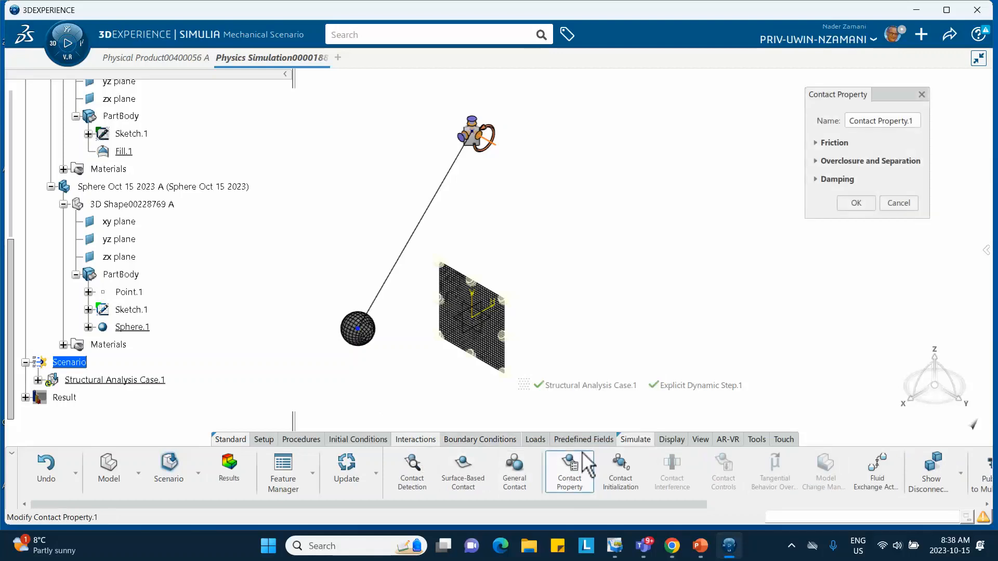
pyautogui.click(816, 143)
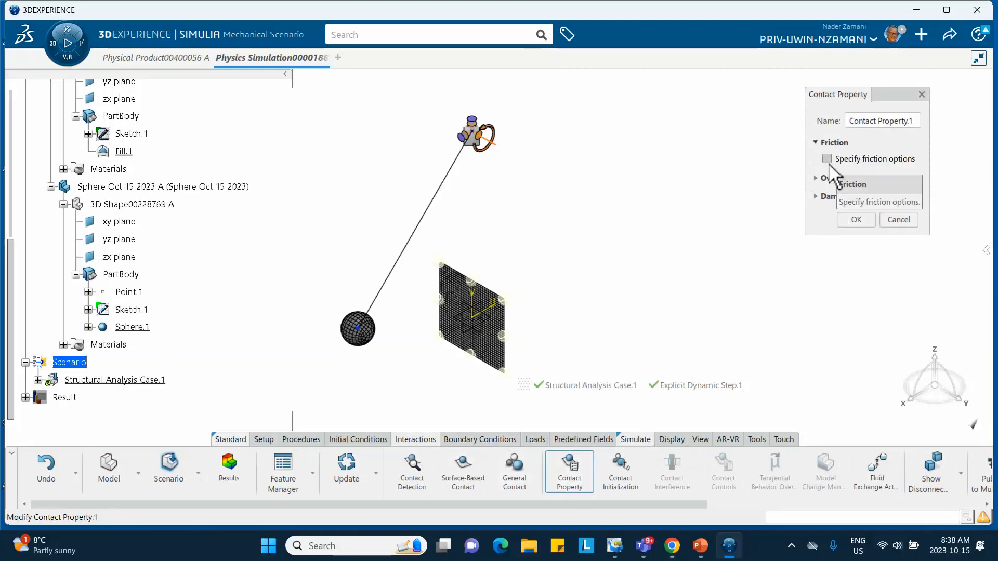
pyautogui.click(827, 158)
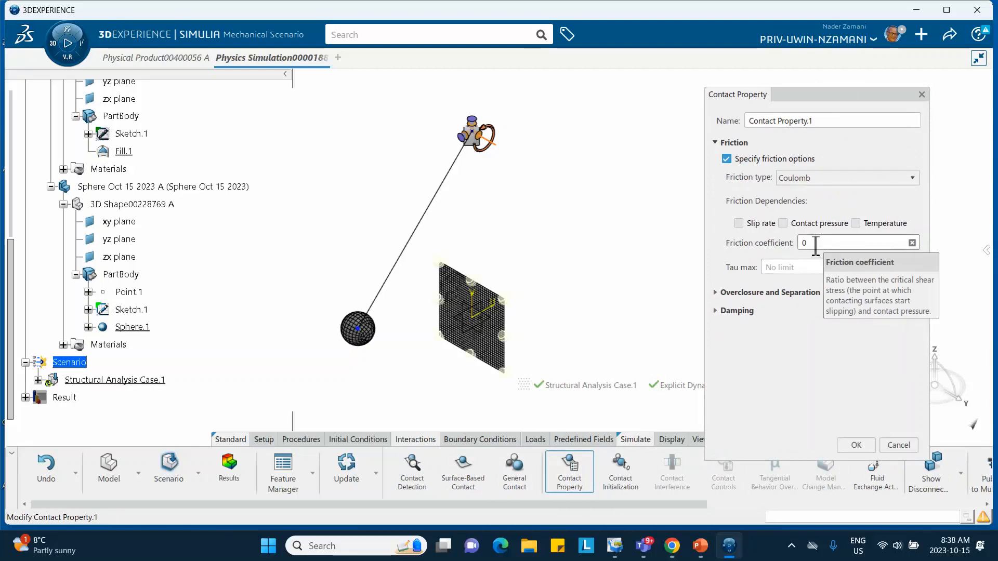
pyautogui.click(816, 244)
pyautogui.write('.')
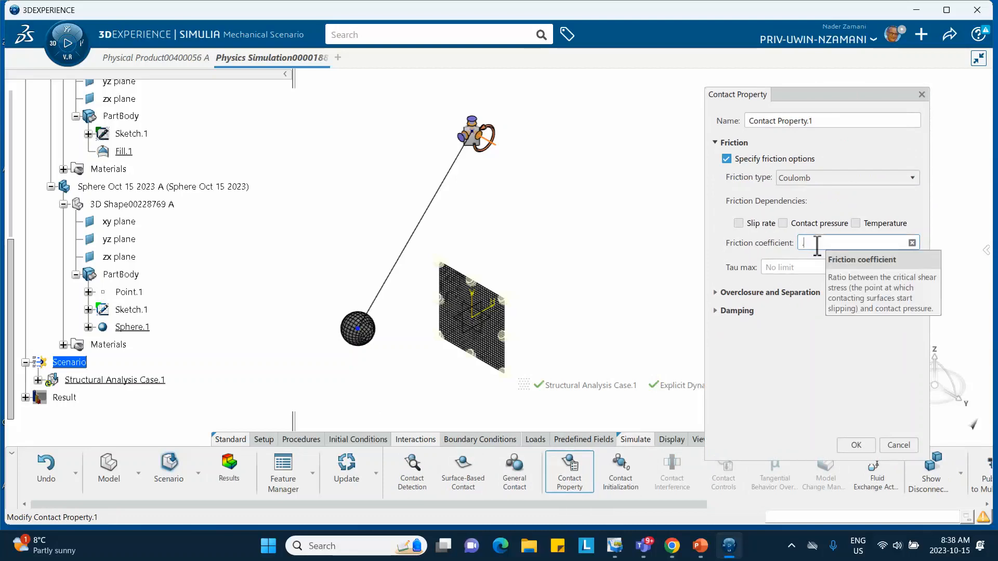
pyautogui.write('3')
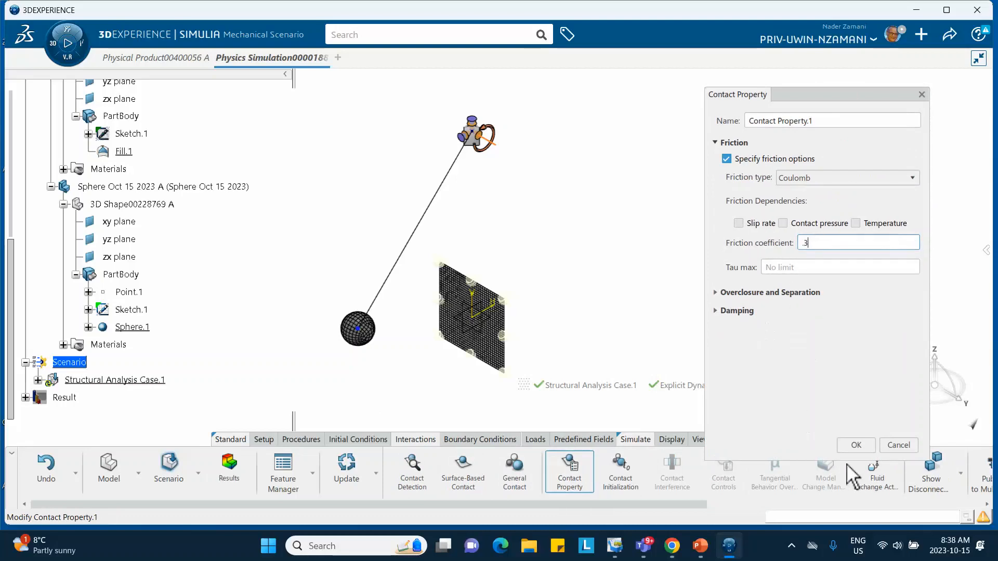
pyautogui.click(858, 446)
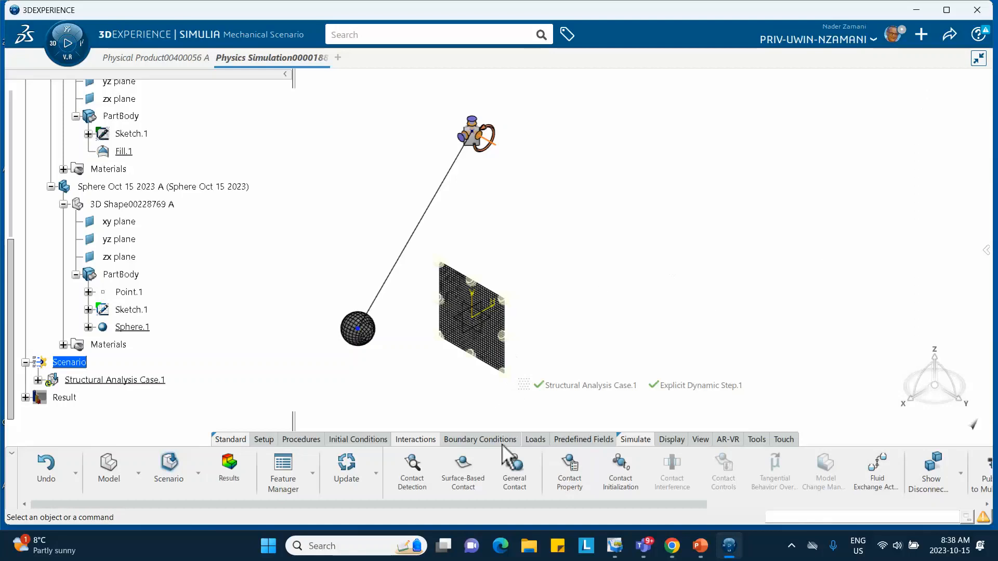
# Step: Add a general contact for all surfaces with Contact Property.1 as the global contact property, and save the simulation
pyautogui.click(514, 470)
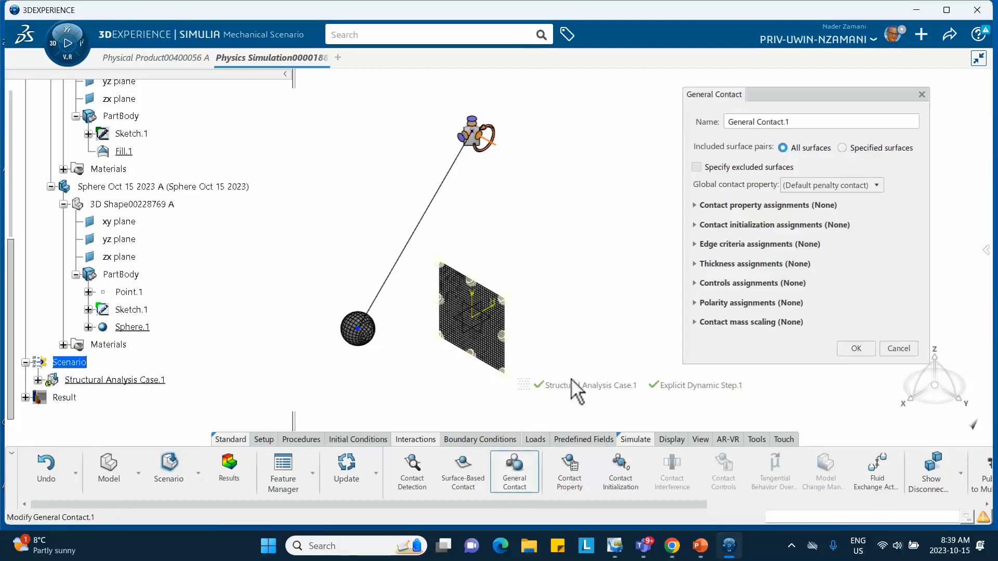
pyautogui.click(877, 185)
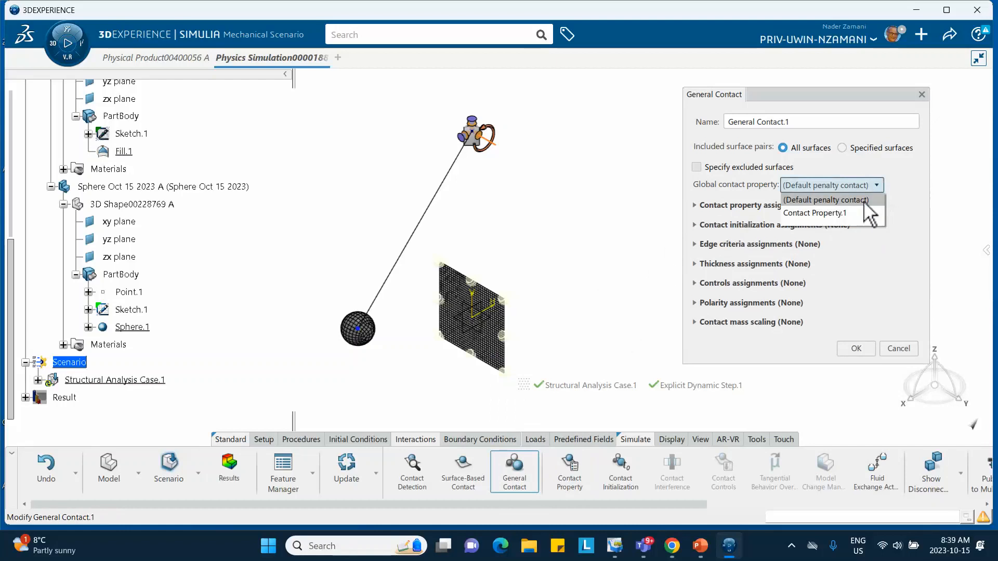
pyautogui.click(812, 212)
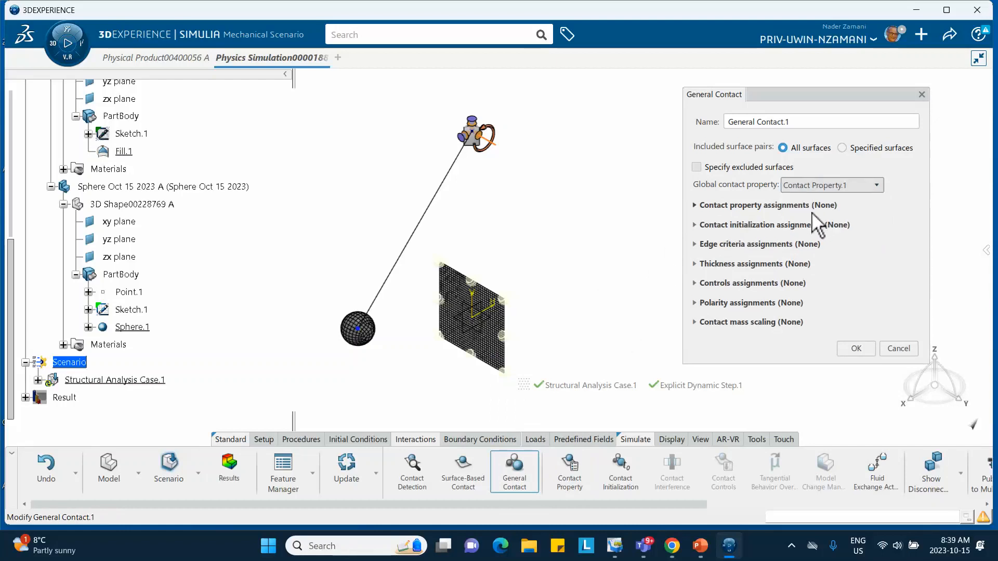
pyautogui.click(856, 349)
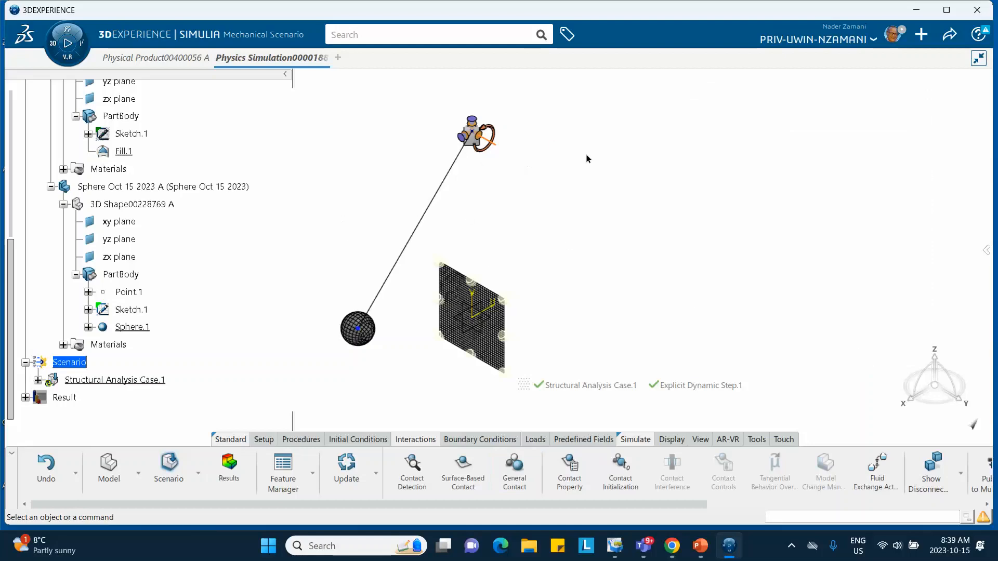
pyautogui.click(950, 37)
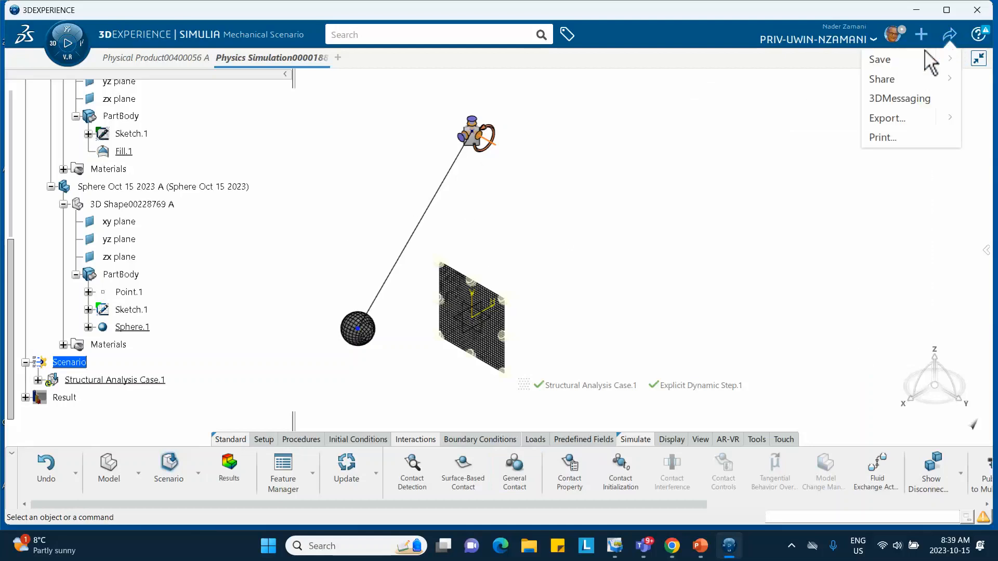
pyautogui.click(884, 61)
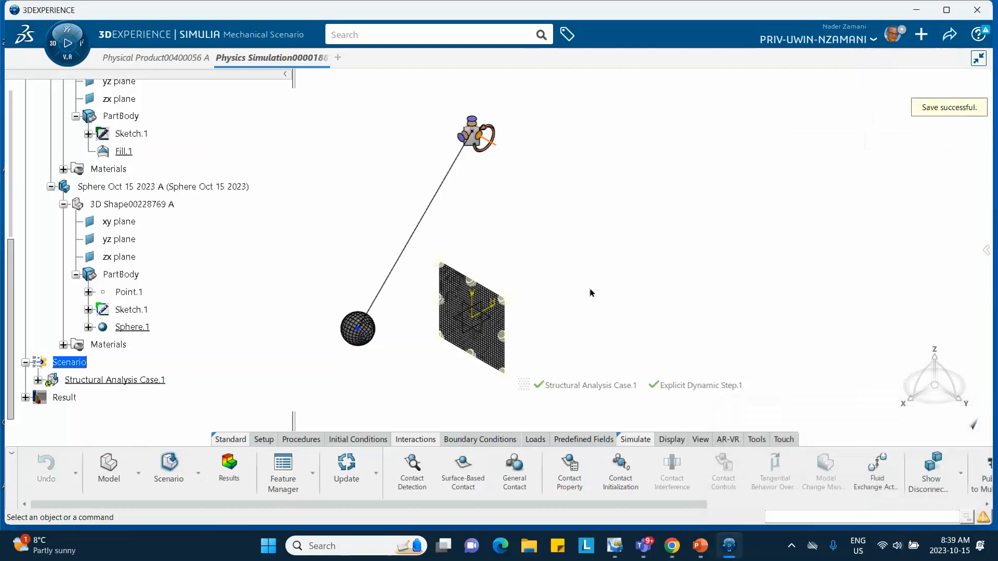
# Step: Run the model and scenario checks on the structural analysis case and close the status report
pyautogui.click(637, 442)
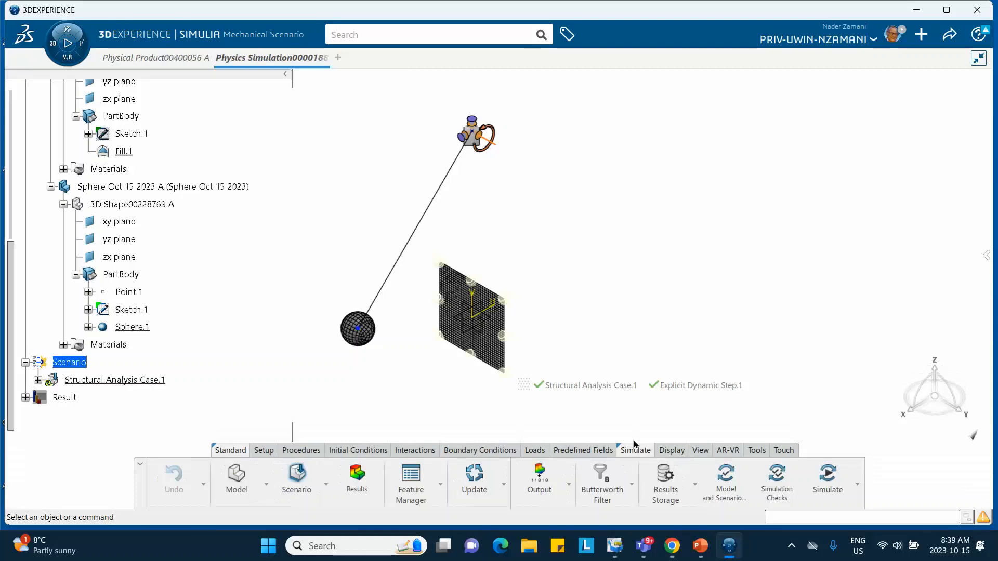
pyautogui.click(725, 487)
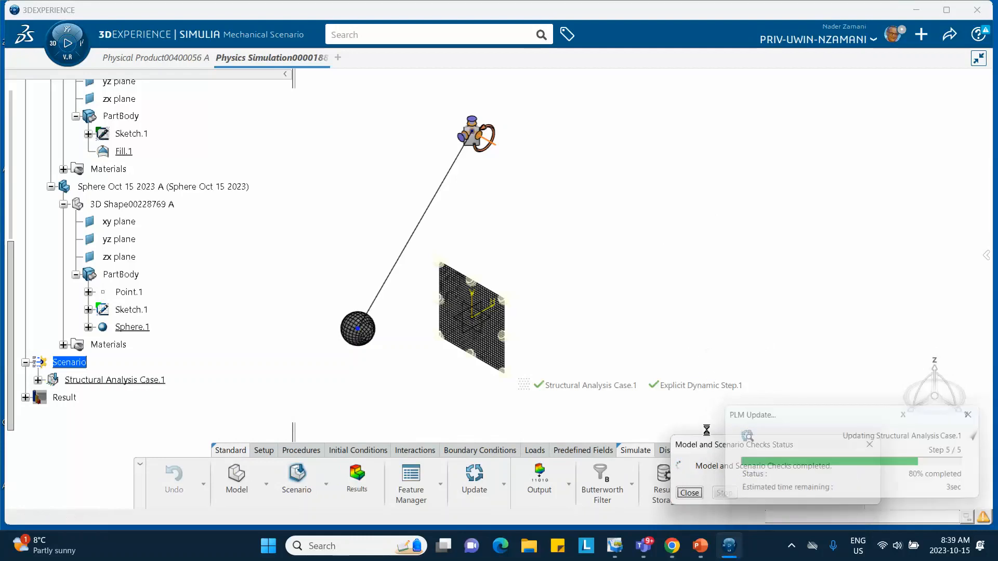
pyautogui.click(690, 493)
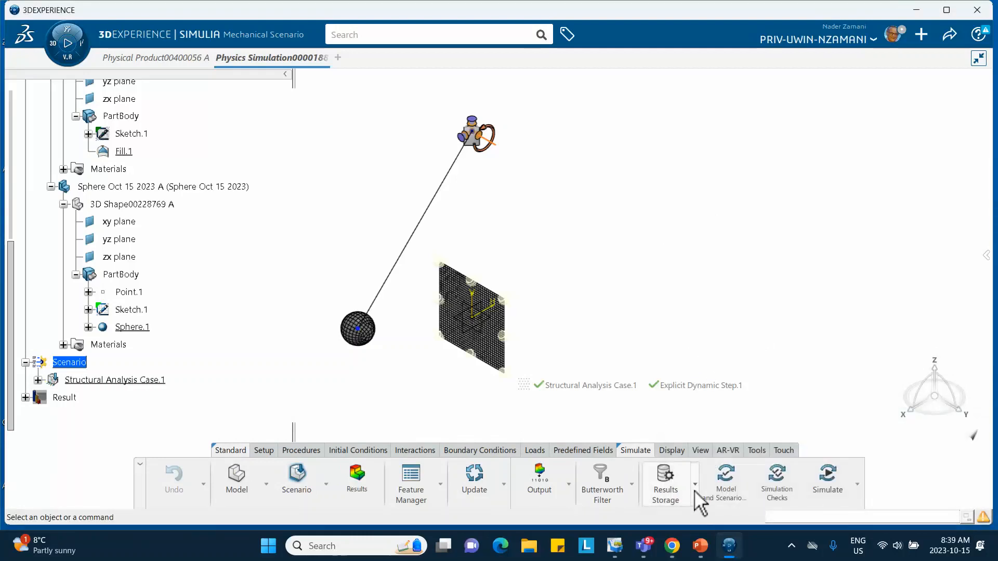
pyautogui.click(768, 477)
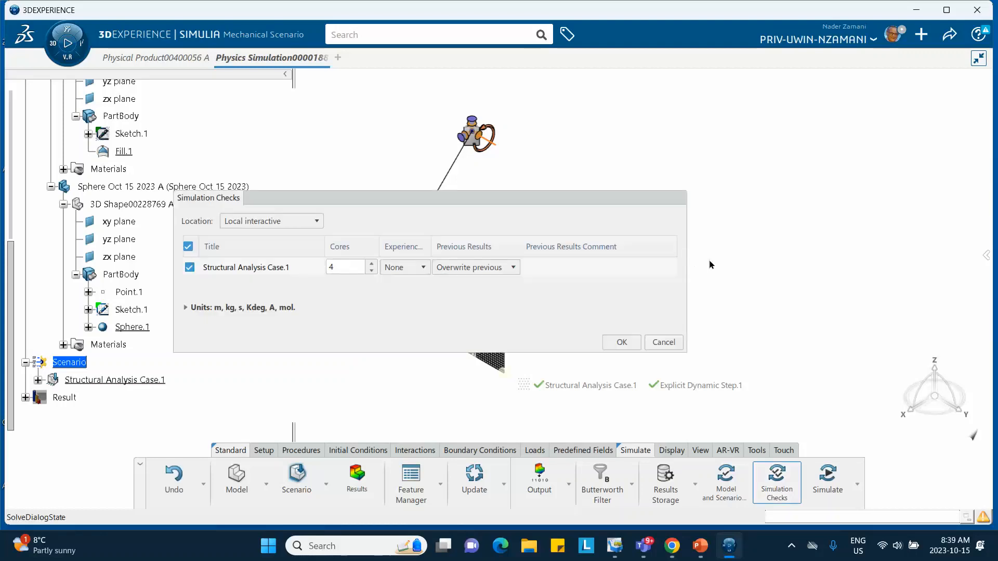
pyautogui.click(666, 342)
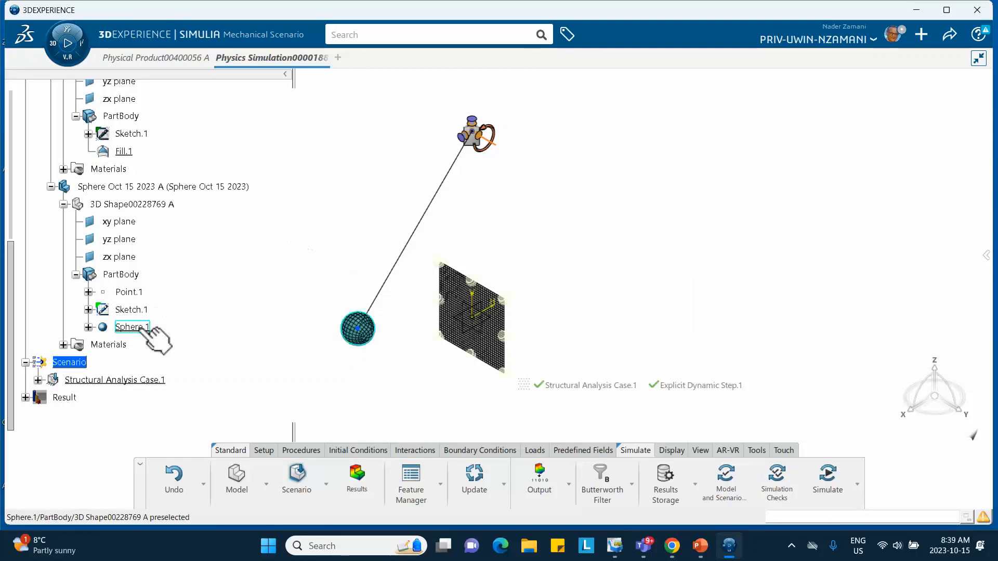
# Step: Set the linear quadrilateral shell formulation to S4R in Global Element Type Assignment.1 of the structural analysis case
pyautogui.scroll(-3, 149, 326)
pyautogui.scroll(4, 156, 325)
pyautogui.scroll(-2, 101, 276)
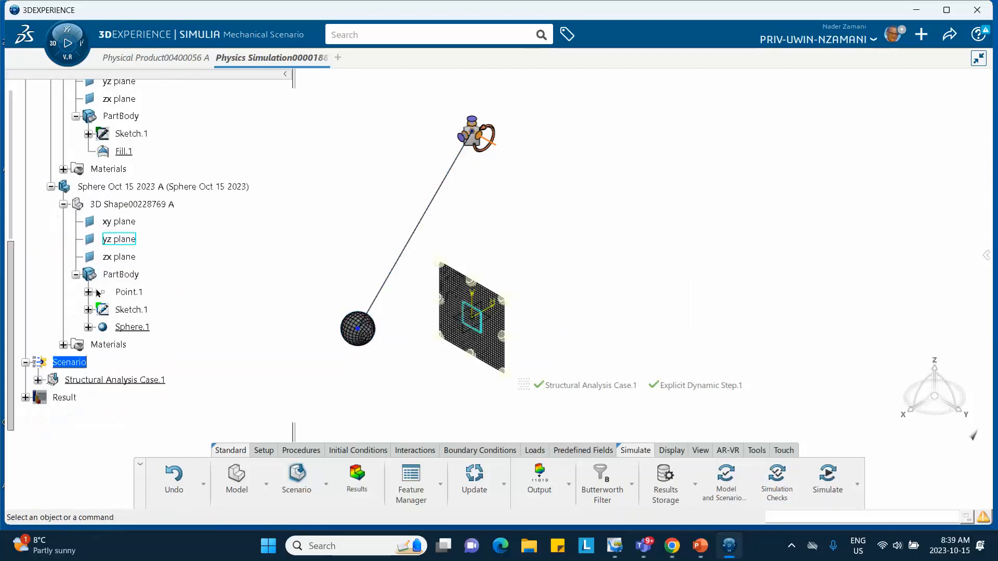
pyautogui.scroll(-5, 135, 307)
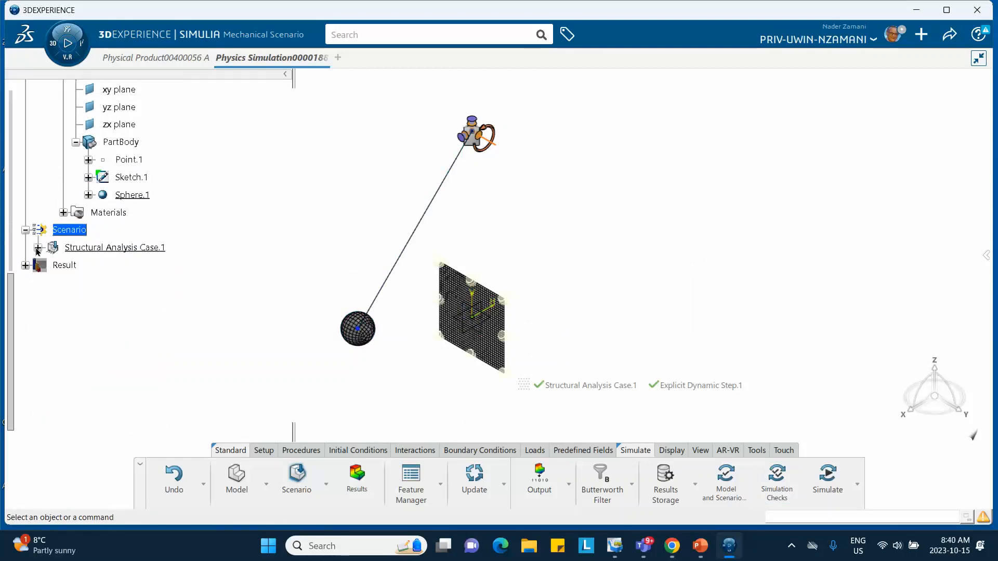
pyautogui.click(37, 248)
pyautogui.click(51, 265)
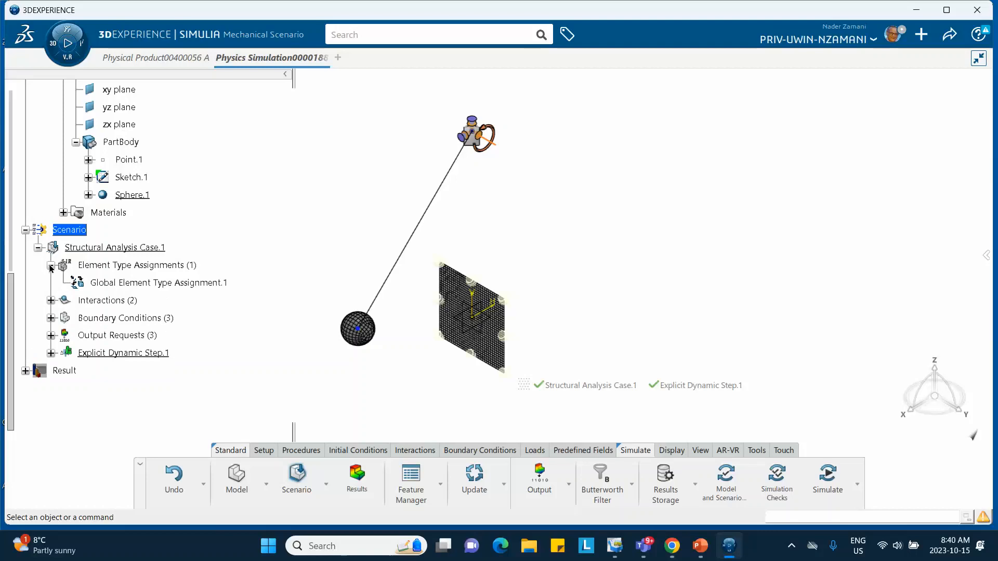
pyautogui.doubleClick(137, 282)
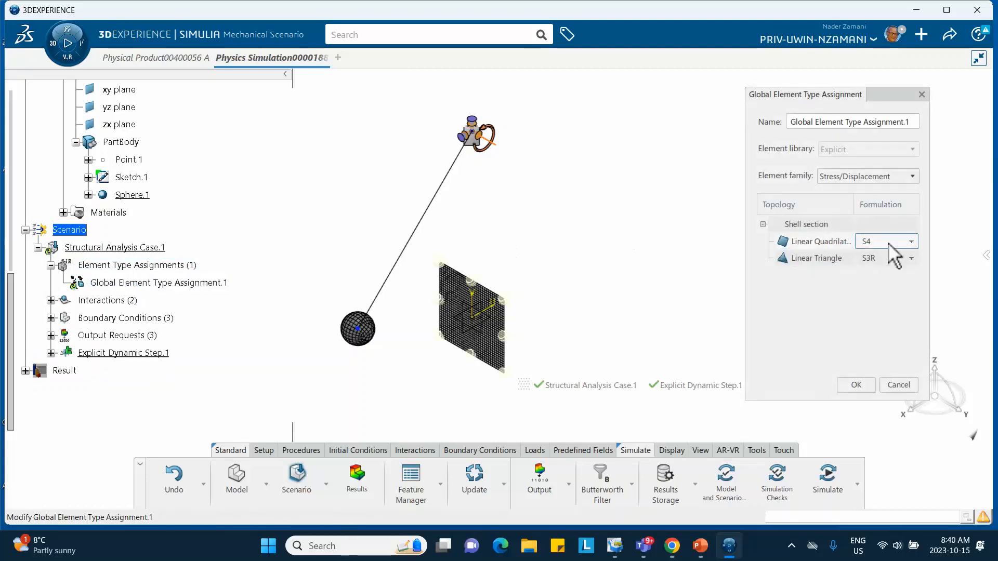
pyautogui.click(911, 241)
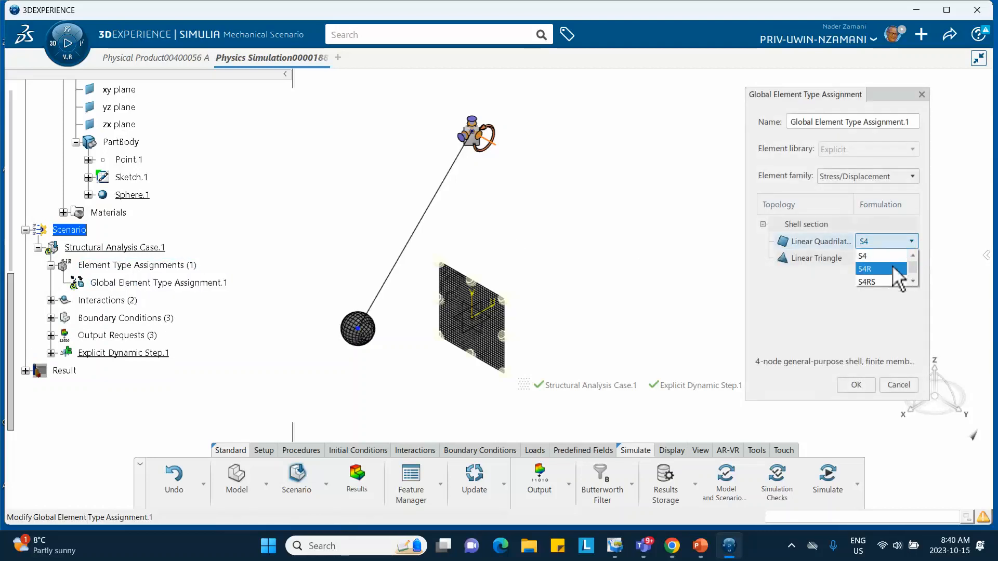
pyautogui.click(898, 271)
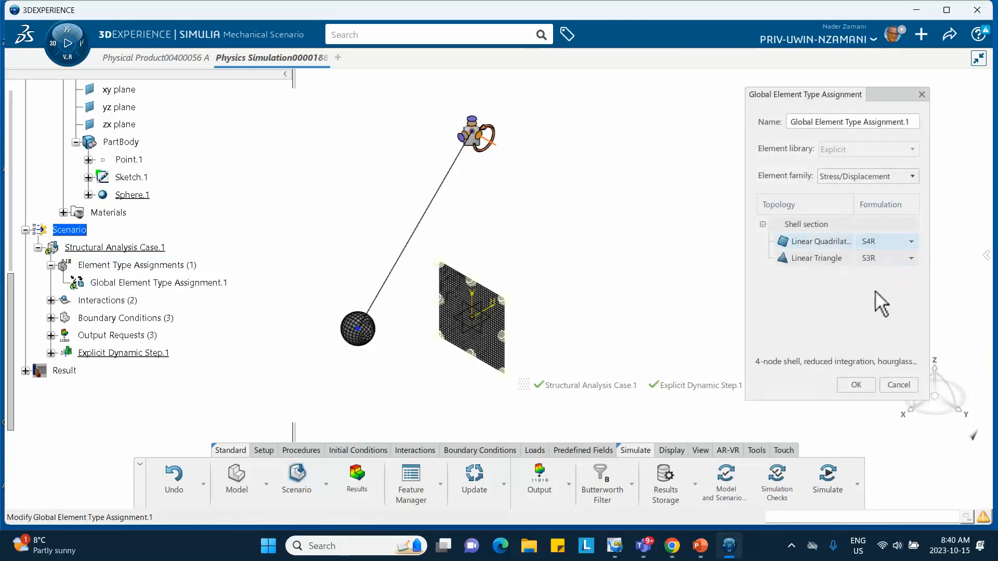
pyautogui.click(856, 385)
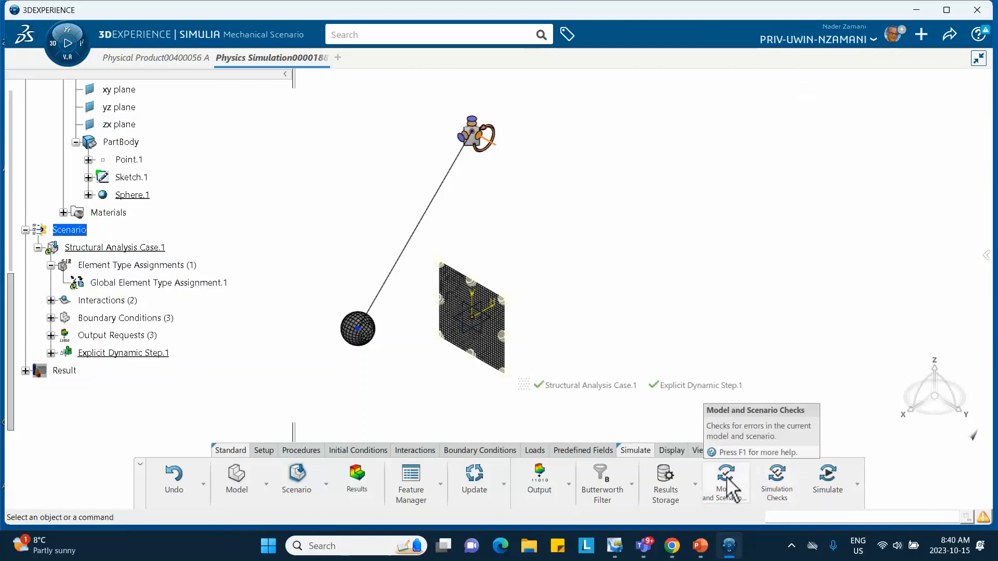
# Step: Run the simulation checks for Structural Analysis Case.1 as local interactive with 4 cores and close the status report
pyautogui.click(777, 483)
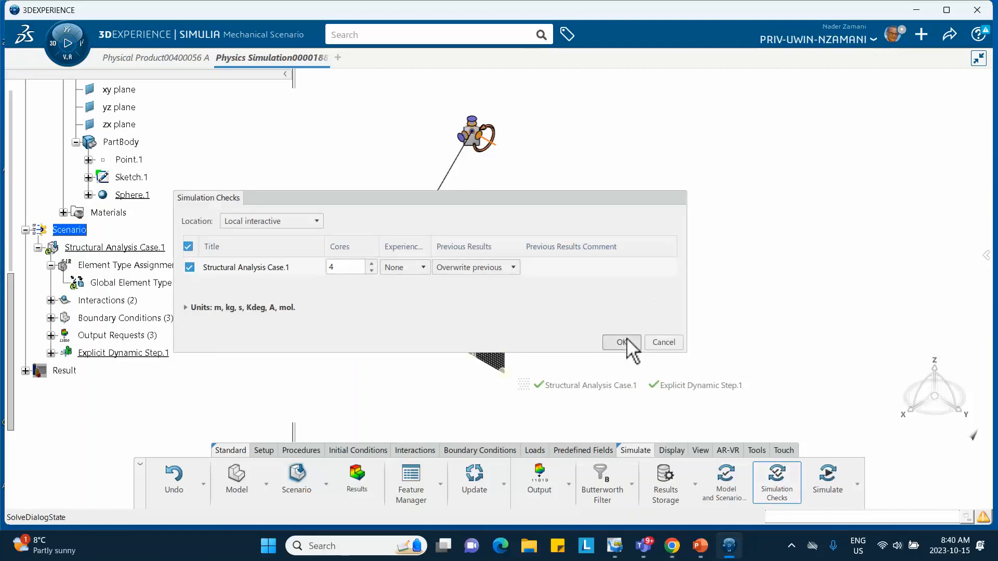
pyautogui.click(624, 343)
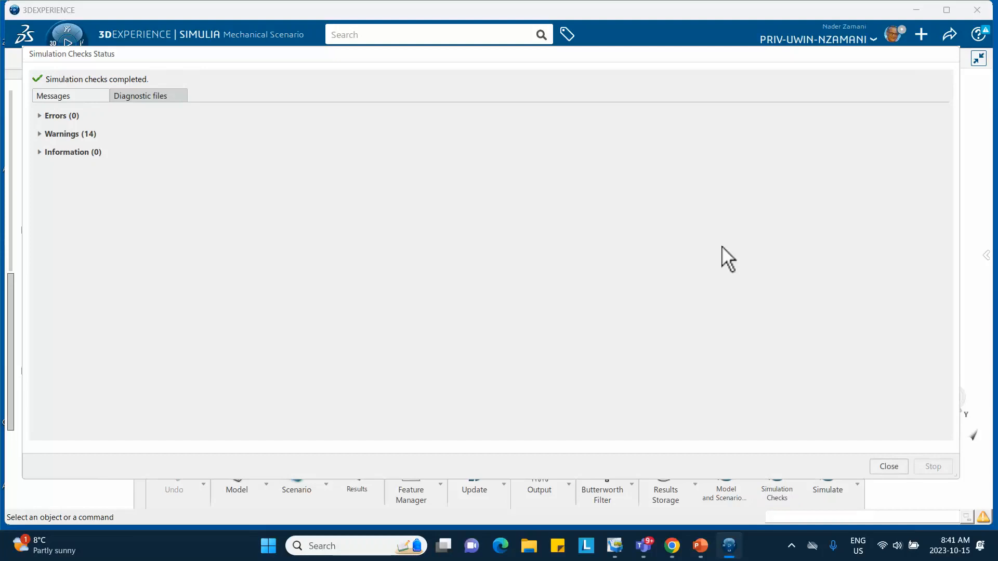
pyautogui.click(892, 471)
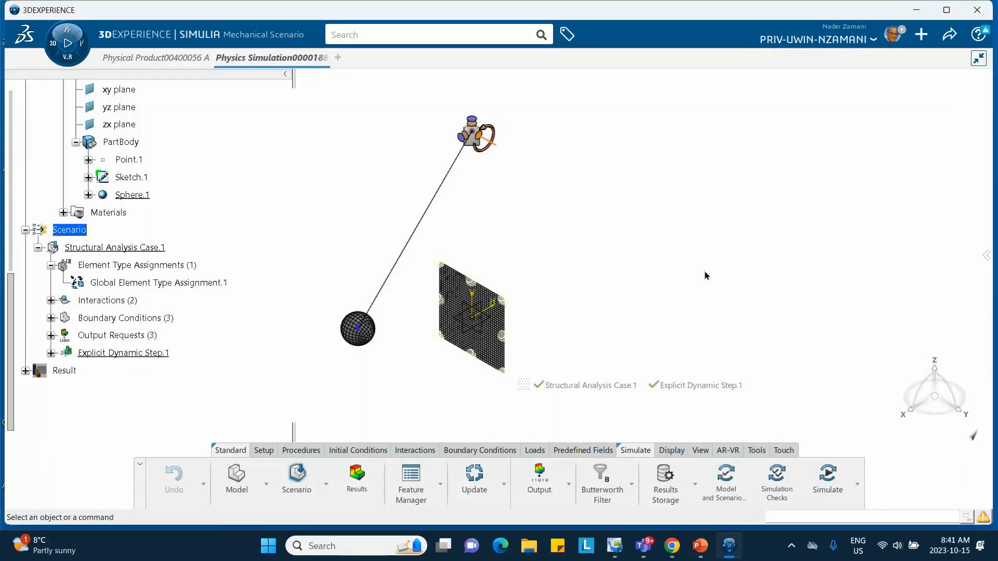
# Step: Simulate Structural Analysis Case.1 as local interactive with 4 cores, and follow its iterations with the Wall Time column widened
pyautogui.click(830, 486)
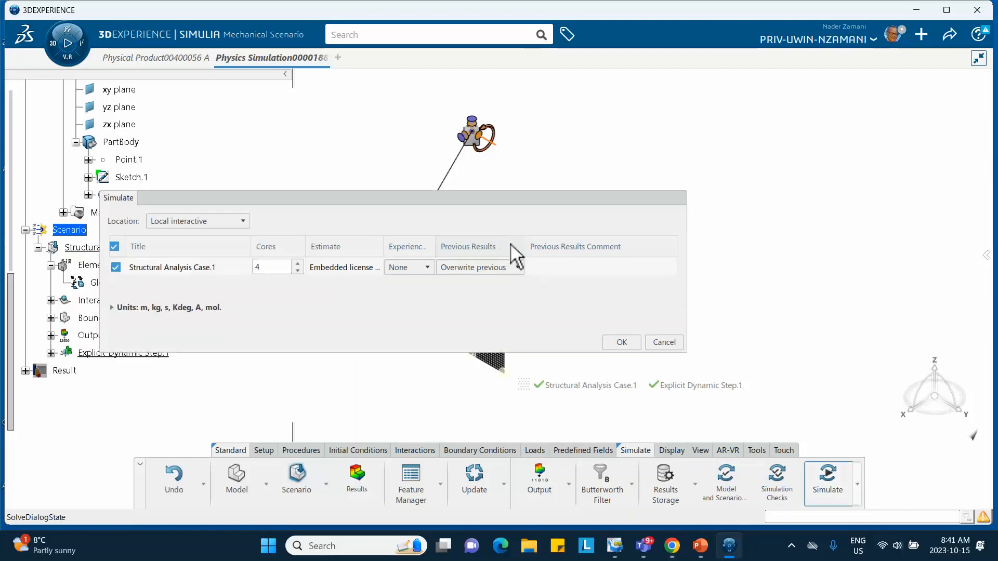
pyautogui.click(623, 344)
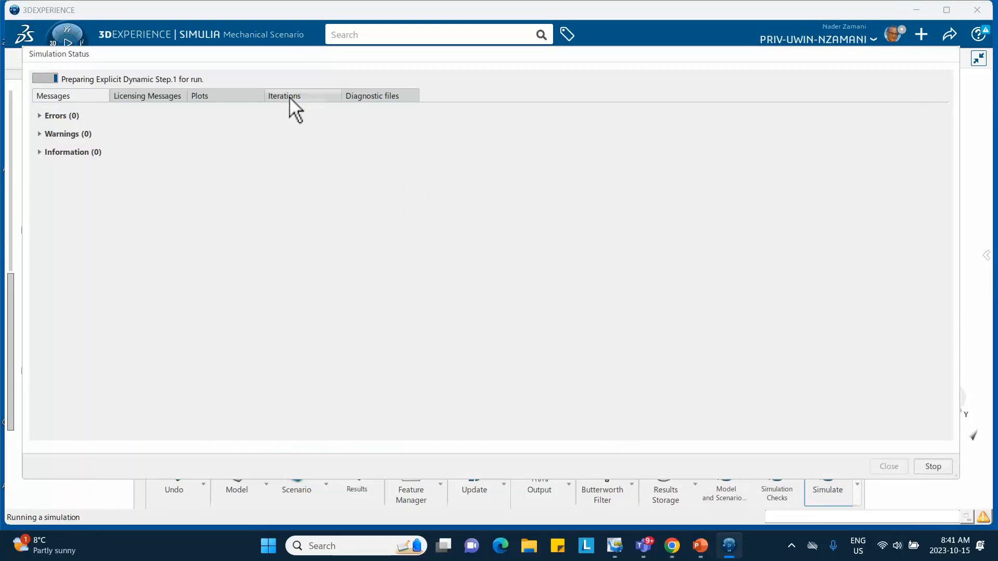
pyautogui.click(289, 96)
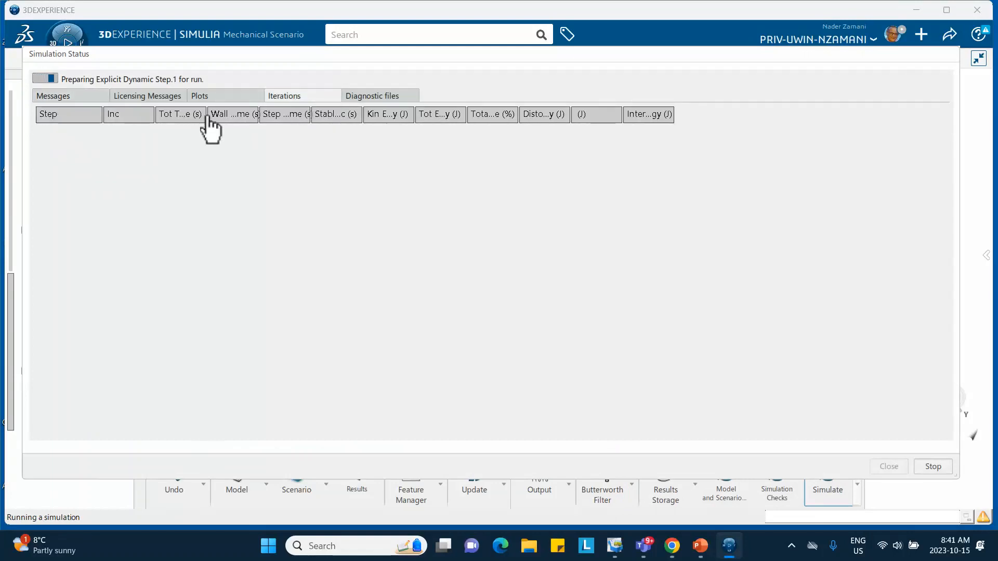
pyautogui.moveTo(373, 95)
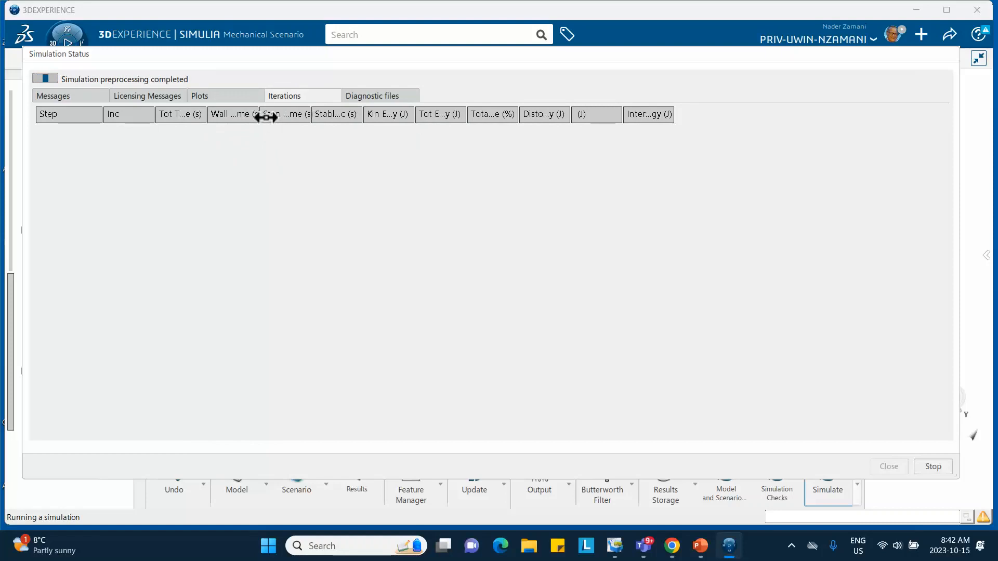
pyautogui.moveTo(266, 117); pyautogui.dragTo(306, 122)
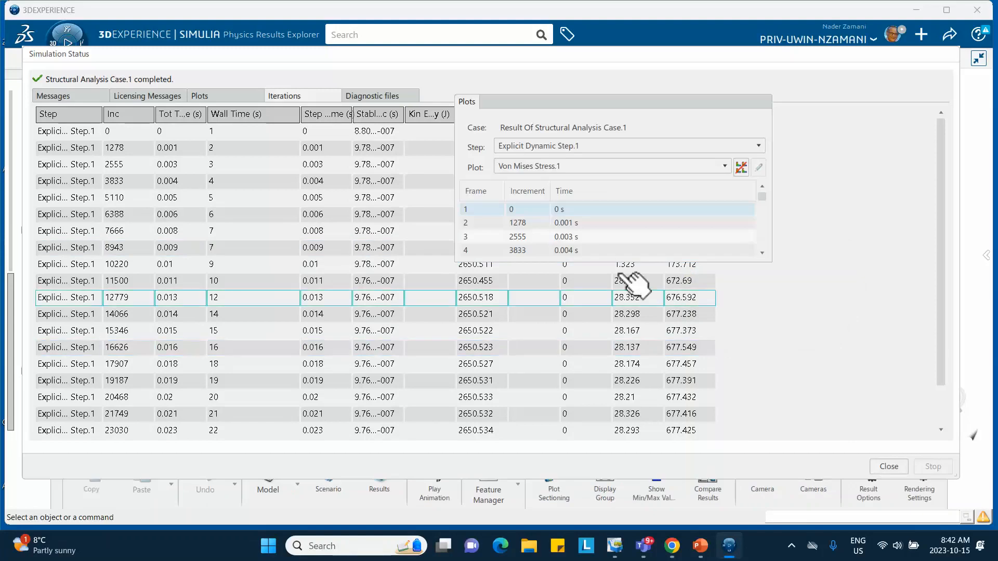
pyautogui.click(886, 467)
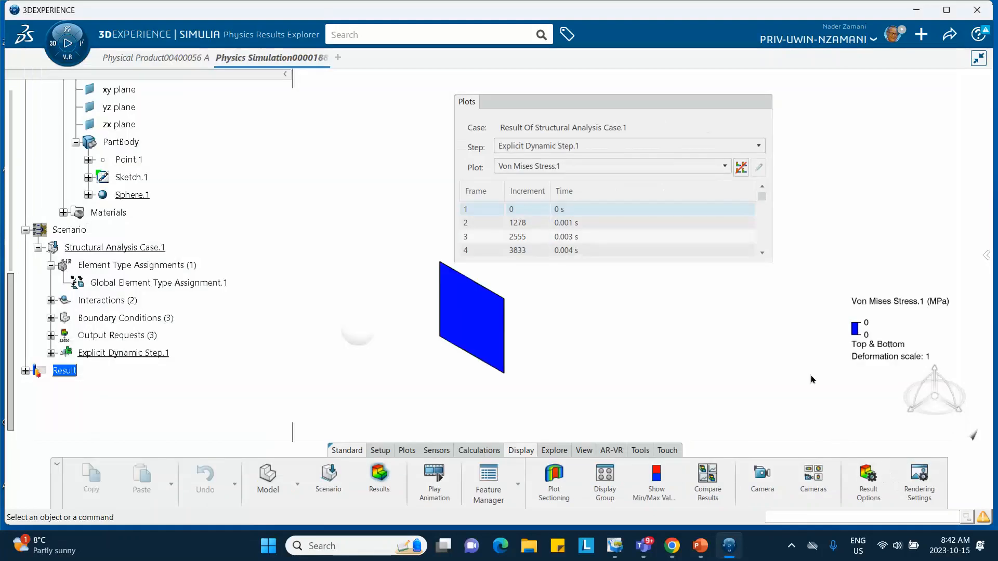
# Step: Enlarge the list of plot frames and examine the von Mises stress between frames 2 and 10 as the sphere reaches the plate
pyautogui.moveTo(616, 111); pyautogui.dragTo(680, 111)
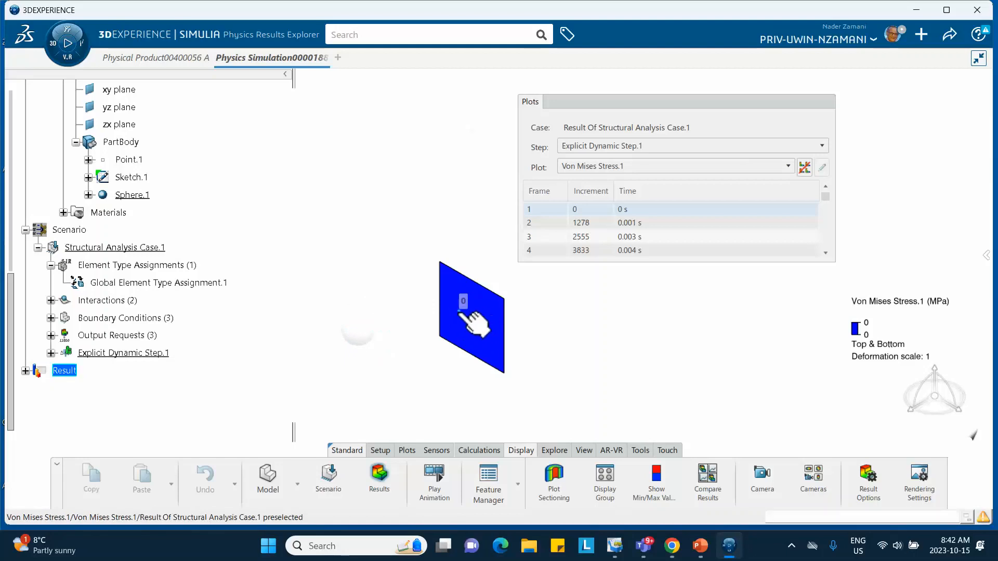
pyautogui.click(588, 223)
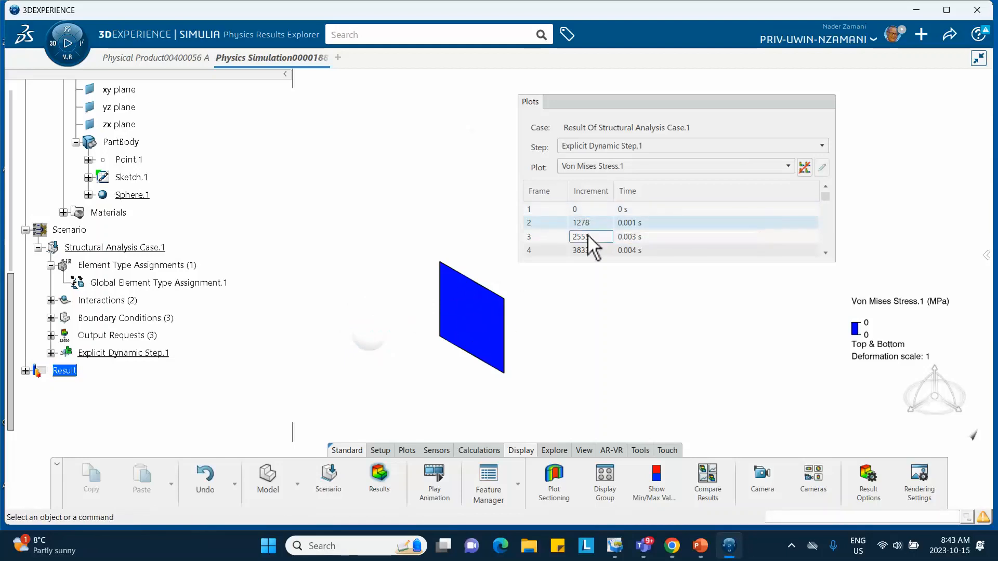
pyautogui.click(589, 237)
pyautogui.click(589, 249)
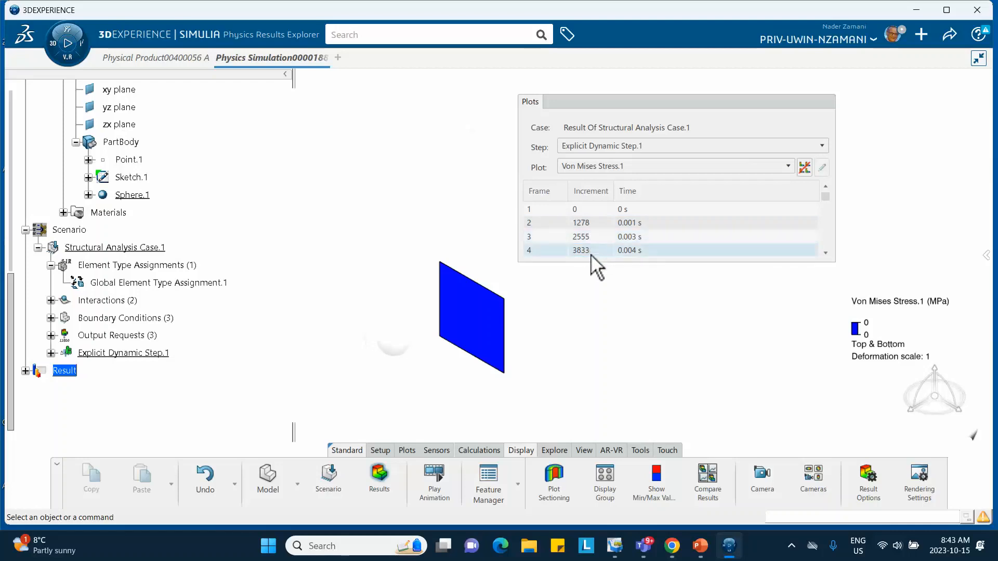
pyautogui.moveTo(612, 270); pyautogui.dragTo(644, 393)
pyautogui.click(623, 306)
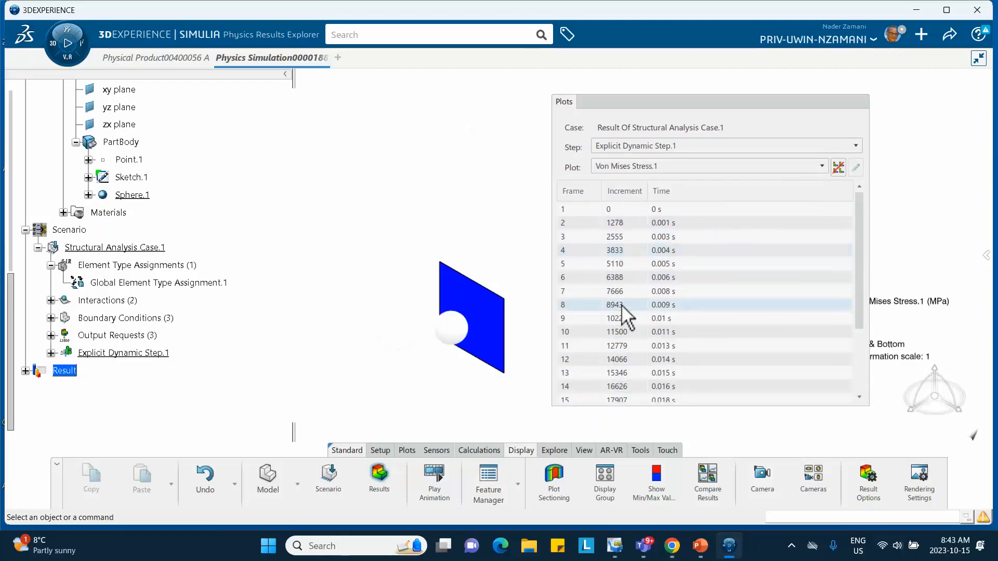
pyautogui.click(618, 328)
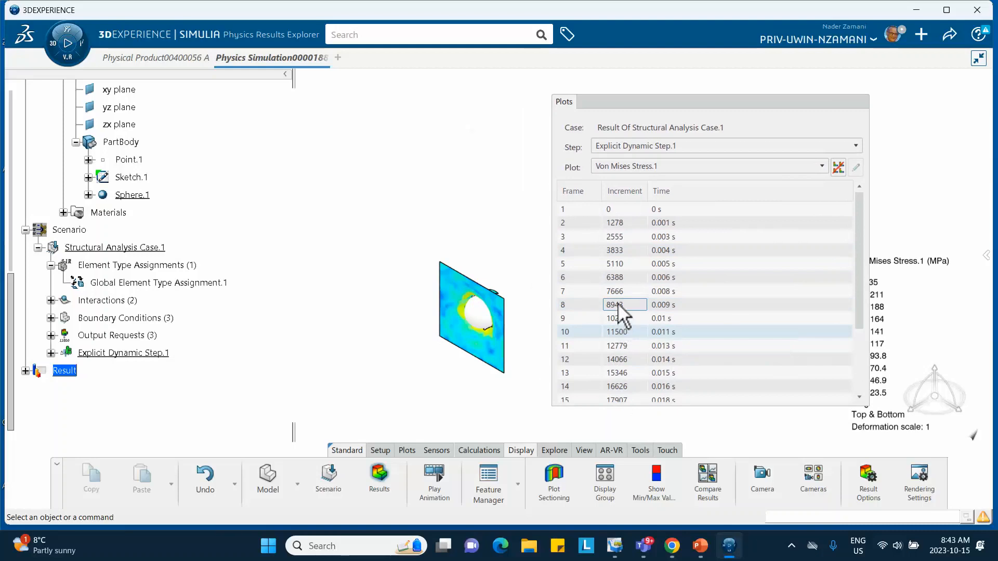
pyautogui.click(618, 302)
pyautogui.click(619, 291)
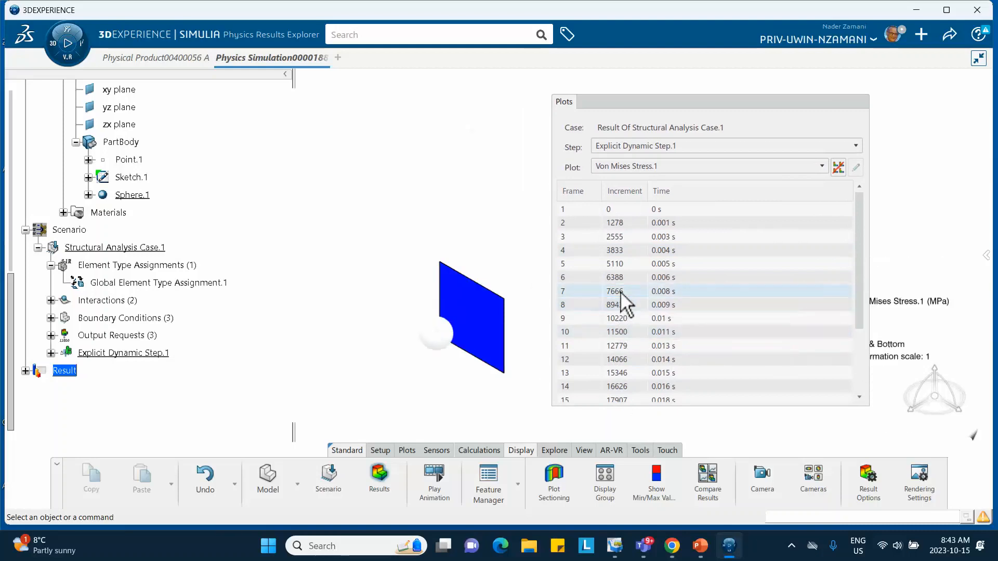
pyautogui.click(619, 318)
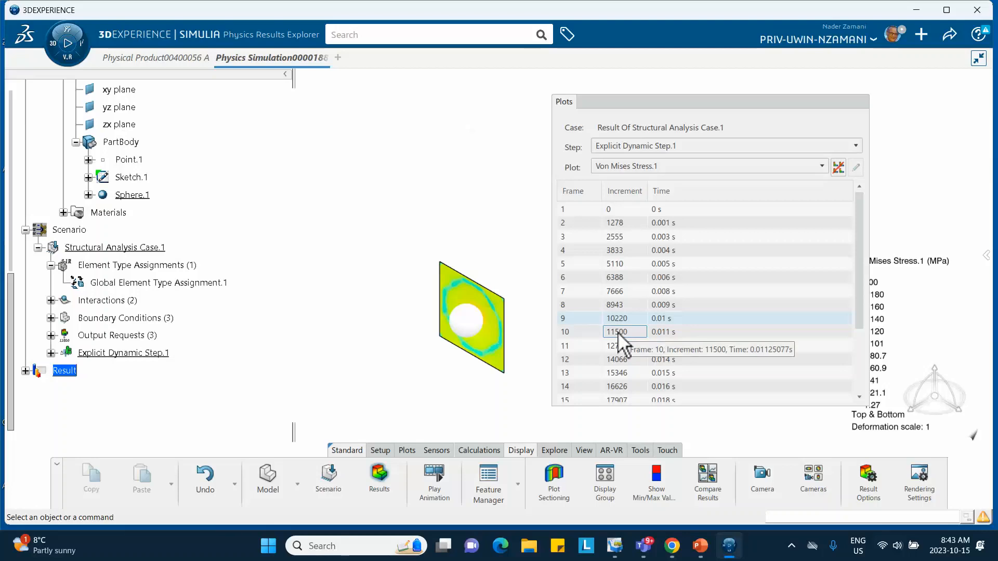
pyautogui.click(617, 332)
# Step: Examine the plate's damage from the side in von Mises stress frames 11, 13 and 20
pyautogui.moveTo(551, 344); pyautogui.dragTo(426, 327, button='middle')
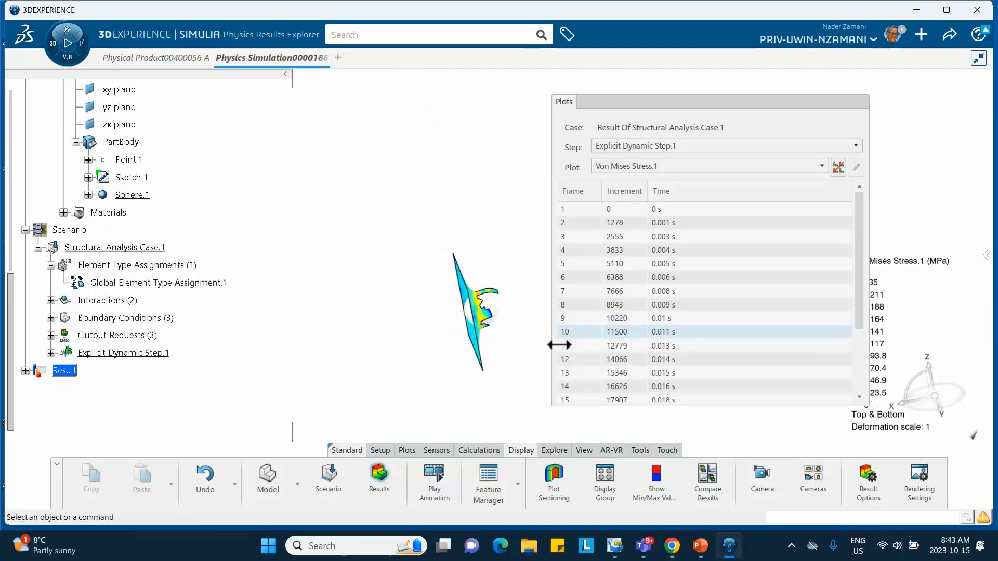
pyautogui.click(614, 346)
pyautogui.click(645, 373)
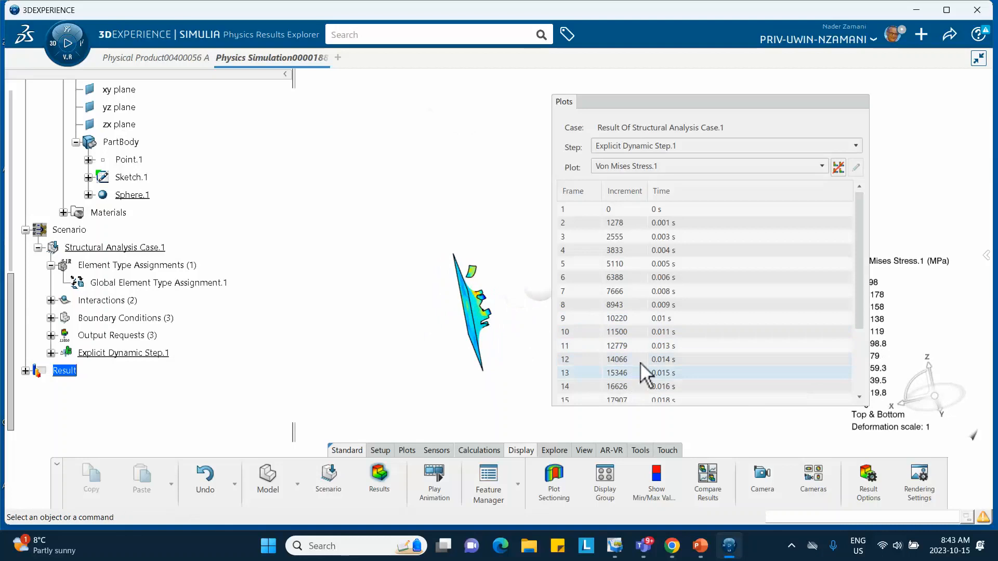
pyautogui.scroll(-2, 647, 390)
pyautogui.click(660, 383)
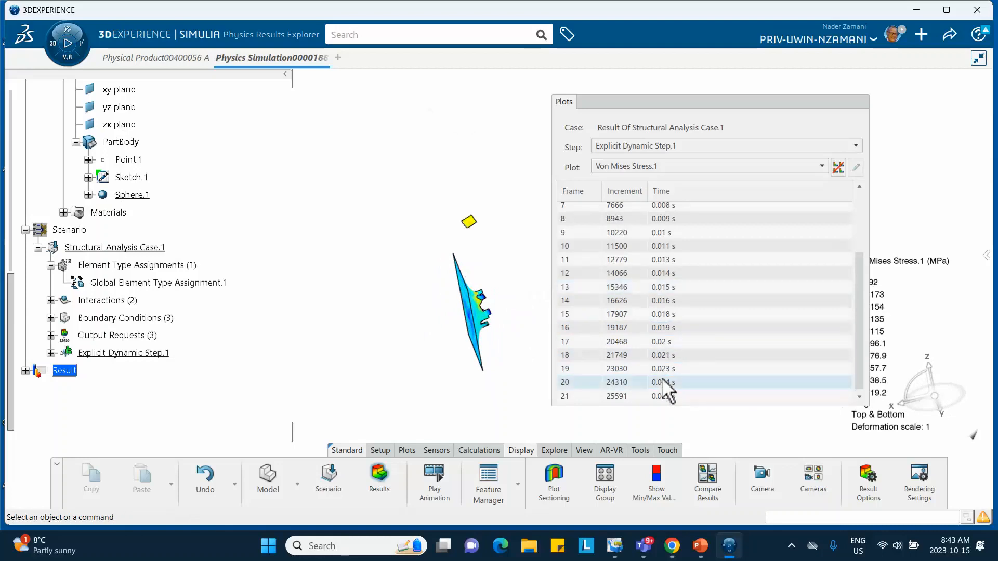
pyautogui.moveTo(415, 323); pyautogui.dragTo(503, 273, button='middle')
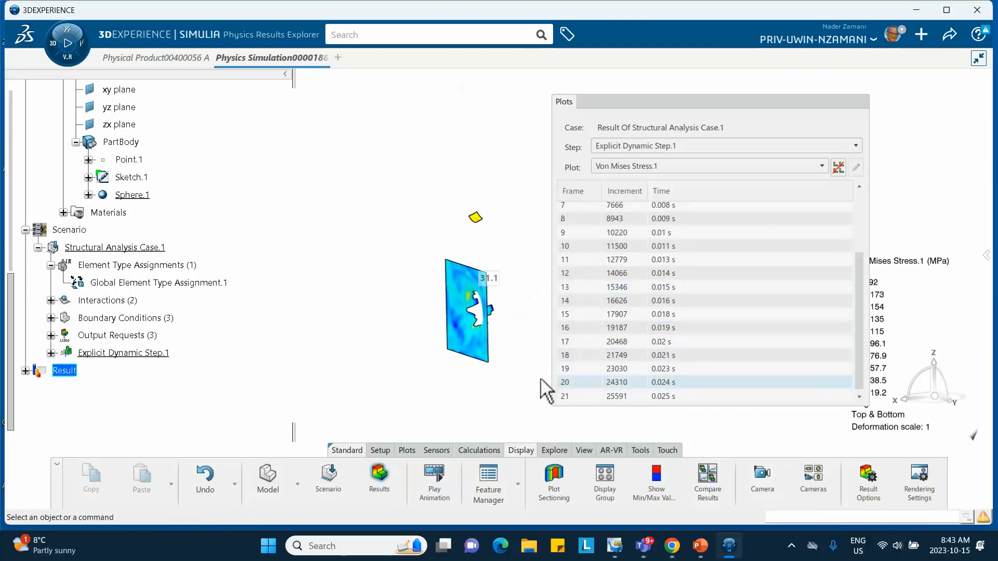
# Step: Switch to PowerPoint to view the von Mises stress contours on slide 3 for comparison, and return to 3DEXPERIENCE
pyautogui.click(696, 546)
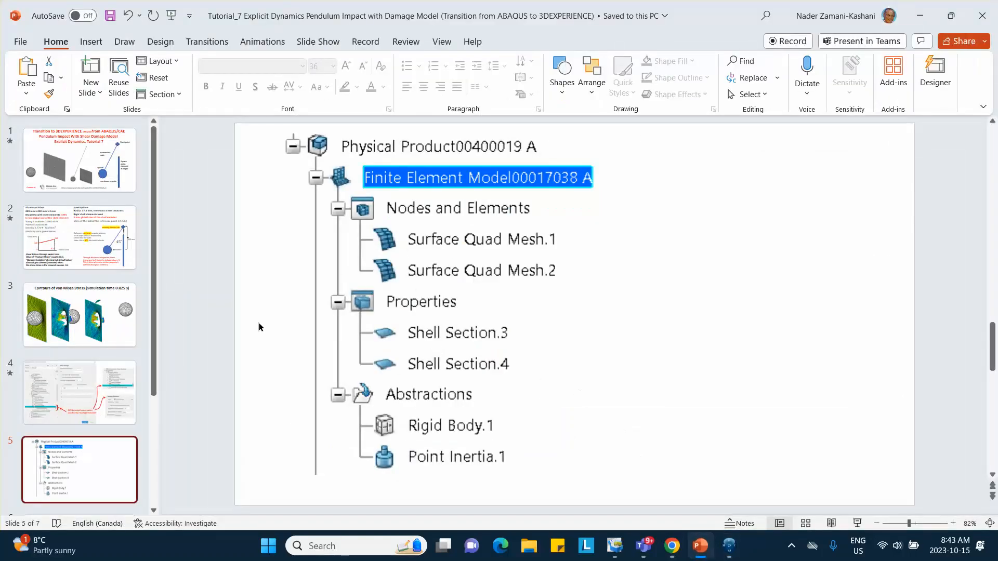
pyautogui.click(102, 313)
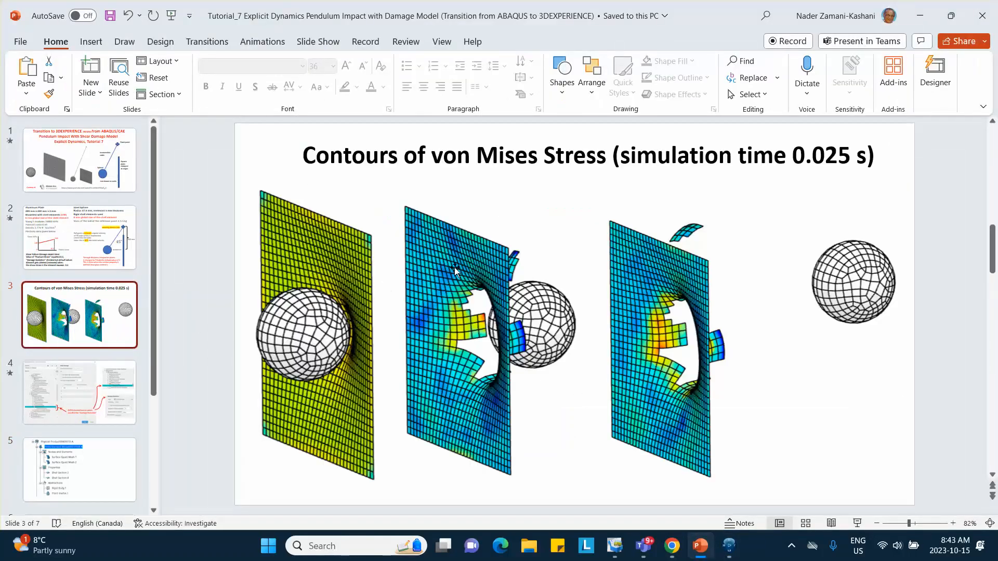
pyautogui.click(921, 17)
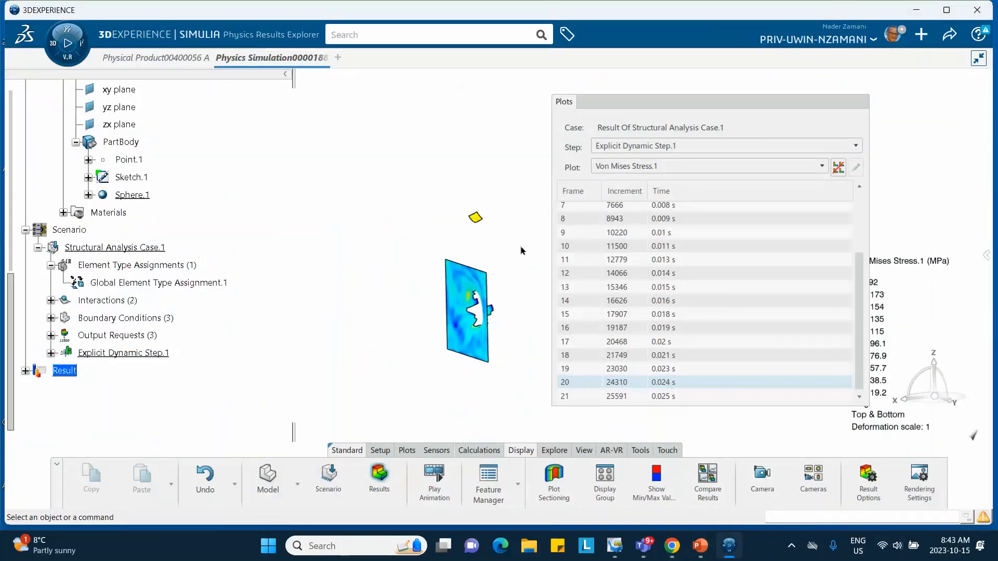
# Step: Collapse the plot frame list, play the von Mises stress animation of the impact, and close the player
pyautogui.click(742, 101)
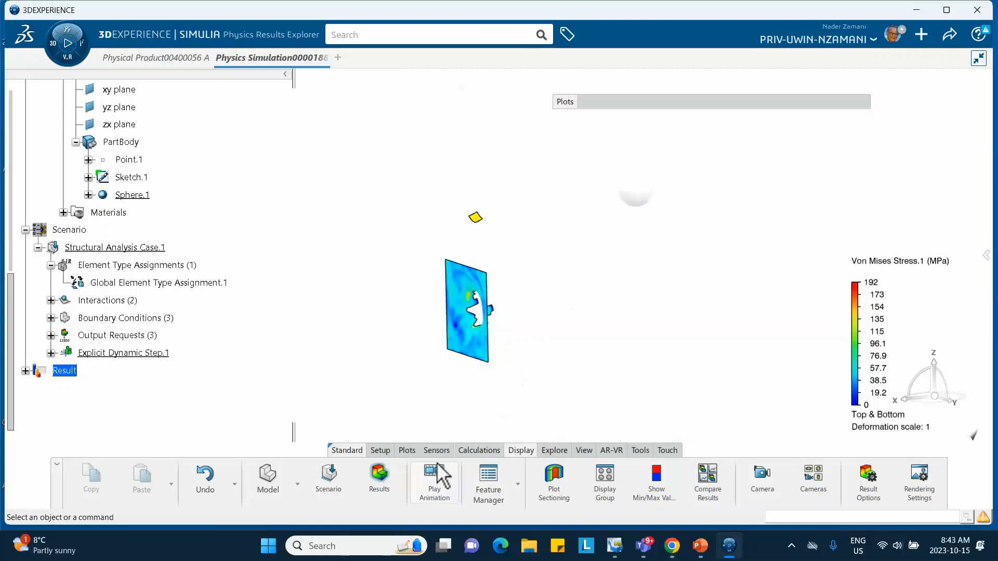
pyautogui.click(436, 482)
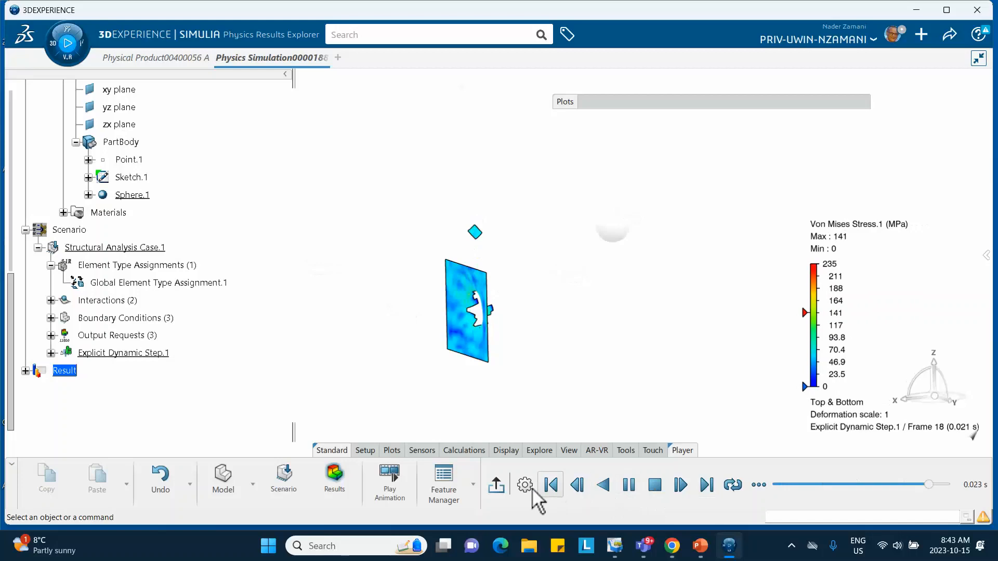
pyautogui.click(497, 487)
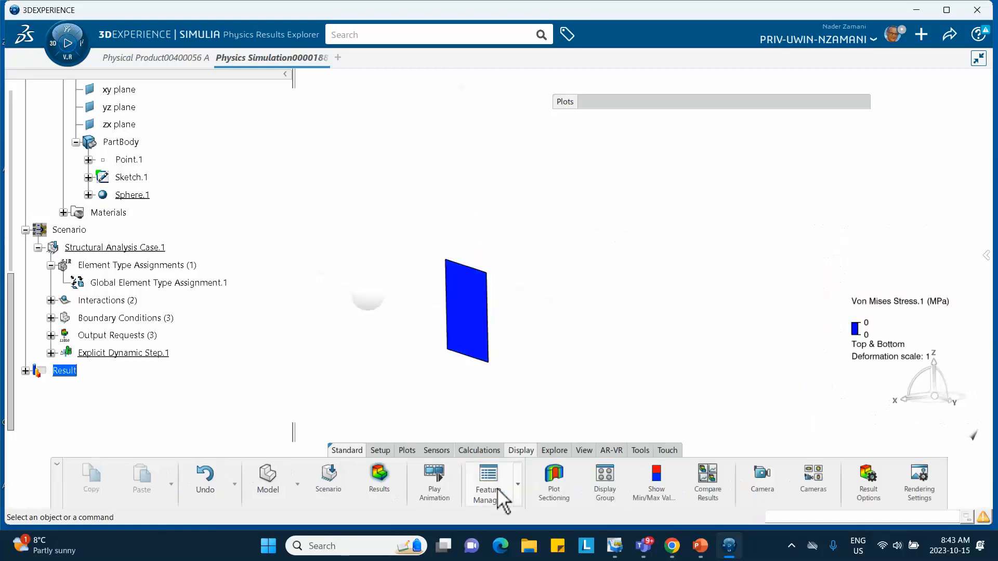
# Step: Set the visible edges of the Von Mises Stress.1 contour plot to Mesh
pyautogui.moveTo(568, 337); pyautogui.dragTo(489, 312, button='middle')
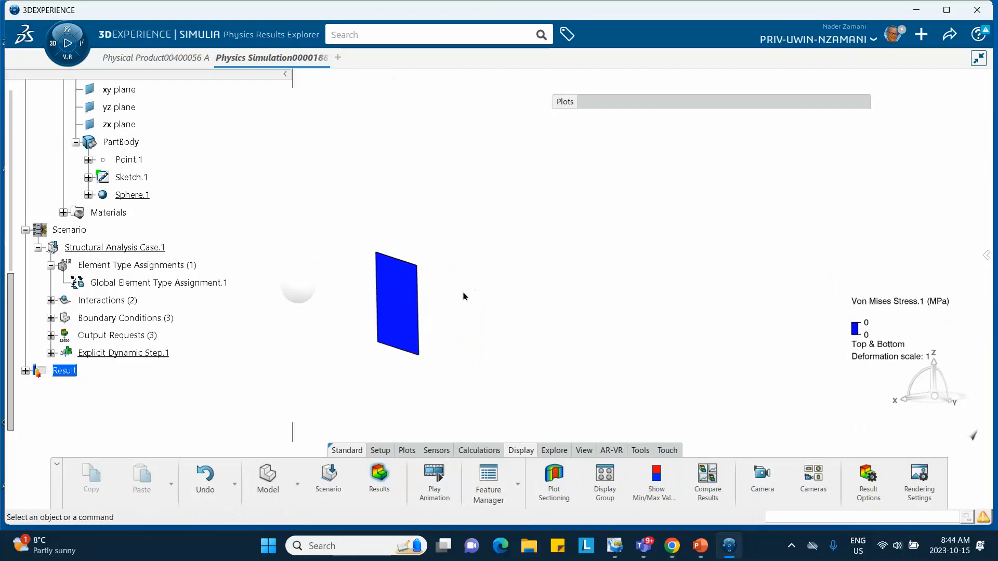
pyautogui.click(398, 295)
pyautogui.doubleClick(395, 297)
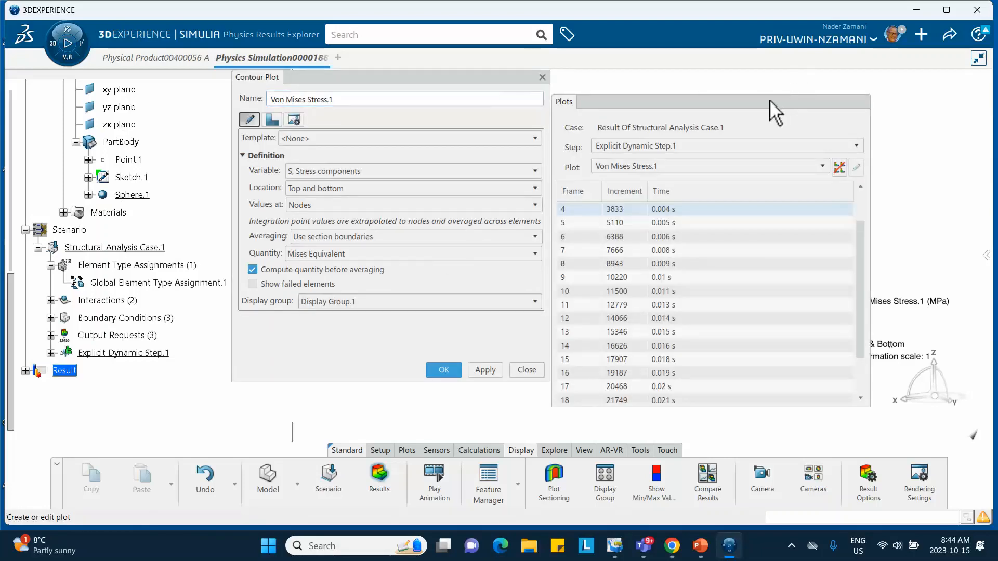
pyautogui.moveTo(430, 82); pyautogui.dragTo(699, 119)
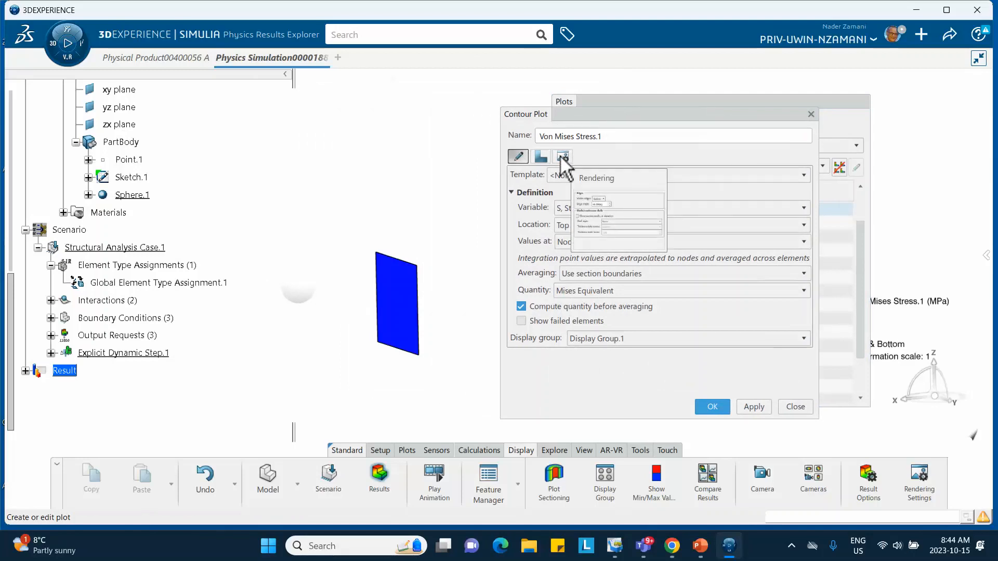
pyautogui.click(540, 157)
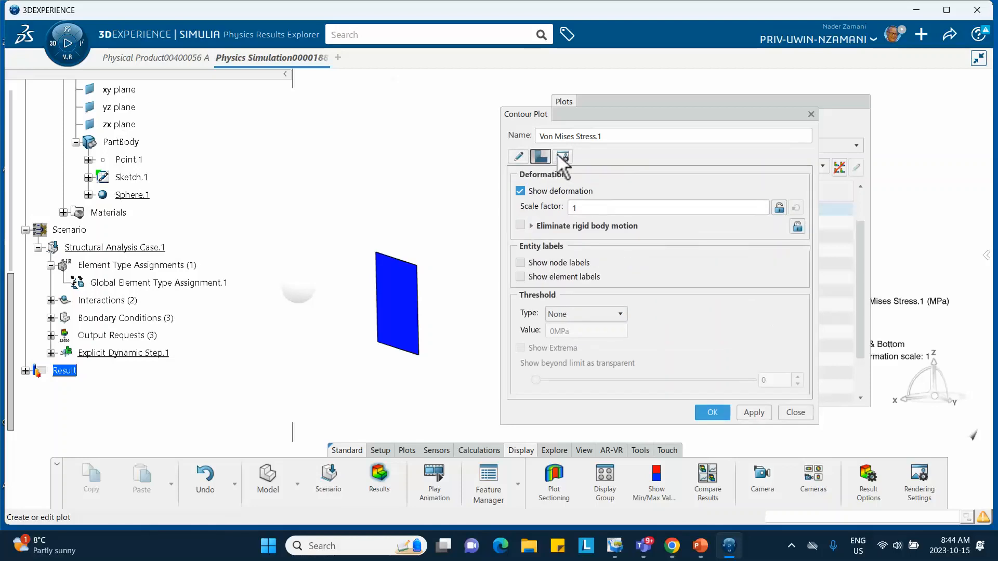
pyautogui.click(560, 155)
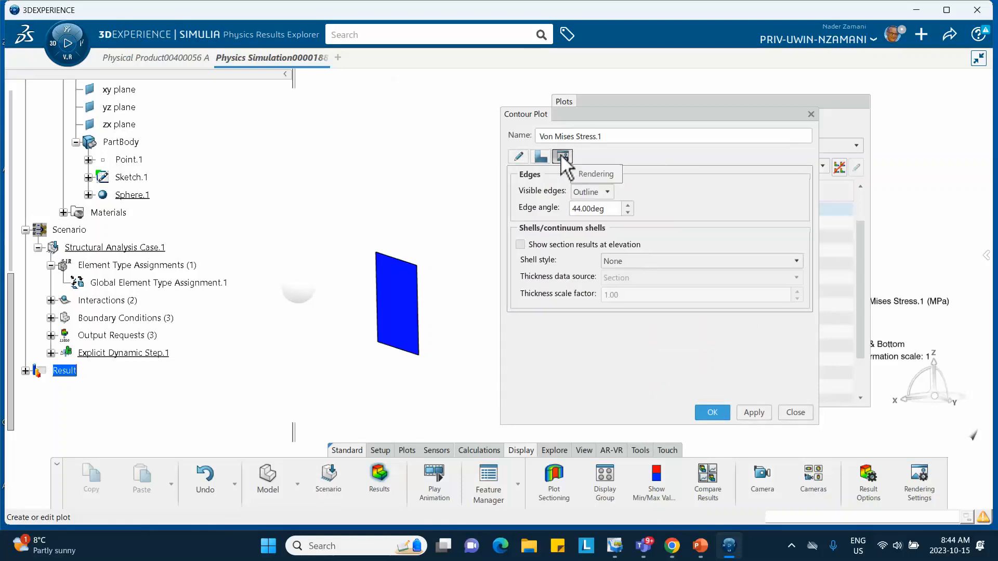
pyautogui.click(606, 193)
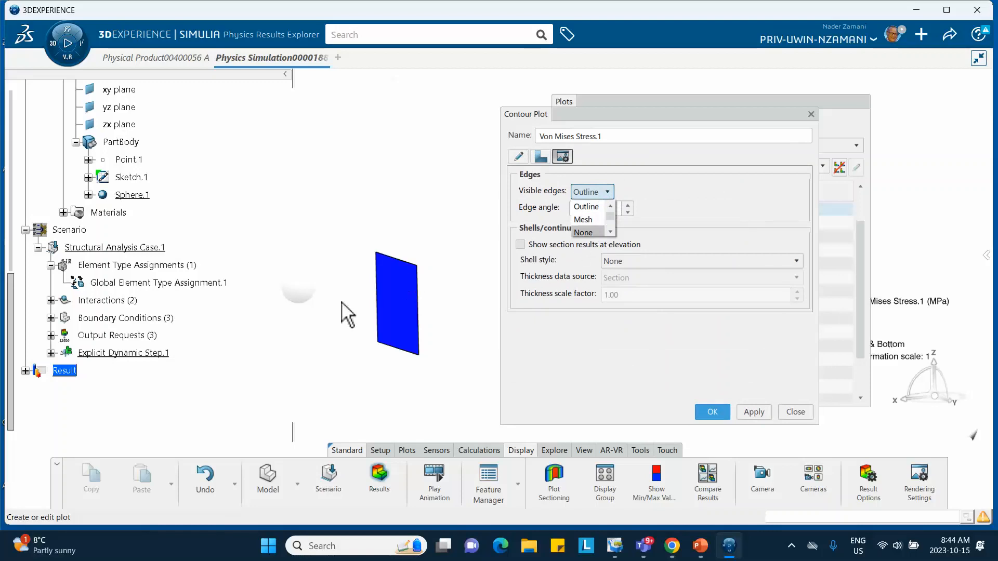
pyautogui.click(577, 219)
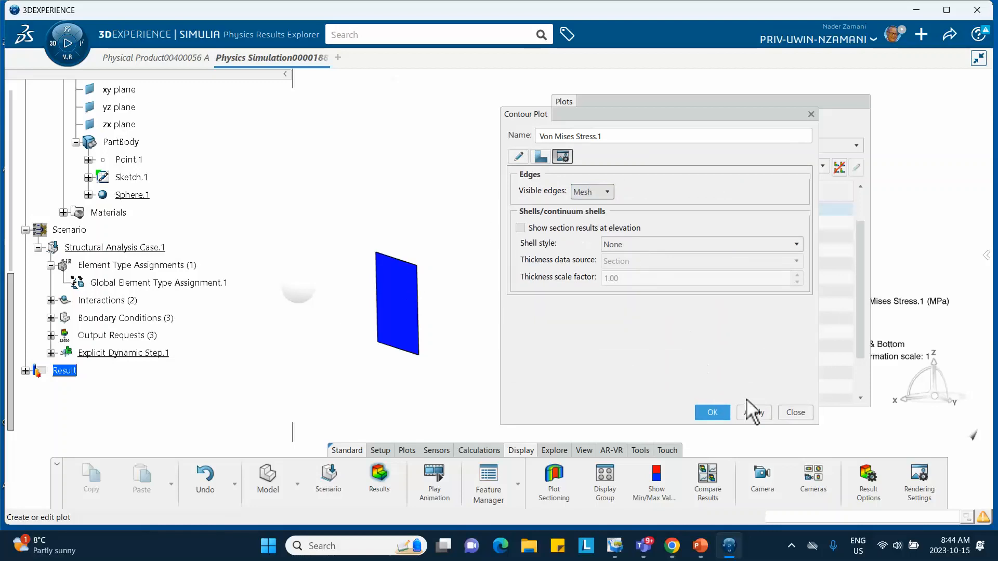
pyautogui.click(754, 412)
pyautogui.click(714, 414)
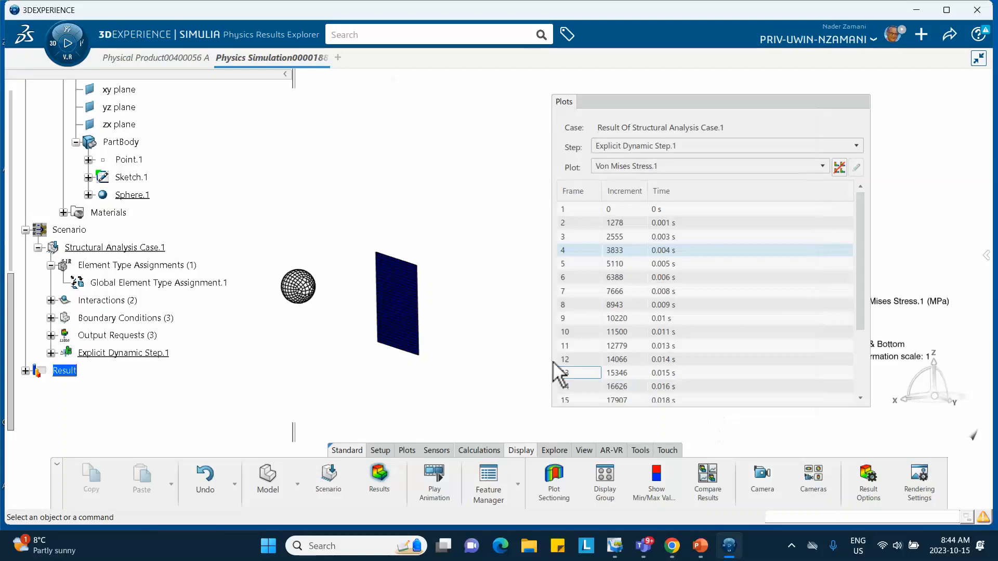
# Step: Examine the meshed plate's von Mises stress in frames 9, 16 and 19 up close, and collapse the frame list
pyautogui.moveTo(497, 332); pyautogui.dragTo(482, 267, button='middle')
pyautogui.moveTo(512, 221); pyautogui.dragTo(676, 168, button='middle')
pyautogui.click(651, 319)
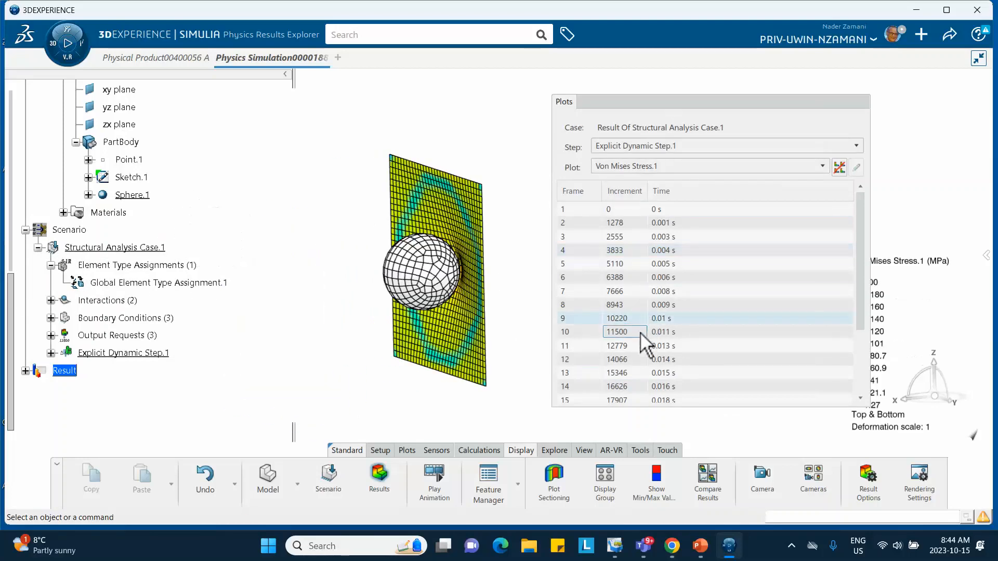
pyautogui.scroll(-2, 644, 359)
pyautogui.click(647, 332)
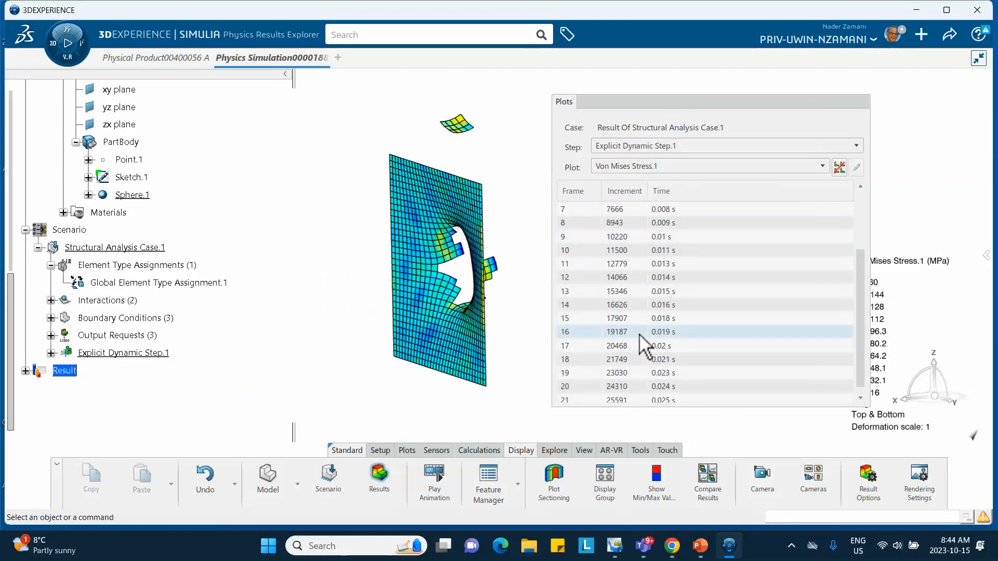
pyautogui.click(653, 370)
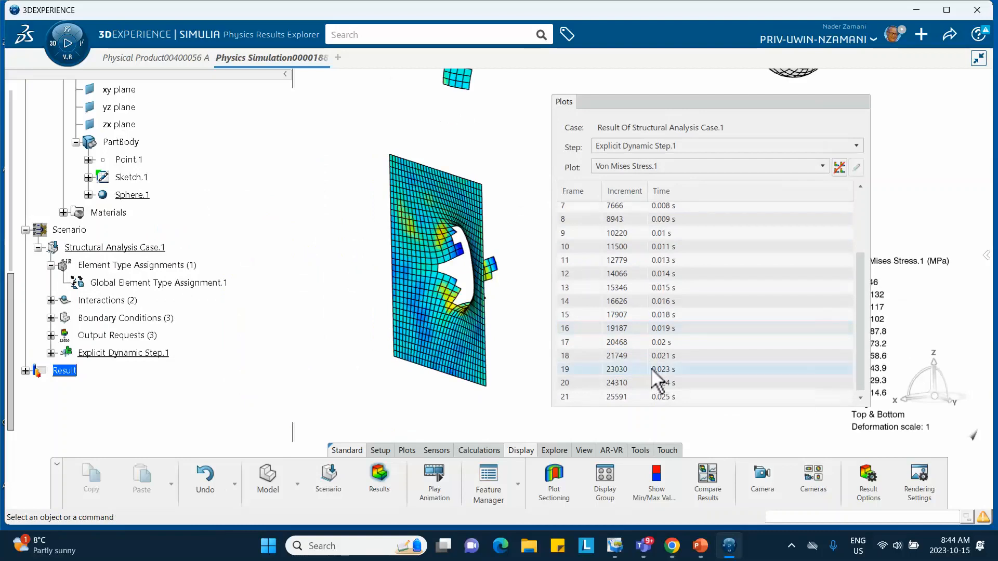
pyautogui.doubleClick(739, 100)
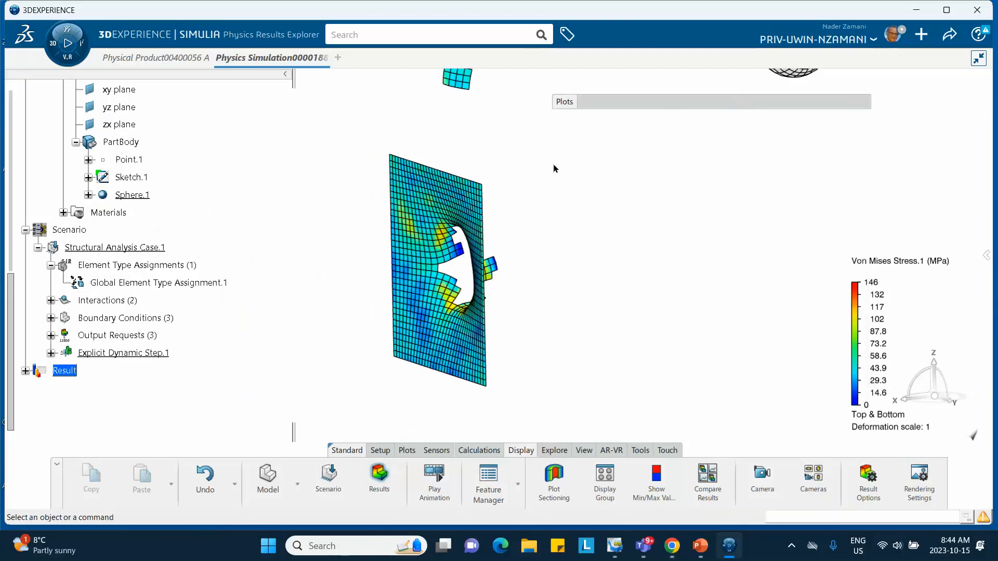
pyautogui.moveTo(553, 163); pyautogui.dragTo(564, 252, button='middle')
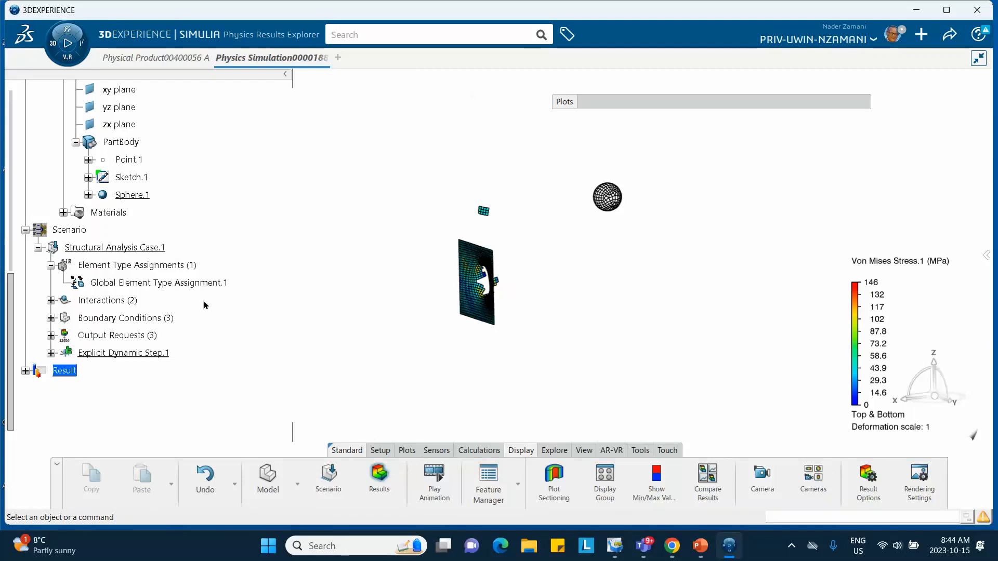
# Step: Review the simulation tree, from the finite element model and the plate and sphere parts down to the scenario and result
pyautogui.scroll(5, 235, 217)
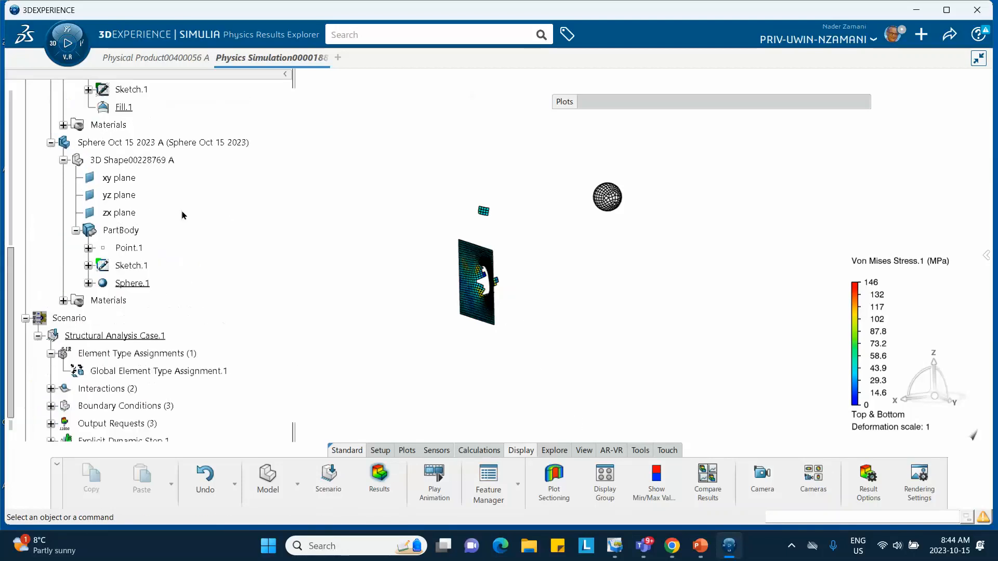
pyautogui.scroll(5, 144, 286)
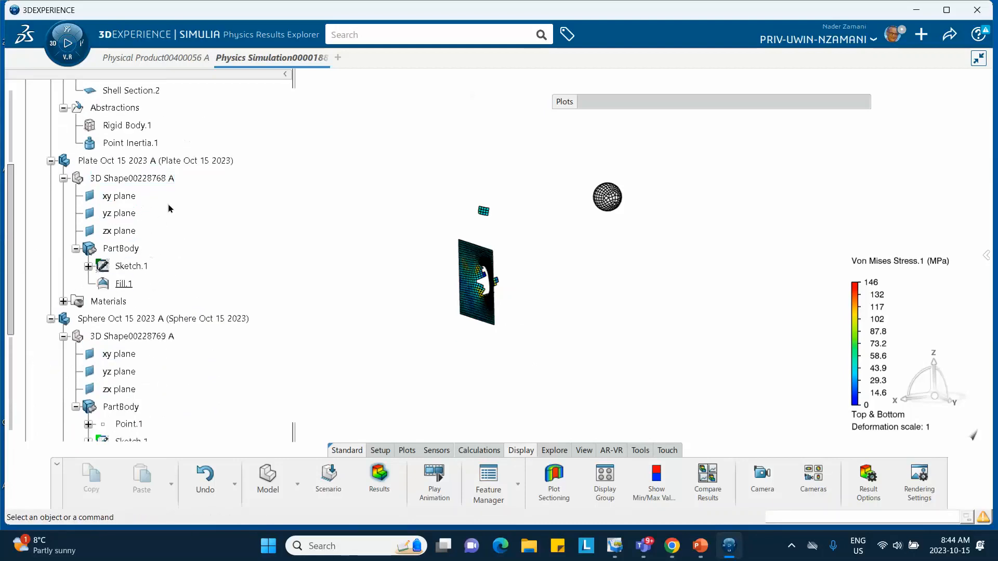
pyautogui.scroll(-12, 156, 219)
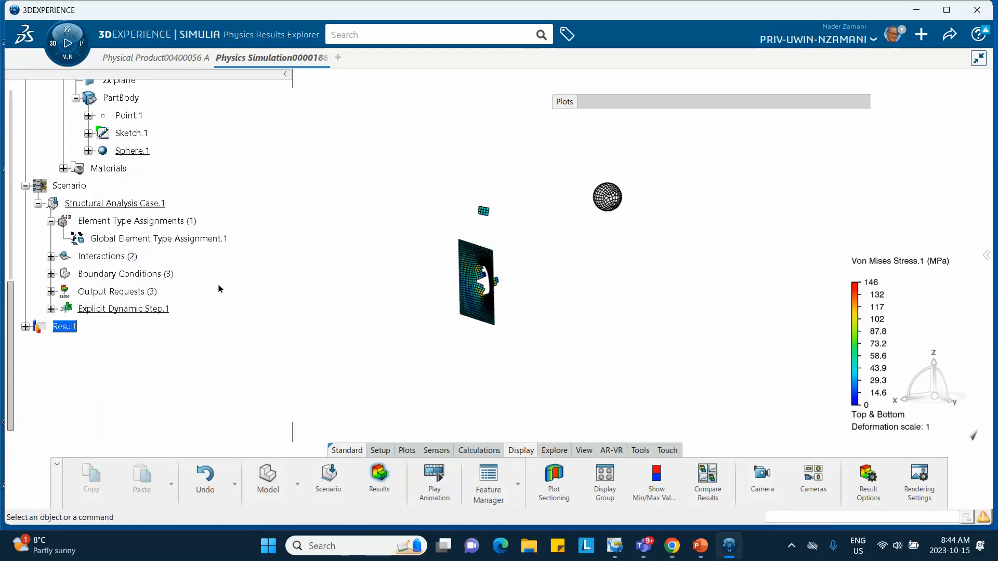
pyautogui.scroll(16, 218, 280)
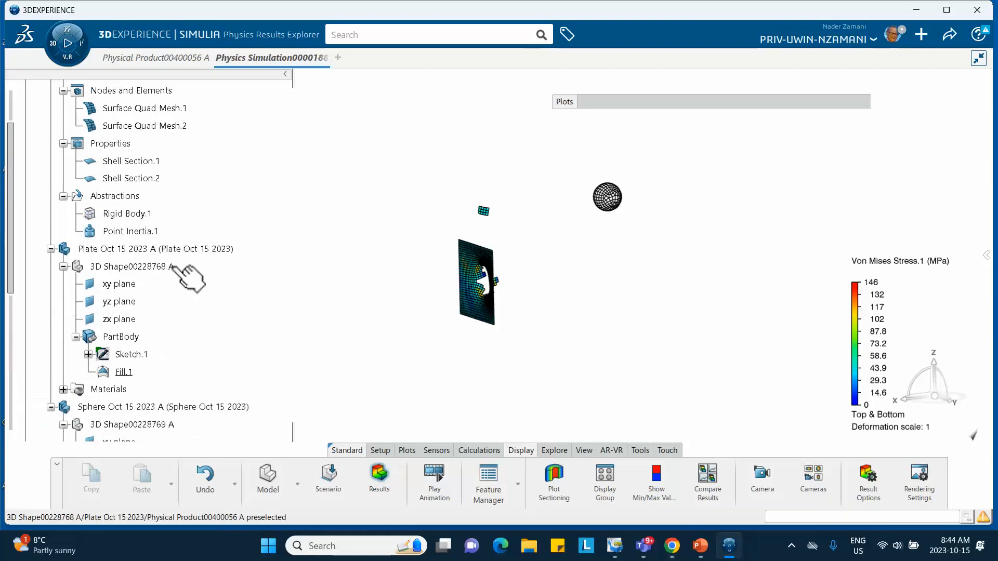
pyautogui.scroll(3, 139, 187)
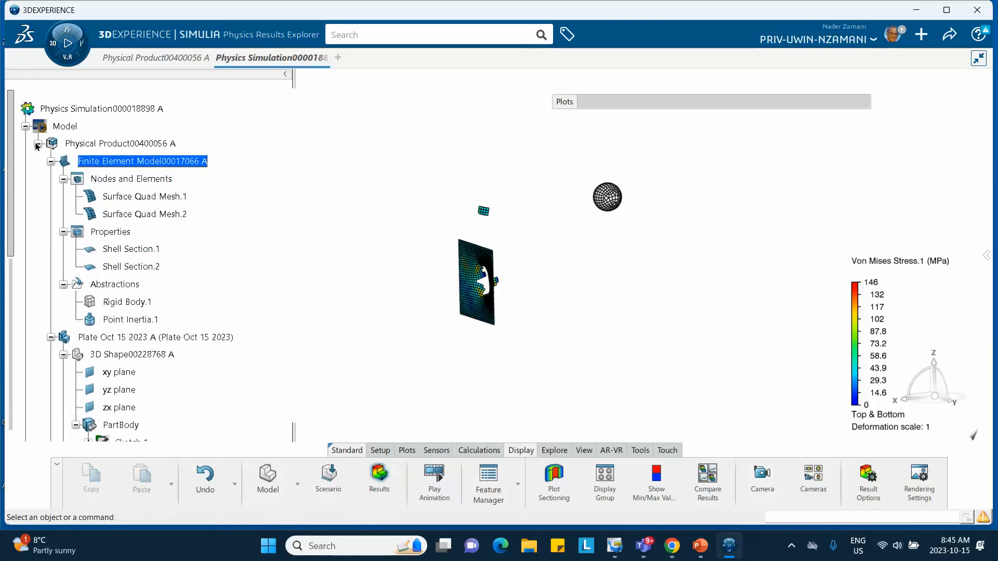
pyautogui.scroll(-2, 52, 189)
pyautogui.scroll(-3, 104, 290)
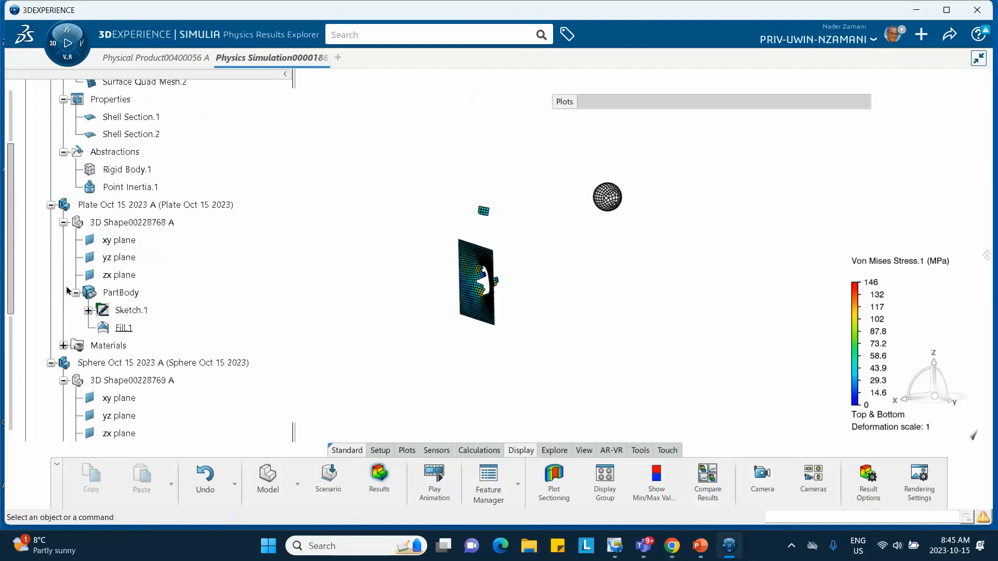
pyautogui.scroll(-3, 151, 213)
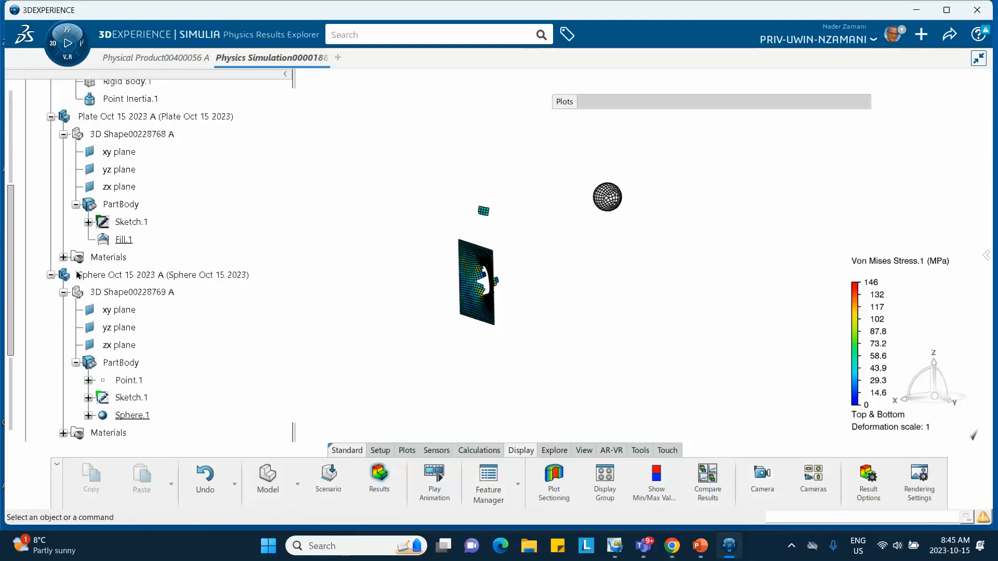
# Step: Open the material simulation domain of the plate for inspection in Physical Product00400056
pyautogui.click(63, 257)
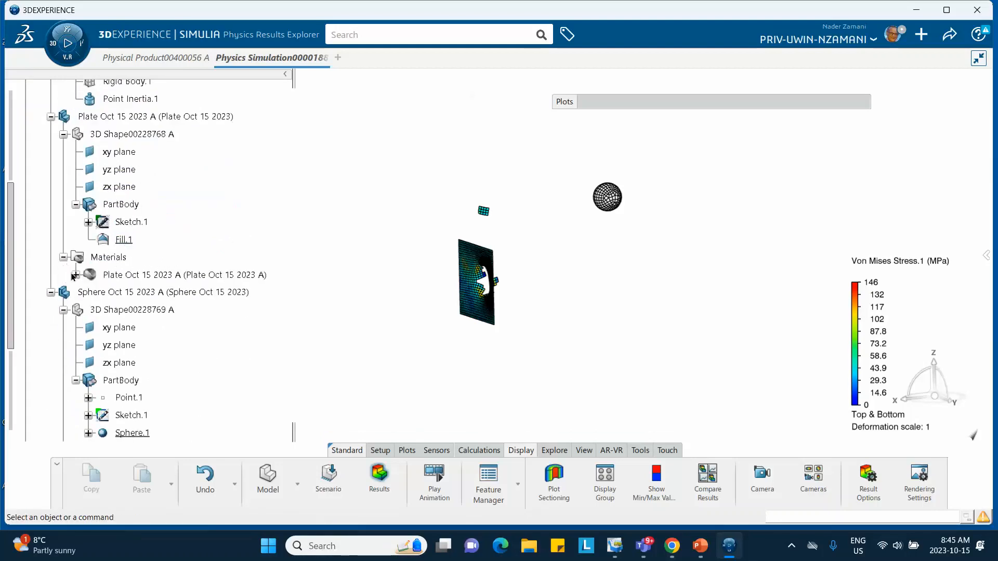
pyautogui.click(76, 275)
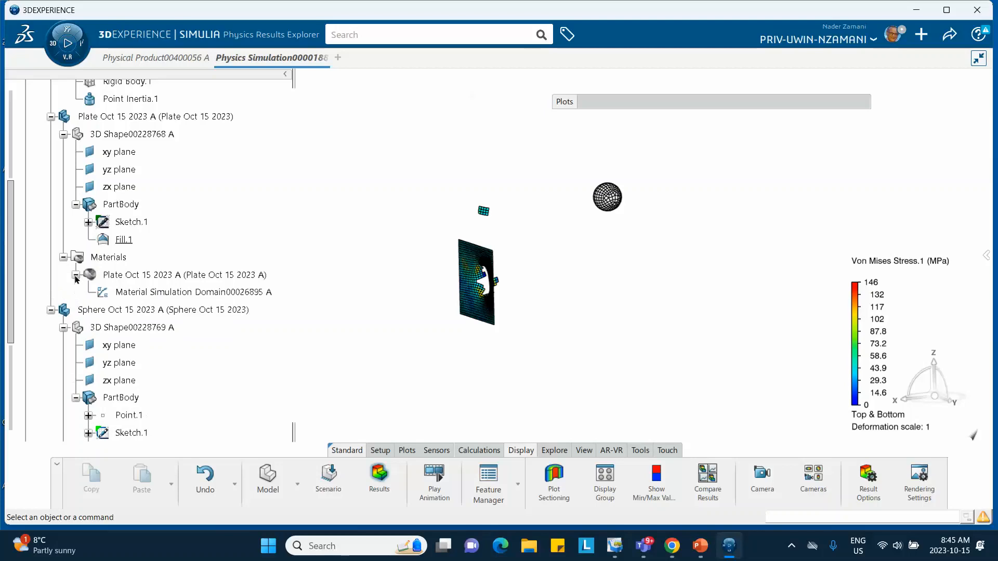
pyautogui.doubleClick(136, 292)
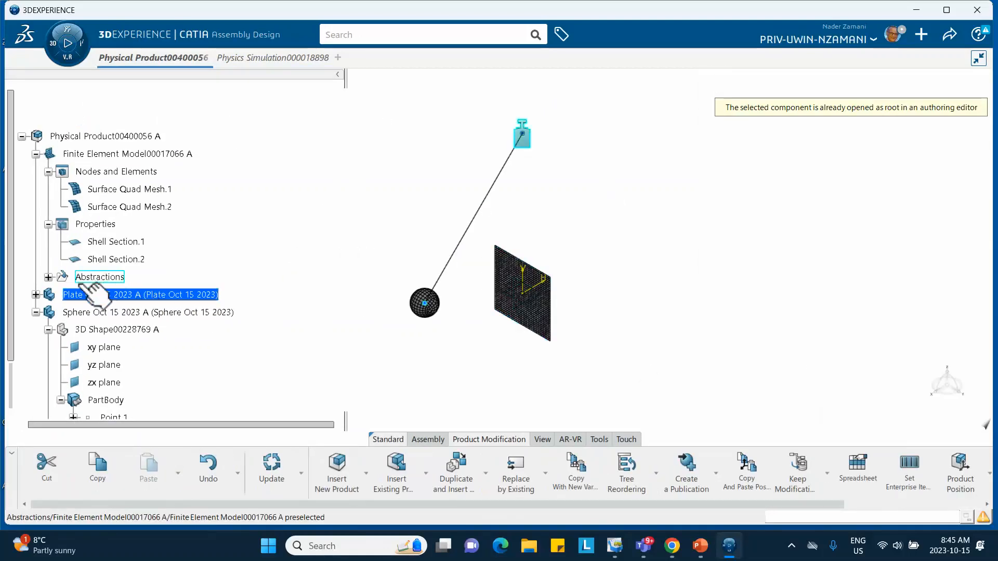
pyautogui.scroll(-2, 85, 279)
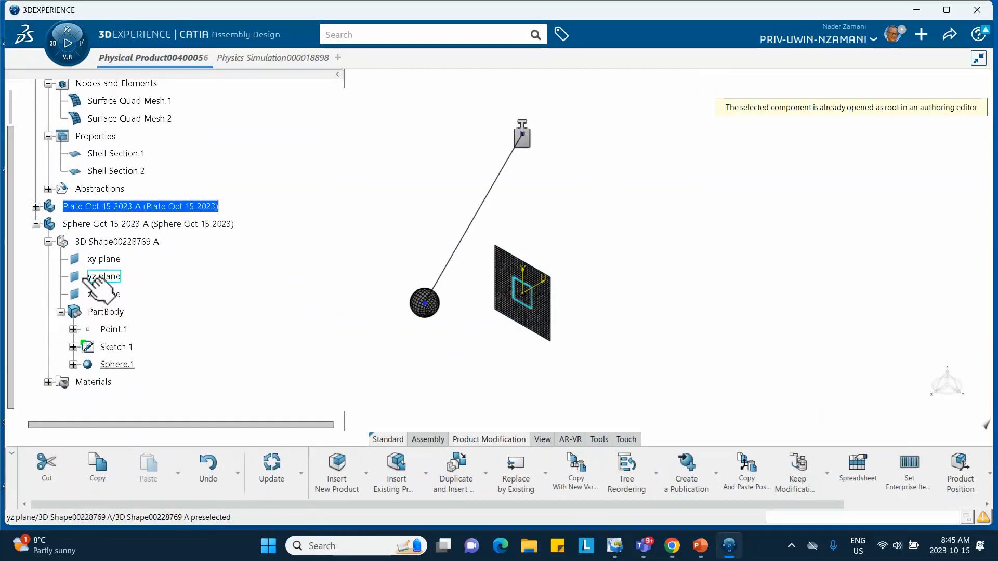
pyautogui.click(35, 207)
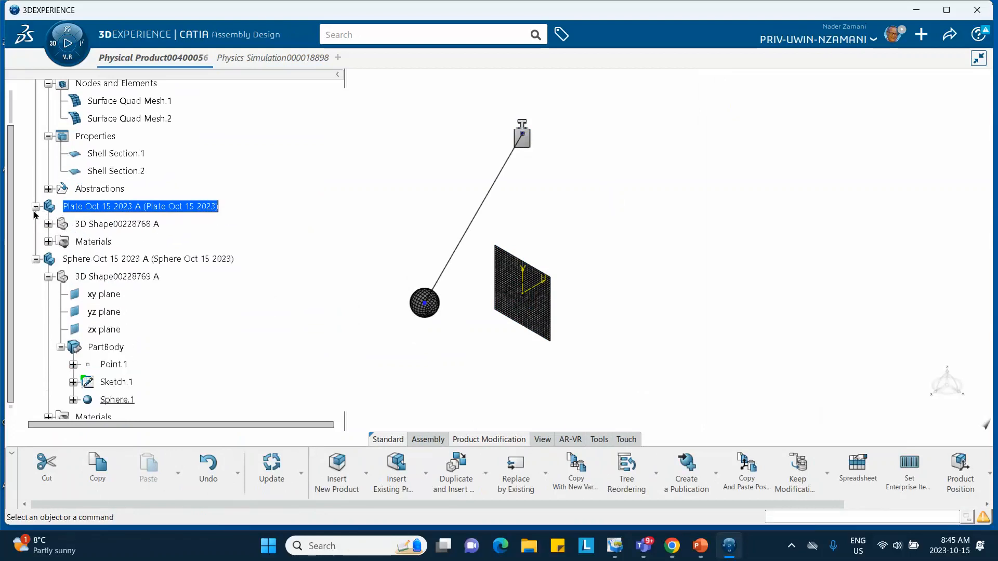
pyautogui.click(48, 243)
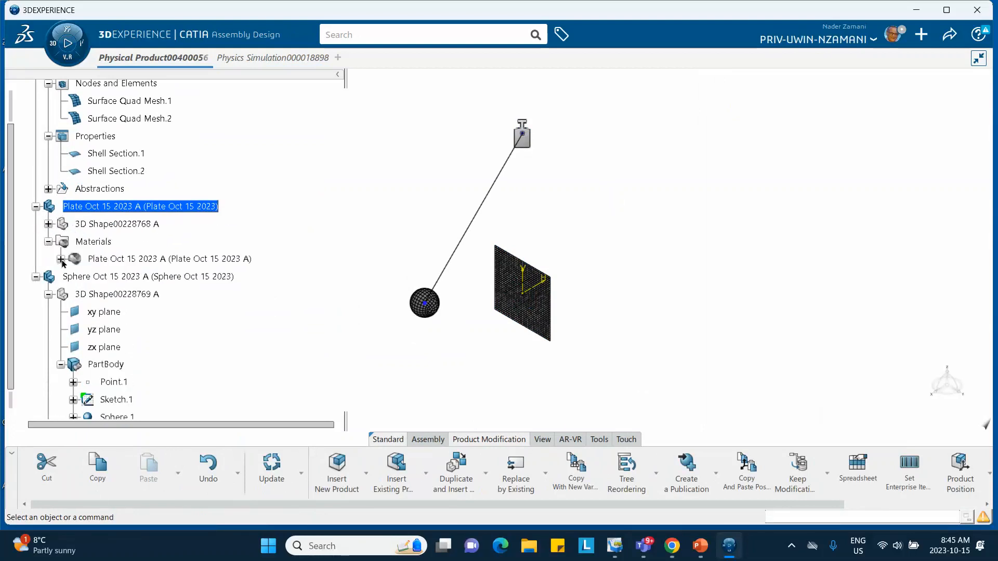
pyautogui.click(61, 259)
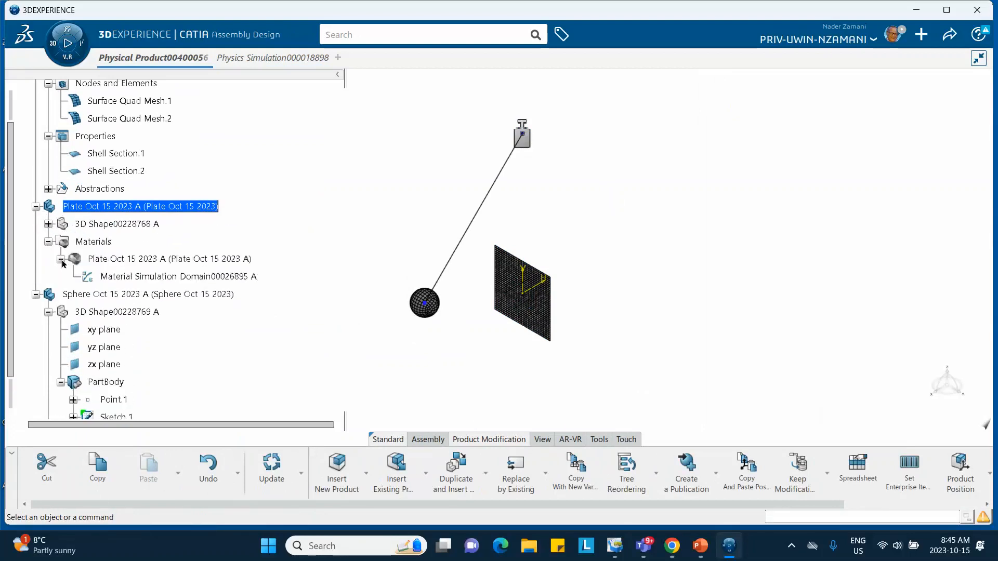
pyautogui.doubleClick(143, 278)
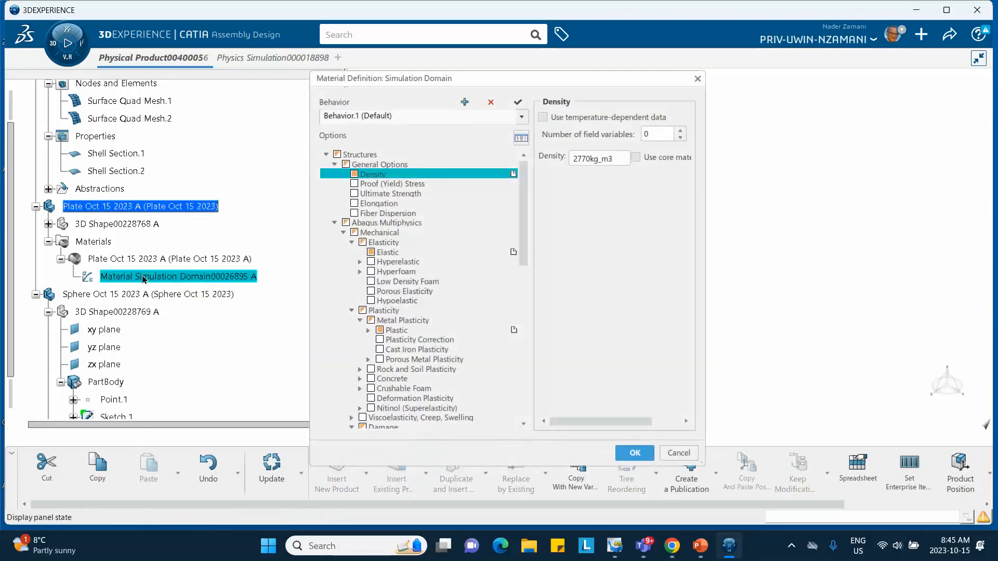
# Step: Display the Shear Damage settings under Ductile Metals, and switch to PowerPoint to view the matching slide 4
pyautogui.scroll(-4, 400, 333)
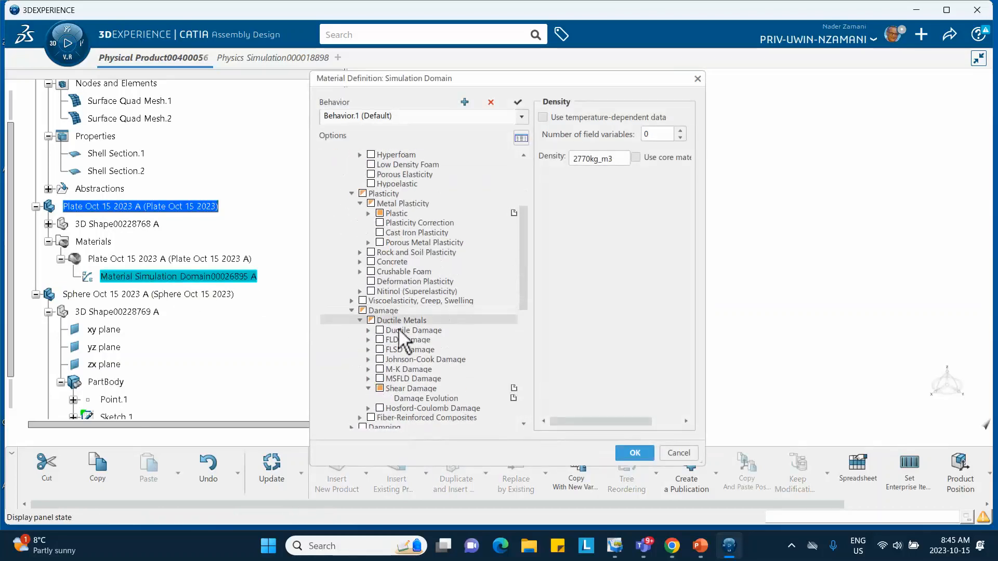
pyautogui.scroll(-2, 457, 384)
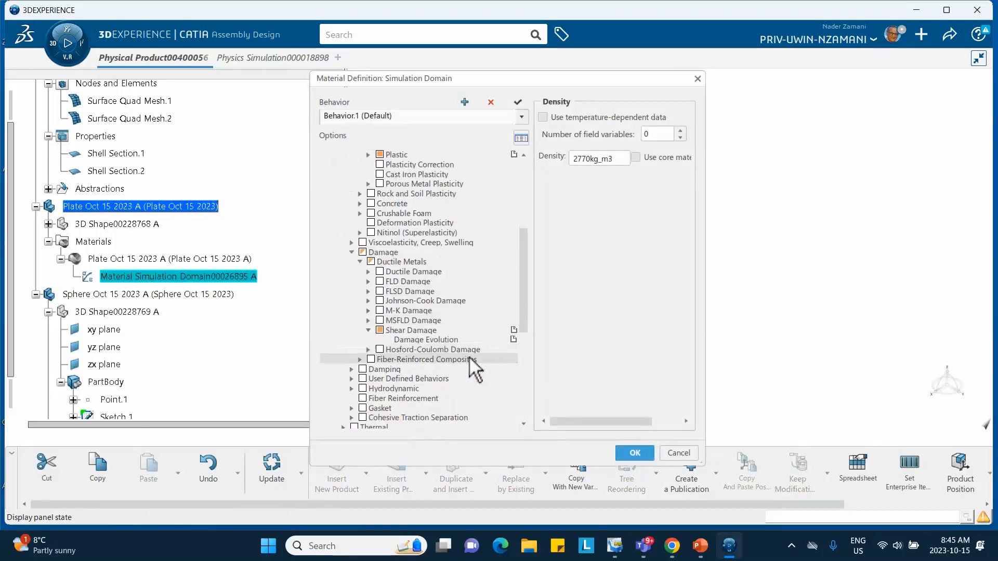
pyautogui.click(513, 343)
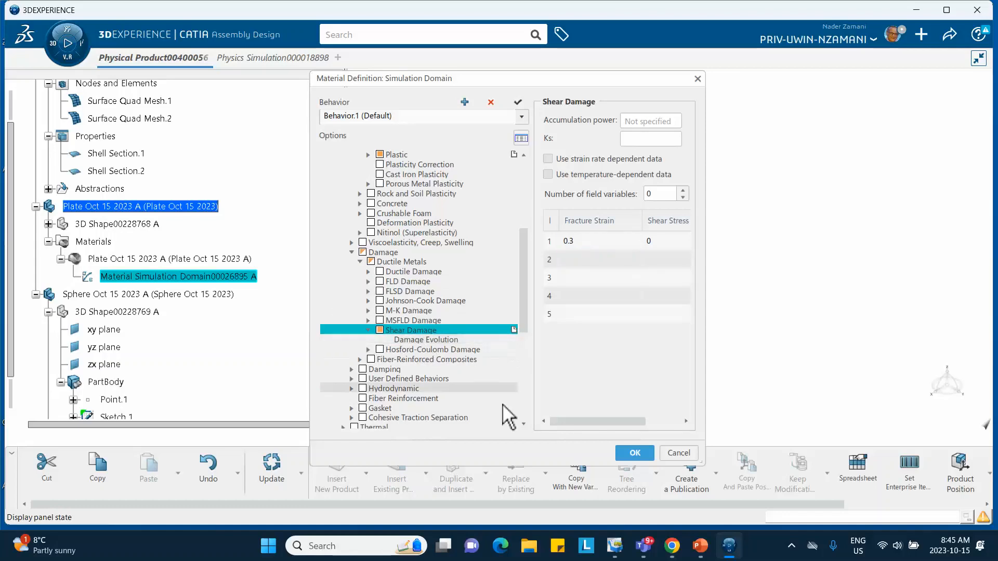
pyautogui.click(699, 547)
pyautogui.click(87, 378)
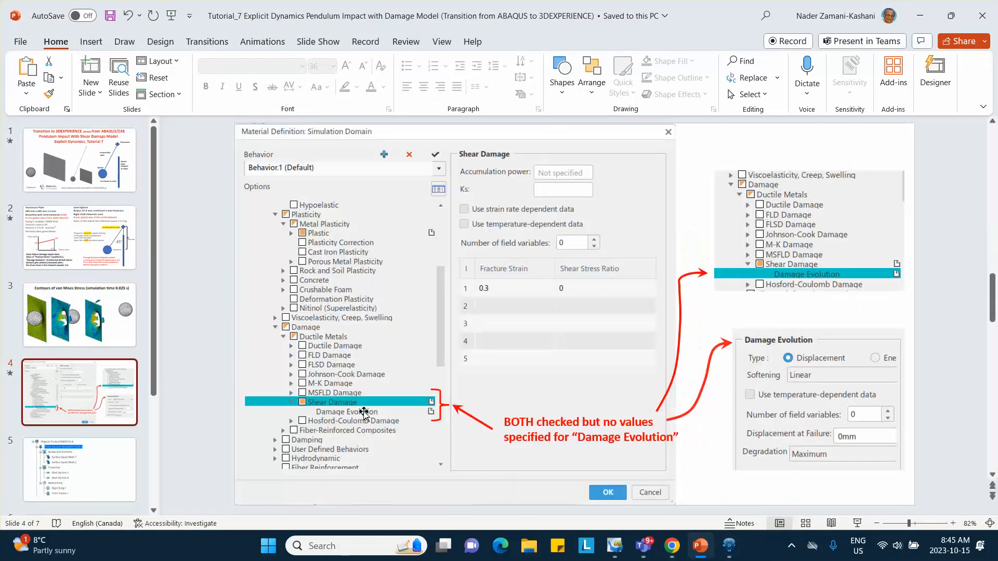
# Step: Return to 3DEXPERIENCE, accept the plate's material simulation domain definition, and look down the tree to the sphere's materials
pyautogui.click(919, 15)
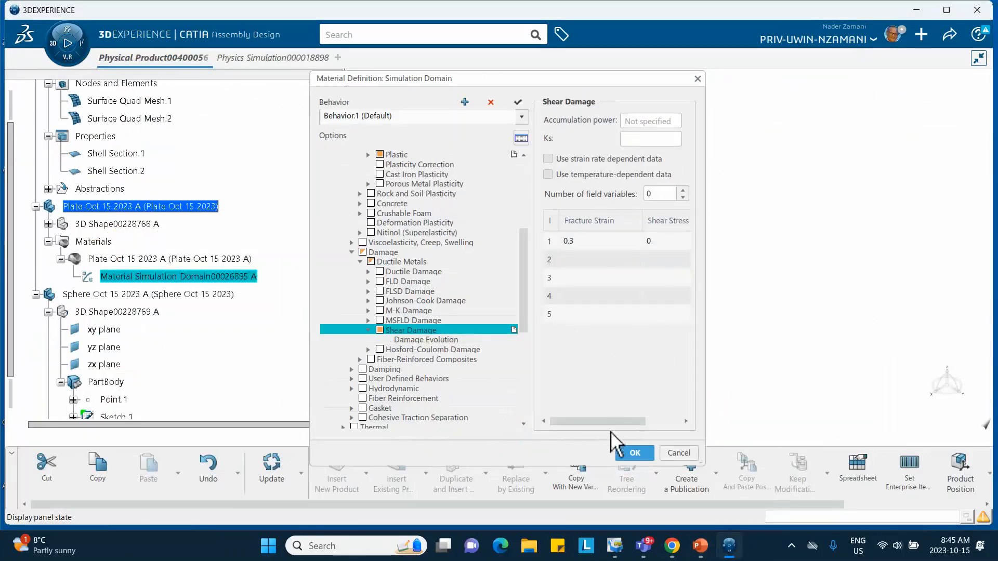
pyautogui.click(636, 453)
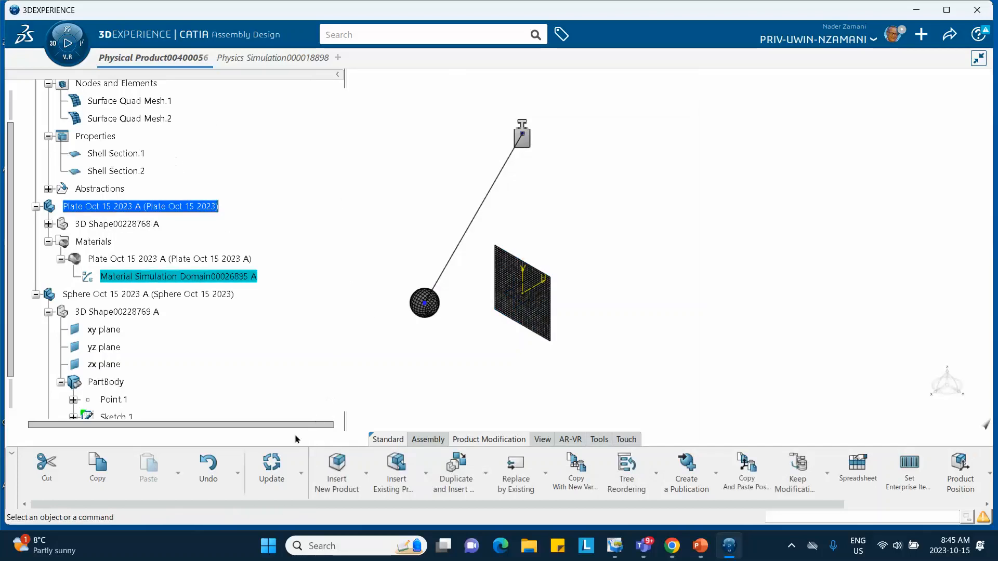
pyautogui.scroll(-1, 198, 168)
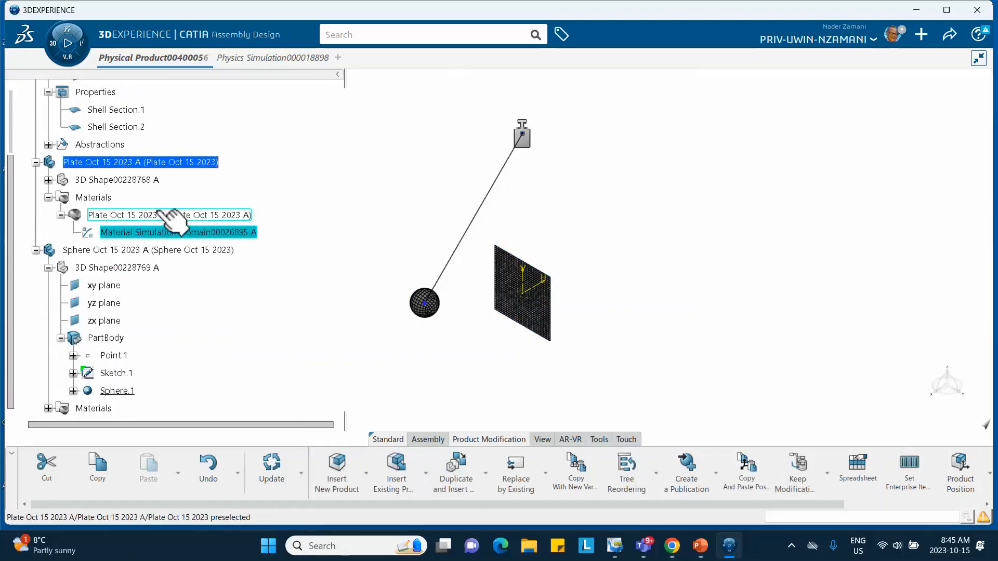
pyautogui.scroll(-4, 125, 270)
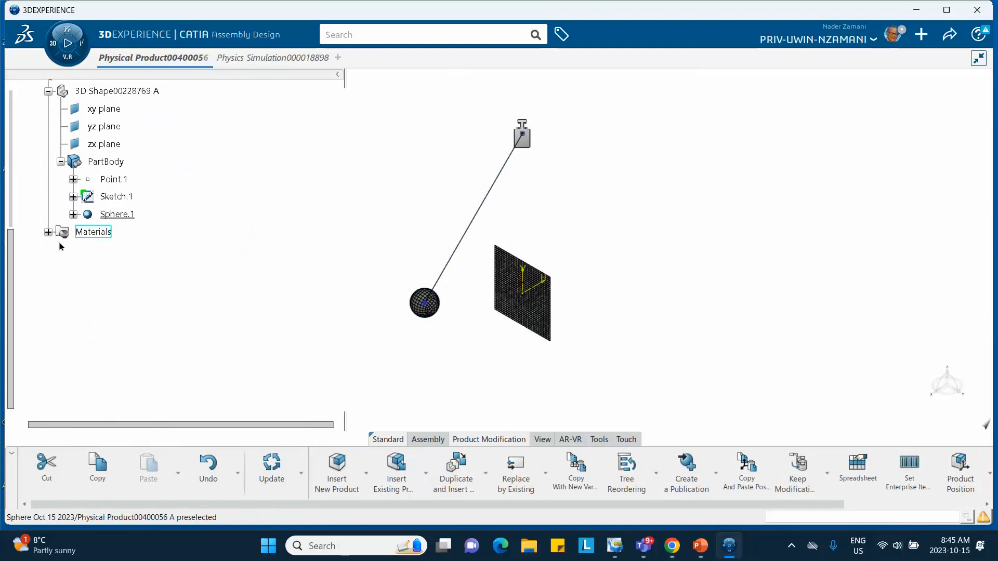
# Step: Run Structural Analysis Case.1 from the physics simulation's mechanical scenario as Local interactive with 4 cores, overwriting the previous results
pyautogui.click(269, 59)
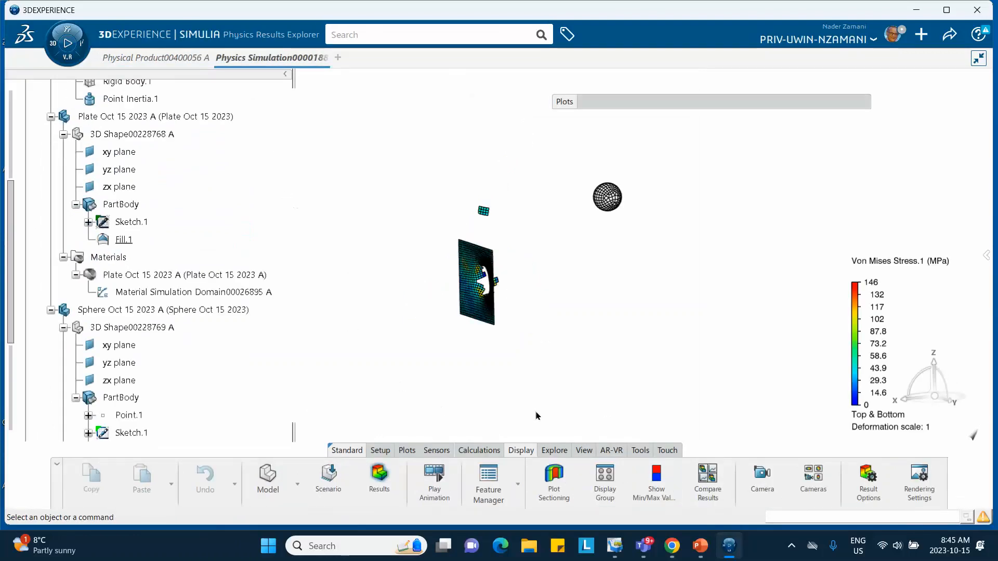
pyautogui.click(330, 476)
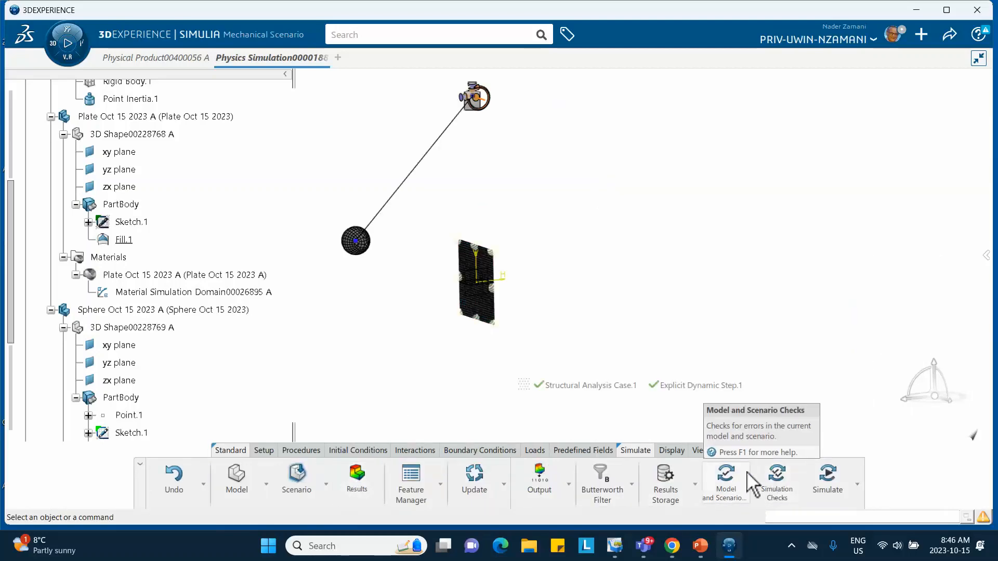
pyautogui.click(838, 489)
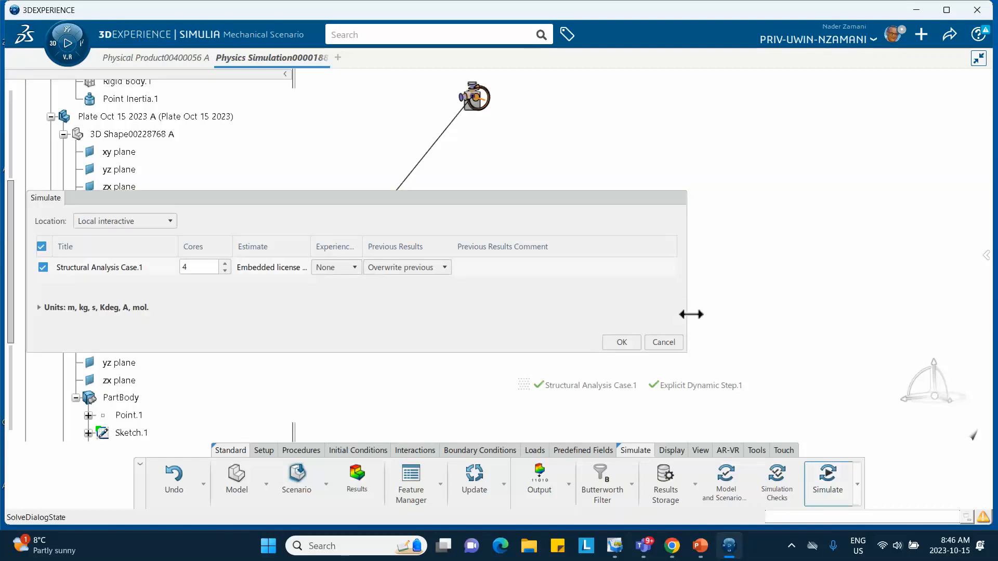
pyautogui.click(618, 341)
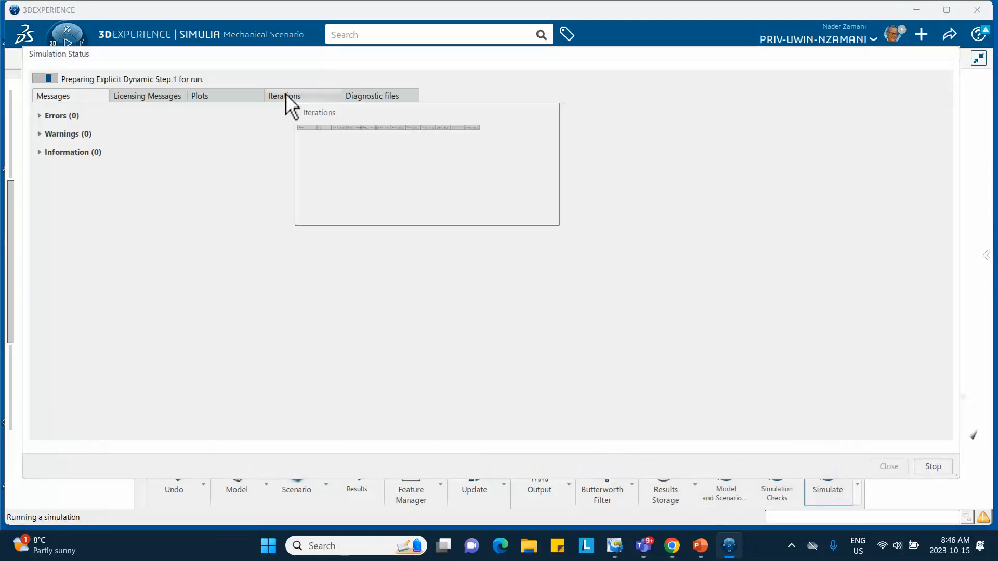
# Step: Monitor the running explicit dynamic step through its iteration table and kinetic energy plot
pyautogui.click(285, 96)
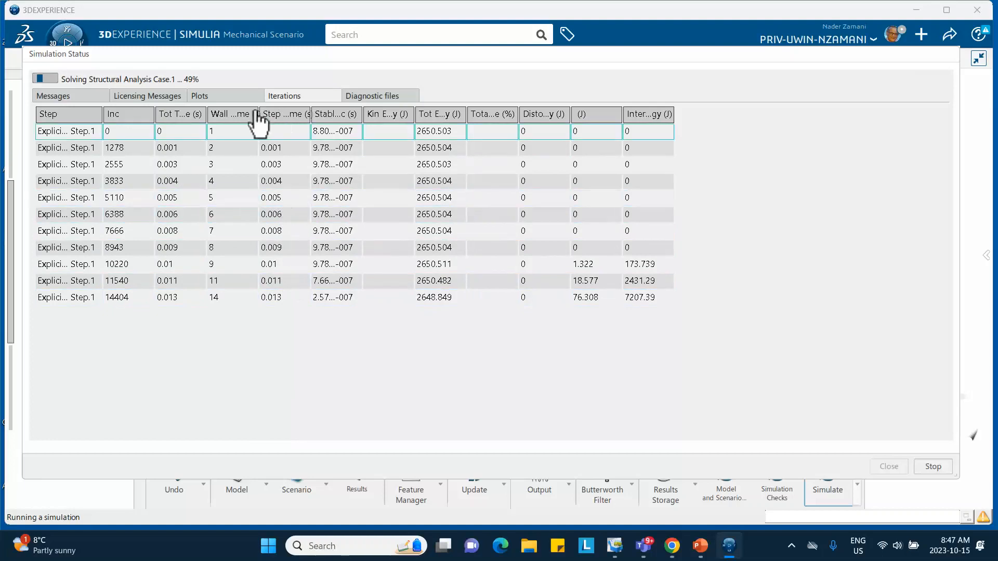
pyautogui.click(213, 96)
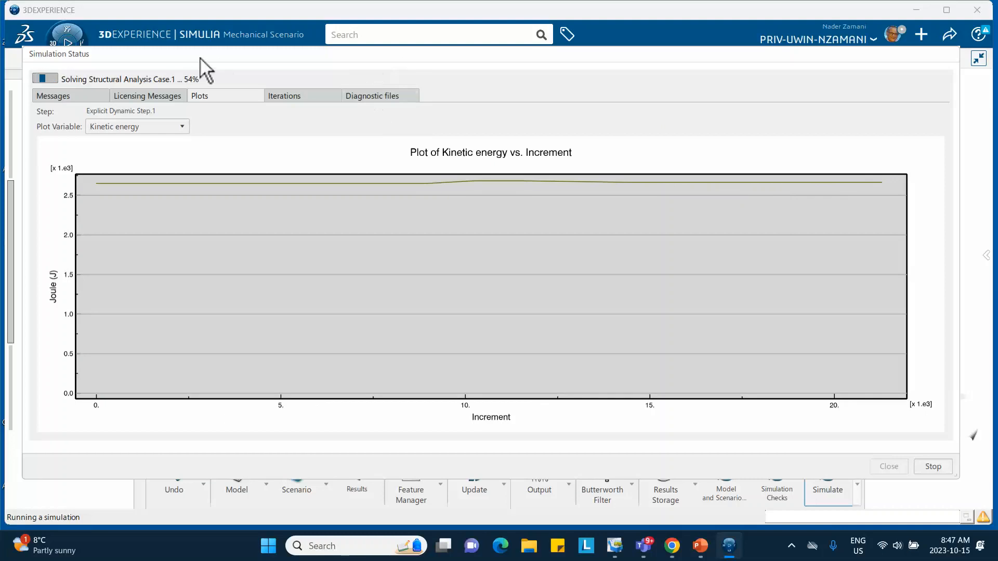
pyautogui.click(292, 95)
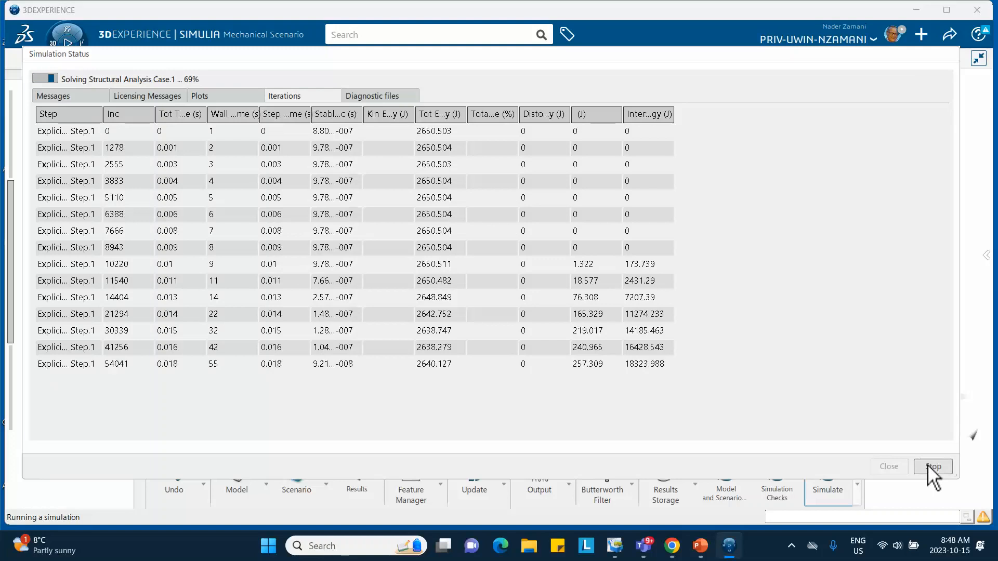
# Step: Stop the simulation after completing the solve and saving the current frame's results, and close the simulation status
pyautogui.click(931, 468)
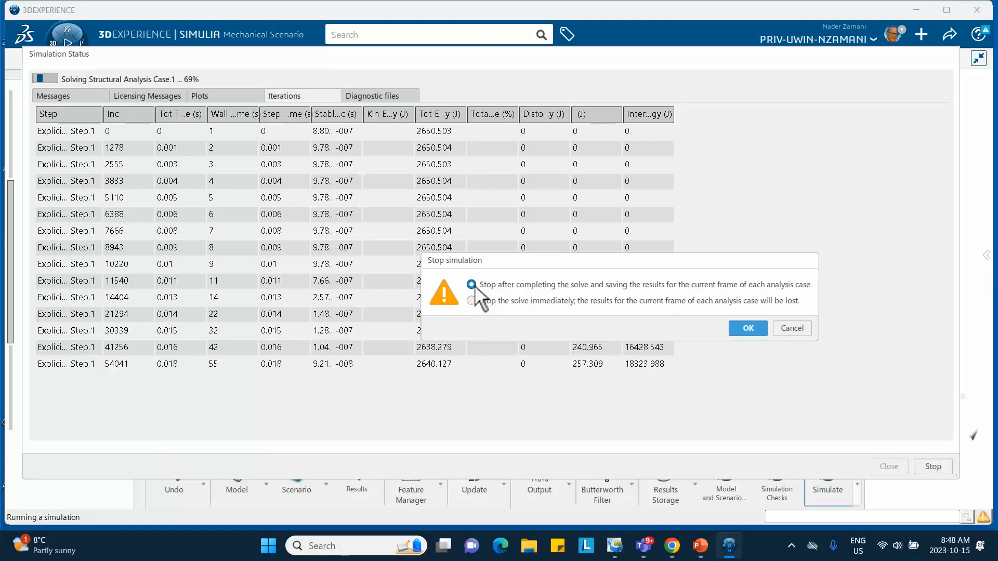
pyautogui.click(749, 327)
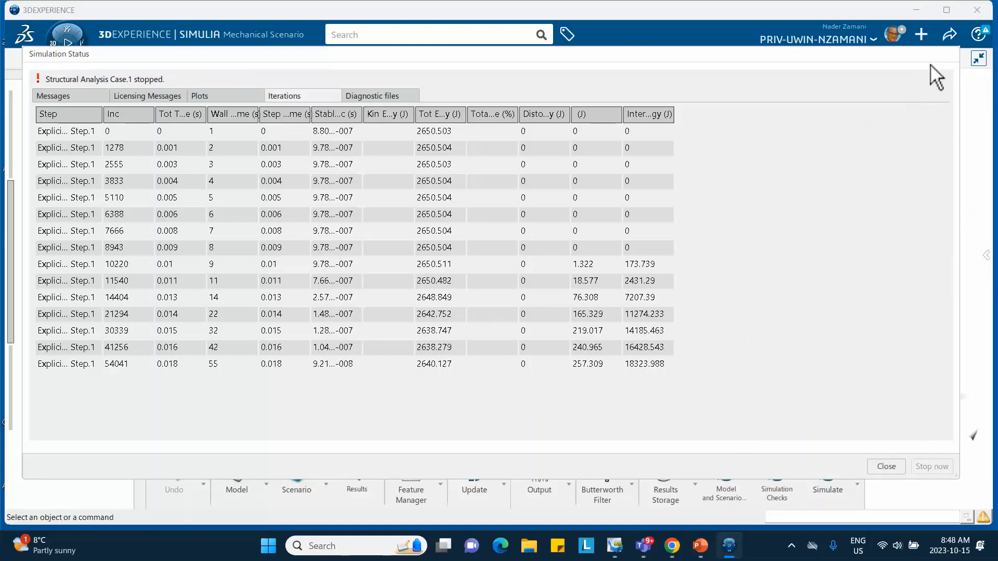
pyautogui.click(886, 467)
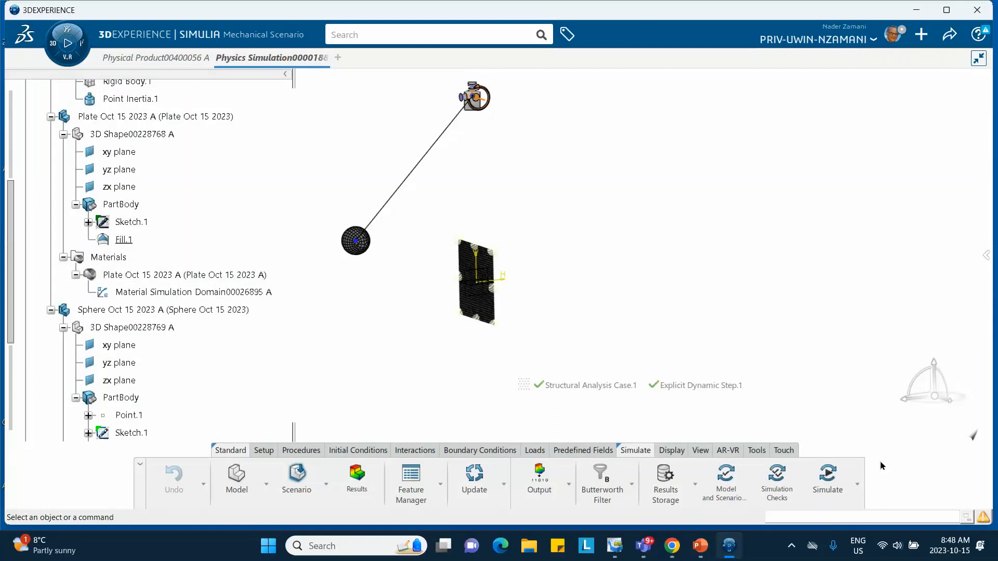
# Step: Display the partial results, dismiss the warning, and compare the plate's von Mises stress in frames 9, 13, 12 and 15
pyautogui.click(352, 477)
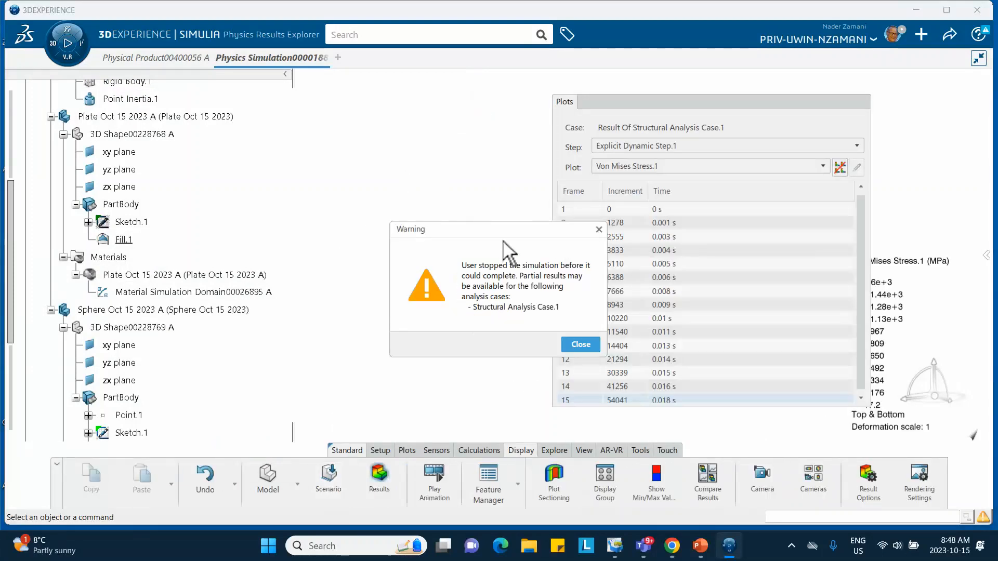
pyautogui.click(581, 345)
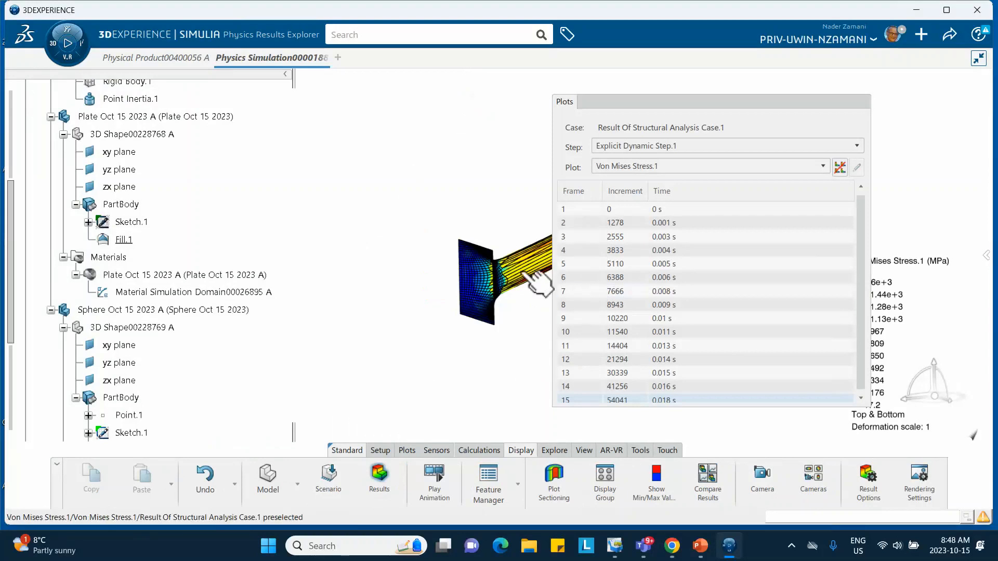
pyautogui.moveTo(442, 254); pyautogui.dragTo(352, 211, button='middle')
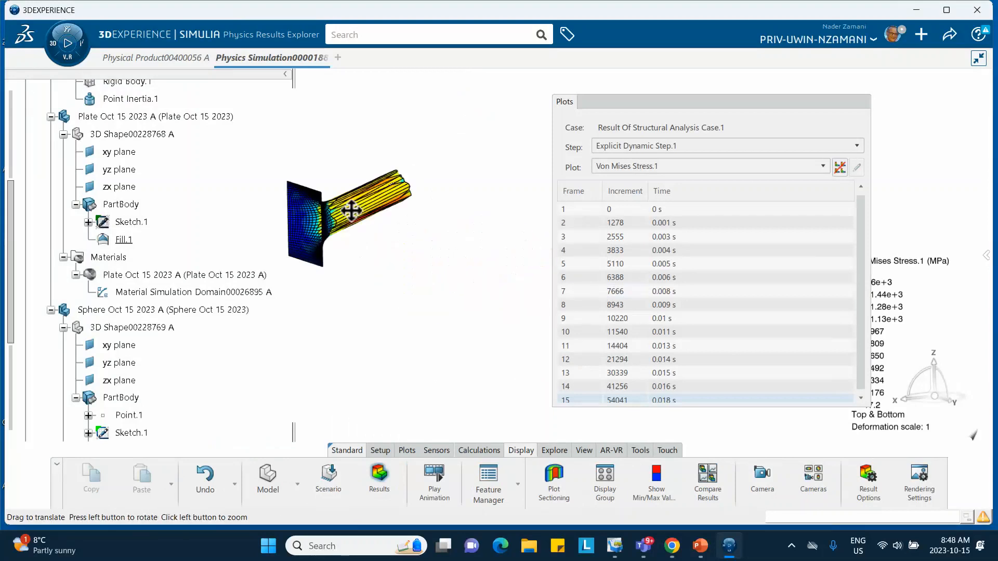
pyautogui.click(626, 315)
pyautogui.click(633, 365)
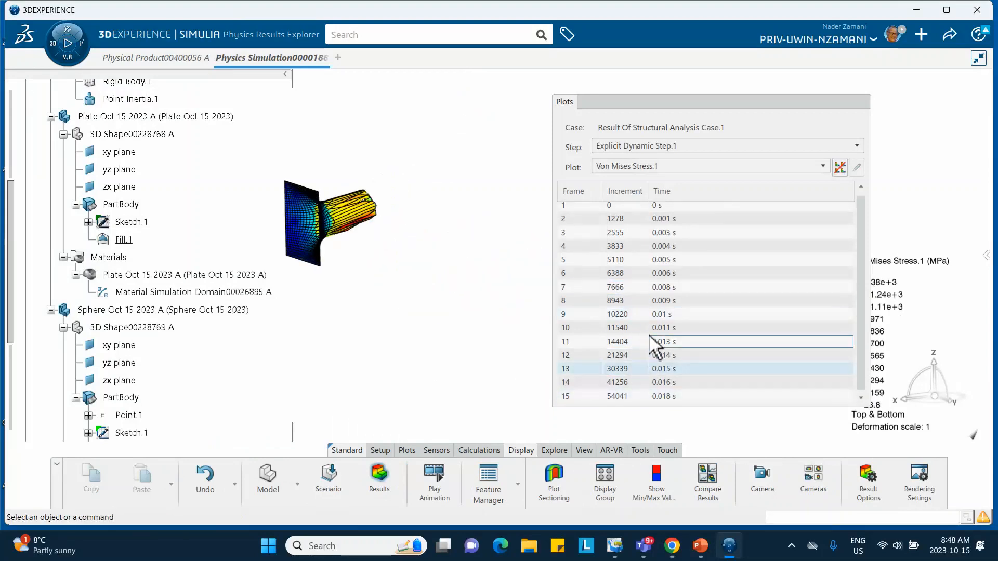
pyautogui.click(655, 356)
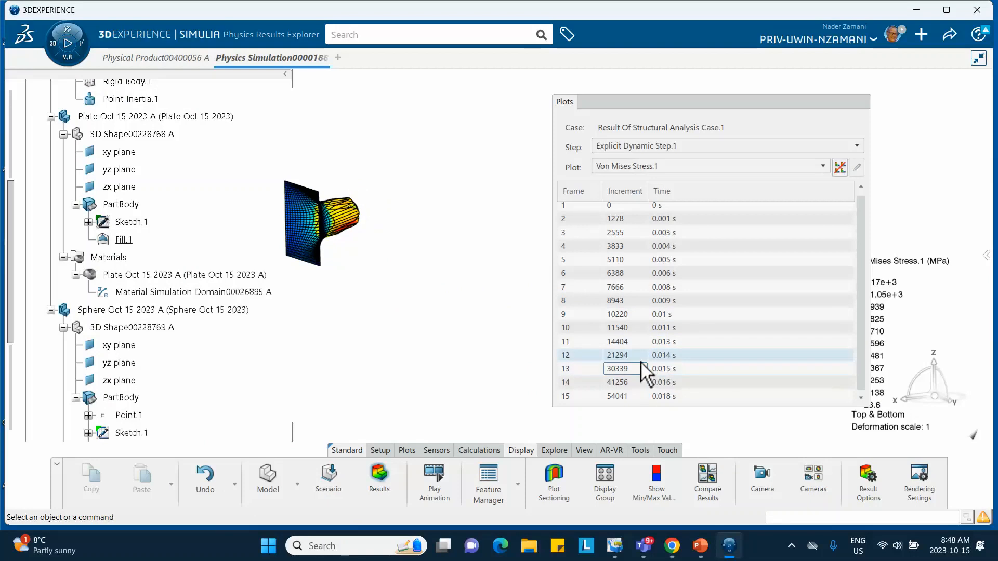
pyautogui.click(620, 396)
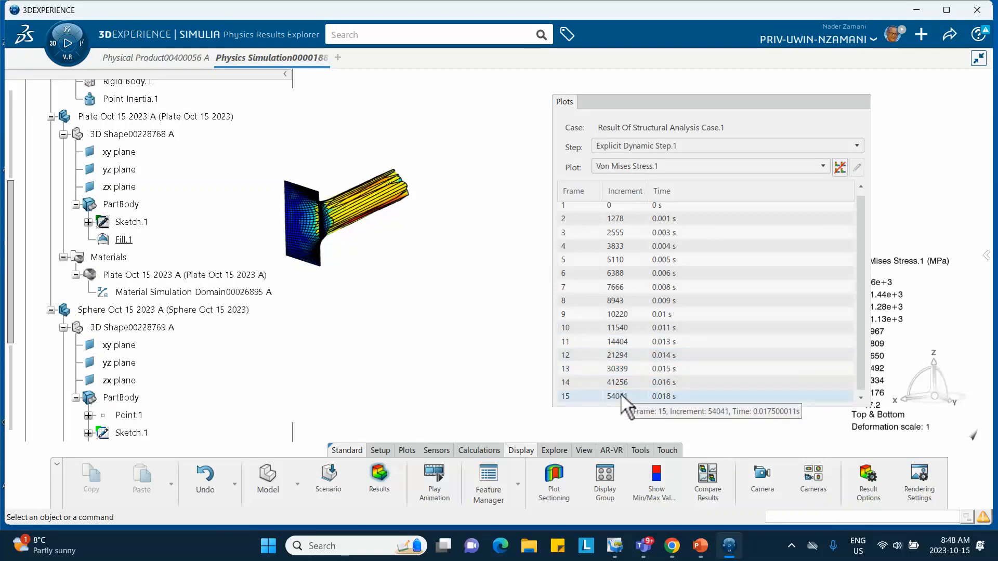
# Step: Check slide 4 on damage evolution in PowerPoint, and return to 3DEXPERIENCE to examine the deformed plate in frame 15 from the front
pyautogui.click(699, 545)
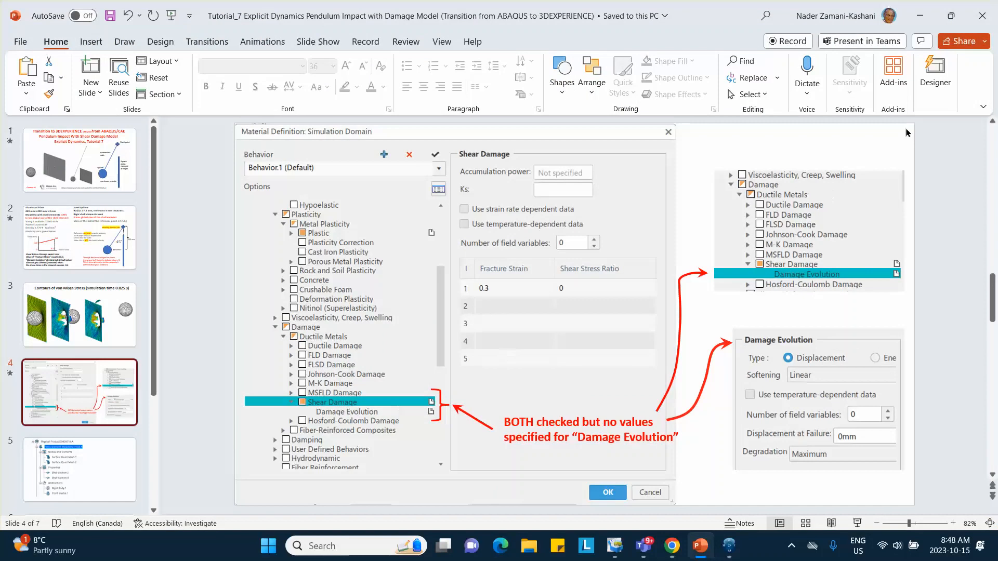
pyautogui.click(919, 13)
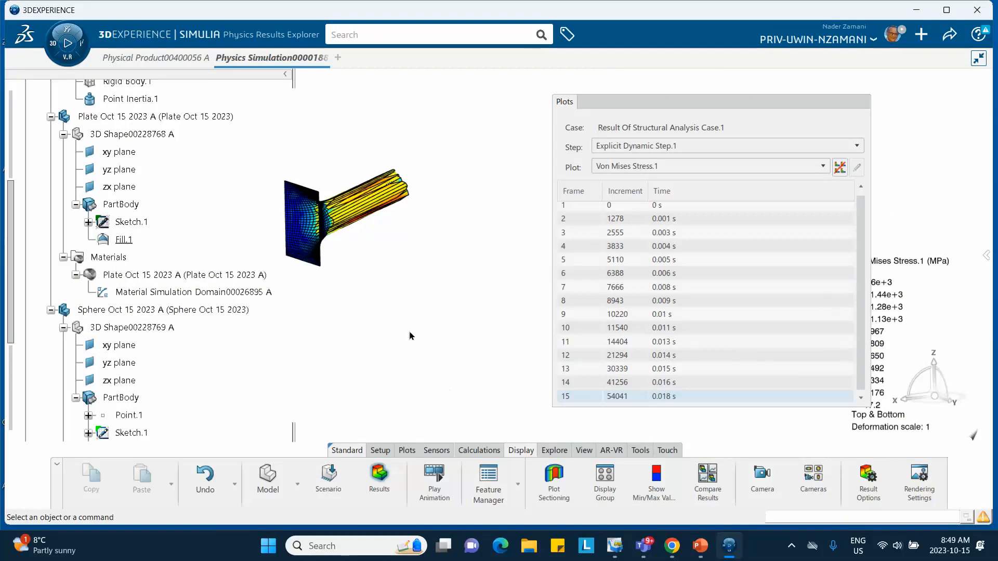
pyautogui.moveTo(406, 328); pyautogui.dragTo(268, 355, button='middle')
pyautogui.moveTo(362, 229); pyautogui.dragTo(645, 240, button='middle')
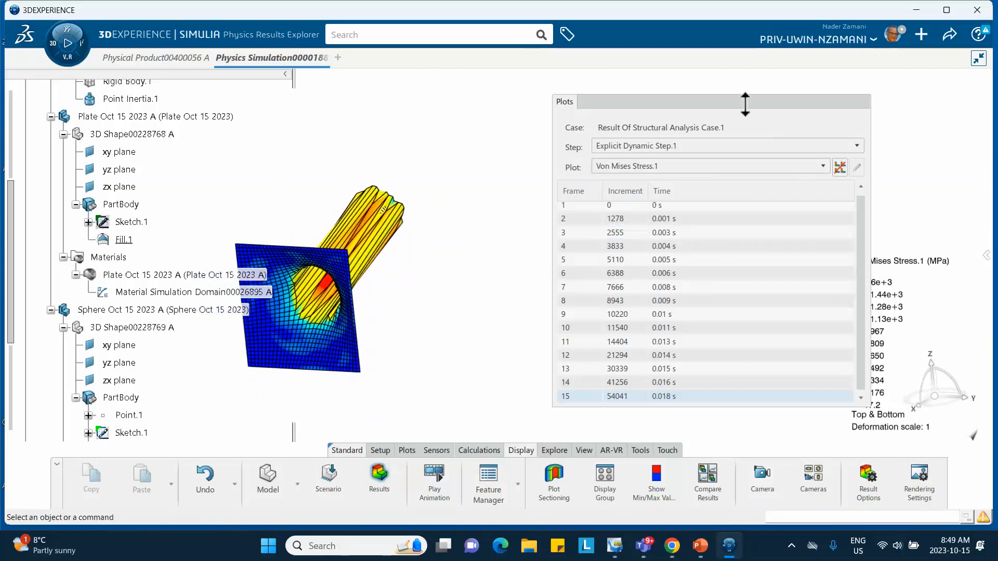